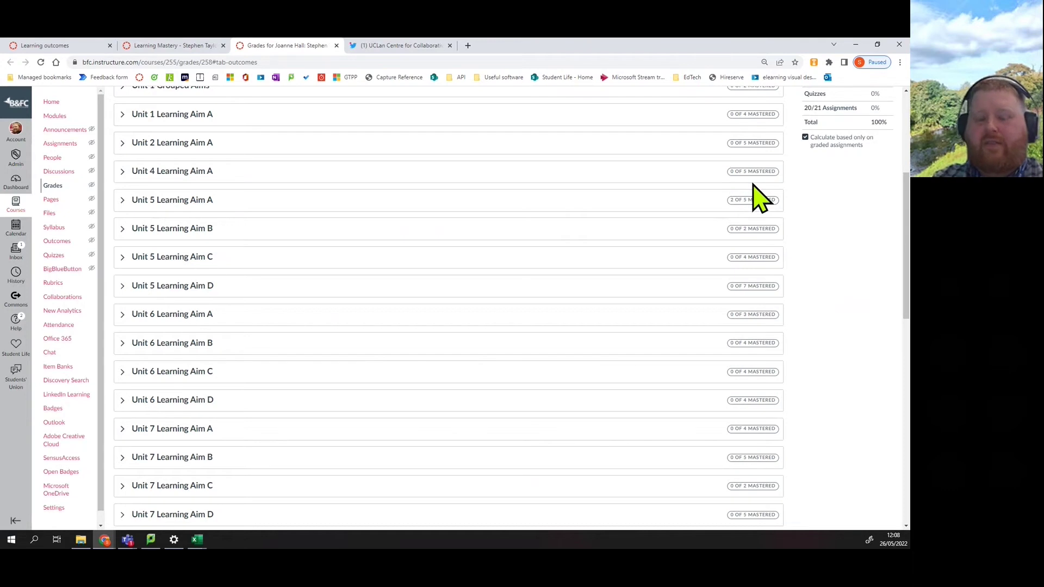
Expand Unit 5 Learning Aim A in the student's learning mastery grades and review the mastery status of its outcomes.
{"action": "key", "text": "ctrl+plus"}
{"action": "key", "text": "ctrl+plus"}
{"action": "key", "text": "ctrl+plus"}
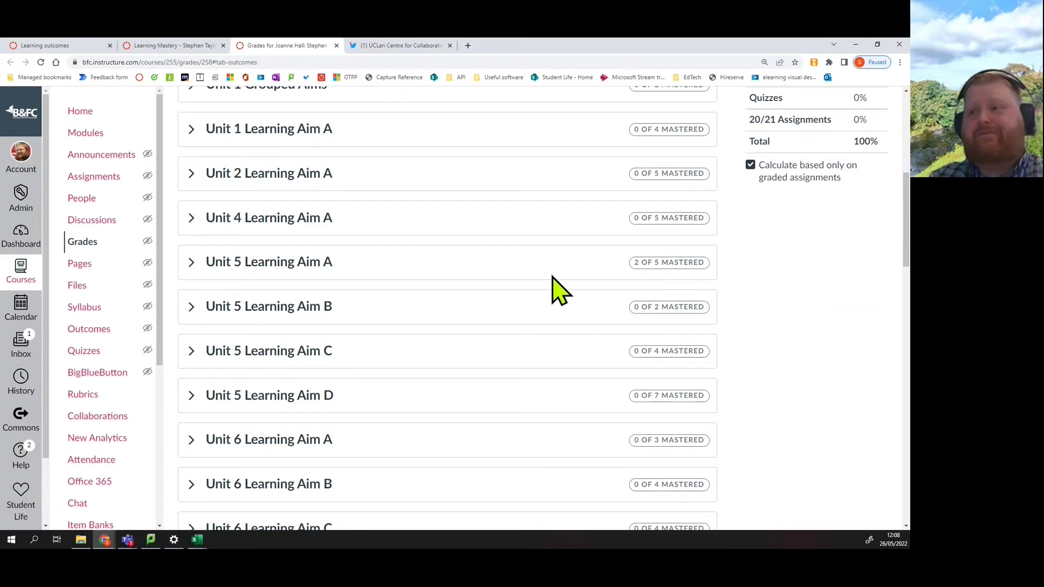
{"action": "left_click", "coordinate": [193, 263]}
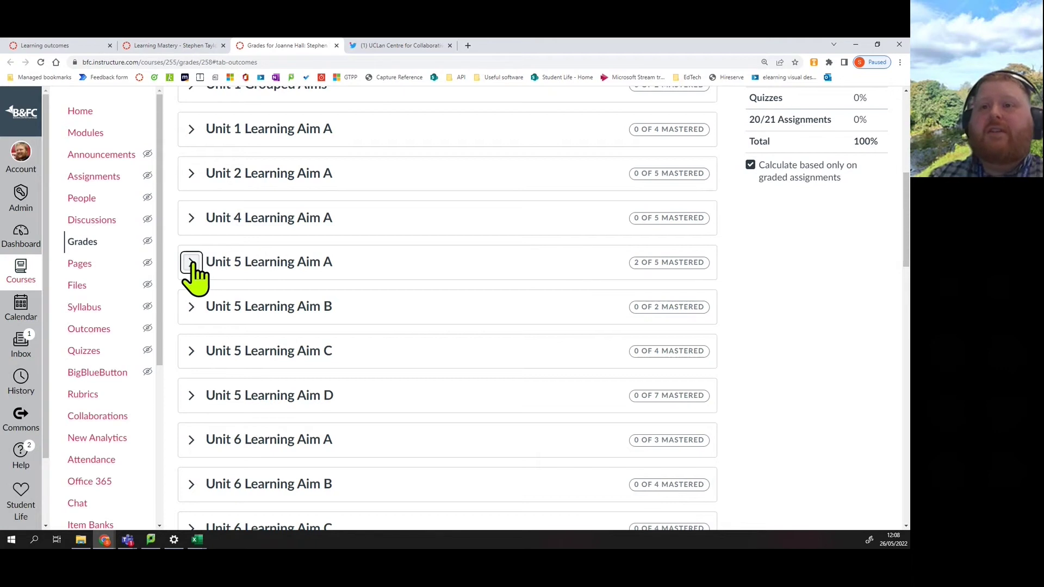
{"action": "scroll", "coordinate": [598, 326], "scroll_direction": "down", "scroll_amount": 1}
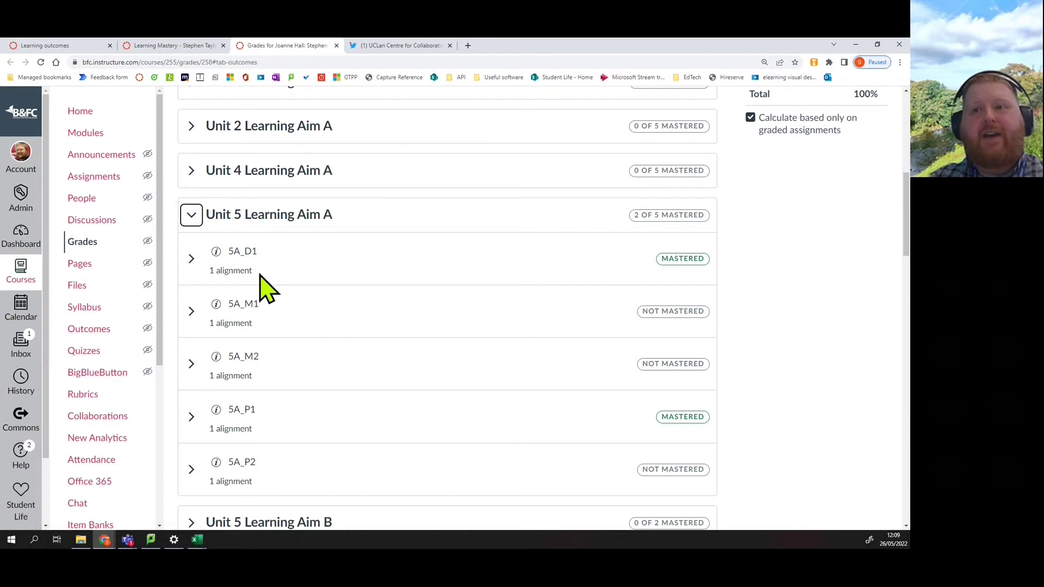
{"action": "scroll", "coordinate": [477, 286], "scroll_direction": "down", "scroll_amount": 5}
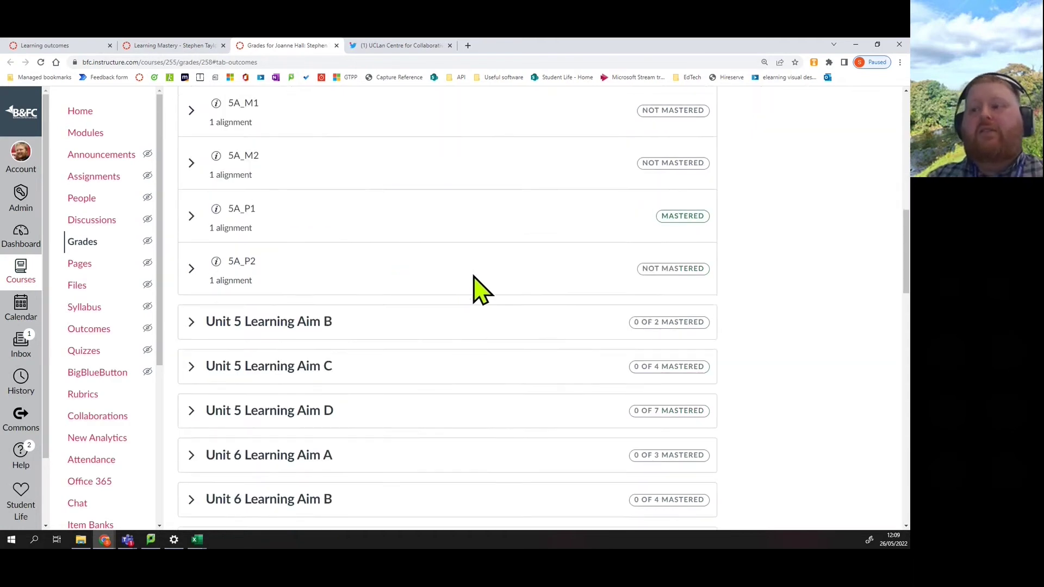
{"action": "scroll", "coordinate": [513, 315], "scroll_direction": "up", "scroll_amount": 5}
{"action": "scroll", "coordinate": [513, 318], "scroll_direction": "up", "scroll_amount": 1}
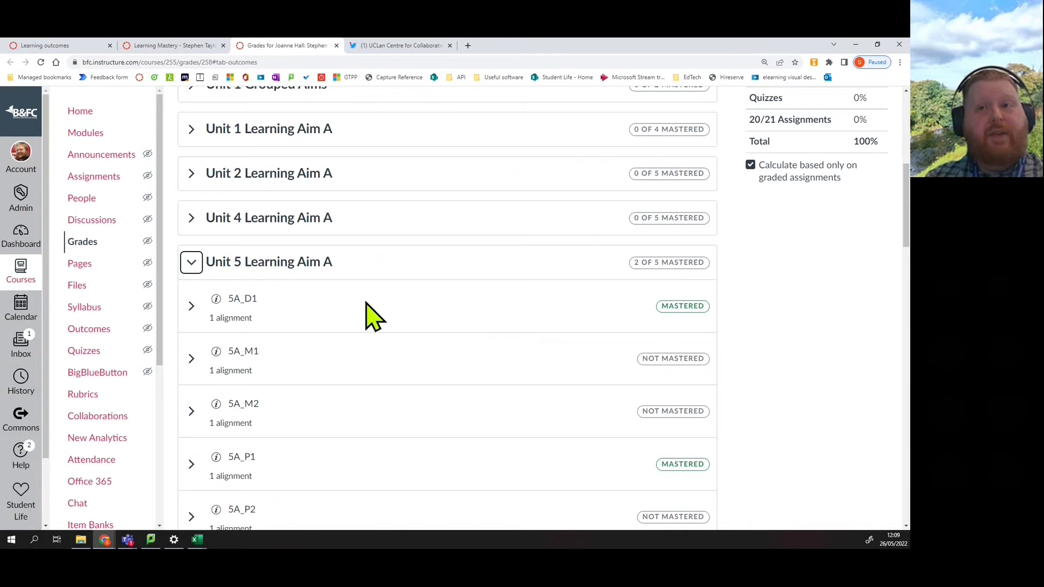
Open the course outcomes and show outcome Unit 5 A_P1 in the BTEC National Foundation Diploma group's Unit 5 Learning Aim A.
{"action": "left_click", "coordinate": [78, 332]}
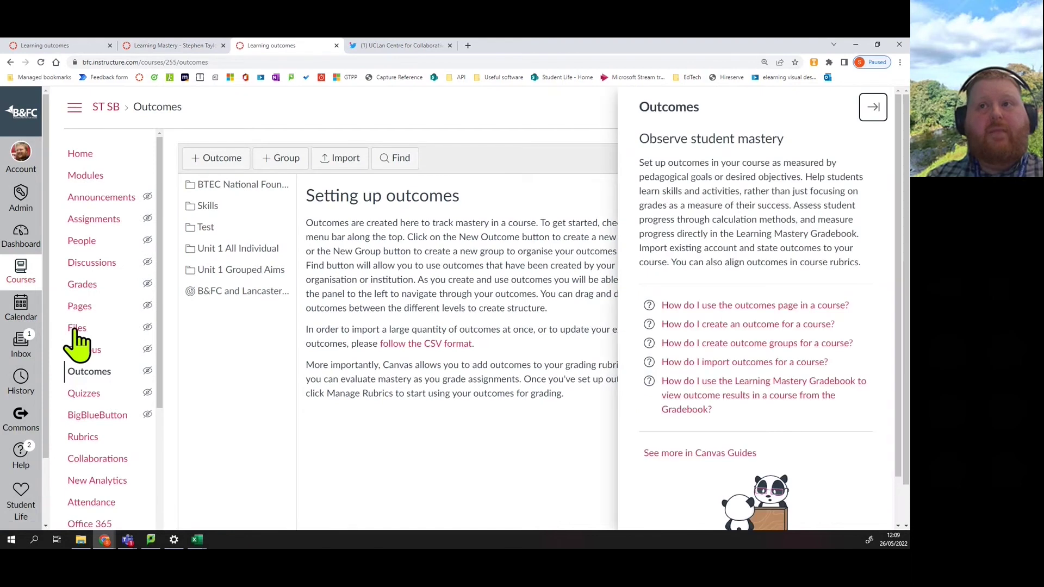
{"action": "left_click", "coordinate": [872, 108]}
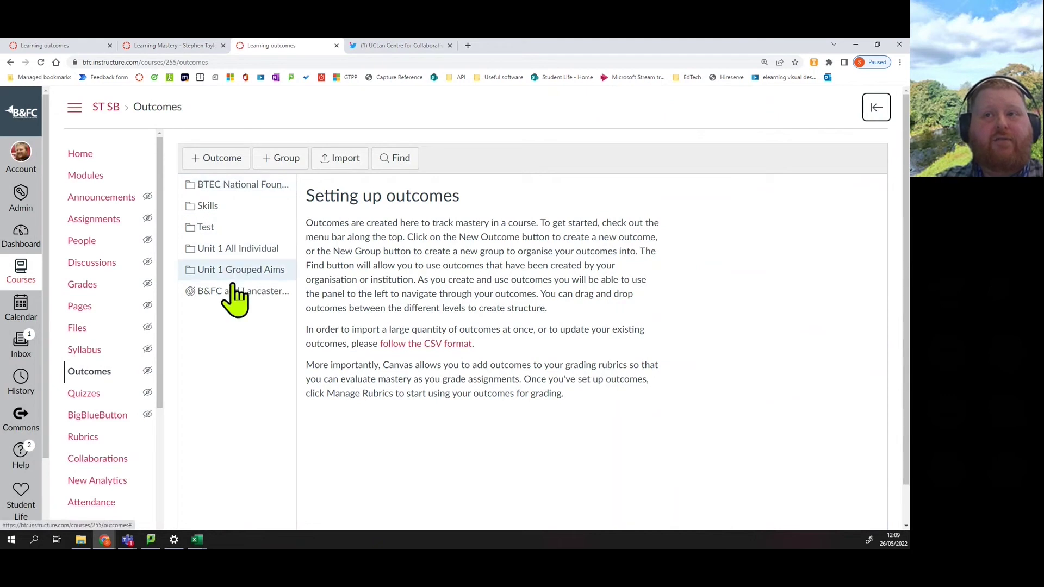
{"action": "left_click", "coordinate": [206, 186]}
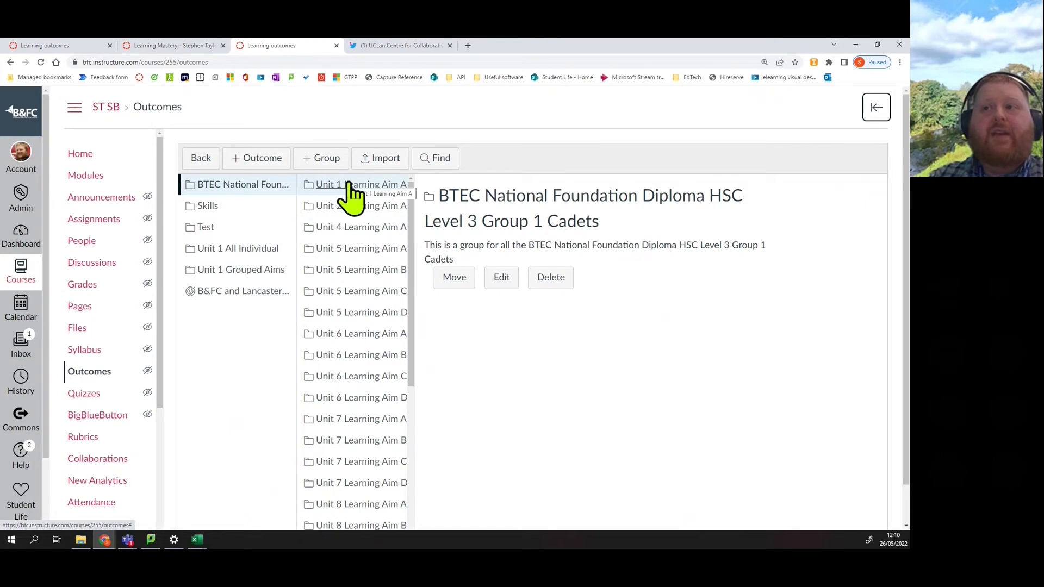
{"action": "left_click", "coordinate": [360, 265]}
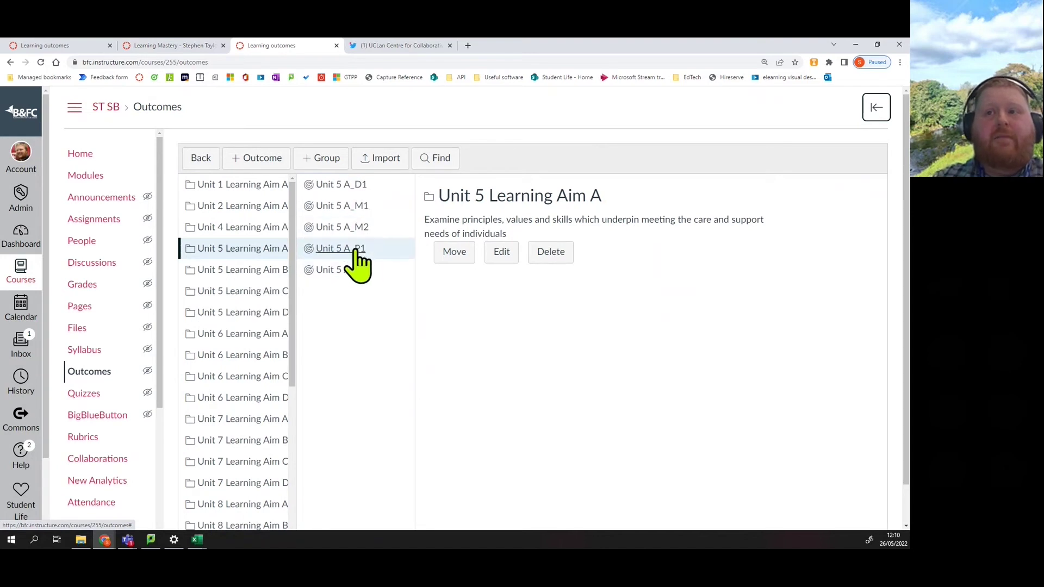
{"action": "left_click", "coordinate": [358, 255]}
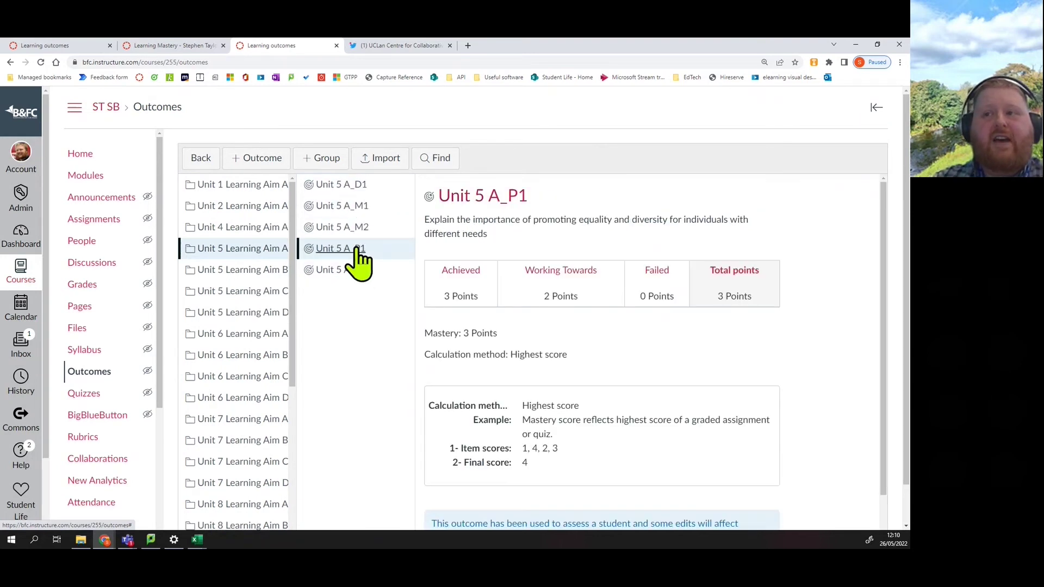
Examine the description, criterion ratings and calculation method of outcome Unit 5 A_P1.
{"action": "left_click_drag", "start_coordinate": [484, 232], "coordinate": [428, 220]}
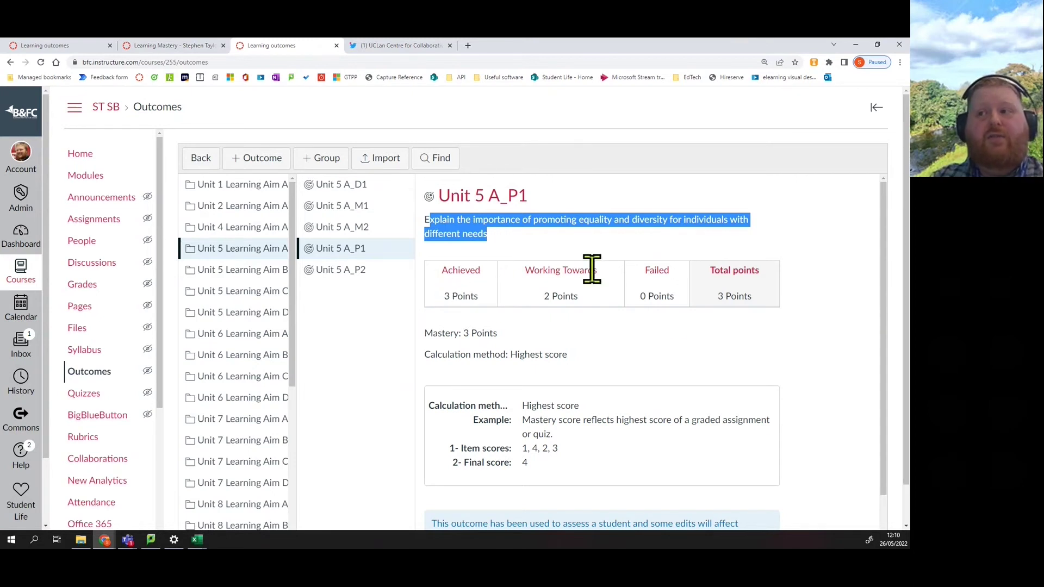
{"action": "left_click", "coordinate": [680, 292]}
{"action": "double_click", "coordinate": [653, 271]}
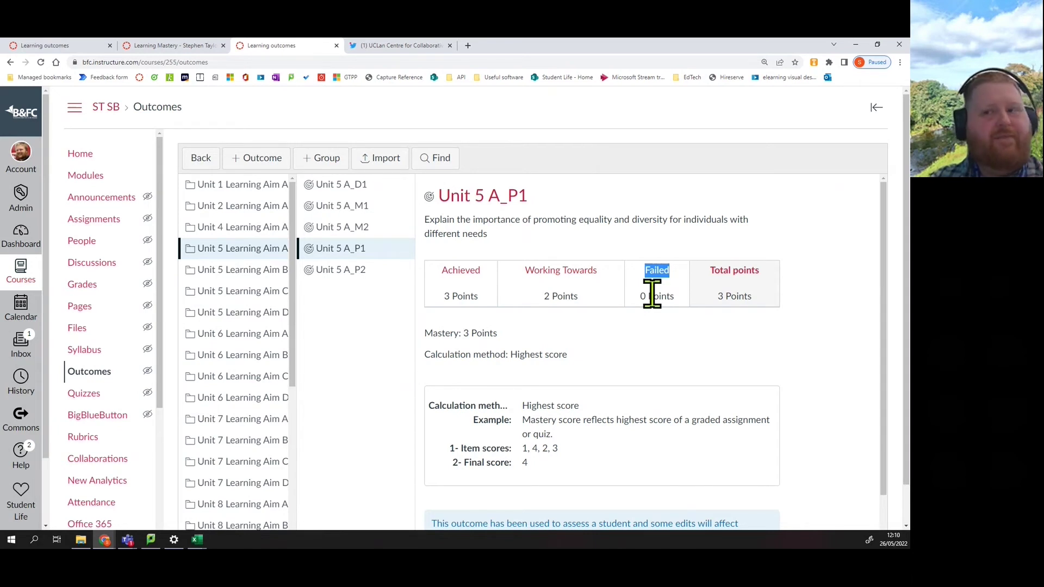
{"action": "scroll", "coordinate": [655, 304], "scroll_direction": "down", "scroll_amount": 1}
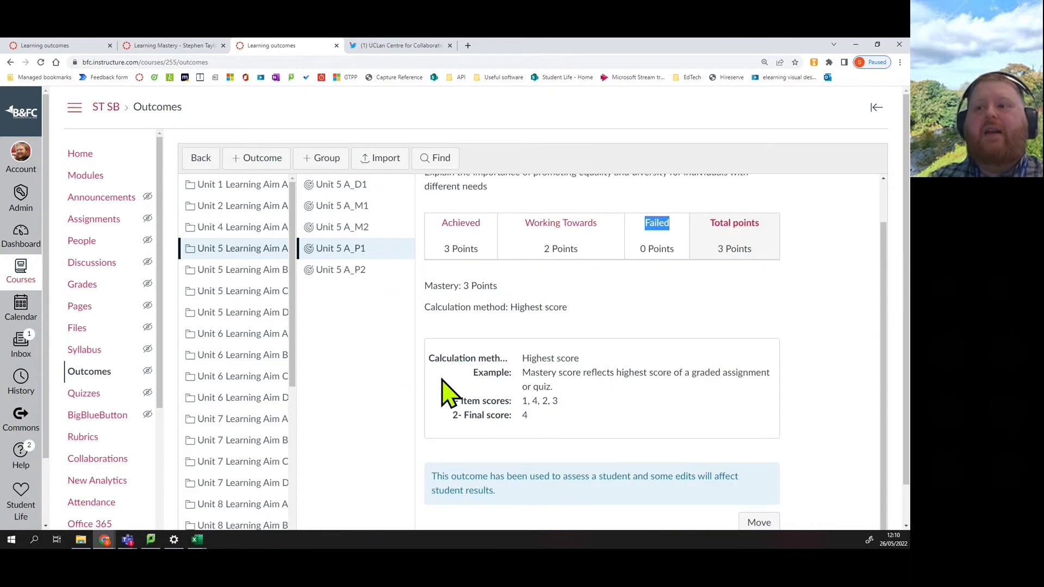
{"action": "left_click_drag", "start_coordinate": [524, 358], "coordinate": [579, 360]}
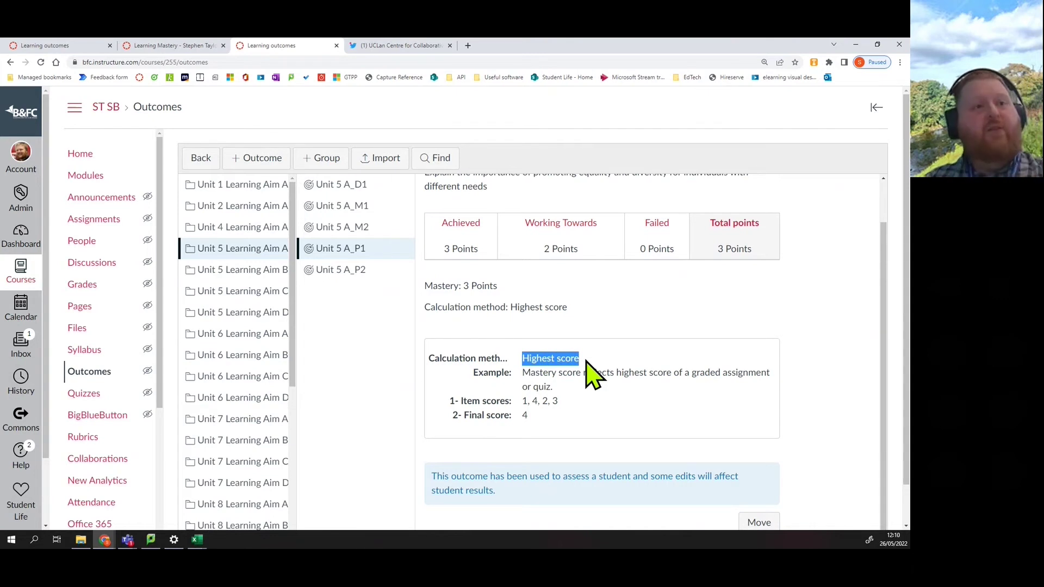
{"action": "scroll", "coordinate": [590, 369], "scroll_direction": "up", "scroll_amount": 1}
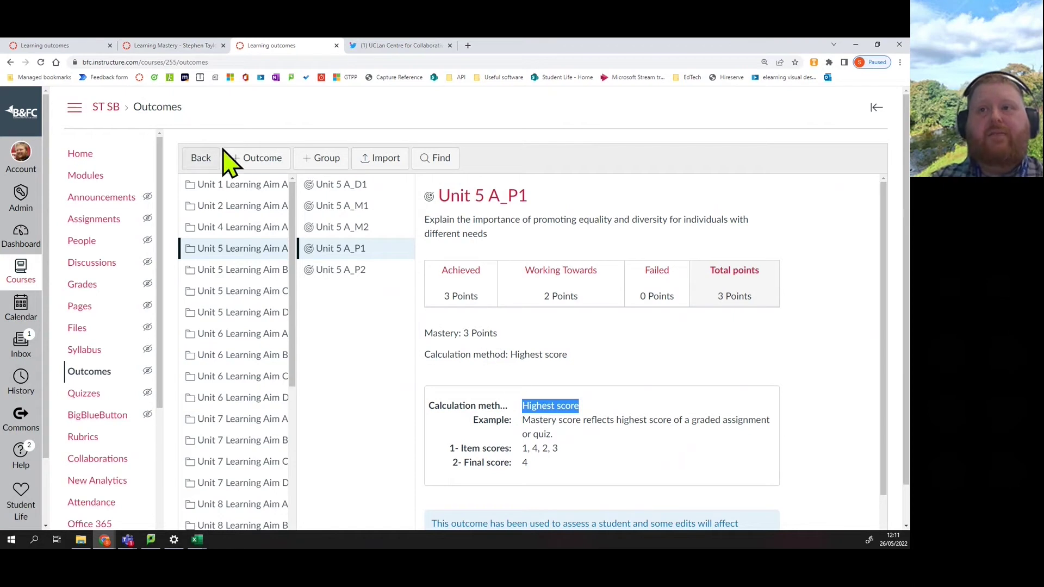
Create a new outcome named "Unit 5 A_P3" in the Unit 5 Learning Aim A group.
{"action": "left_click", "coordinate": [244, 158]}
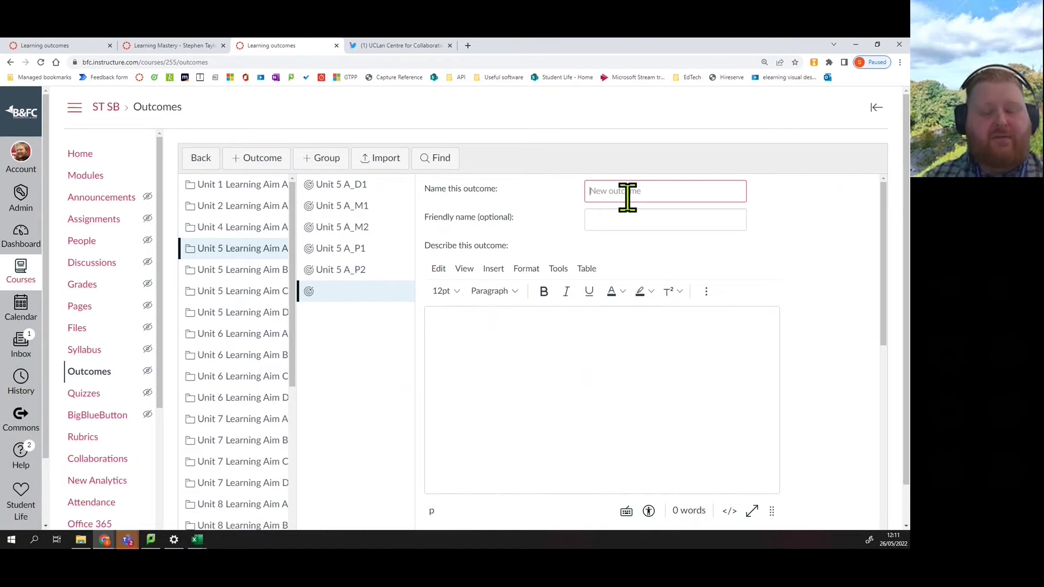
{"action": "type", "text": "Uni"}
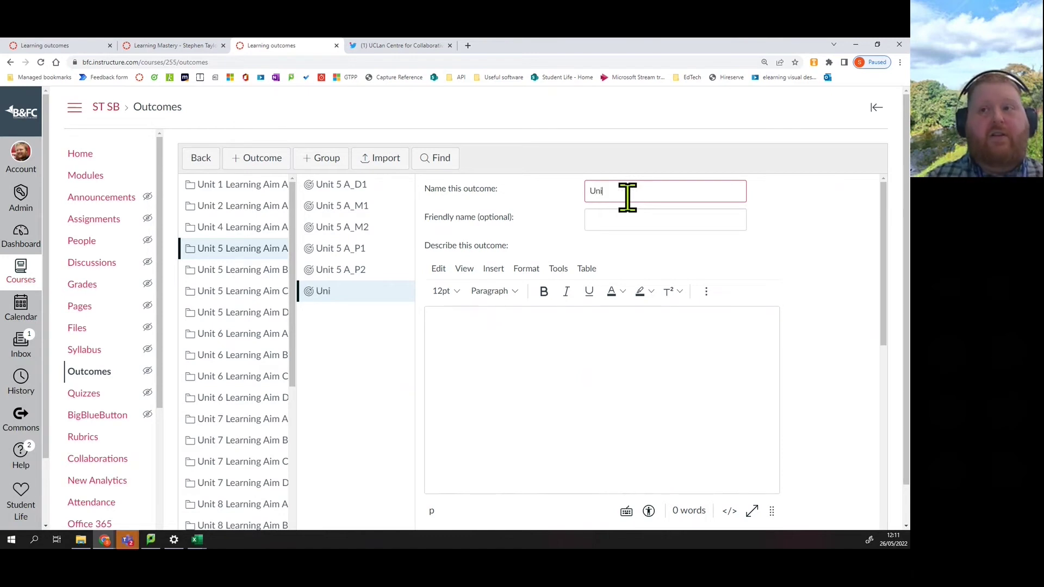
{"action": "type", "text": "t 5 "}
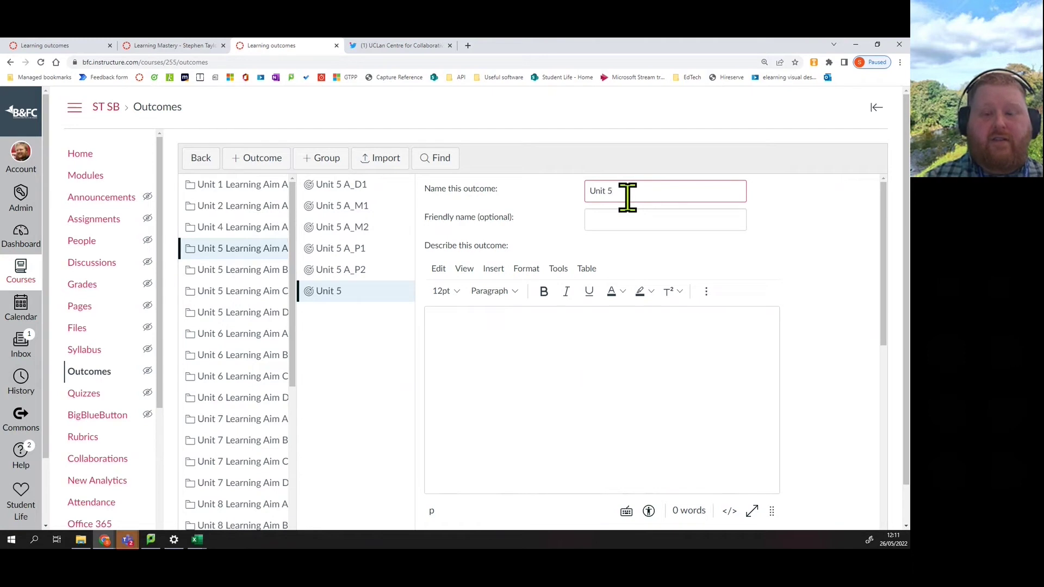
{"action": "type", "text": "A_"}
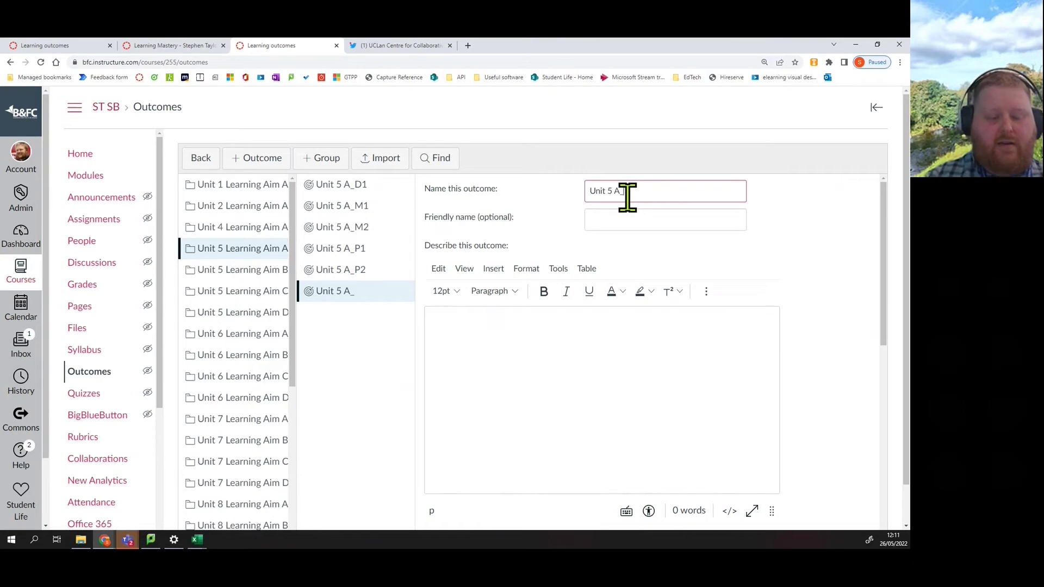
{"action": "type", "text": "P3"}
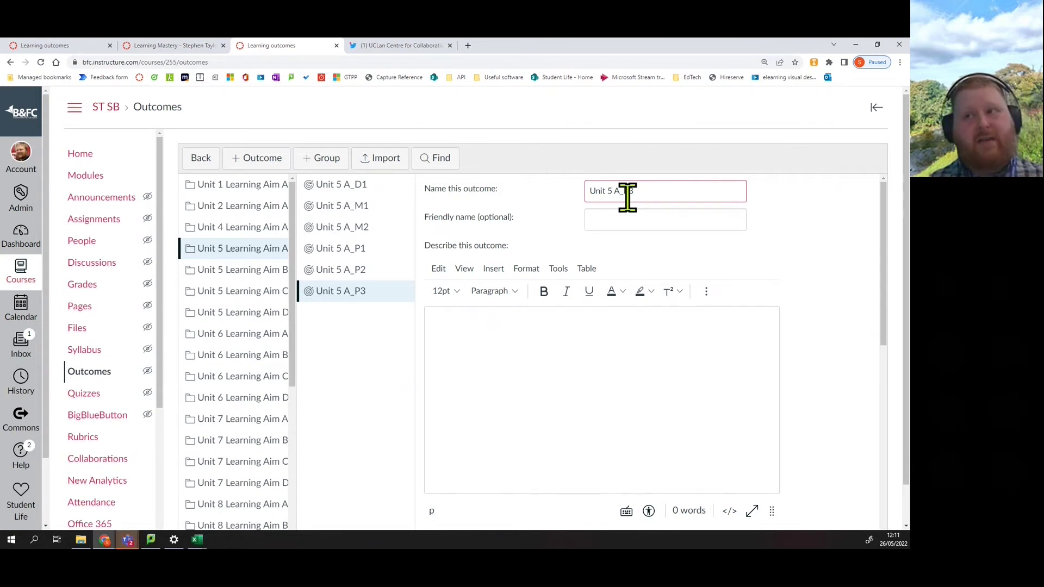
Copy the outcome's name "Unit 5 A_P3" into its friendly name.
{"action": "left_click", "coordinate": [637, 222]}
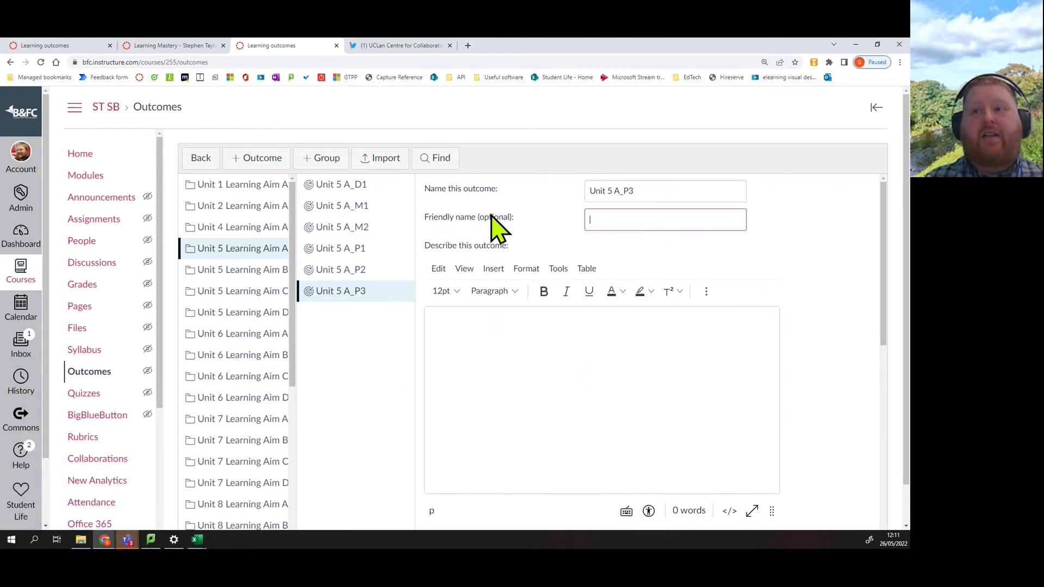
{"action": "left_click_drag", "start_coordinate": [643, 191], "coordinate": [585, 192]}
{"action": "key", "text": "ctrl+c"}
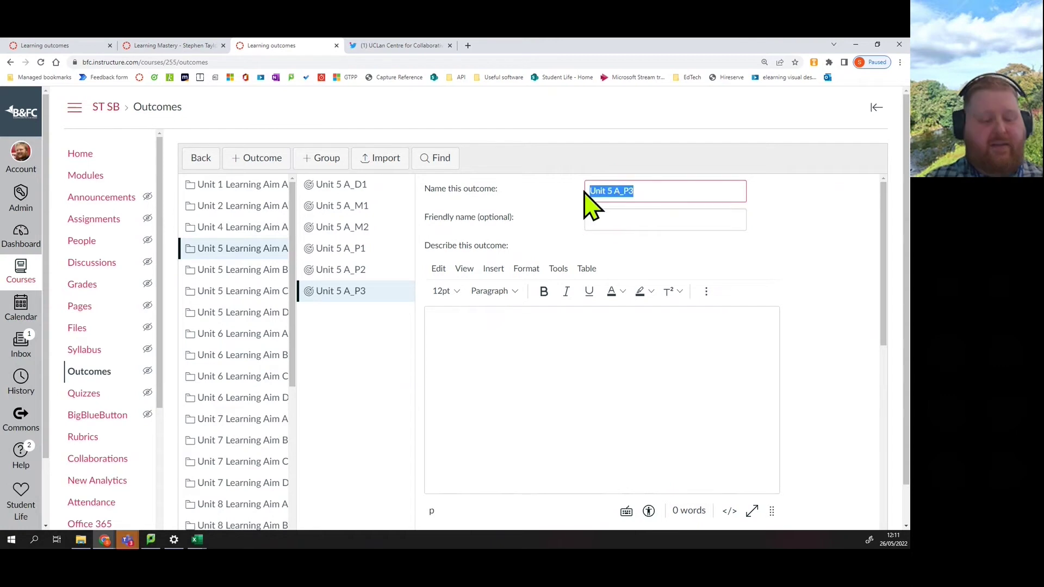
{"action": "left_click", "coordinate": [625, 220]}
{"action": "key", "text": "ctrl+v"}
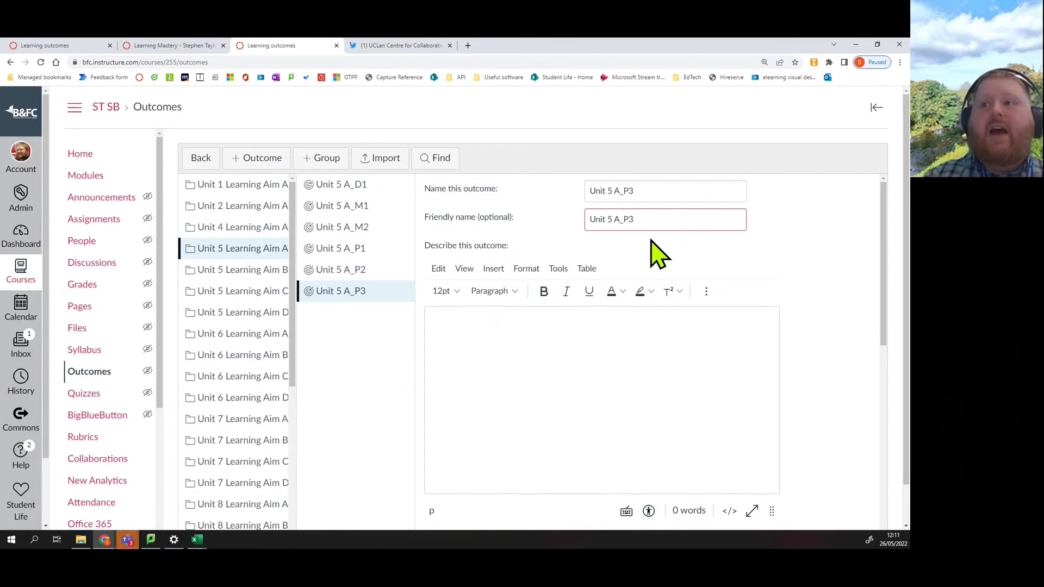
Describe the outcome as "Explain the development cycle for children aged 3-7".
{"action": "left_click", "coordinate": [518, 331]}
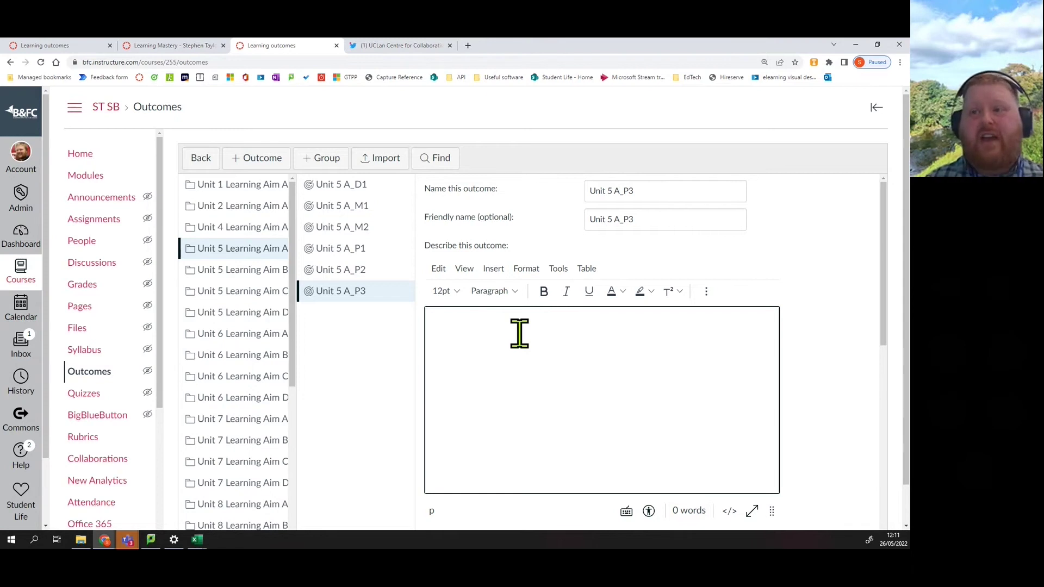
{"action": "type", "text": "Explain the "}
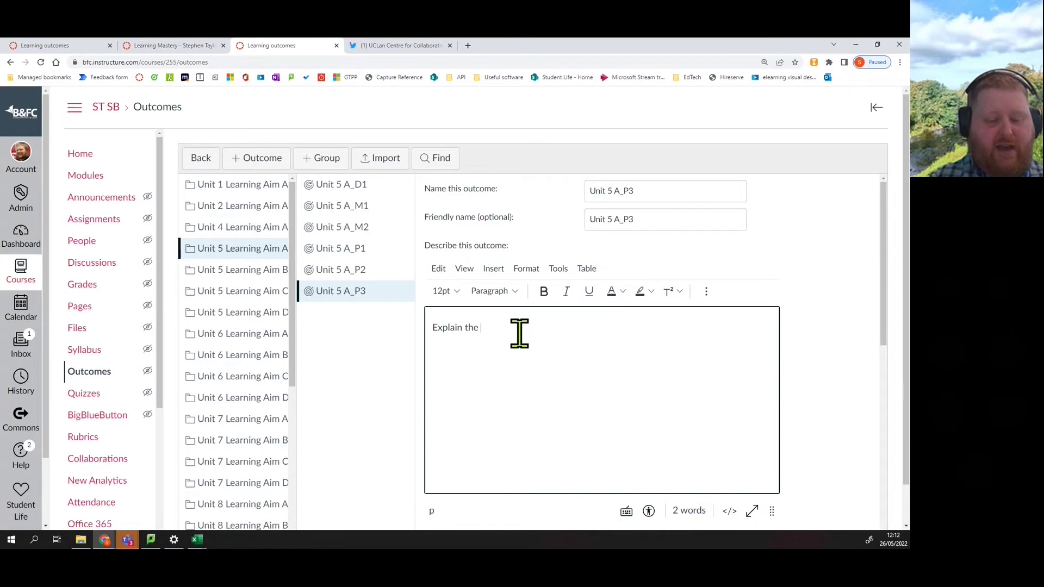
{"action": "type", "text": "development cycle for children"}
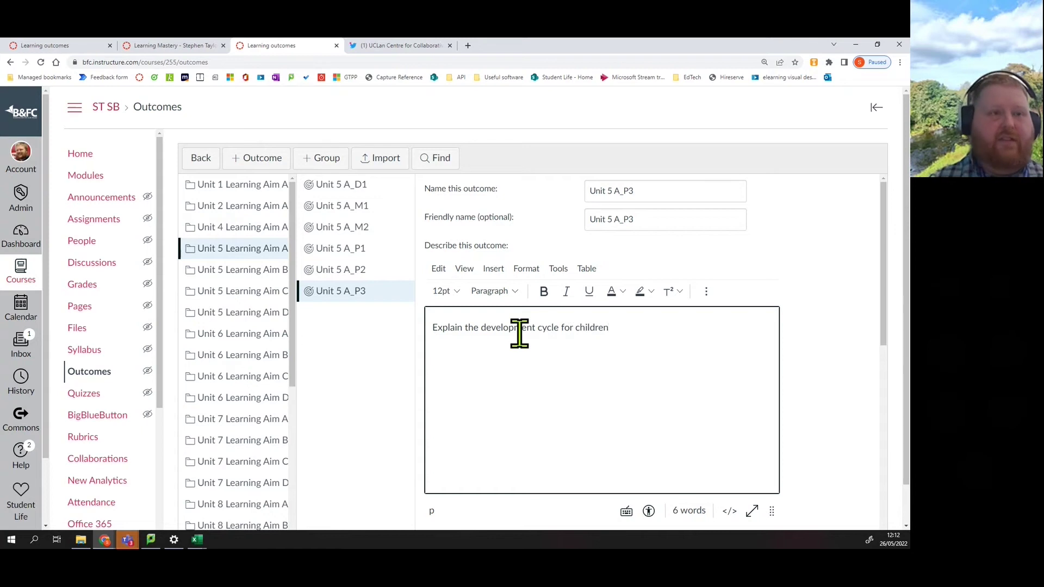
{"action": "type", "text": " age"}
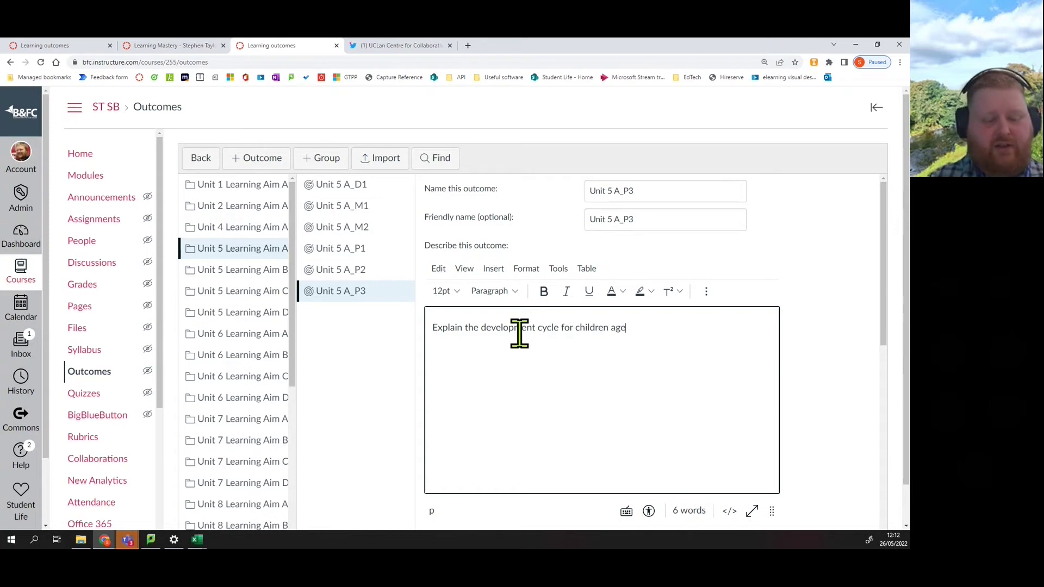
{"action": "type", "text": "d 3-"}
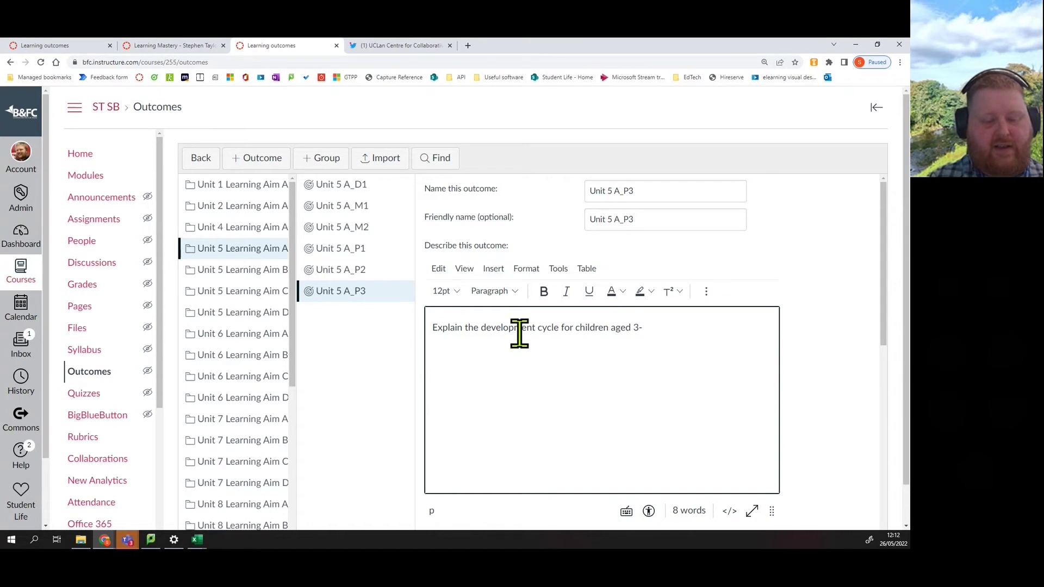
{"action": "type", "text": "7"}
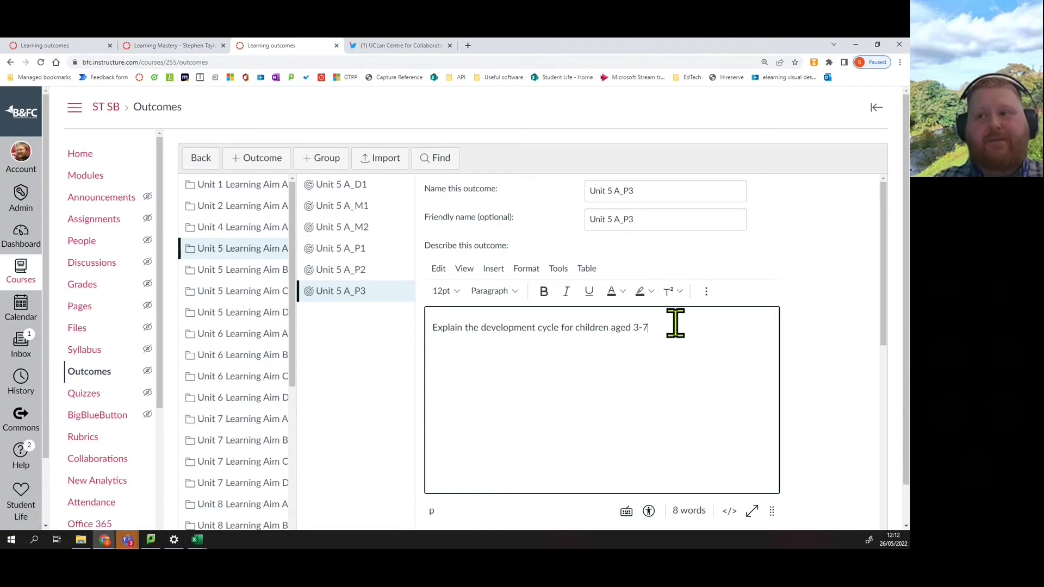
Rename the highest criterion rating "Acheived" and set it to 3 points.
{"action": "scroll", "coordinate": [673, 326], "scroll_direction": "down", "scroll_amount": 1}
{"action": "scroll", "coordinate": [670, 278], "scroll_direction": "down", "scroll_amount": 4}
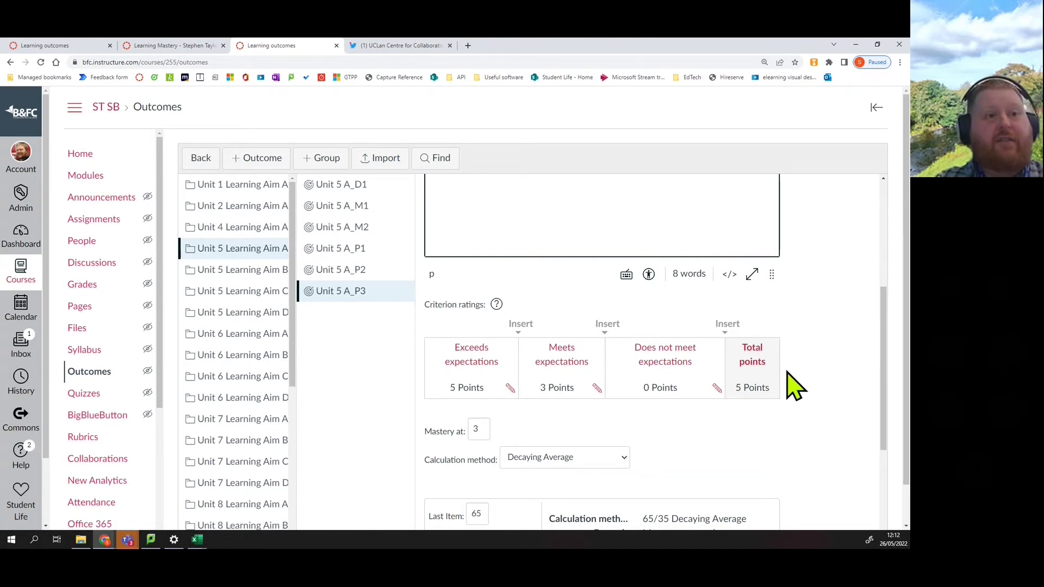
{"action": "left_click", "coordinate": [510, 388]}
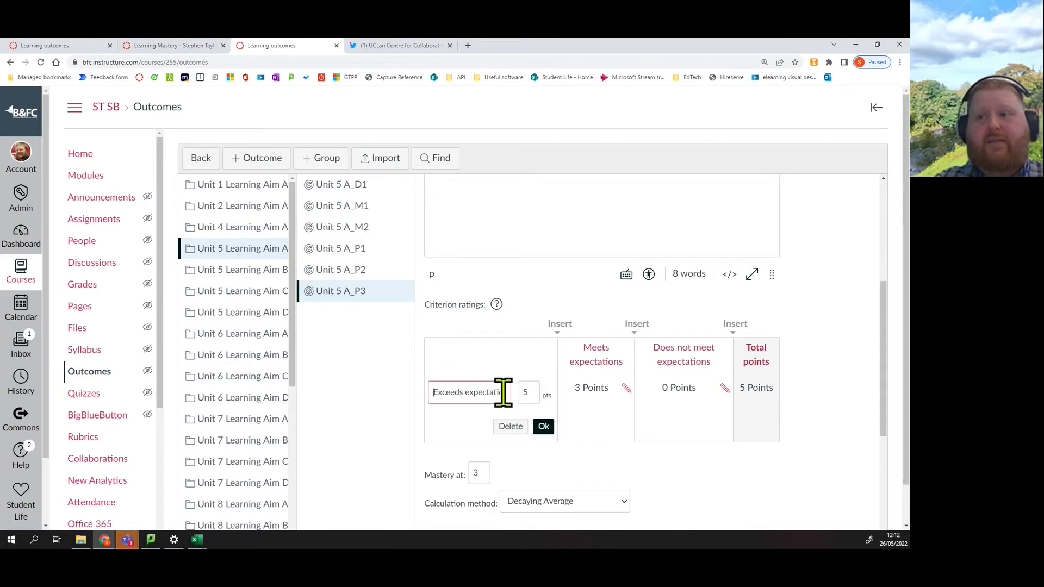
{"action": "triple_click", "coordinate": [503, 391]}
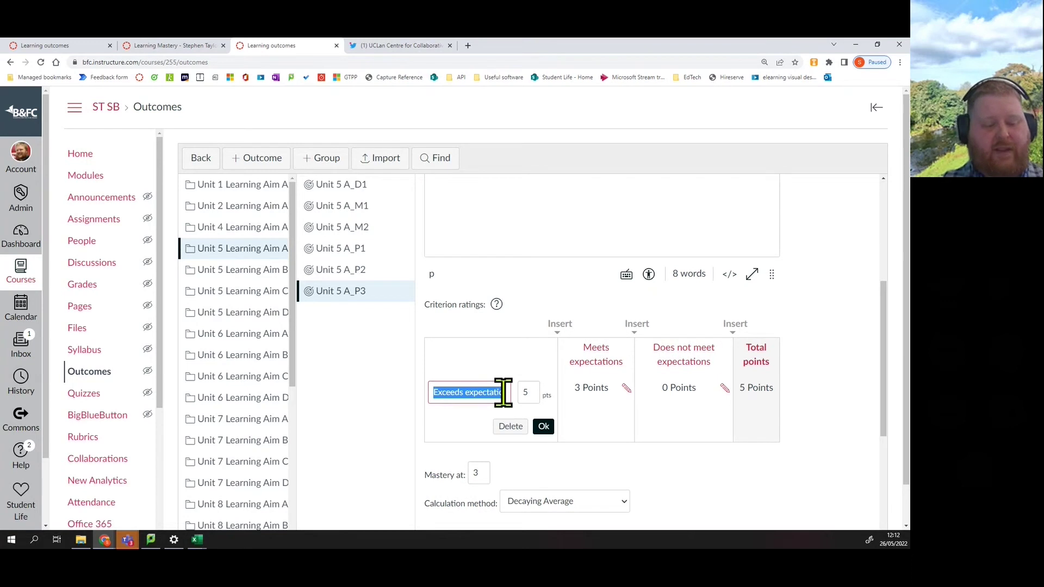
{"action": "type", "text": "Acheived"}
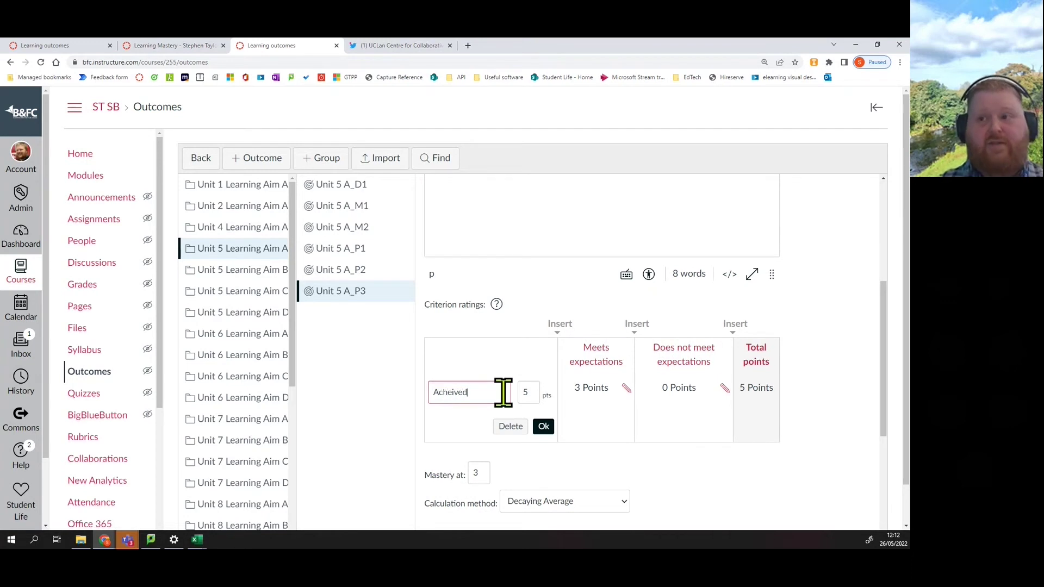
{"action": "left_click", "coordinate": [528, 392]}
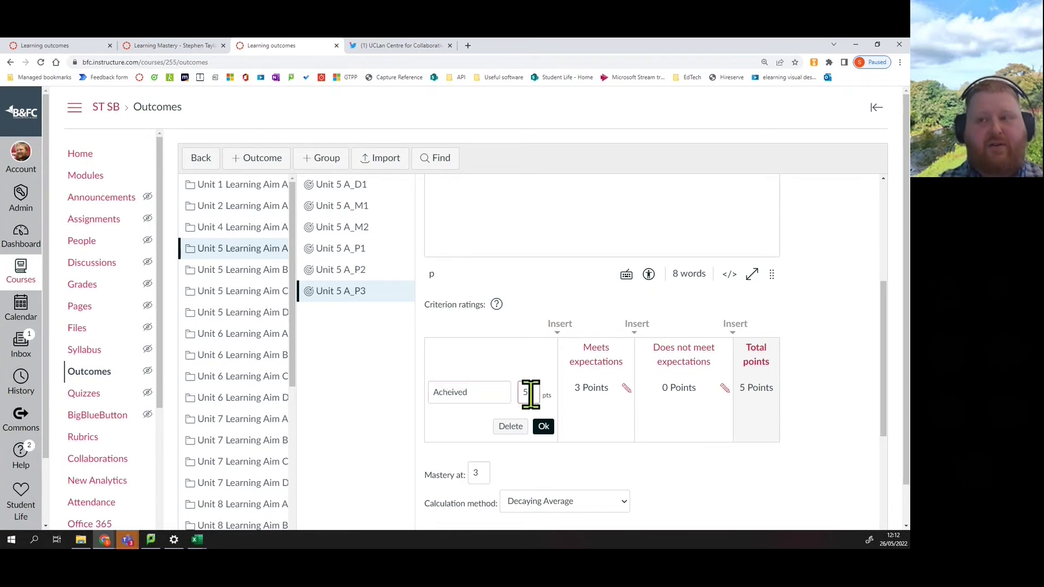
{"action": "key", "text": "BackSpace"}
{"action": "type", "text": "3"}
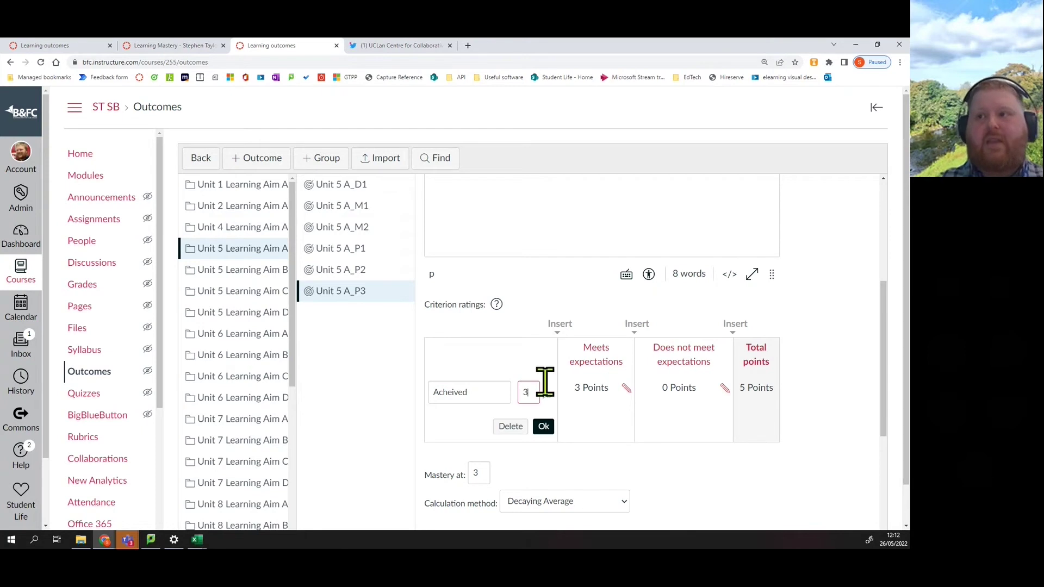
Rename the "Meets expectations" rating "Working Towards", set it to 2 points, and confirm both edited ratings.
{"action": "left_click", "coordinate": [625, 387]}
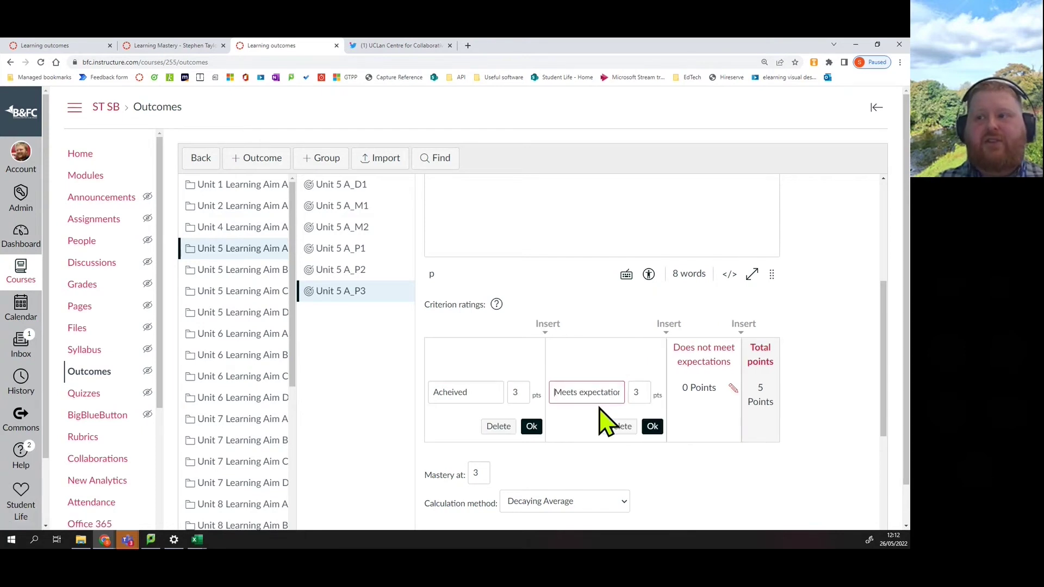
{"action": "triple_click", "coordinate": [610, 392]}
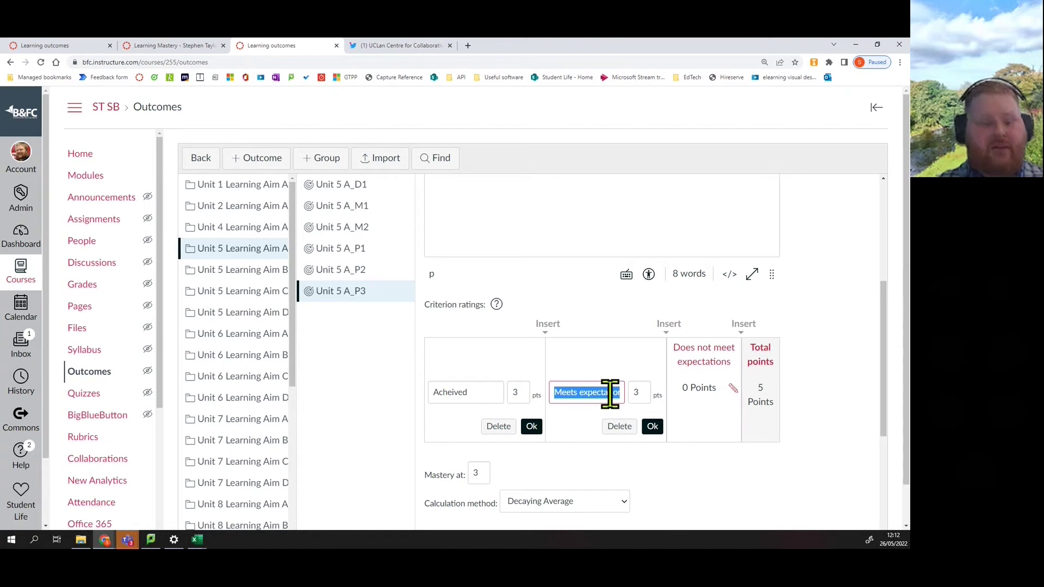
{"action": "type", "text": "Work"}
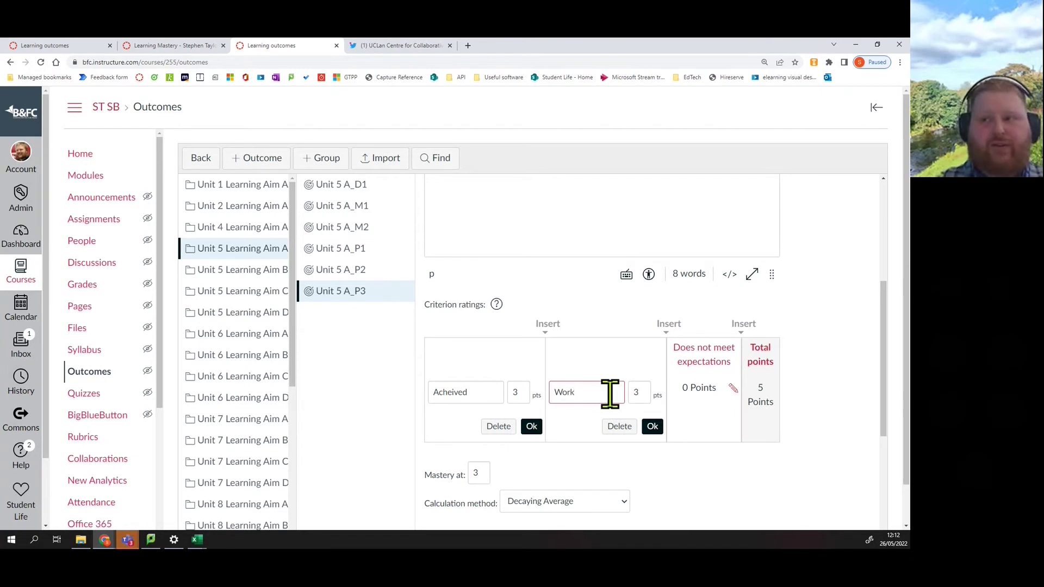
{"action": "type", "text": "ing Towa"}
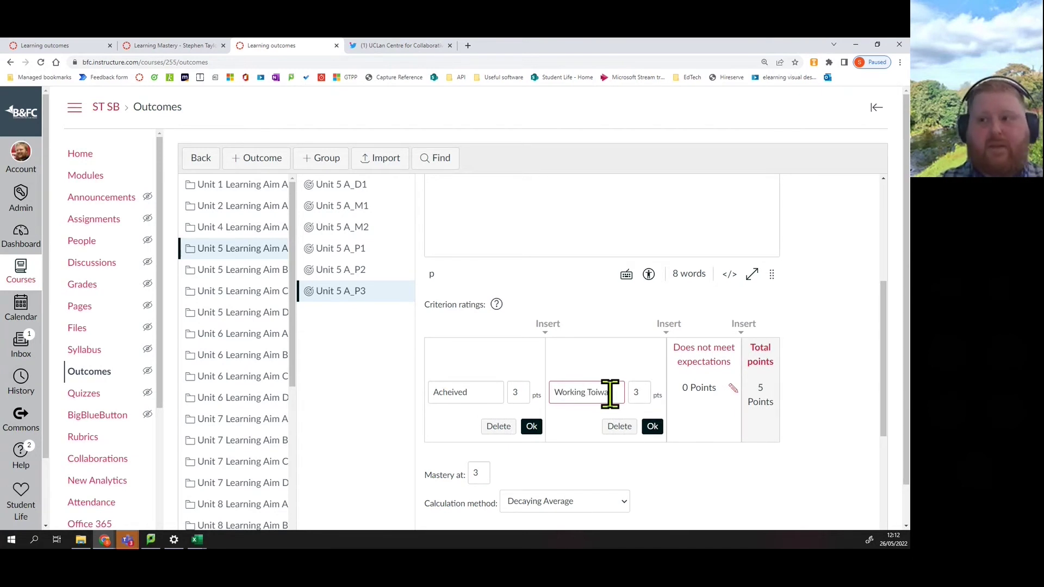
{"action": "key", "text": "BackSpace"}
{"action": "key", "text": "BackSpace"}
{"action": "type", "text": "wards"}
{"action": "left_click", "coordinate": [635, 392]}
{"action": "key", "text": "BackSpace"}
{"action": "type", "text": "2"}
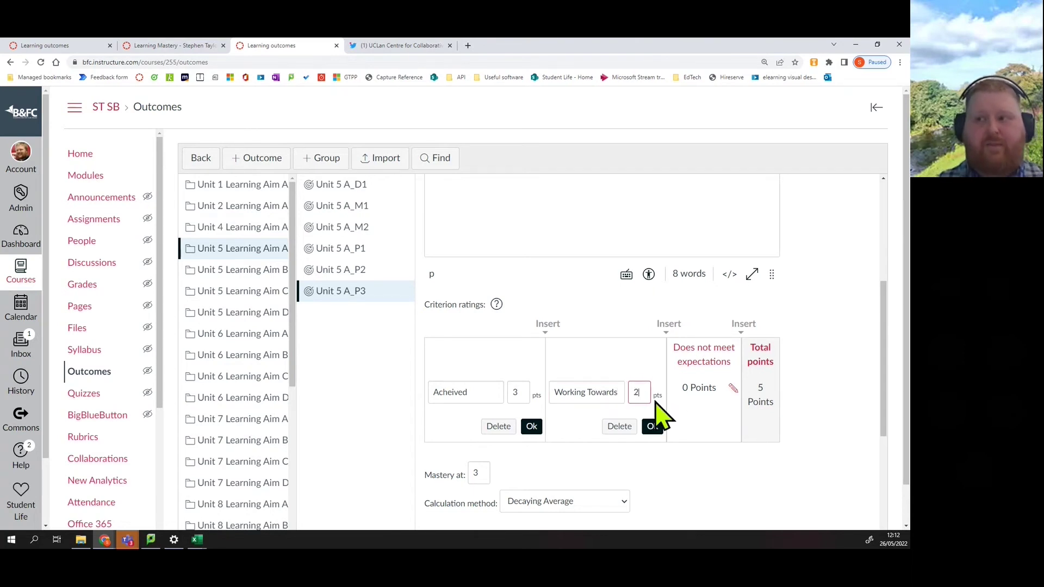
{"action": "left_click", "coordinate": [528, 428]}
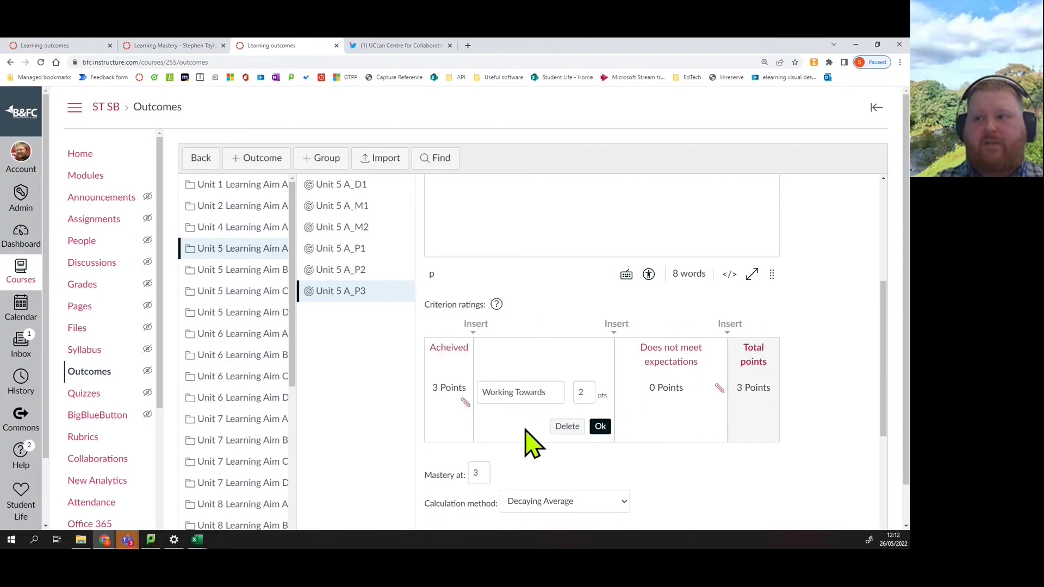
{"action": "left_click", "coordinate": [601, 427]}
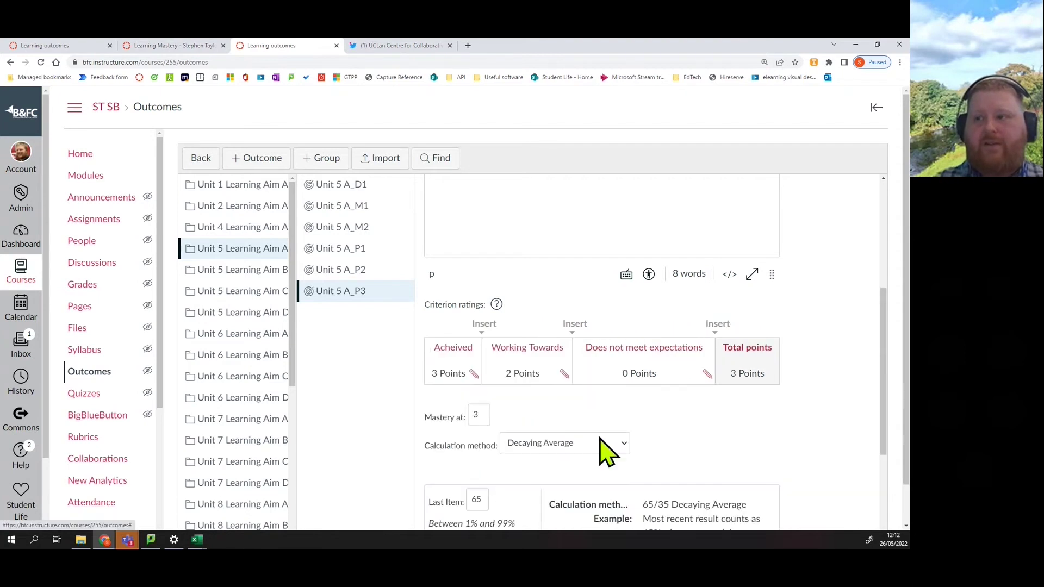
Rename the "Does not meet expectations" rating "Not Started", keeping it at 0 points.
{"action": "left_click", "coordinate": [707, 372]}
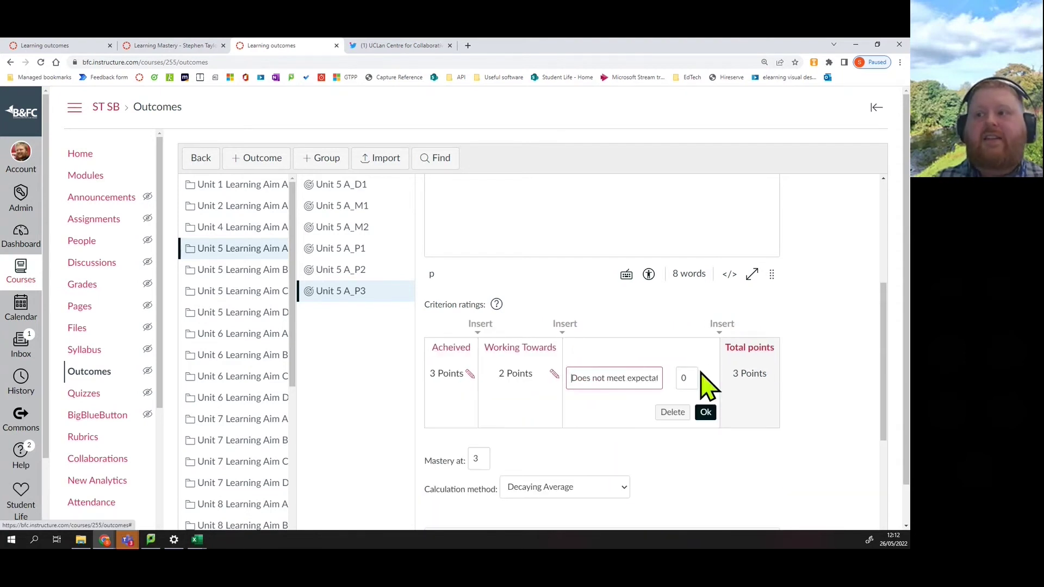
{"action": "triple_click", "coordinate": [632, 384]}
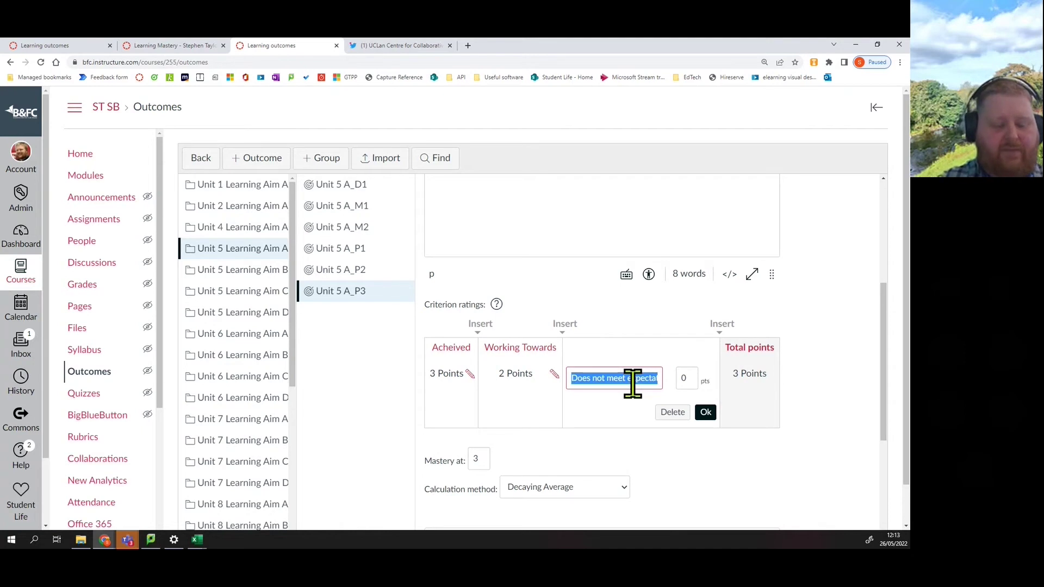
{"action": "type", "text": "Not Started"}
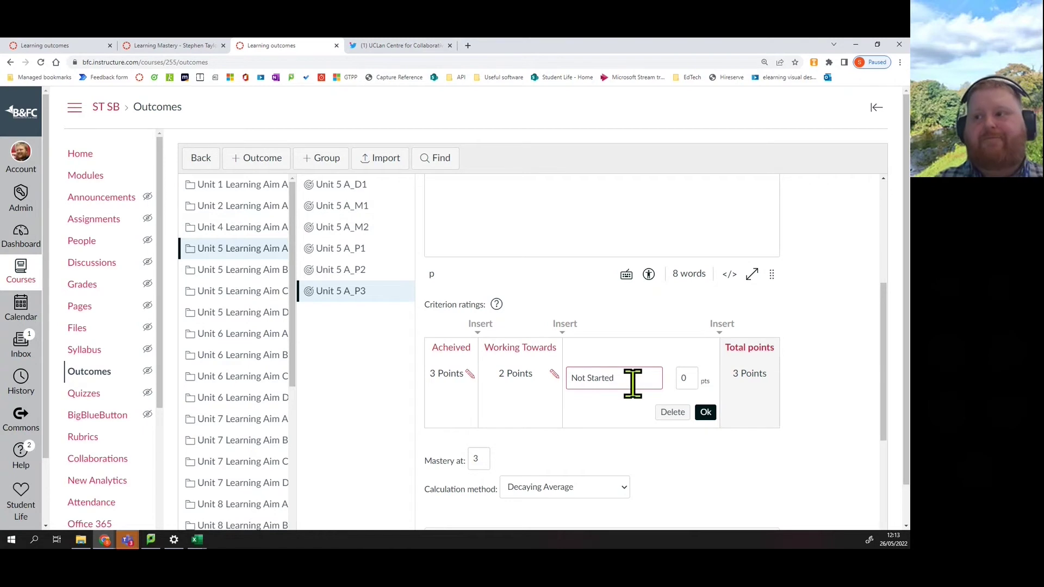
{"action": "left_click", "coordinate": [705, 412]}
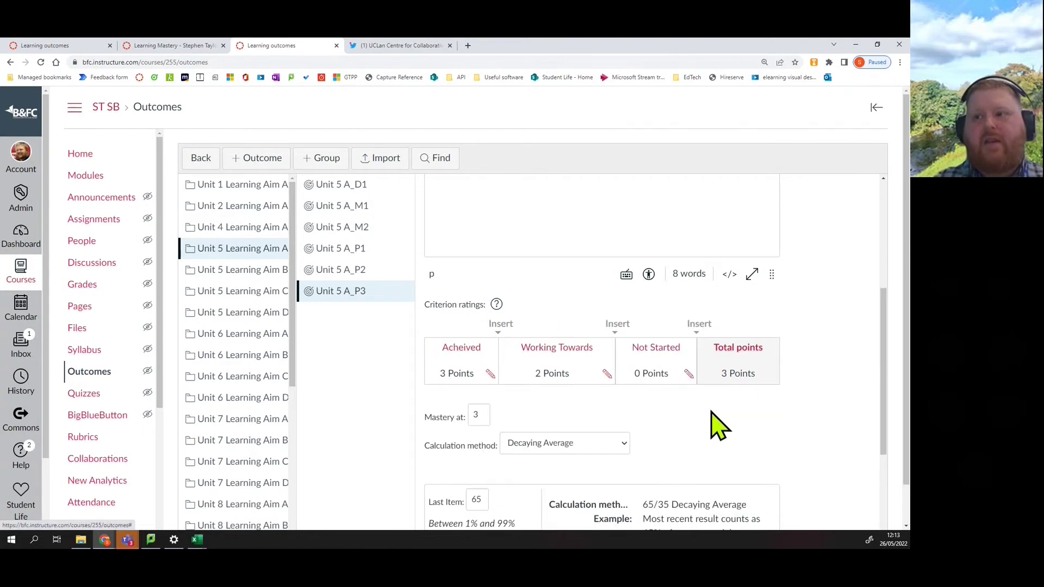
{"action": "scroll", "coordinate": [536, 391], "scroll_direction": "down", "scroll_amount": 1}
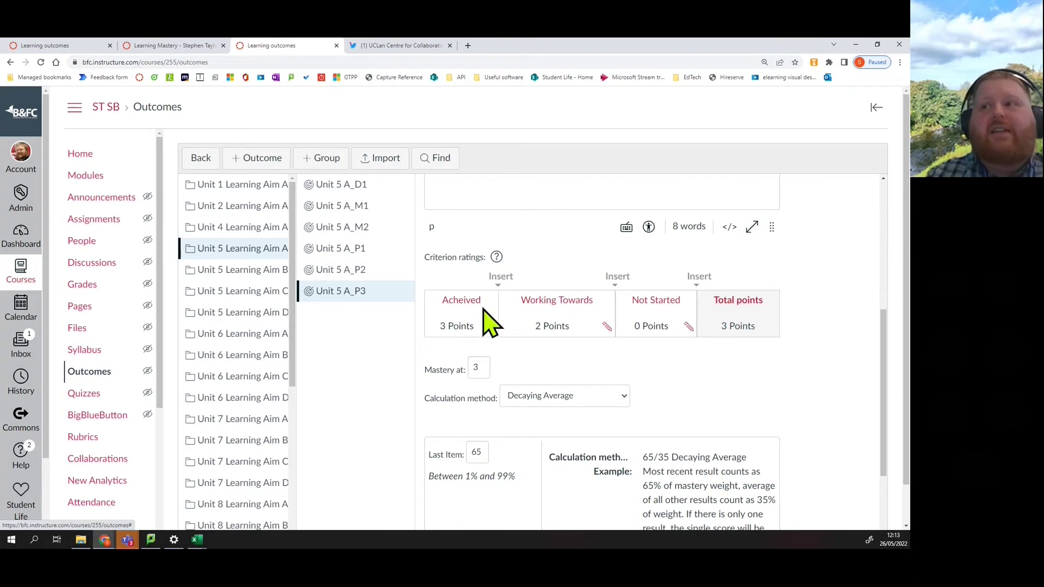
{"action": "left_click", "coordinate": [498, 280]}
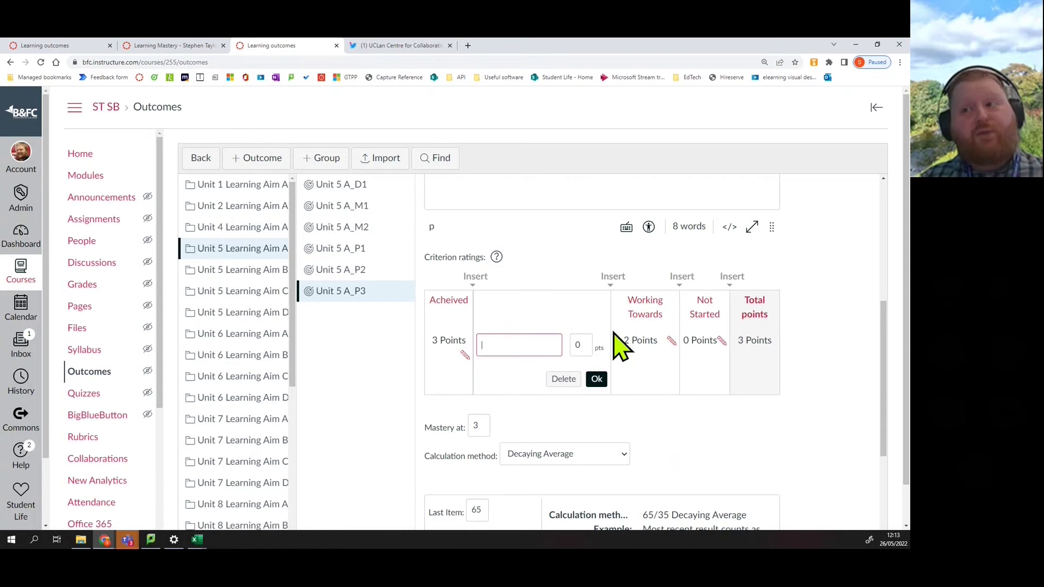
{"action": "left_click", "coordinate": [582, 381]}
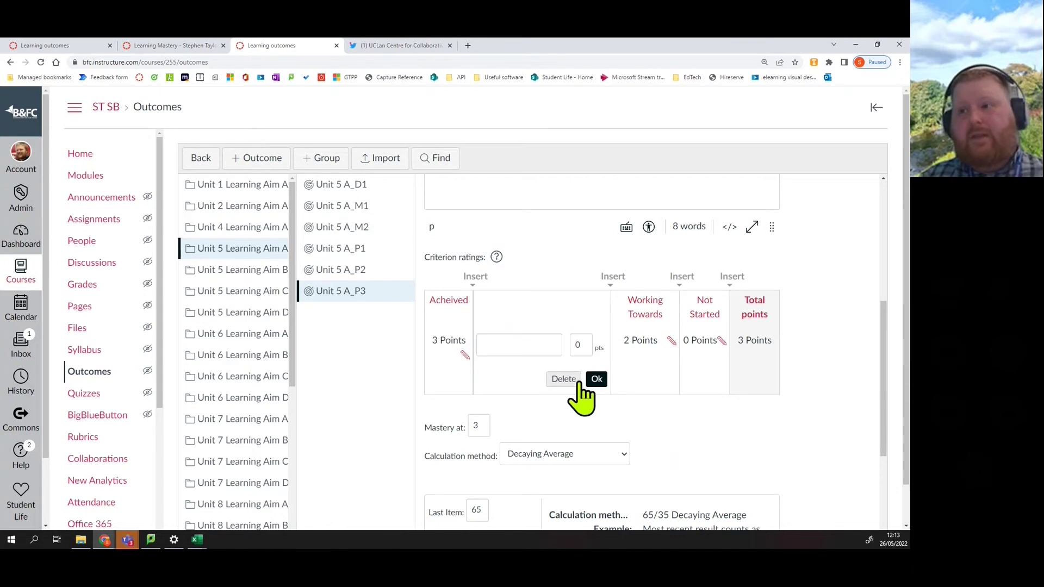
{"action": "left_click", "coordinate": [590, 381]}
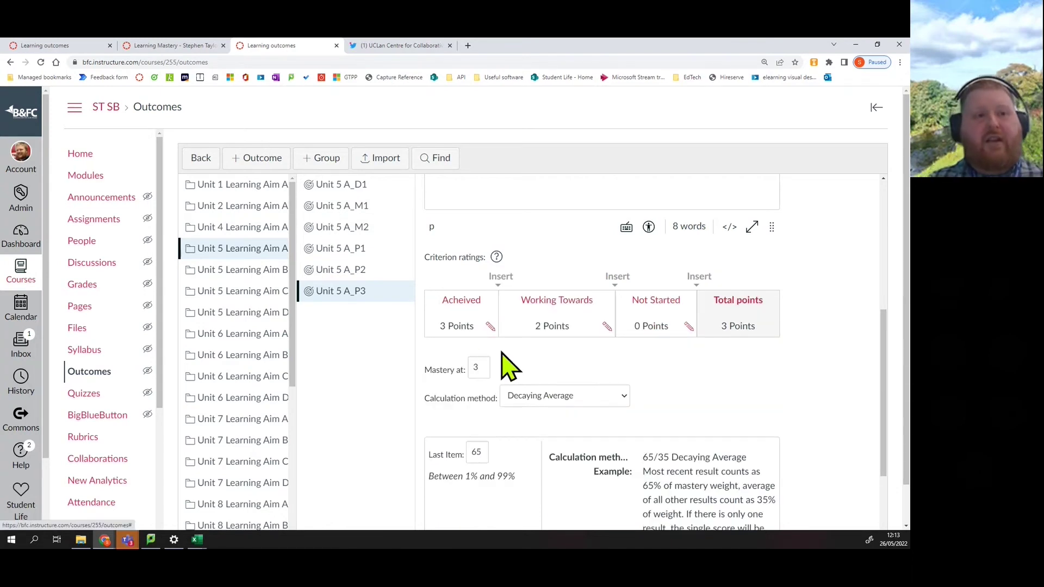
Try the n Number of Times calculation method for the outcome with 10 items.
{"action": "scroll", "coordinate": [551, 364], "scroll_direction": "down", "scroll_amount": 1}
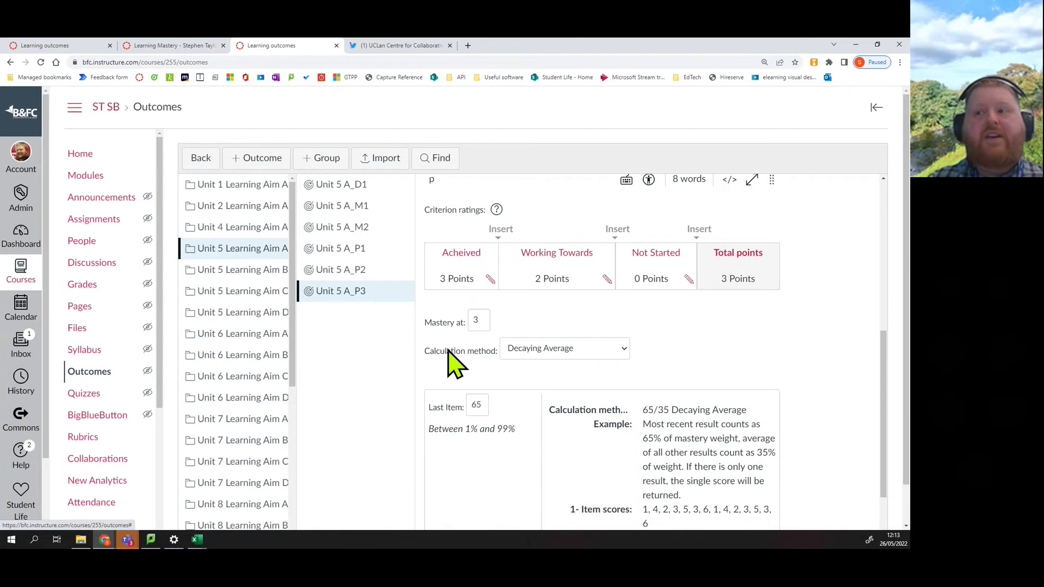
{"action": "scroll", "coordinate": [477, 361], "scroll_direction": "down", "scroll_amount": 2}
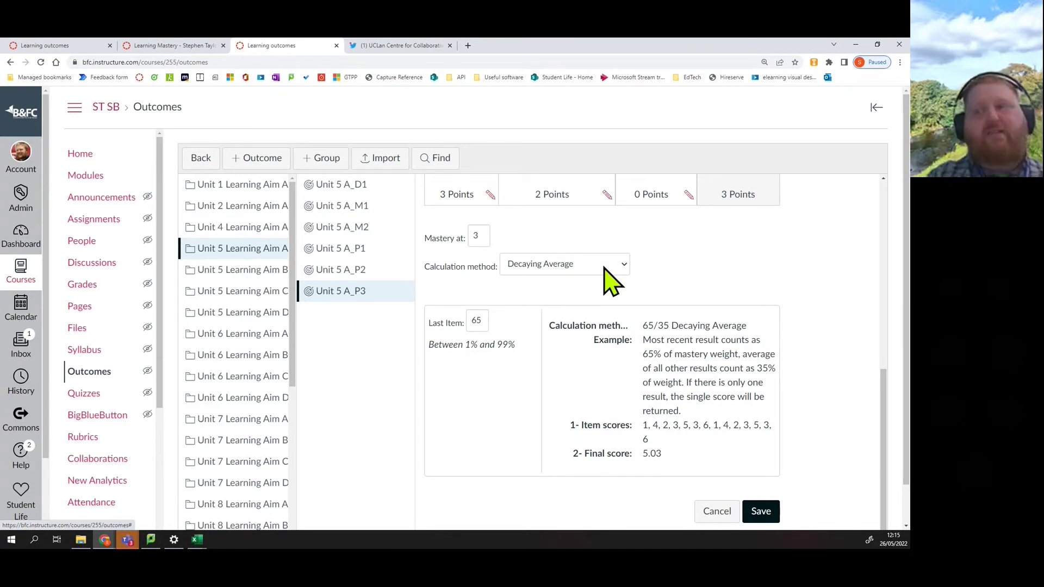
{"action": "left_click", "coordinate": [610, 281]}
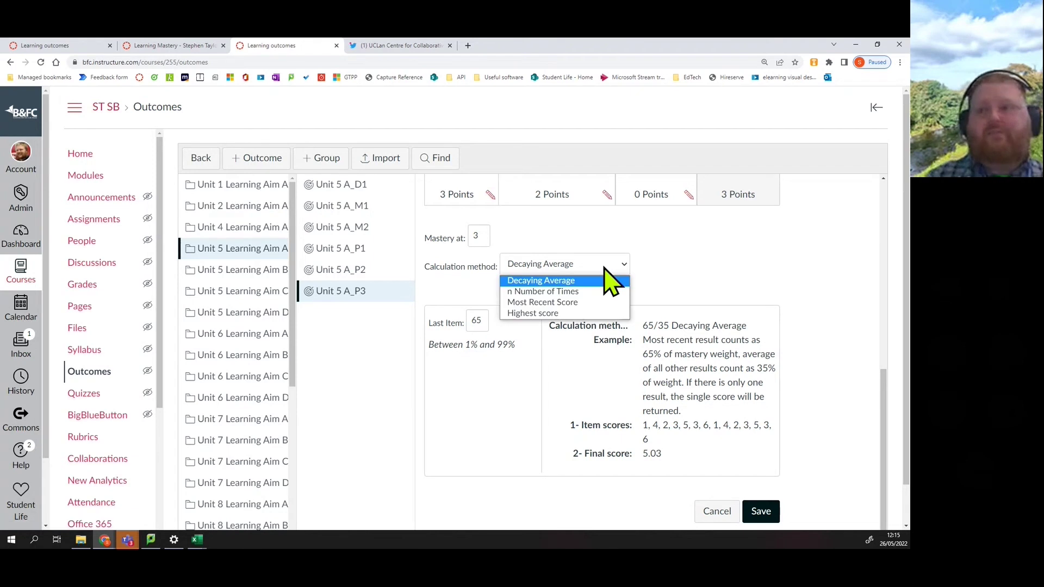
{"action": "left_click", "coordinate": [575, 294]}
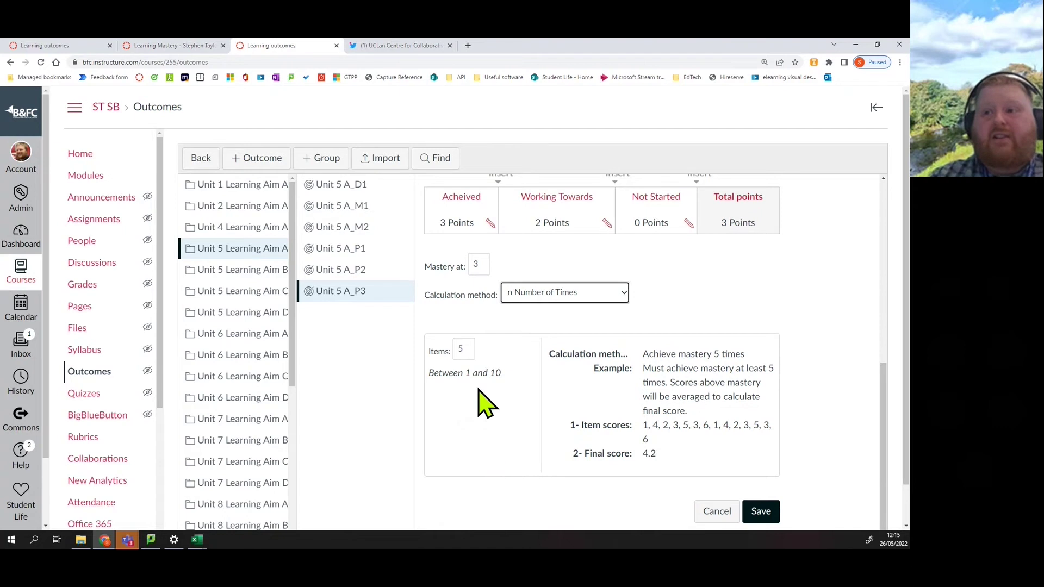
{"action": "double_click", "coordinate": [462, 349]}
{"action": "type", "text": "10"}
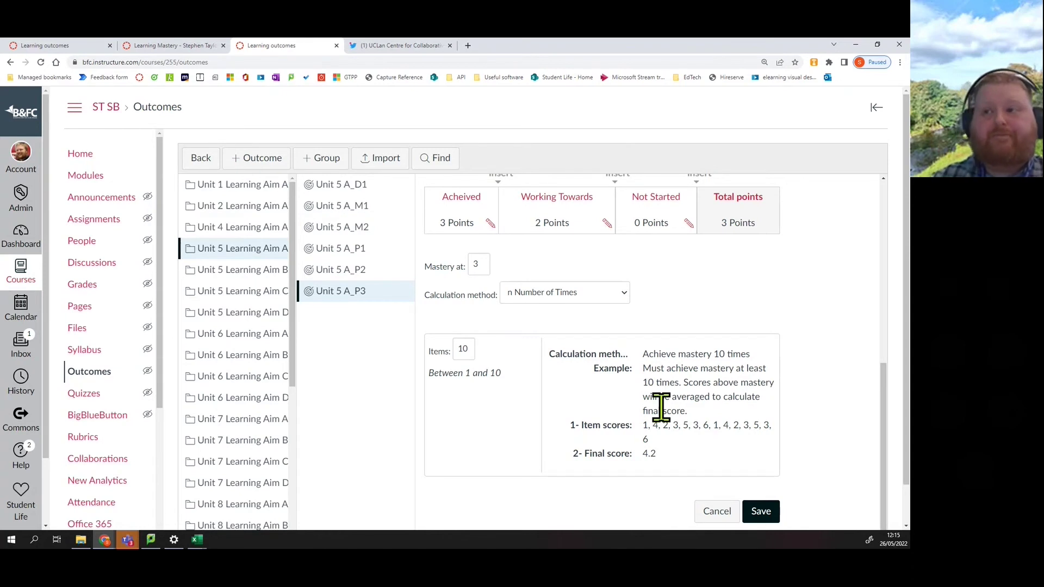
Try the Most Recent Score calculation method and the Highest score method to compare their examples.
{"action": "left_click", "coordinate": [611, 293]}
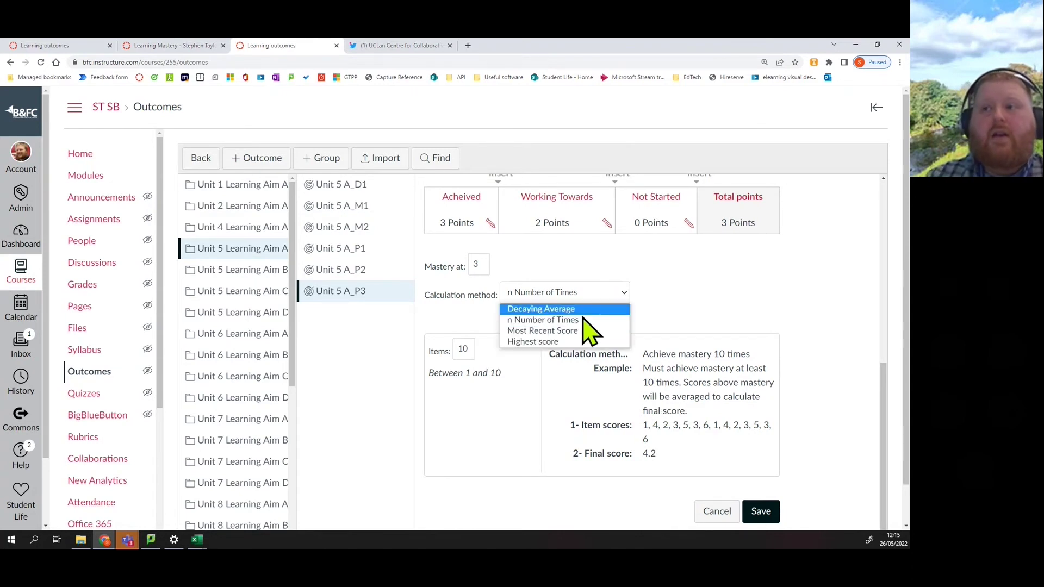
{"action": "left_click", "coordinate": [575, 331]}
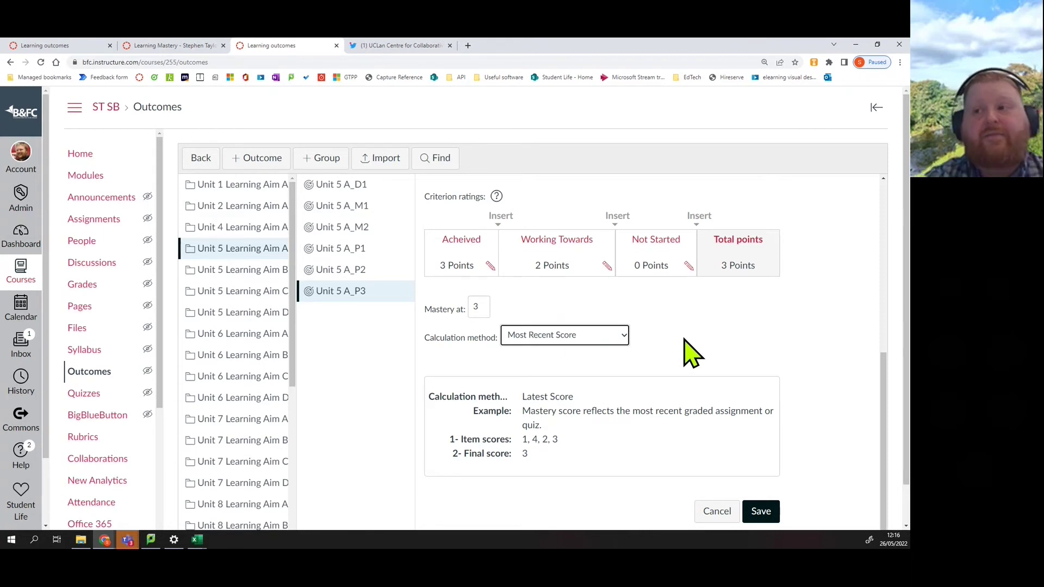
{"action": "left_click", "coordinate": [591, 338]}
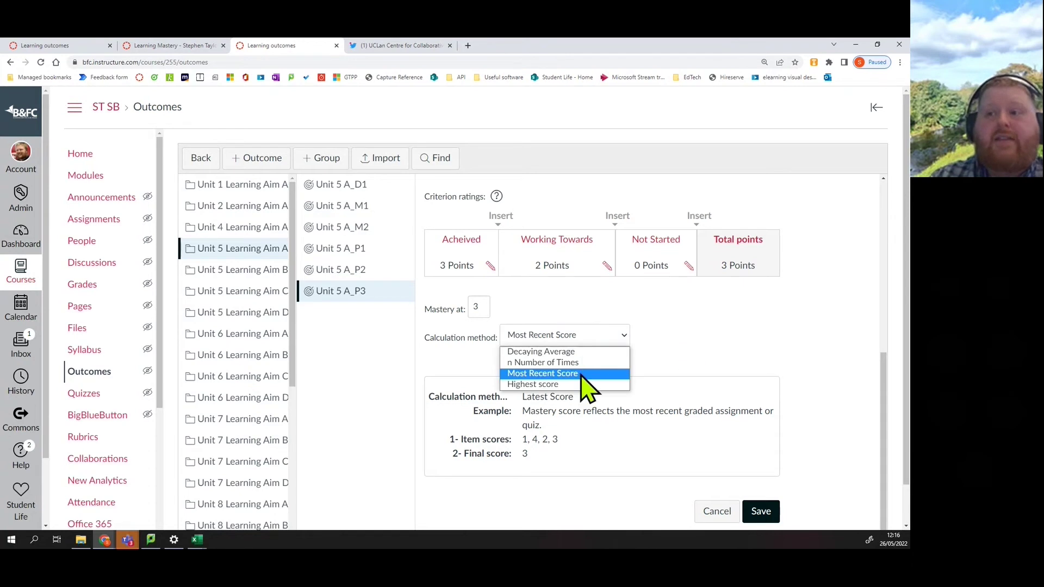
{"action": "left_click", "coordinate": [577, 384]}
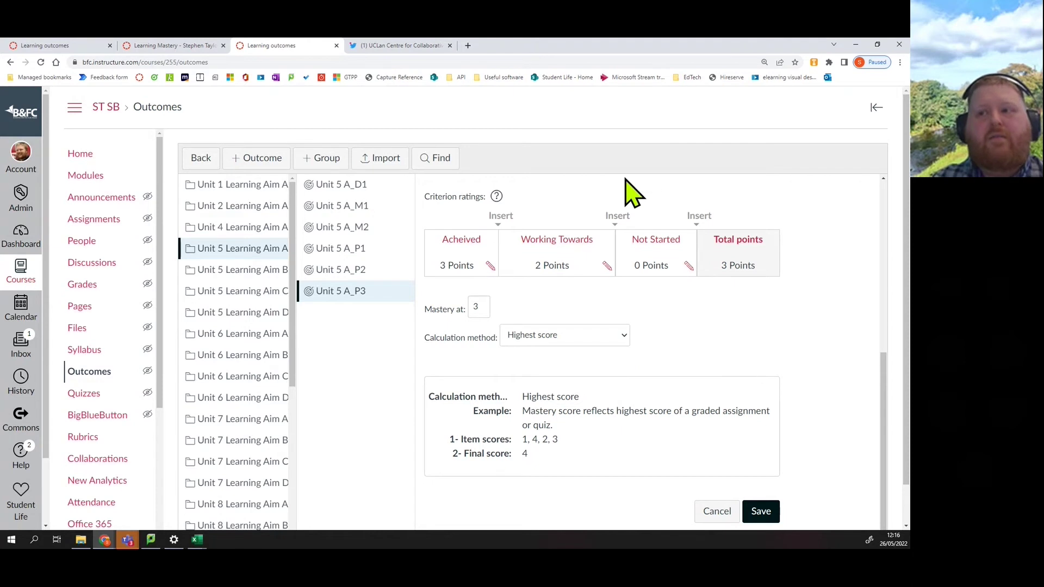
Set the outcome's calculation method to Most Recent Score and save the outcome.
{"action": "left_click", "coordinate": [562, 340]}
{"action": "left_click", "coordinate": [546, 373]}
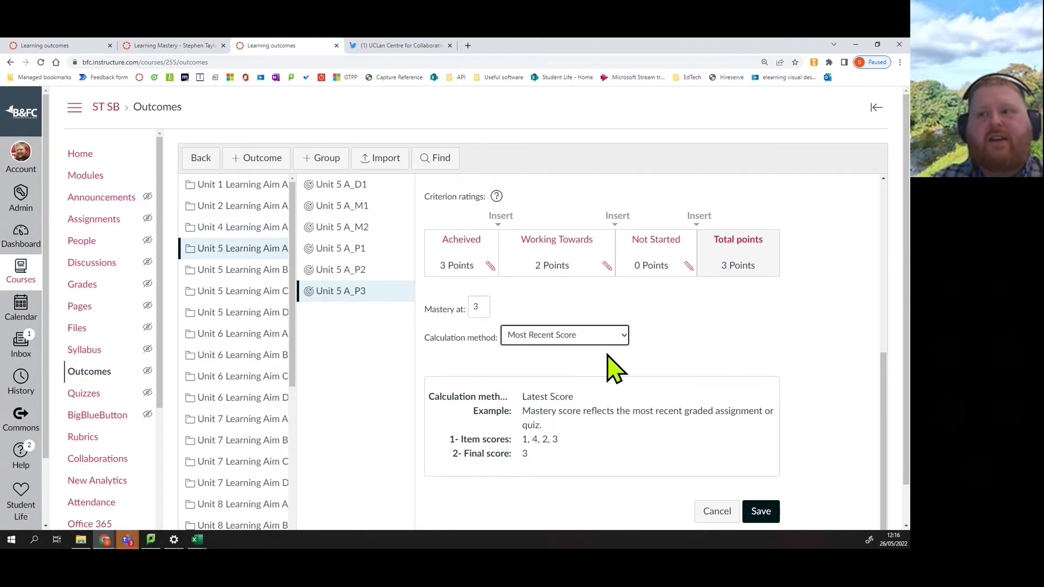
{"action": "left_click", "coordinate": [760, 512]}
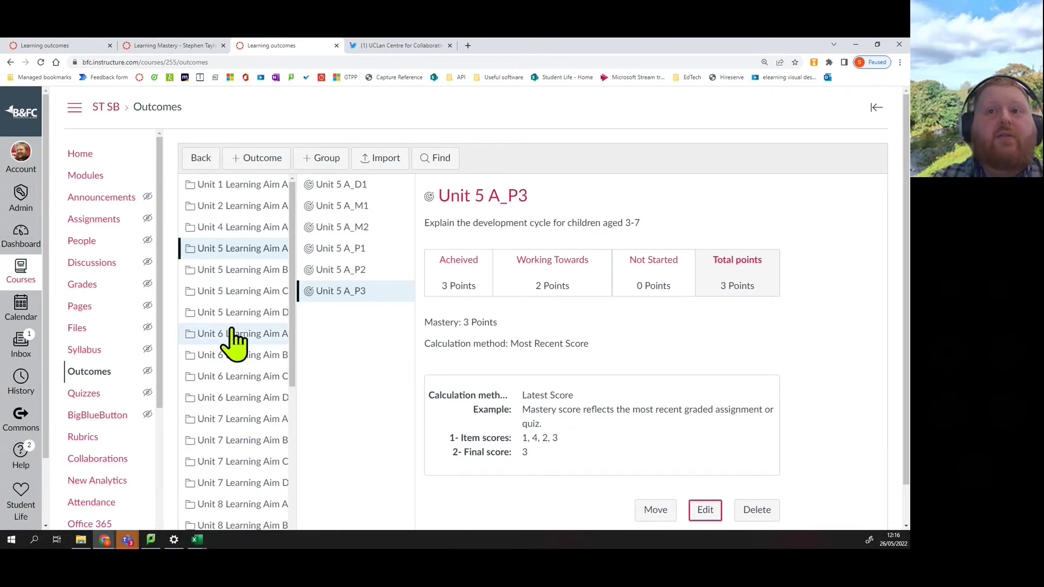
Start a new course rubric titled "Unit 5 Learning Aim A" and remove its default criterion.
{"action": "left_click", "coordinate": [91, 438]}
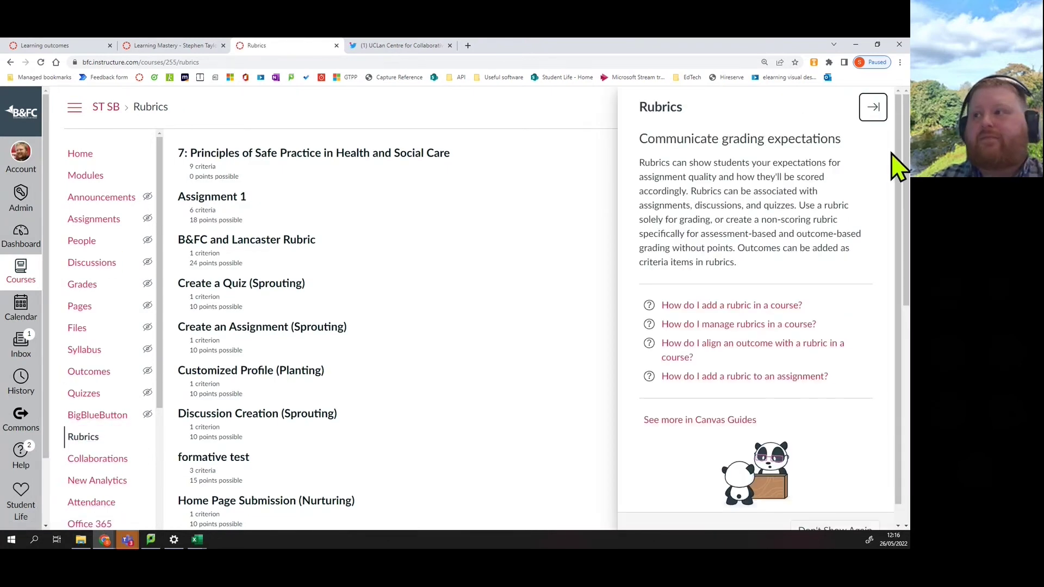
{"action": "left_click", "coordinate": [874, 110]}
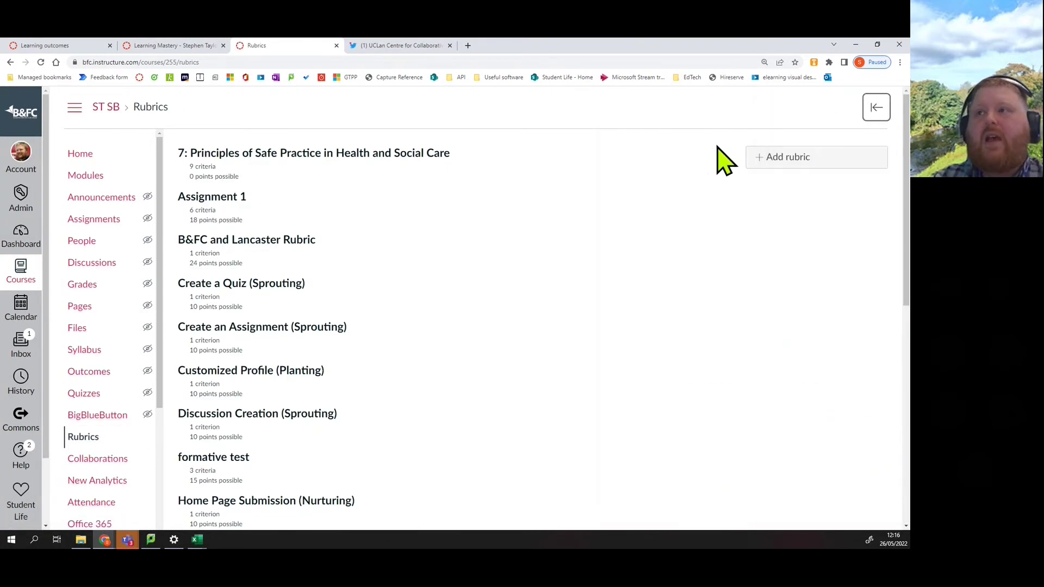
{"action": "left_click", "coordinate": [772, 157]}
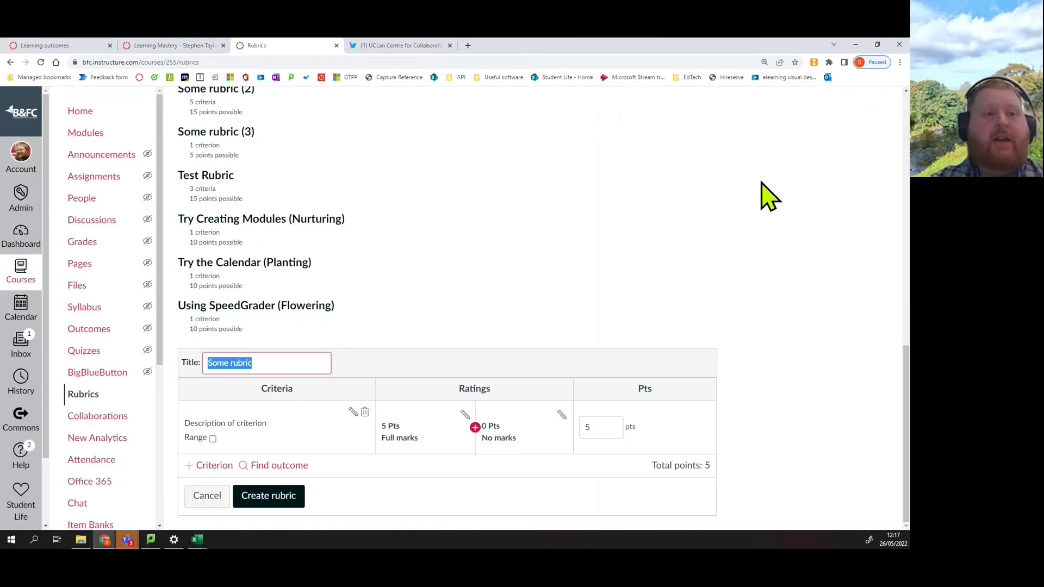
{"action": "type", "text": "Unit "}
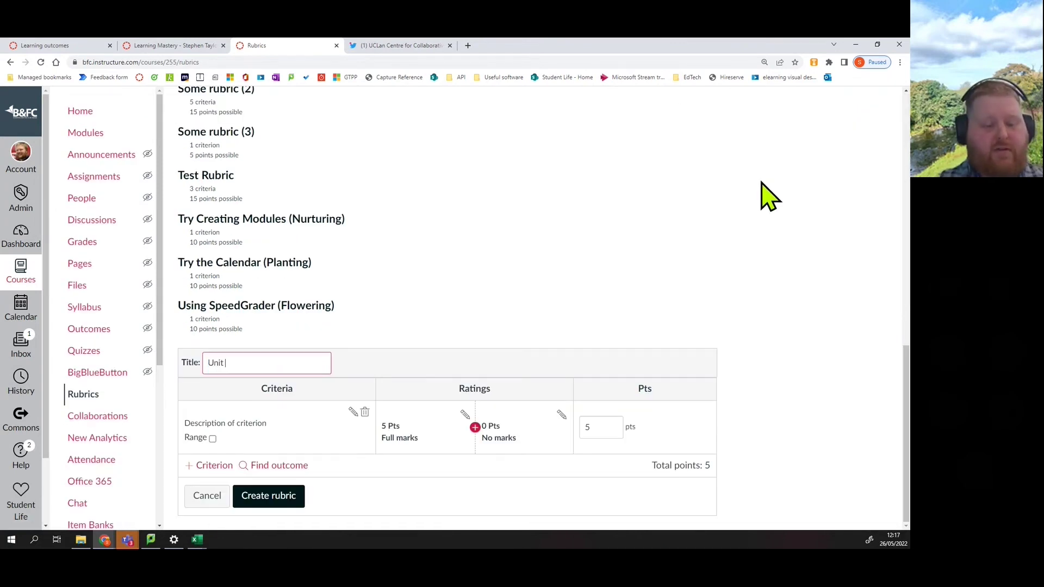
{"action": "type", "text": "5 Lea"}
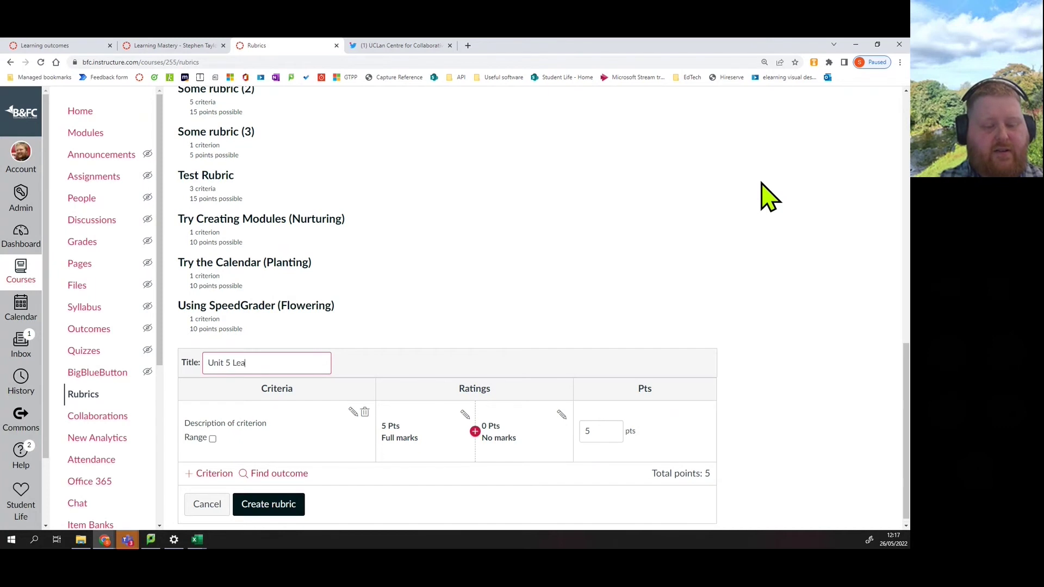
{"action": "type", "text": "rning Aim A"}
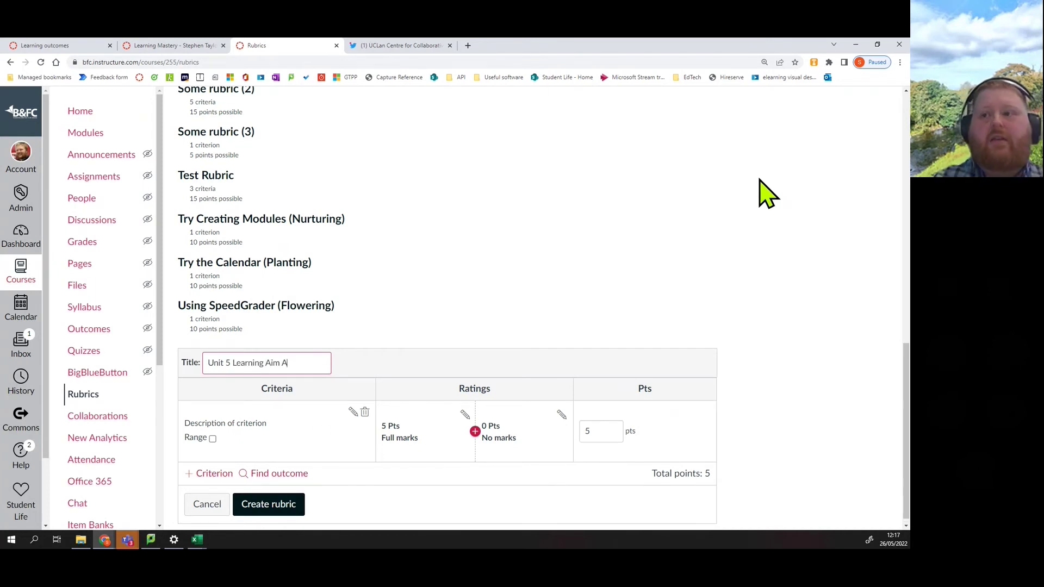
{"action": "left_click", "coordinate": [363, 412]}
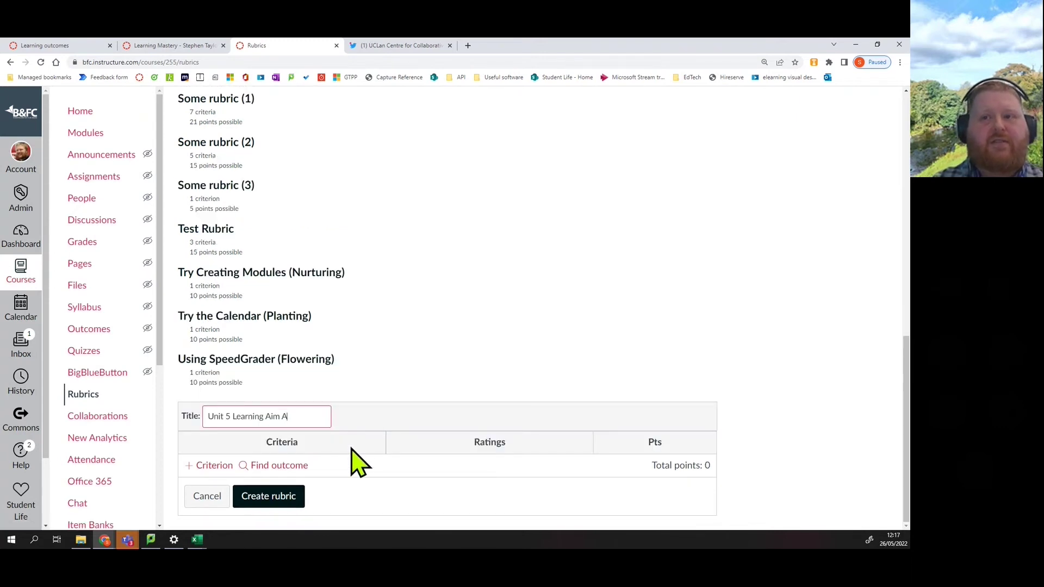
{"action": "left_click", "coordinate": [354, 452]}
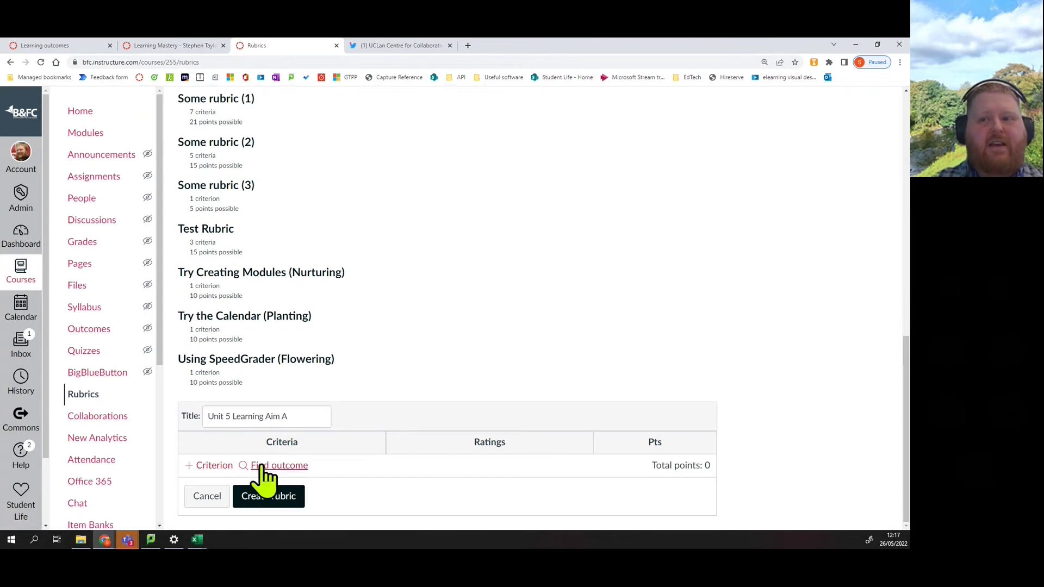
Import outcome Unit 5 A_P1 from the BTEC National group's Unit 5 Learning Aim A folder as a rubric criterion.
{"action": "left_click", "coordinate": [292, 469]}
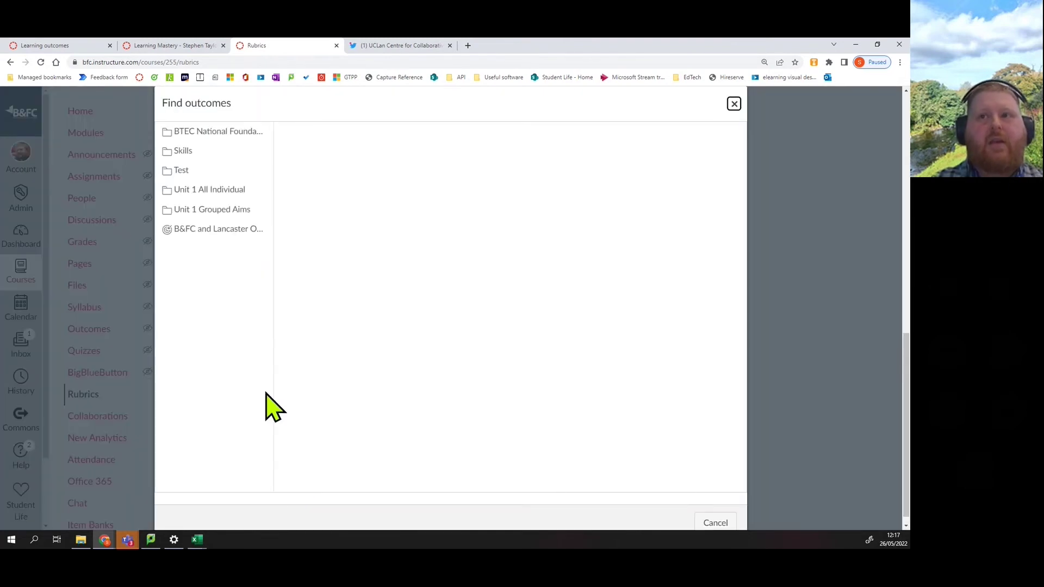
{"action": "left_click", "coordinate": [214, 135]}
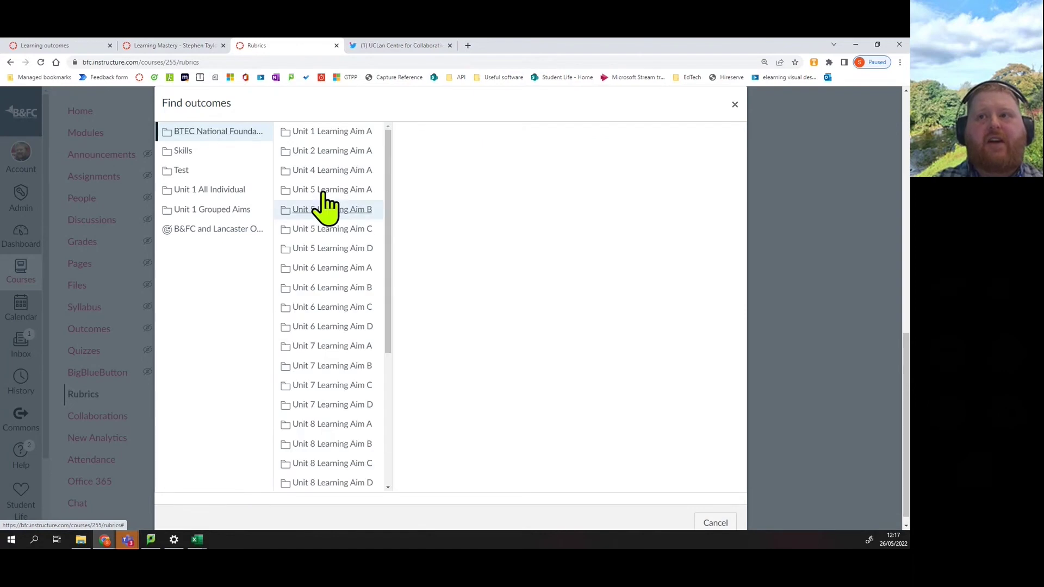
{"action": "left_click", "coordinate": [328, 201]}
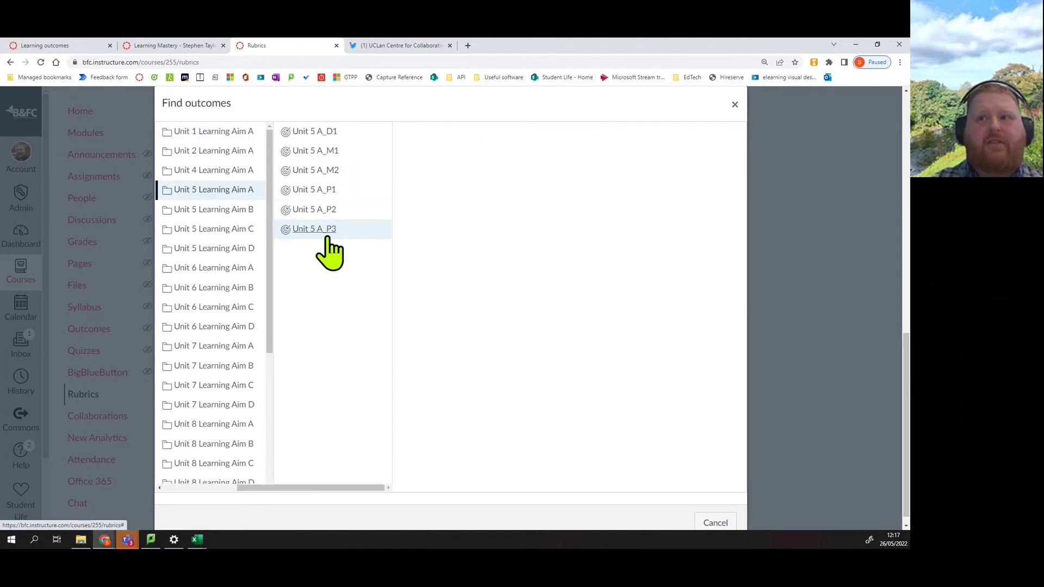
{"action": "left_click", "coordinate": [351, 193]}
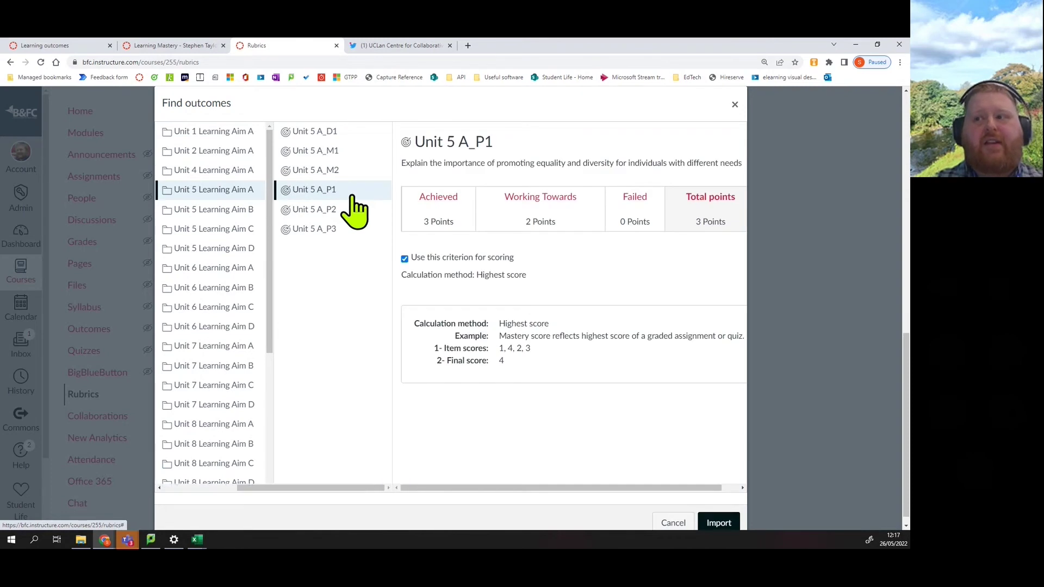
{"action": "left_click", "coordinate": [717, 523]}
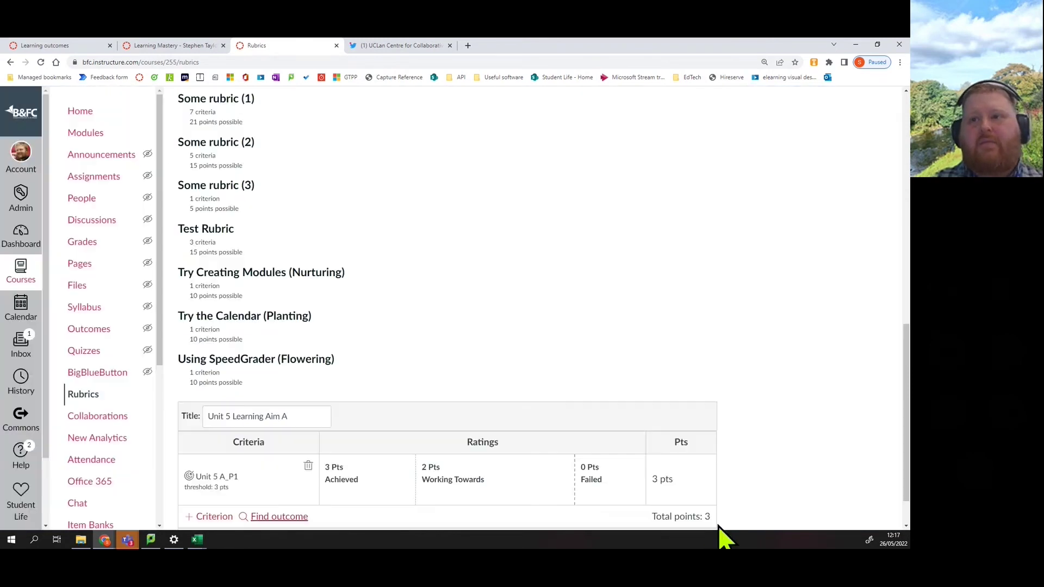
Import outcome Unit 5 A_P2 into the rubric as its second criterion.
{"action": "left_click", "coordinate": [281, 517]}
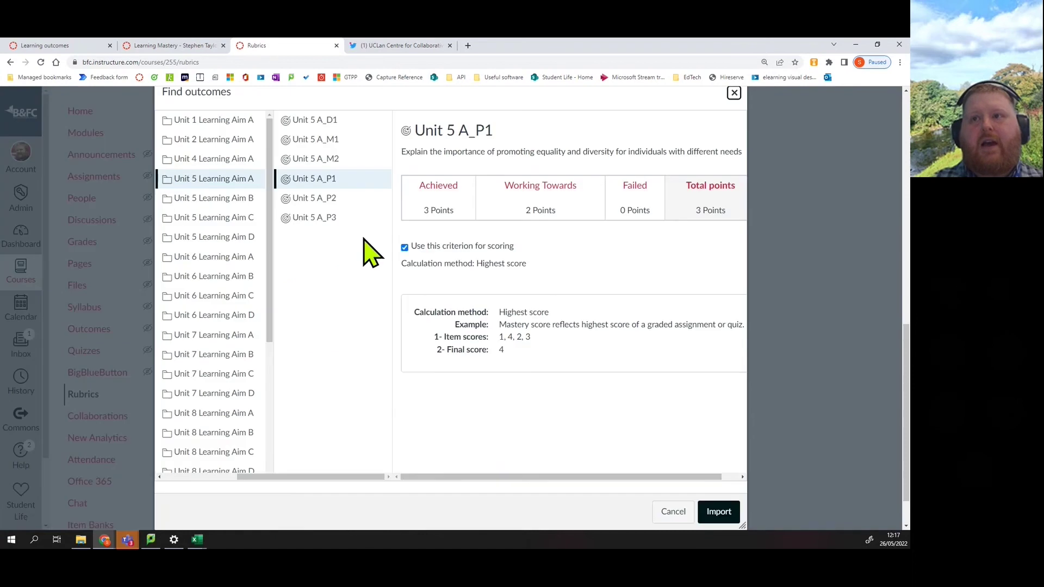
{"action": "left_click", "coordinate": [361, 199]}
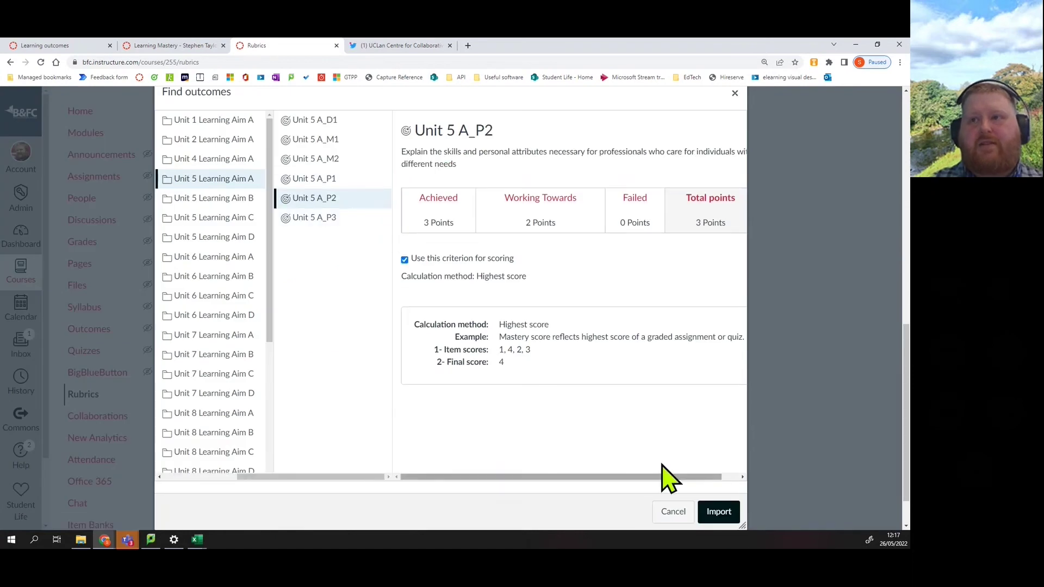
{"action": "left_click", "coordinate": [356, 123]}
{"action": "left_click", "coordinate": [348, 219]}
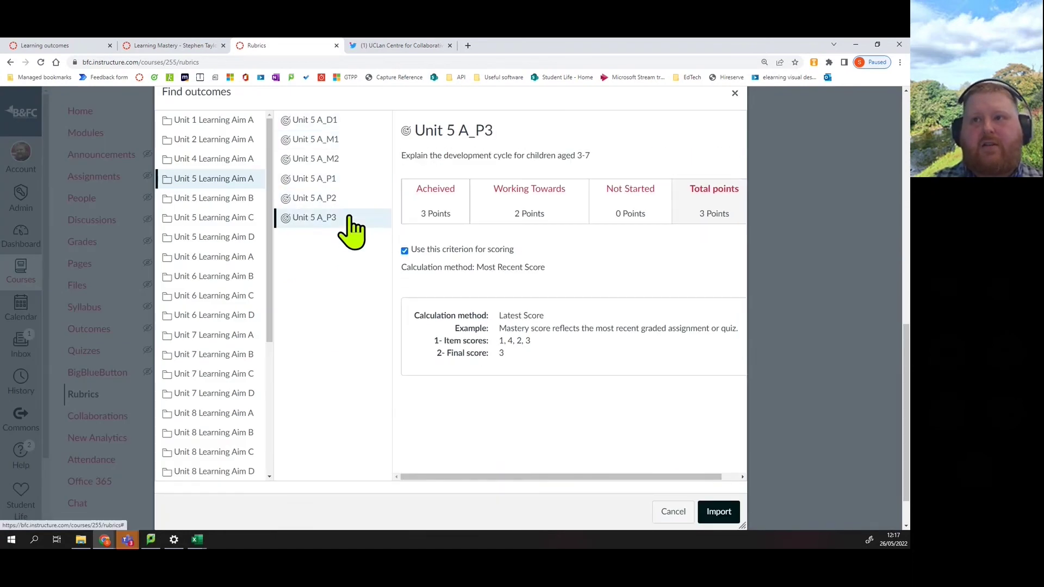
{"action": "left_click", "coordinate": [346, 199]}
{"action": "left_click", "coordinate": [731, 512]}
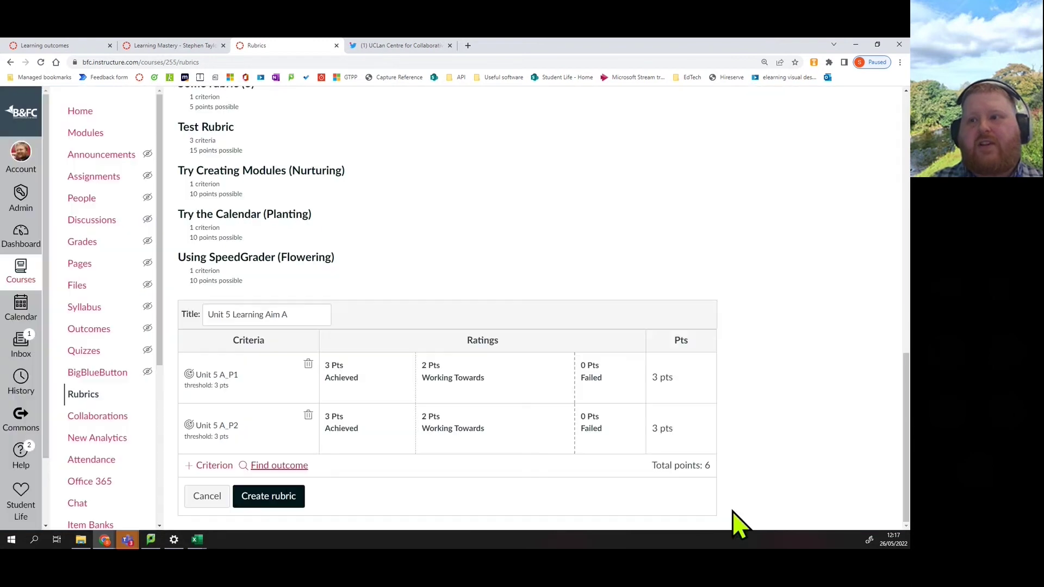
Import outcomes Unit 5 A_P3 and Unit 5 A_M1 into the rubric as further criteria.
{"action": "left_click", "coordinate": [298, 467]}
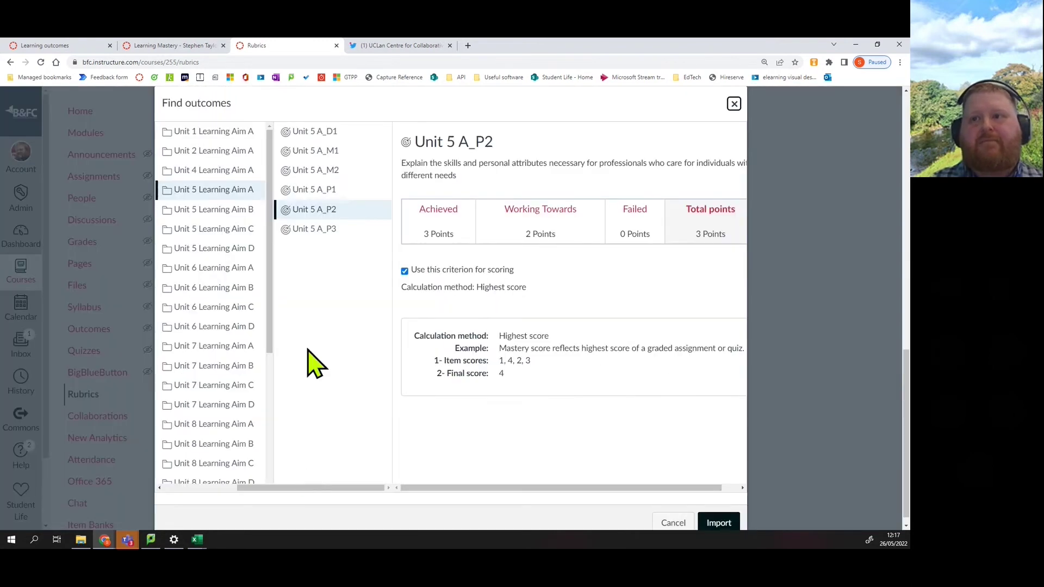
{"action": "left_click", "coordinate": [350, 229]}
{"action": "left_click", "coordinate": [719, 521]}
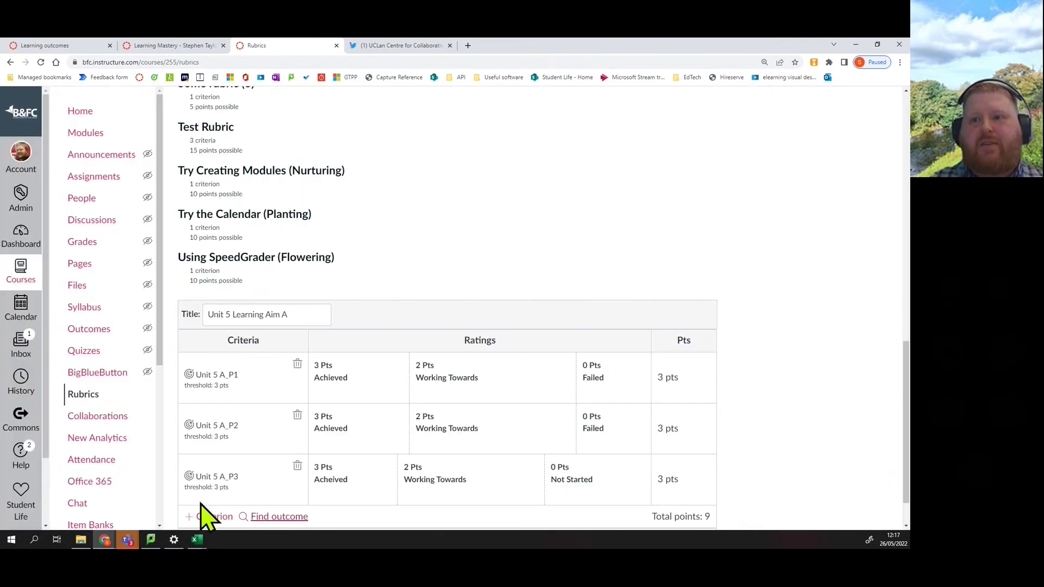
{"action": "left_click", "coordinate": [267, 518]}
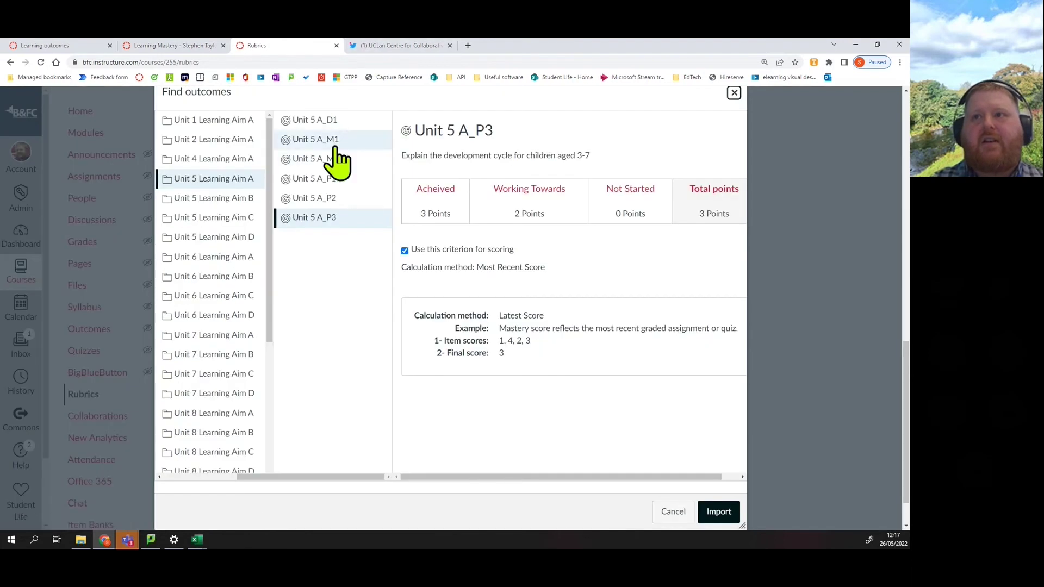
{"action": "left_click", "coordinate": [329, 140]}
{"action": "left_click", "coordinate": [718, 511]}
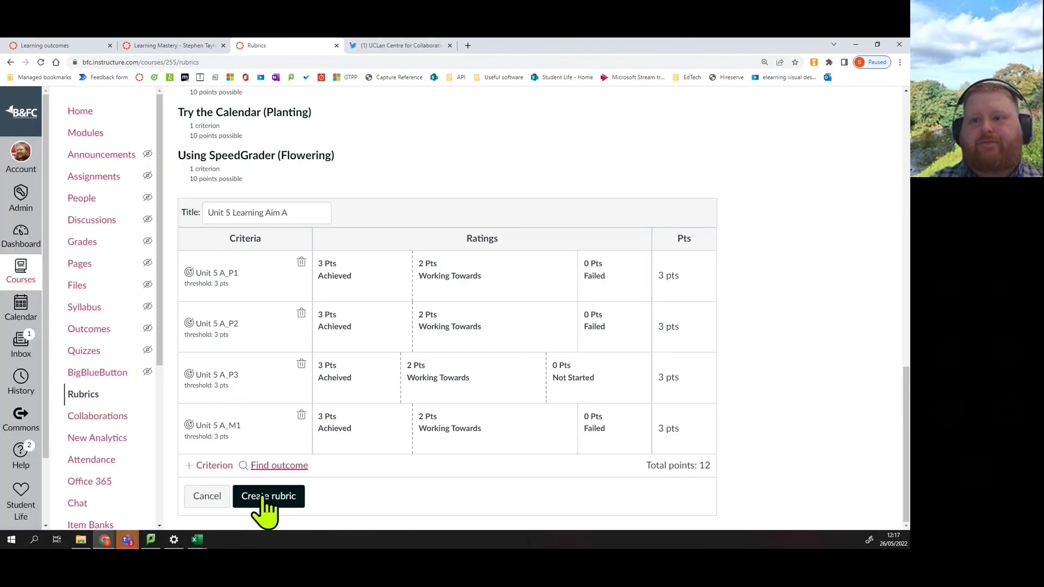
Import outcomes Unit 5 A_M2 and Unit 5 A_D1 as the last criteria and save the rubric.
{"action": "left_click", "coordinate": [274, 465]}
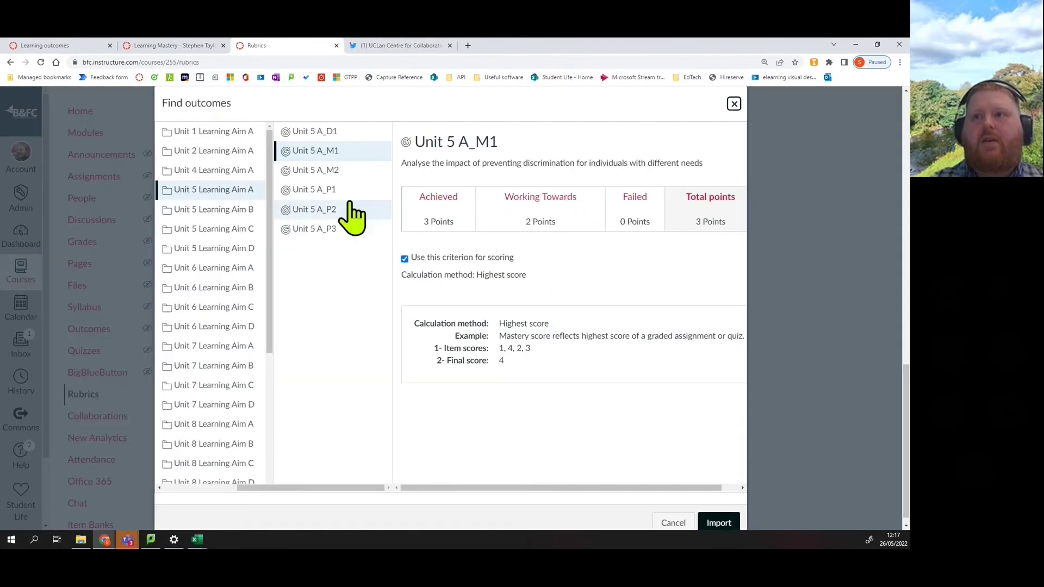
{"action": "left_click", "coordinate": [348, 171]}
{"action": "left_click", "coordinate": [719, 522]}
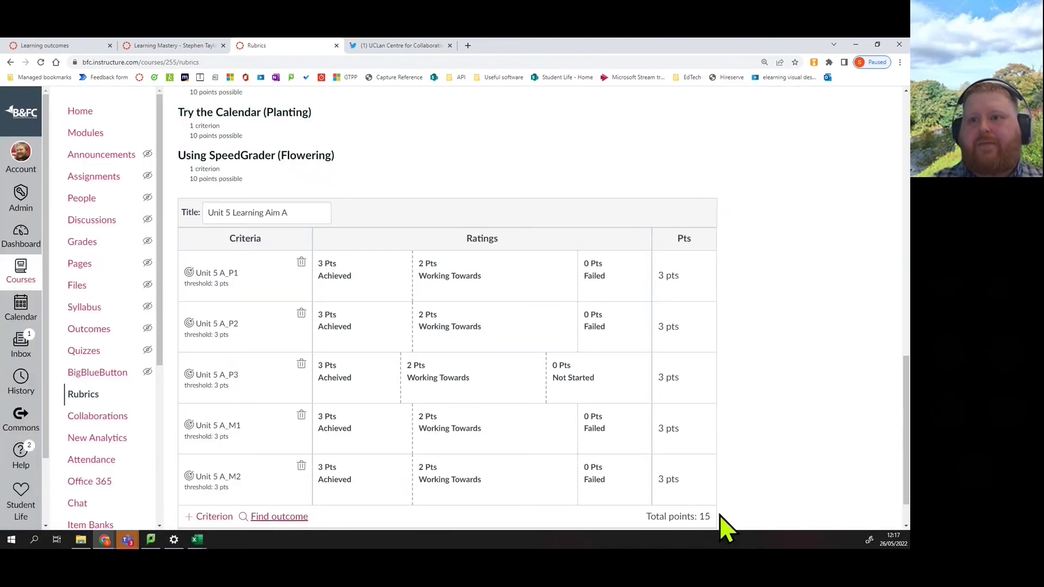
{"action": "left_click", "coordinate": [260, 516]}
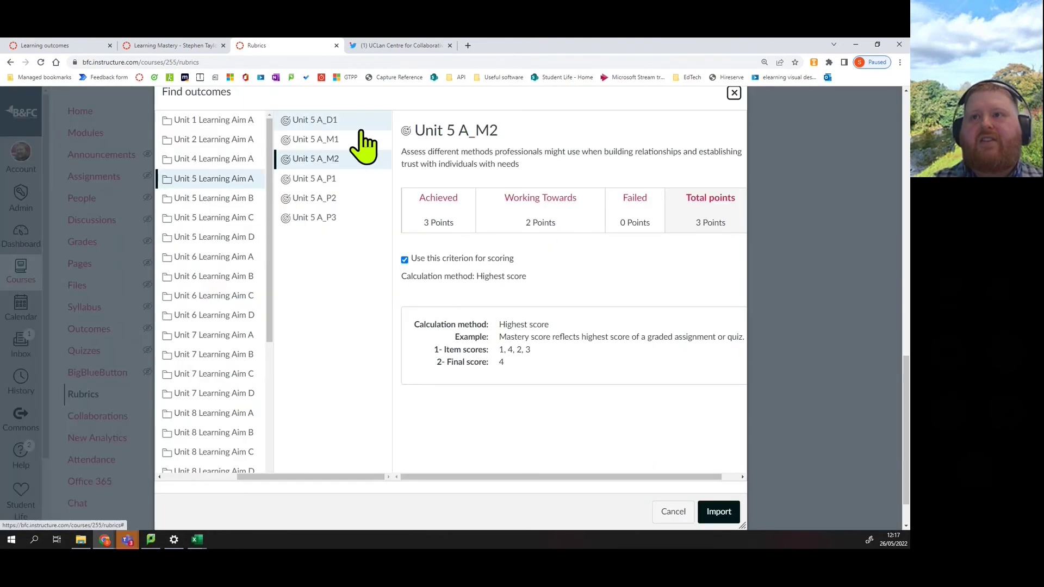
{"action": "left_click", "coordinate": [361, 121]}
{"action": "left_click", "coordinate": [728, 514]}
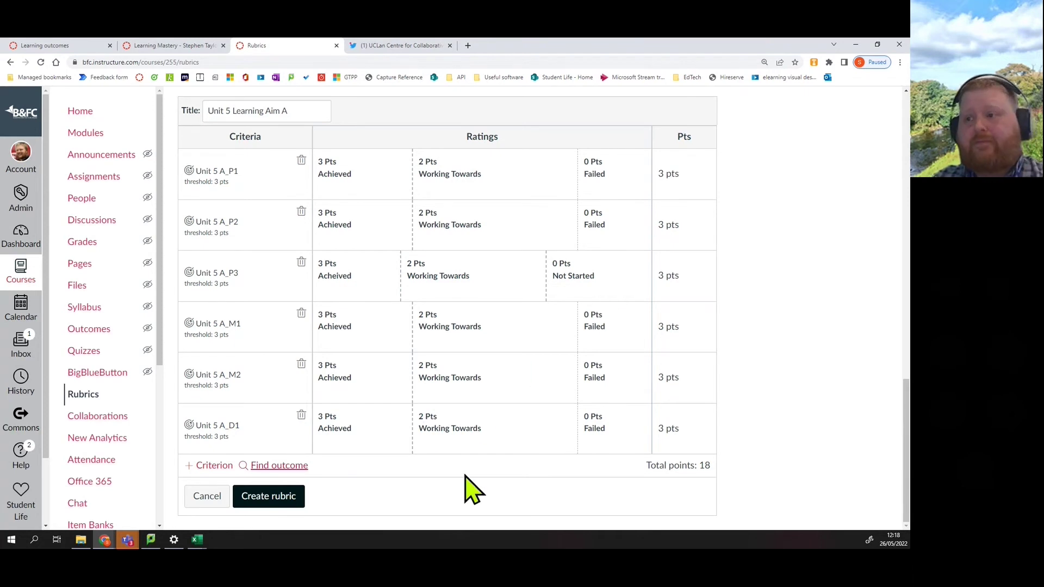
{"action": "left_click", "coordinate": [292, 502]}
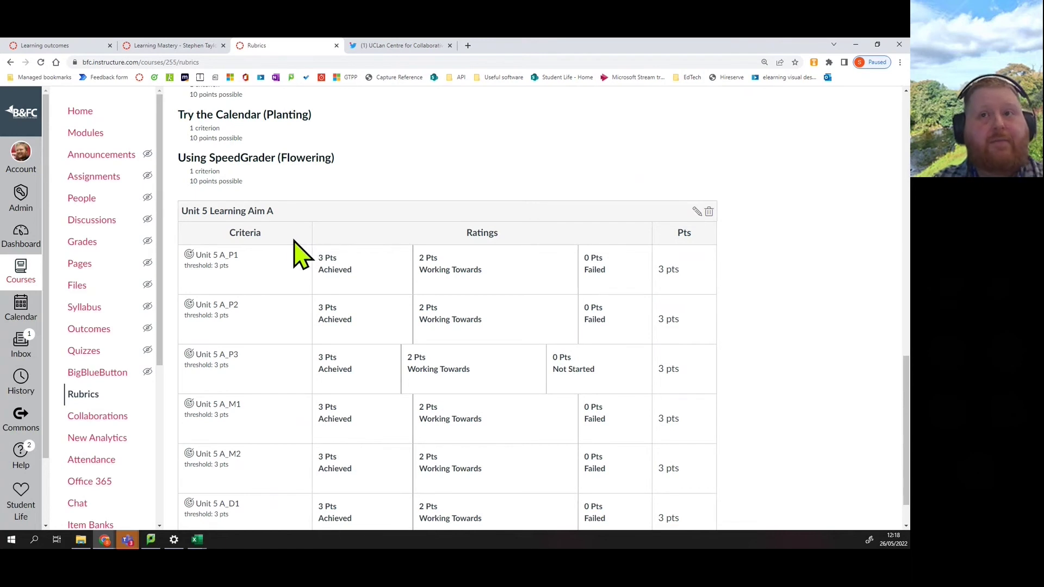
Create a new course assignment named "Unit 5 Learning Aim A".
{"action": "left_click", "coordinate": [86, 182]}
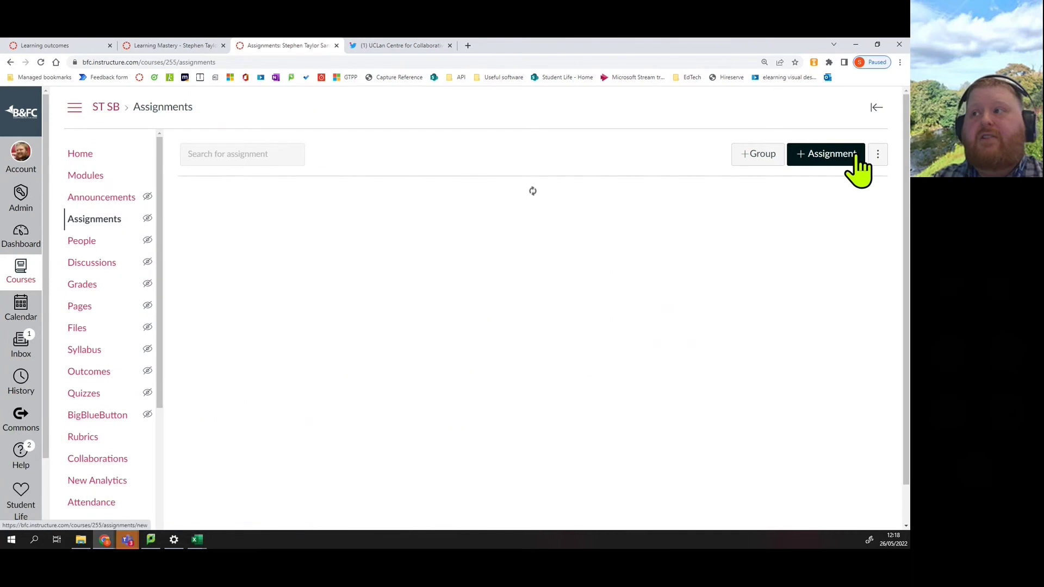
{"action": "left_click", "coordinate": [864, 159]}
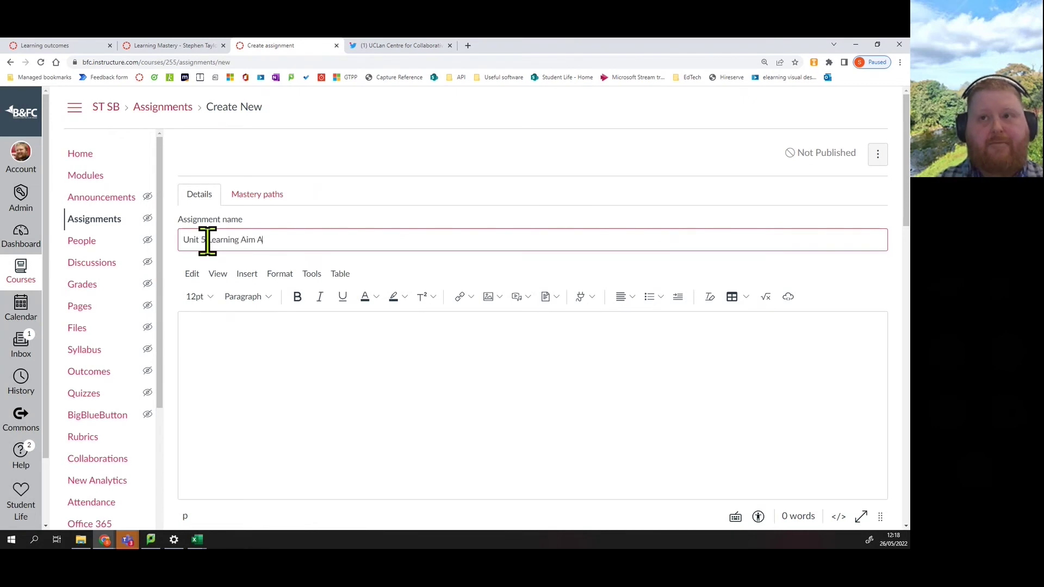
Open the list of course documents for insertion into the assignment's description.
{"action": "left_click", "coordinate": [263, 338]}
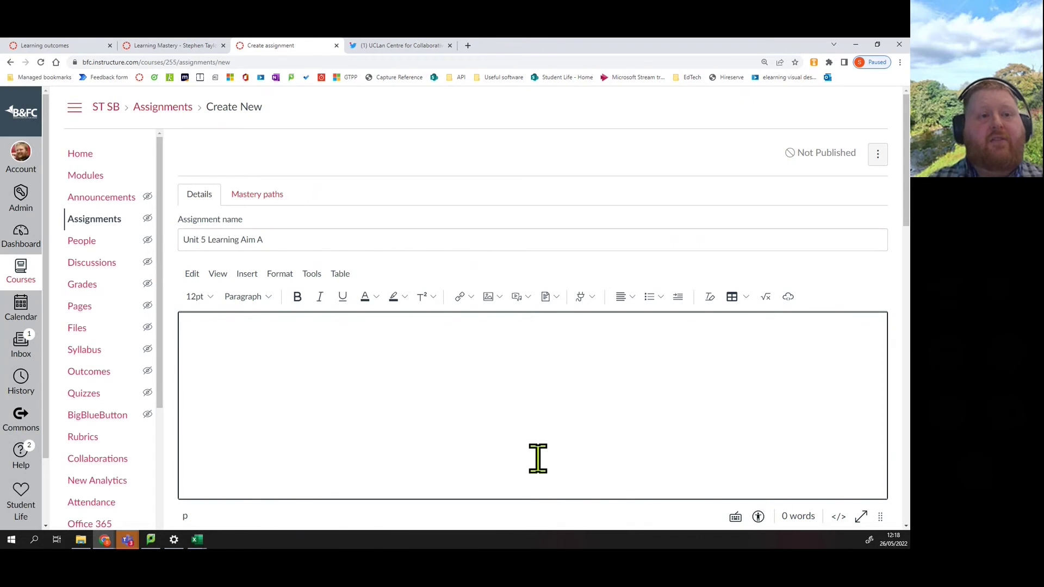
{"action": "left_click", "coordinate": [555, 298]}
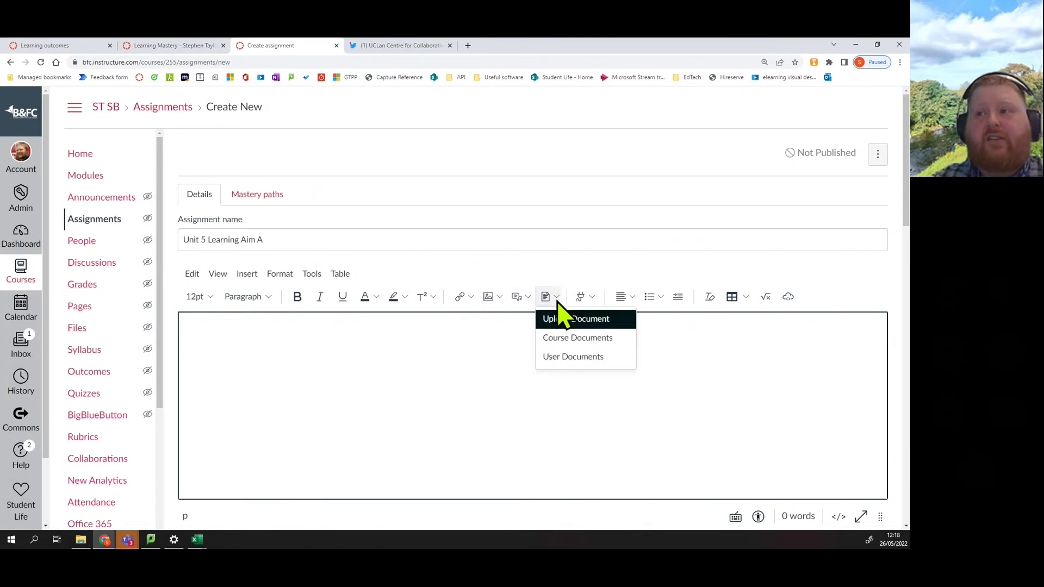
{"action": "left_click", "coordinate": [577, 343]}
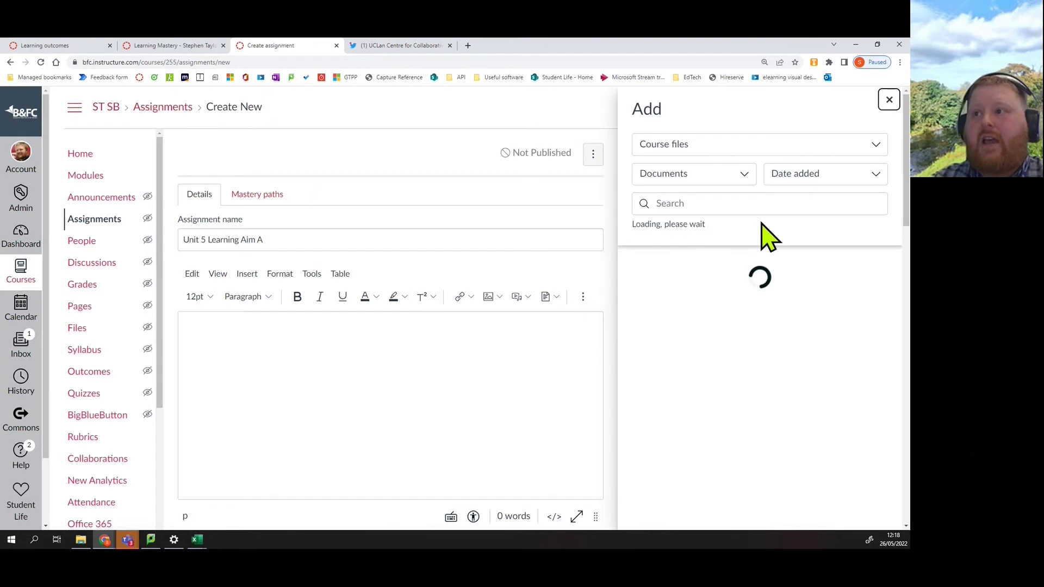
Try searching the course documents for "unit" and clear the search term.
{"action": "left_click", "coordinate": [747, 210]}
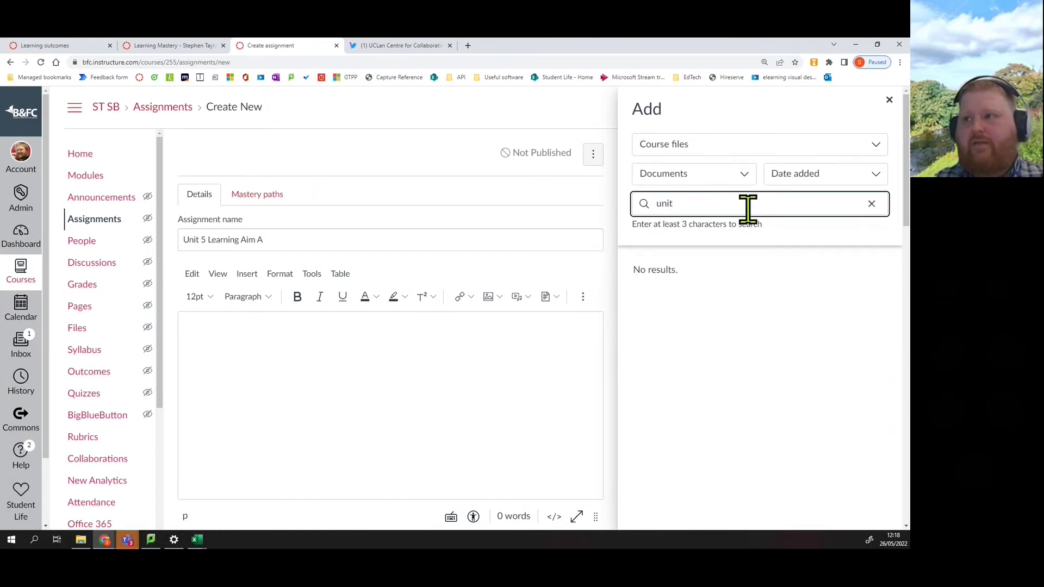
{"action": "key", "text": "BackSpace"}
{"action": "key", "text": "BackSpace"}
{"action": "key", "text": "BackSpace"}
{"action": "key", "text": "BackSpace"}
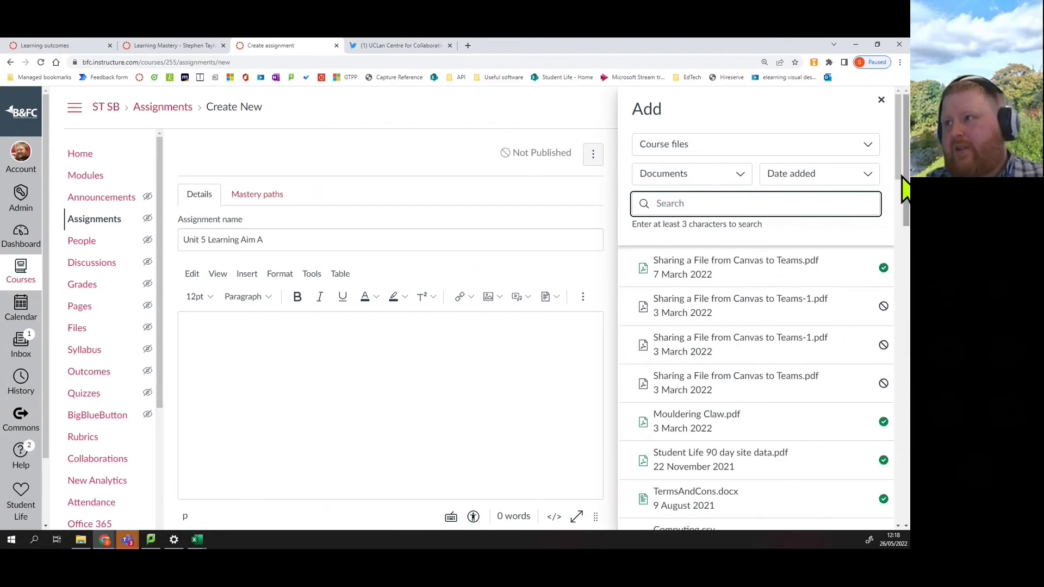
Insert a link to the course document Task 1 AB.docx in the assignment's description.
{"action": "left_click_drag", "start_coordinate": [902, 188], "coordinate": [866, 520]}
{"action": "left_click", "coordinate": [772, 503]}
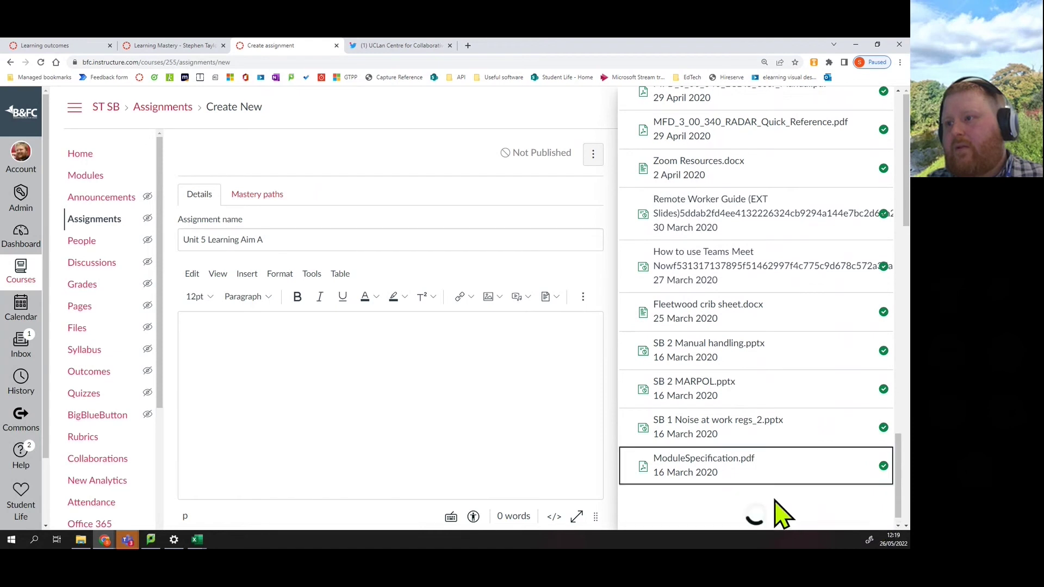
{"action": "left_click_drag", "start_coordinate": [899, 388], "coordinate": [890, 507]}
{"action": "left_click", "coordinate": [688, 429]}
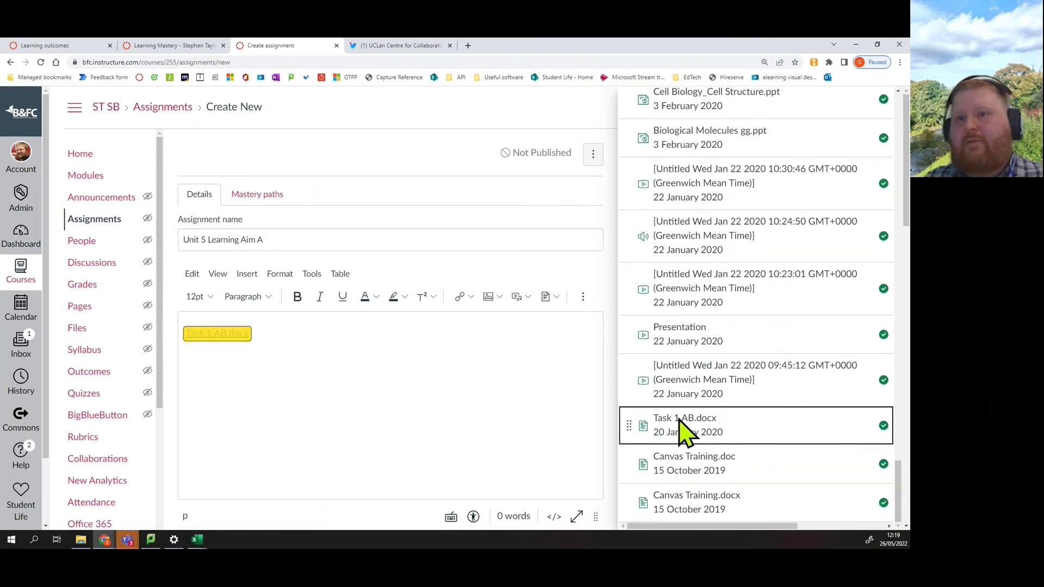
Set the Task 1 AB.docx link in the assignment's description to preview inline, with the preview expanded by default.
{"action": "left_click", "coordinate": [250, 380]}
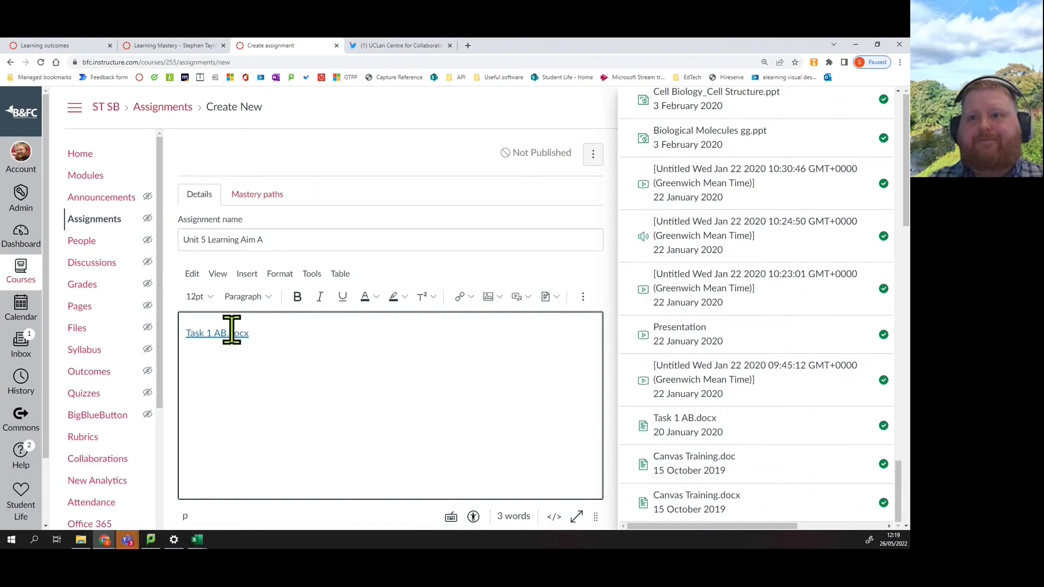
{"action": "left_click", "coordinate": [232, 332]}
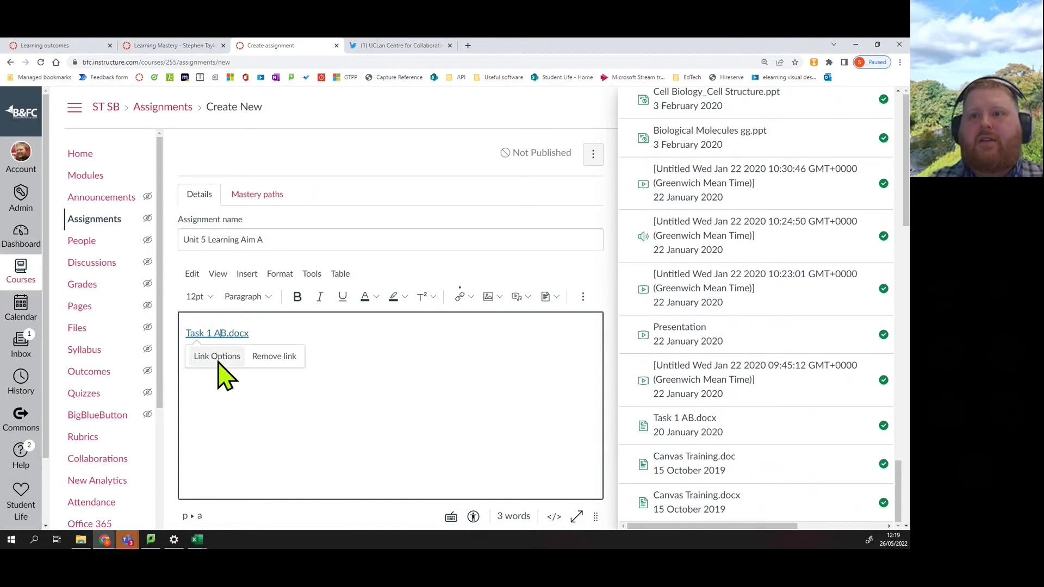
{"action": "left_click", "coordinate": [215, 357]}
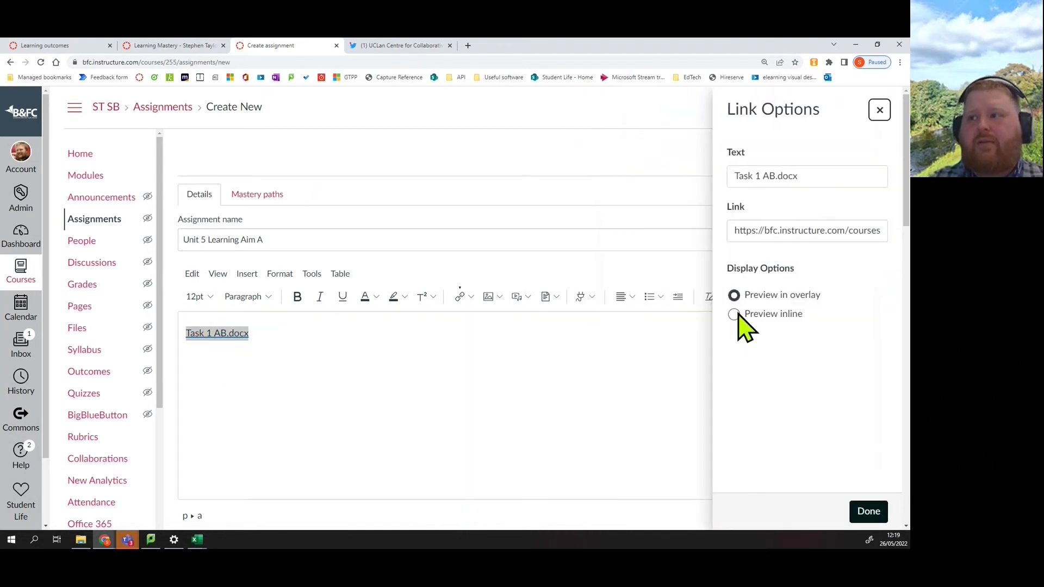
{"action": "left_click", "coordinate": [735, 314]}
{"action": "left_click", "coordinate": [740, 335]}
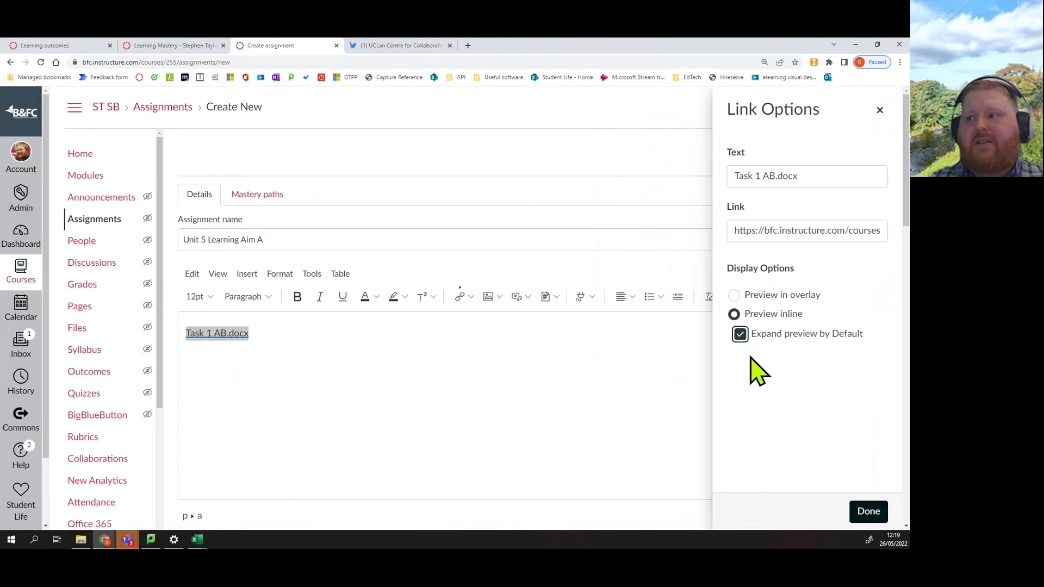
{"action": "left_click", "coordinate": [857, 513]}
{"action": "left_click", "coordinate": [408, 352]}
Set the assignment's points to 4 and its grade display to Letter grade.
{"action": "scroll", "coordinate": [440, 348], "scroll_direction": "down", "scroll_amount": 3}
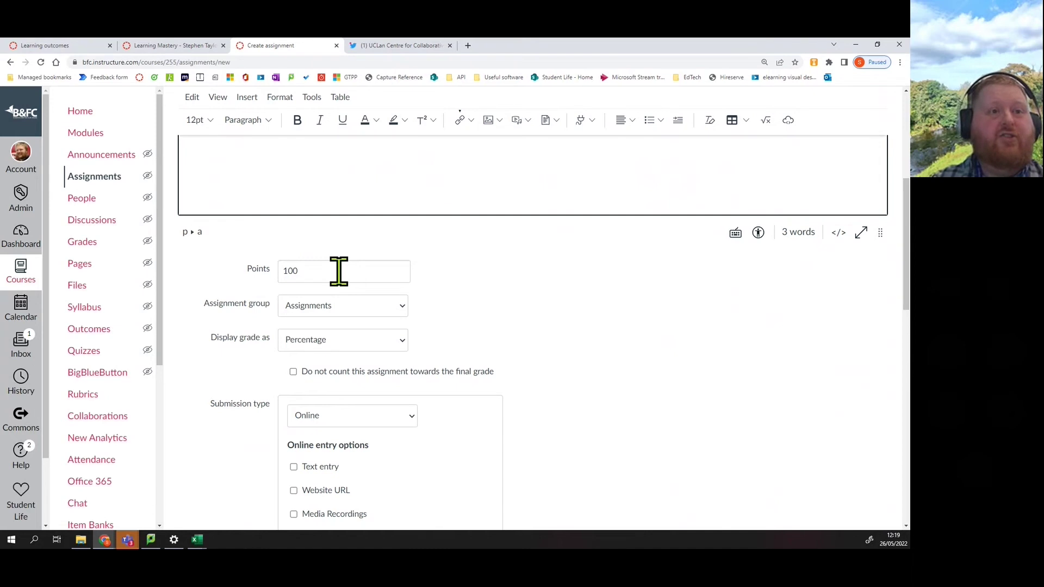
{"action": "left_click_drag", "start_coordinate": [338, 270], "coordinate": [283, 279]}
{"action": "type", "text": "4"}
{"action": "left_click", "coordinate": [364, 343]}
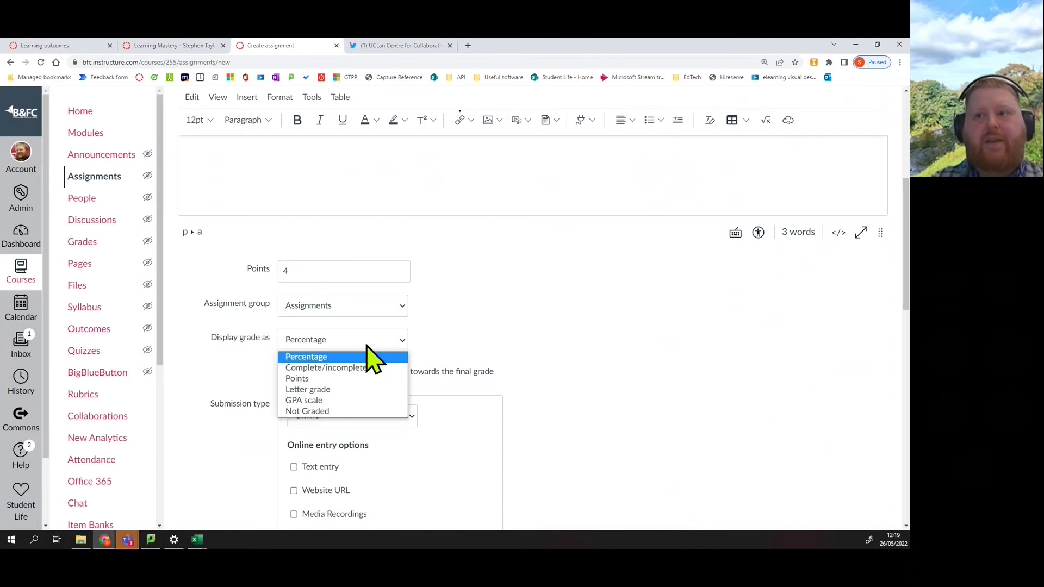
{"action": "left_click", "coordinate": [329, 379]}
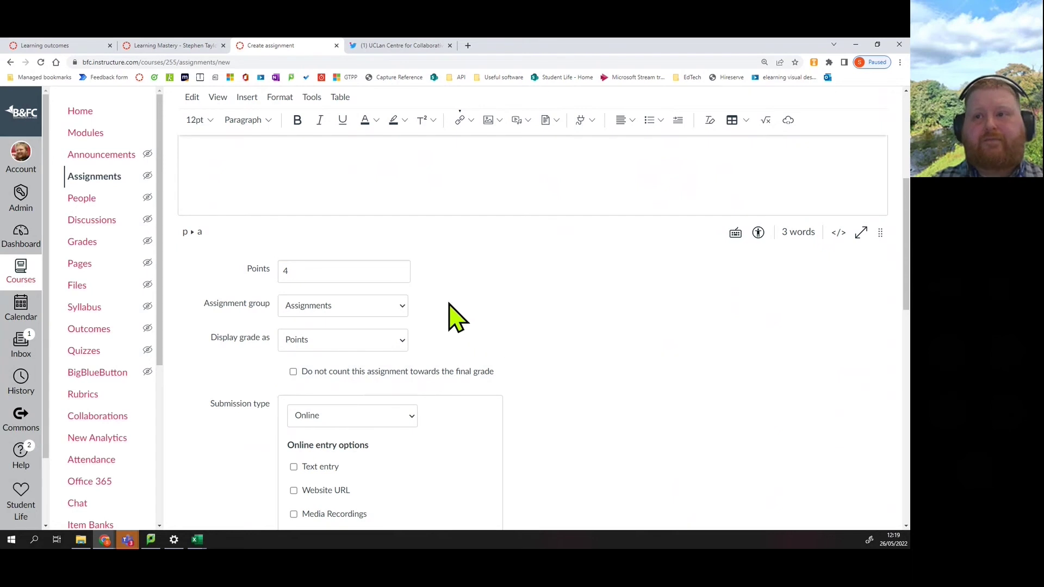
{"action": "scroll", "coordinate": [453, 318], "scroll_direction": "down", "scroll_amount": 1}
{"action": "left_click", "coordinate": [399, 297]}
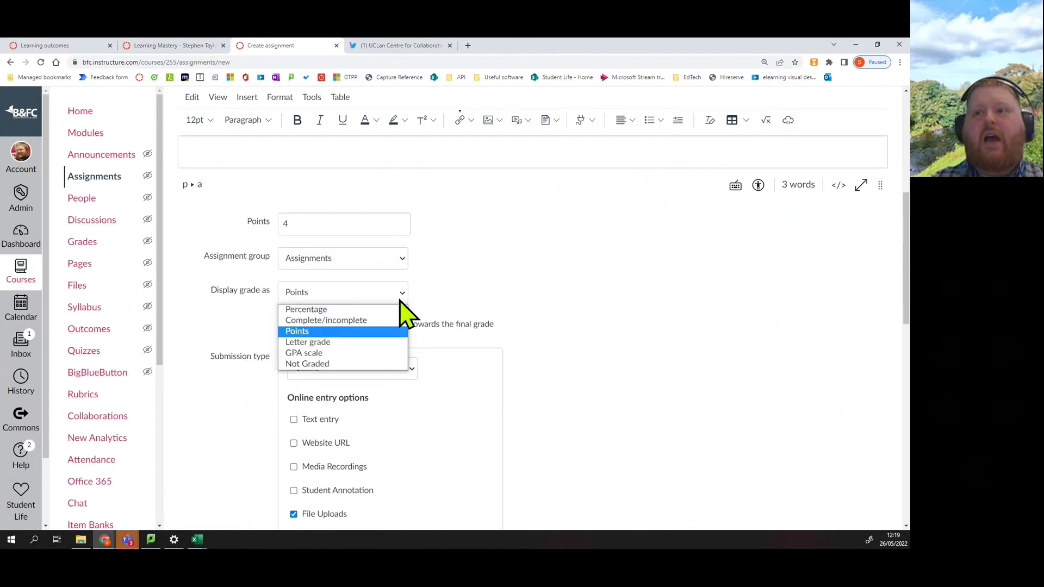
{"action": "left_click", "coordinate": [360, 342]}
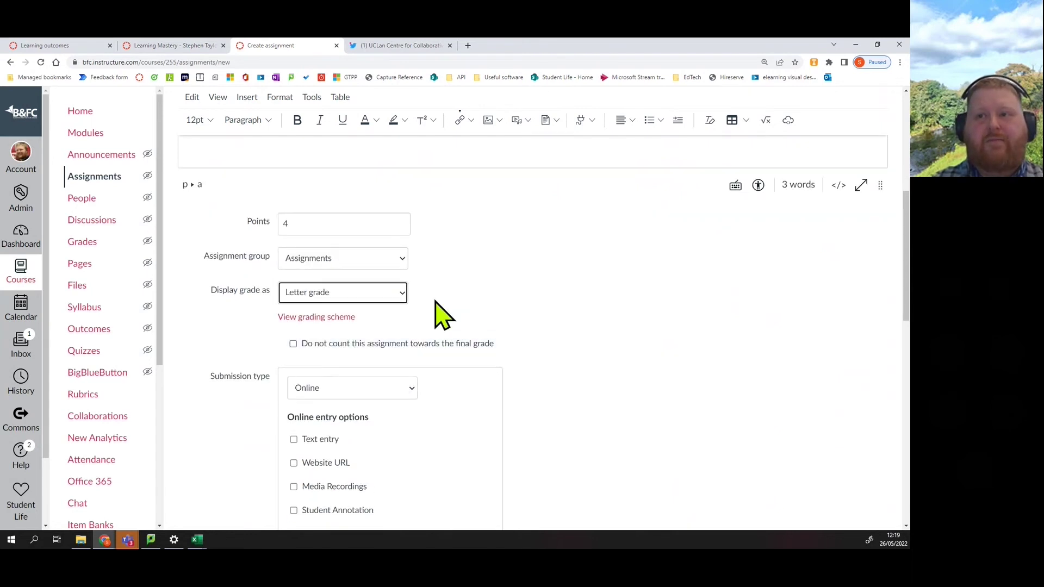
View the assignment's current grading scheme and go to the management page for grading schemes.
{"action": "left_click", "coordinate": [312, 320]}
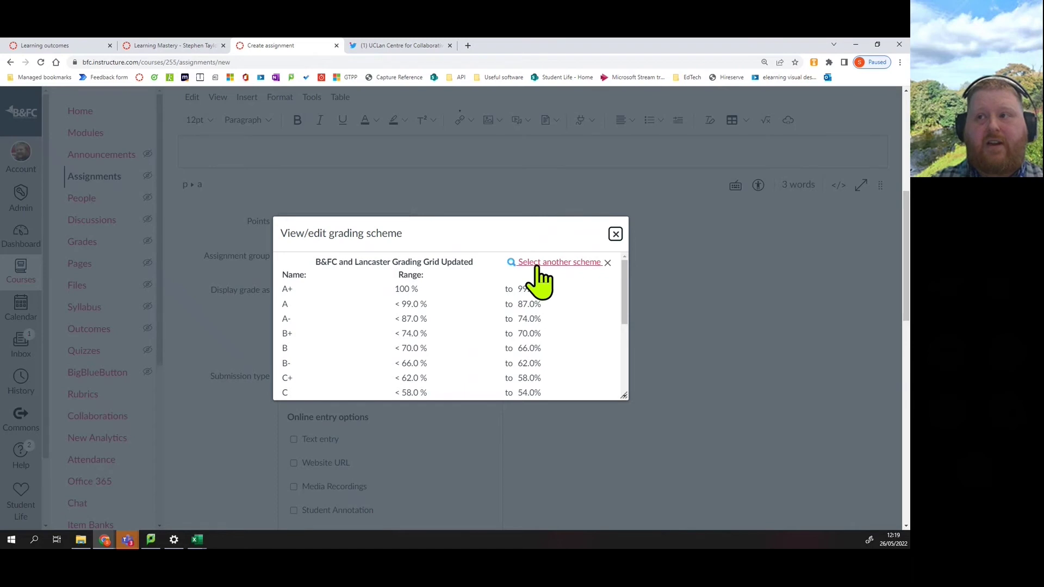
{"action": "scroll", "coordinate": [543, 271], "scroll_direction": "down", "scroll_amount": 5}
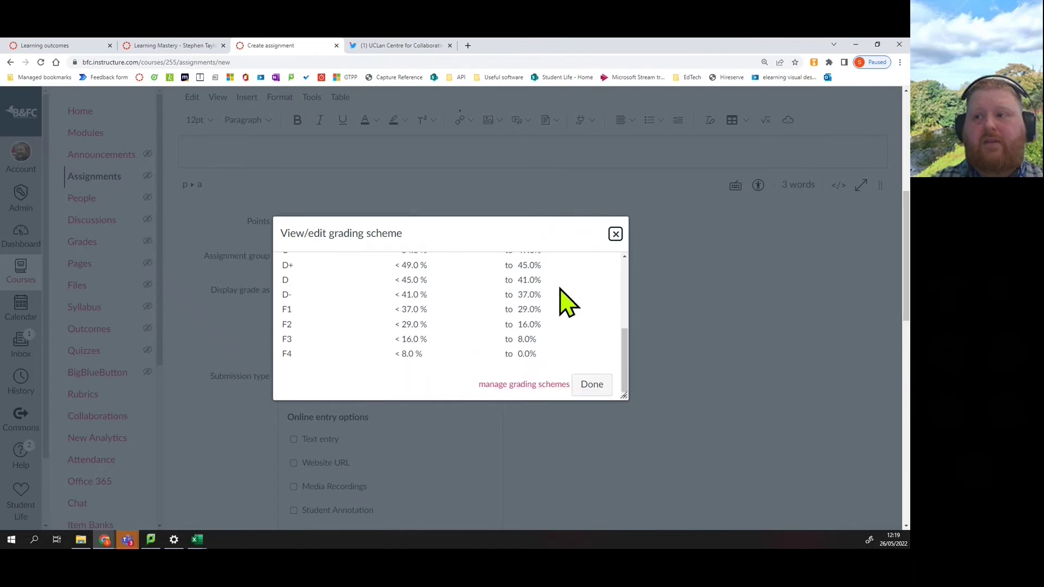
{"action": "left_click", "coordinate": [524, 385]}
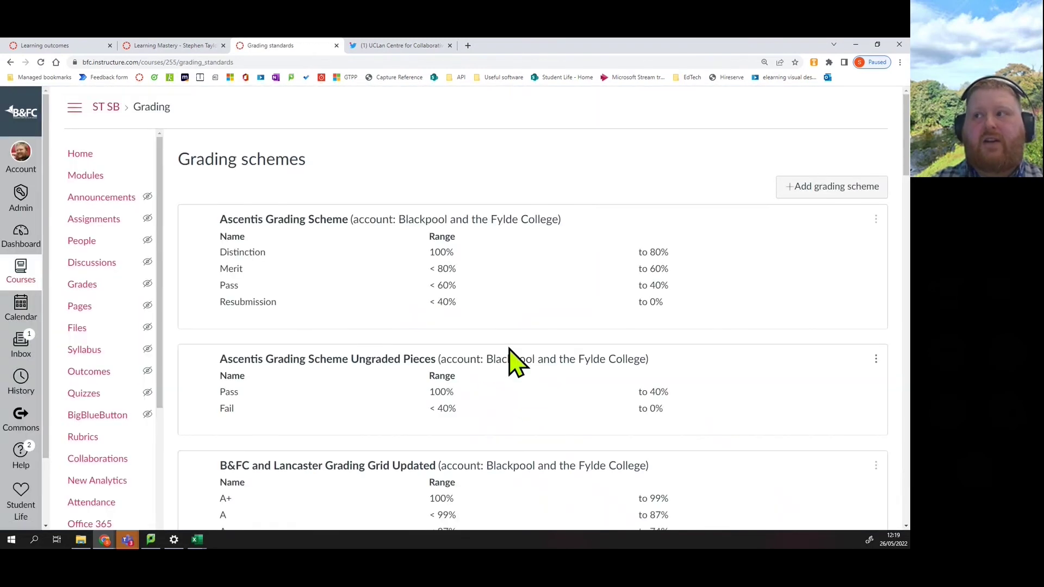
Add a grading scheme named "BTEC Marking" and remove the ranges between B+ and F.
{"action": "left_click", "coordinate": [824, 188]}
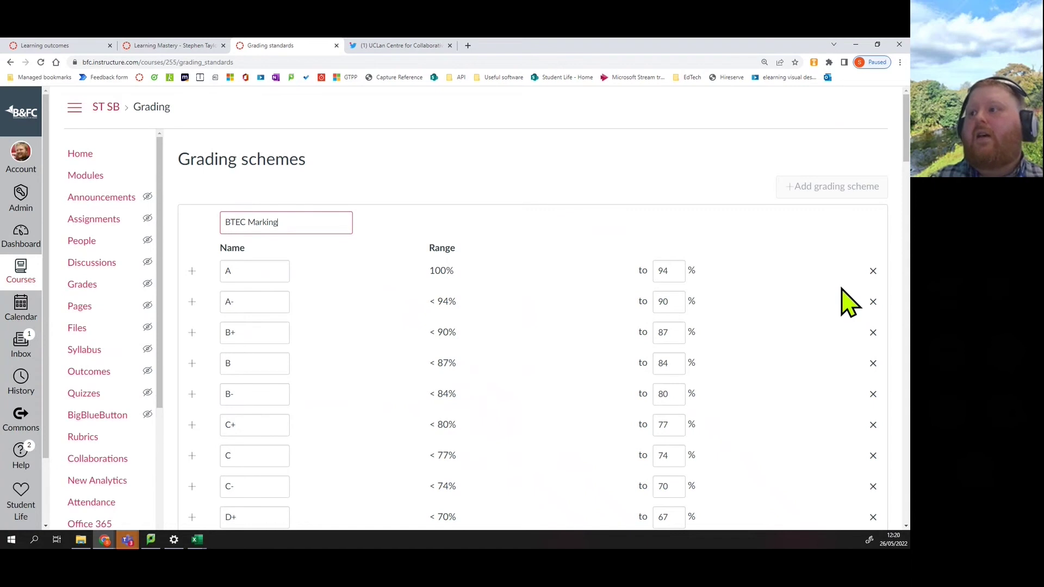
{"action": "left_click", "coordinate": [872, 363]}
{"action": "left_click", "coordinate": [872, 363]}
{"action": "left_click", "coordinate": [872, 363]}
{"action": "left_click", "coordinate": [872, 364]}
{"action": "left_click", "coordinate": [873, 363]}
{"action": "left_click", "coordinate": [872, 363]}
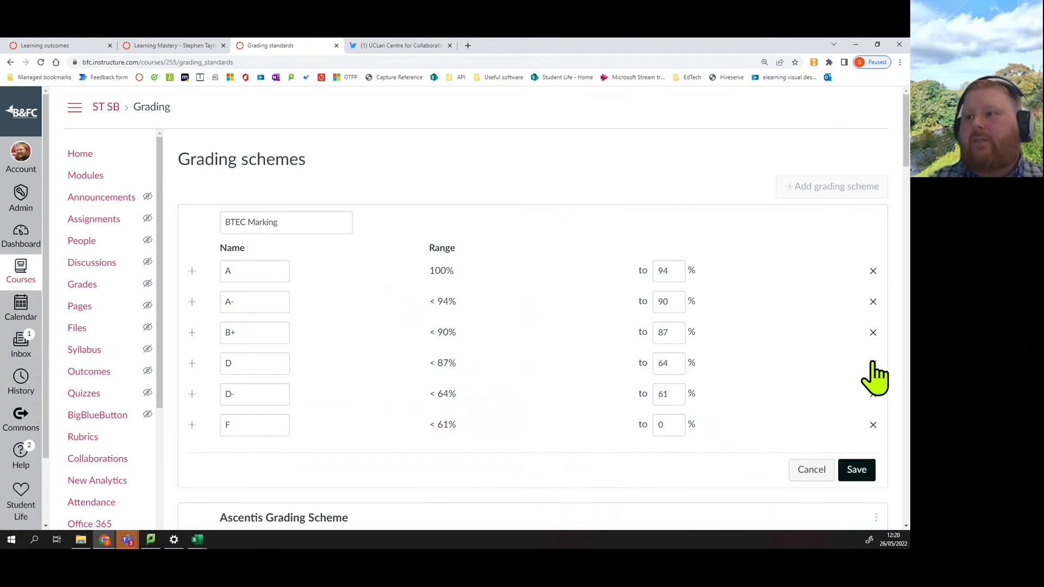
{"action": "left_click", "coordinate": [873, 363]}
{"action": "left_click", "coordinate": [872, 363]}
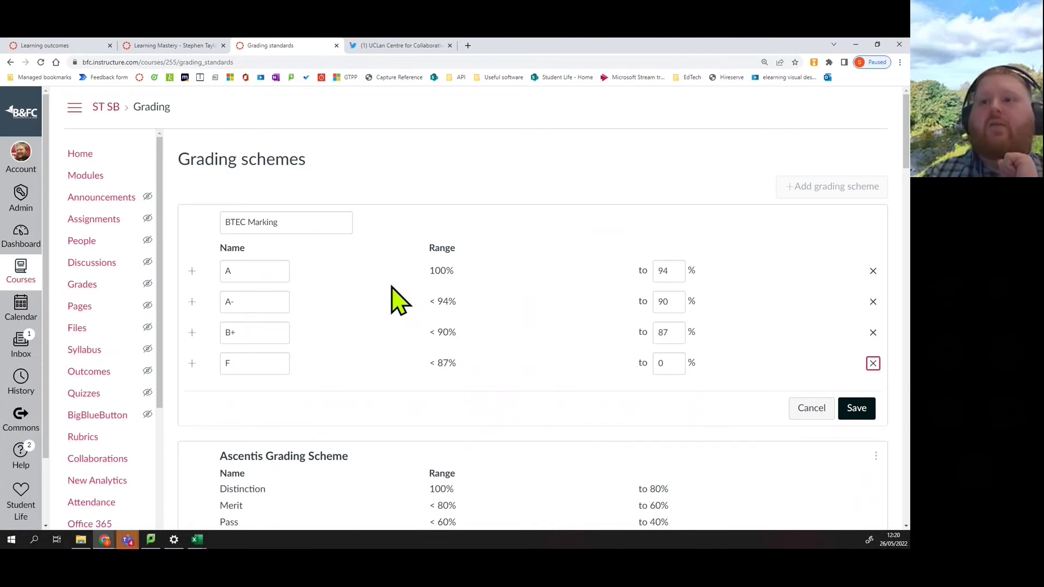
Rename the scheme's first two ranges Distinction and Merit, with lower limits of 99% and 75%.
{"action": "double_click", "coordinate": [261, 275]}
{"action": "type", "text": "Dis"}
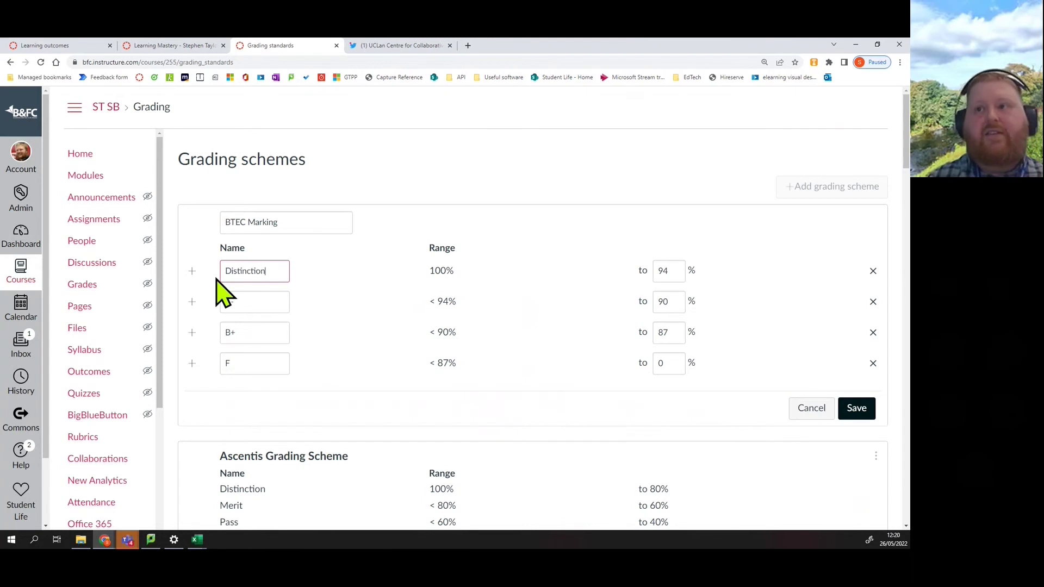
{"action": "type", "text": "tinction"}
{"action": "left_click_drag", "start_coordinate": [675, 273], "coordinate": [650, 269]}
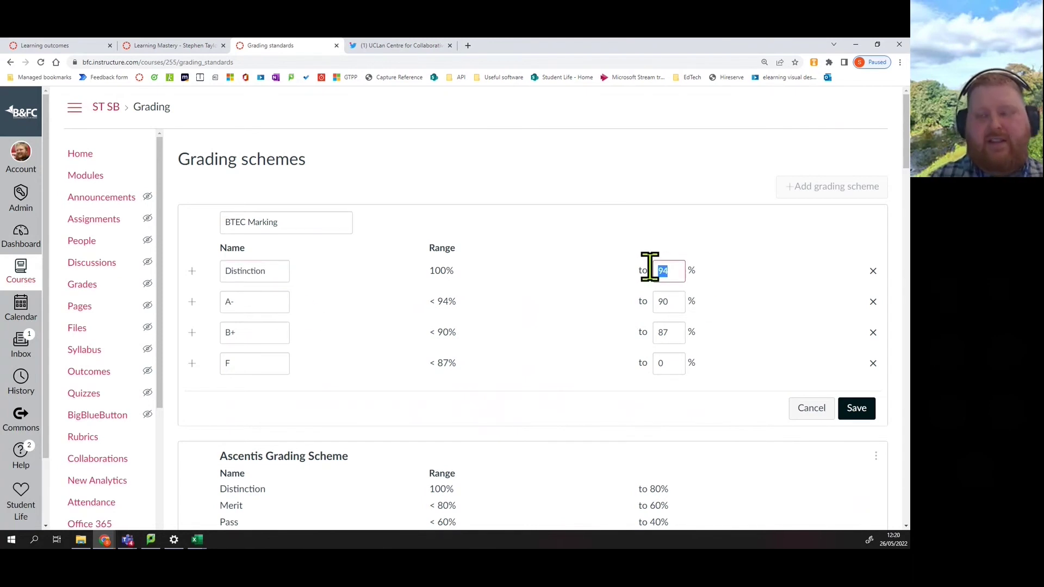
{"action": "type", "text": "99"}
{"action": "double_click", "coordinate": [245, 300]}
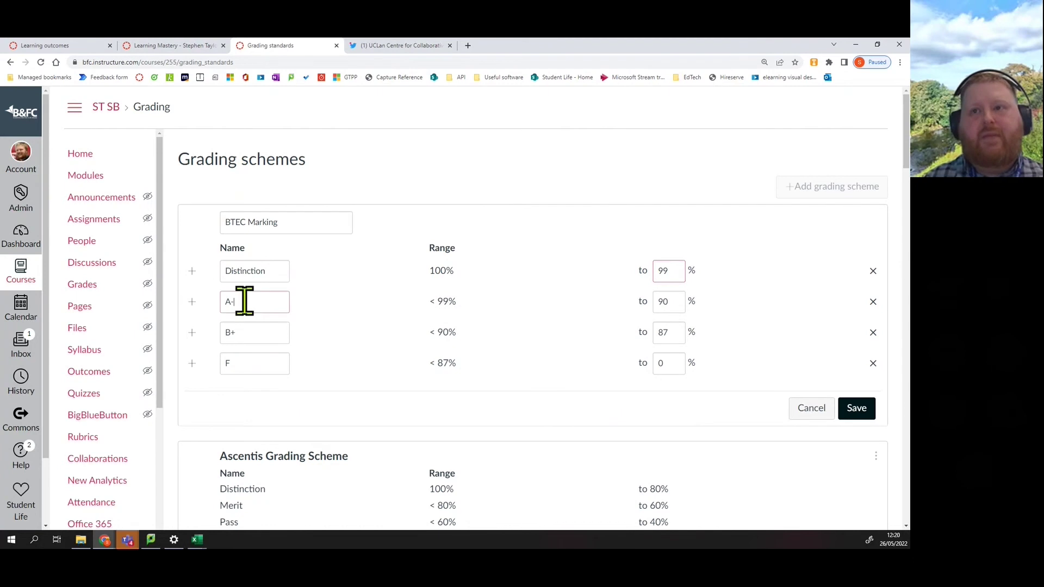
{"action": "type", "text": "Merit"}
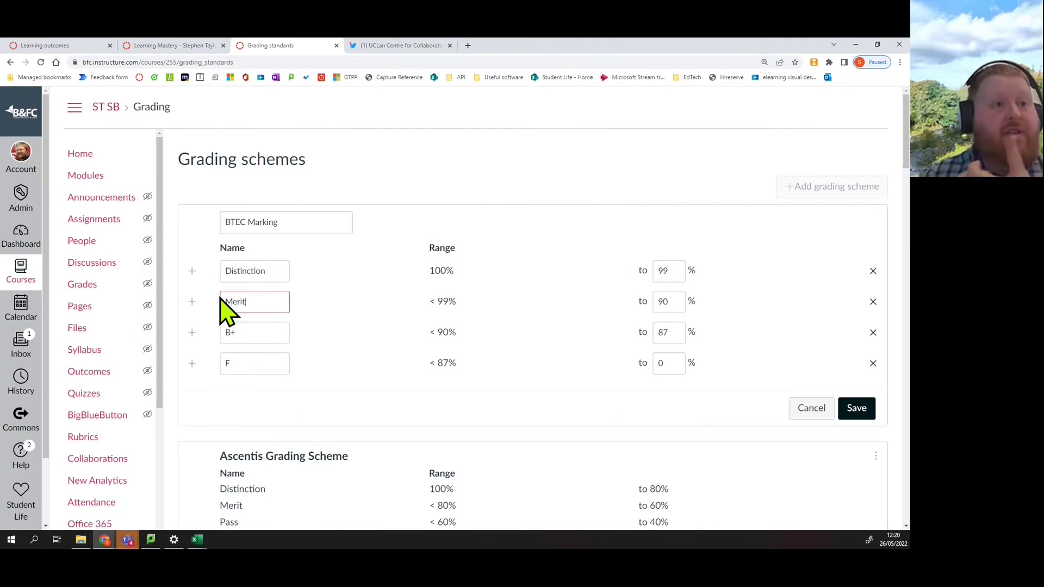
{"action": "left_click_drag", "start_coordinate": [672, 302], "coordinate": [652, 304]}
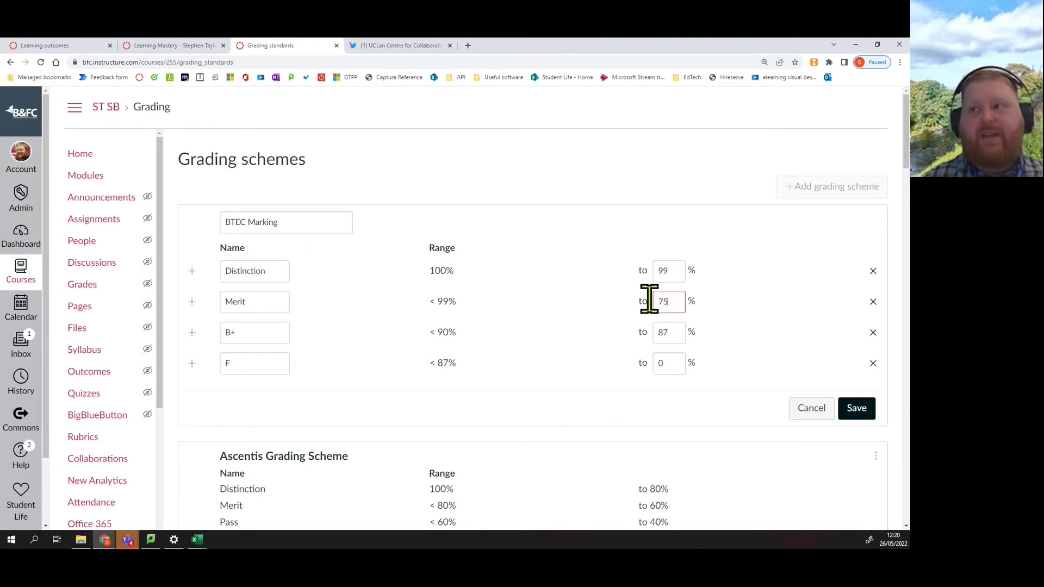
Rename the third range Pass with a lower limit of 50%, and rename the last range Fail.
{"action": "left_click", "coordinate": [223, 329]}
{"action": "double_click", "coordinate": [222, 329]}
{"action": "type", "text": "Pa"}
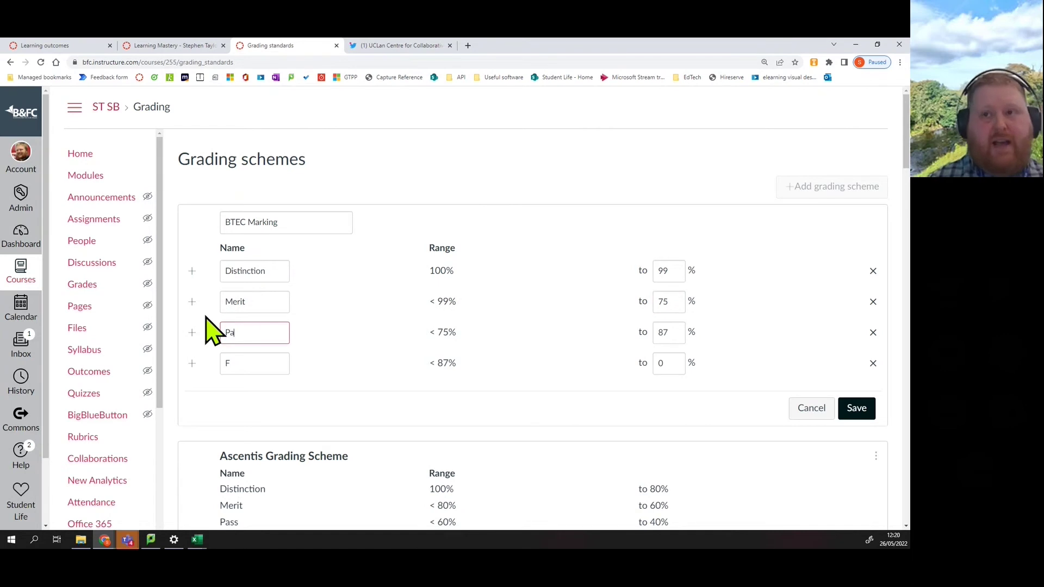
{"action": "double_click", "coordinate": [661, 332]}
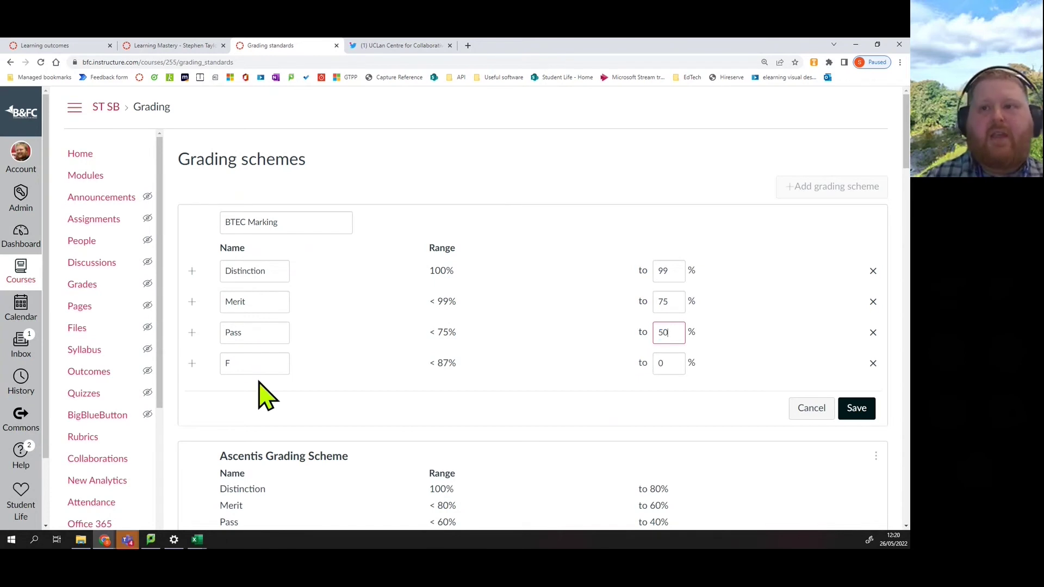
{"action": "left_click", "coordinate": [241, 363]}
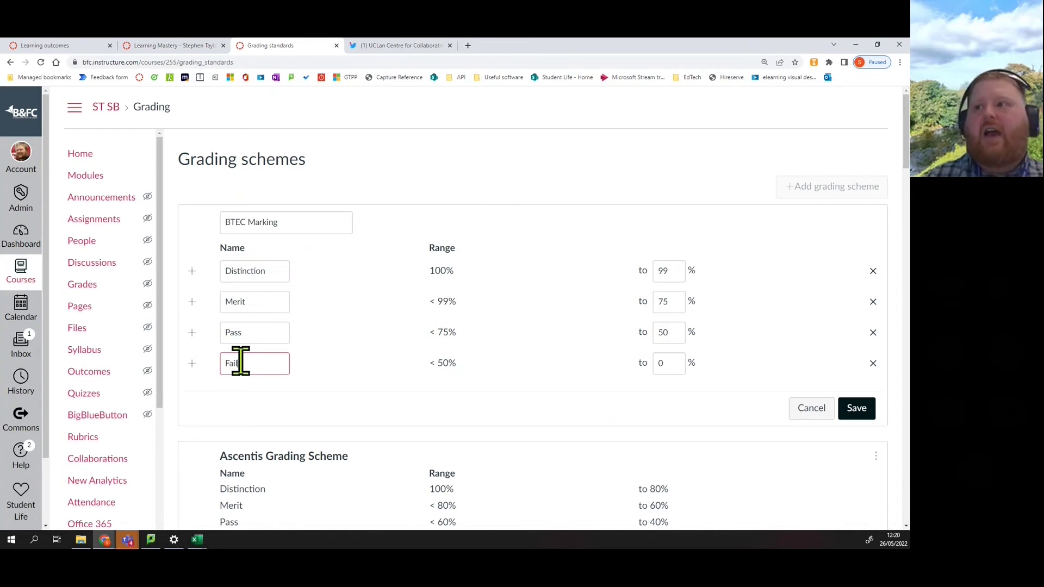
Set the lower limits to 65% for Merit and 50% for Pass.
{"action": "double_click", "coordinate": [666, 301]}
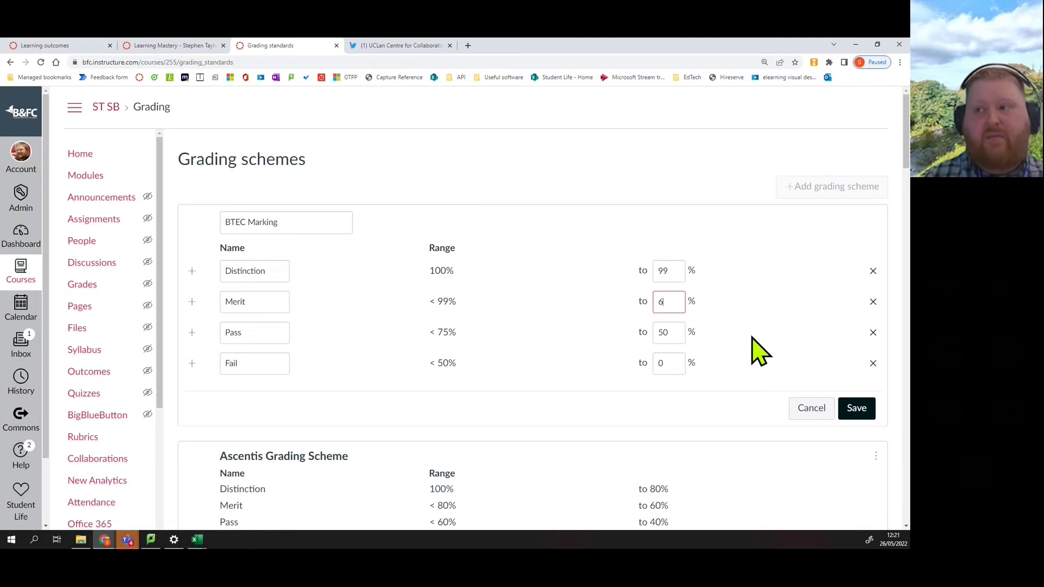
{"action": "double_click", "coordinate": [679, 332]}
{"action": "type", "text": "05"}
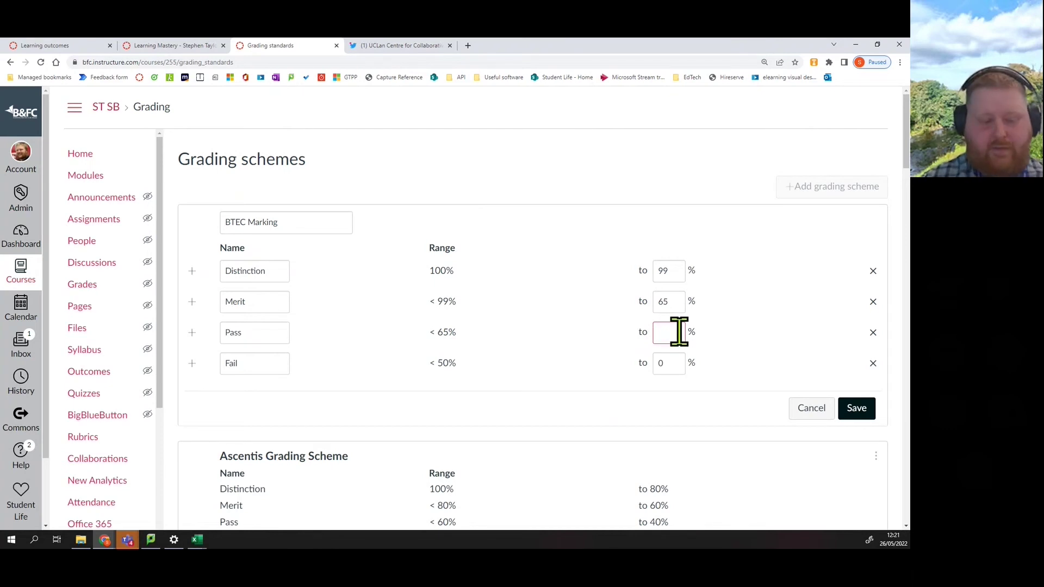
{"action": "type", "text": "50"}
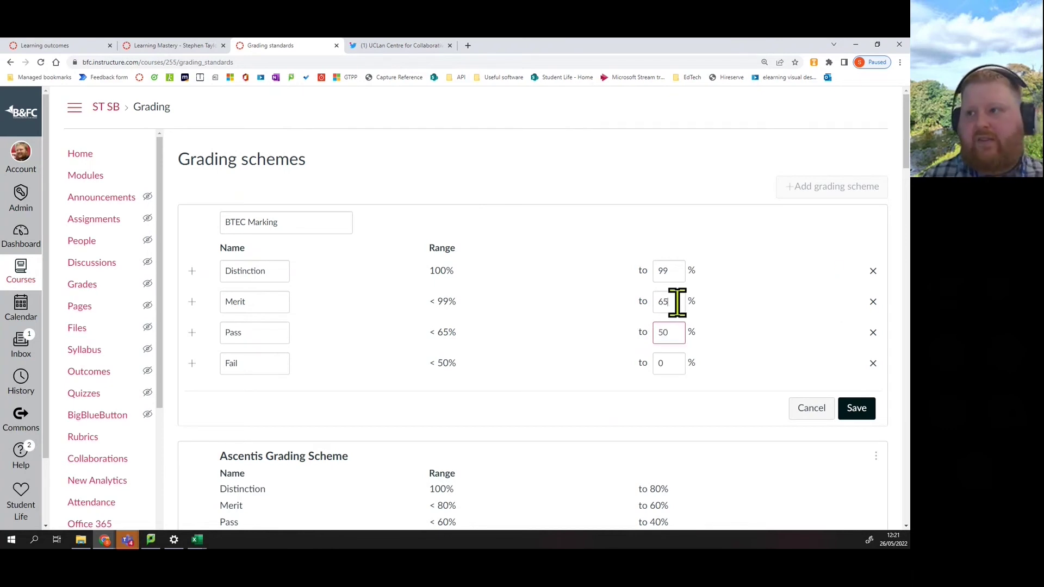
Set the lower limits to 66% for Merit and 33% for Pass, and save the grading scheme.
{"action": "left_click", "coordinate": [675, 303]}
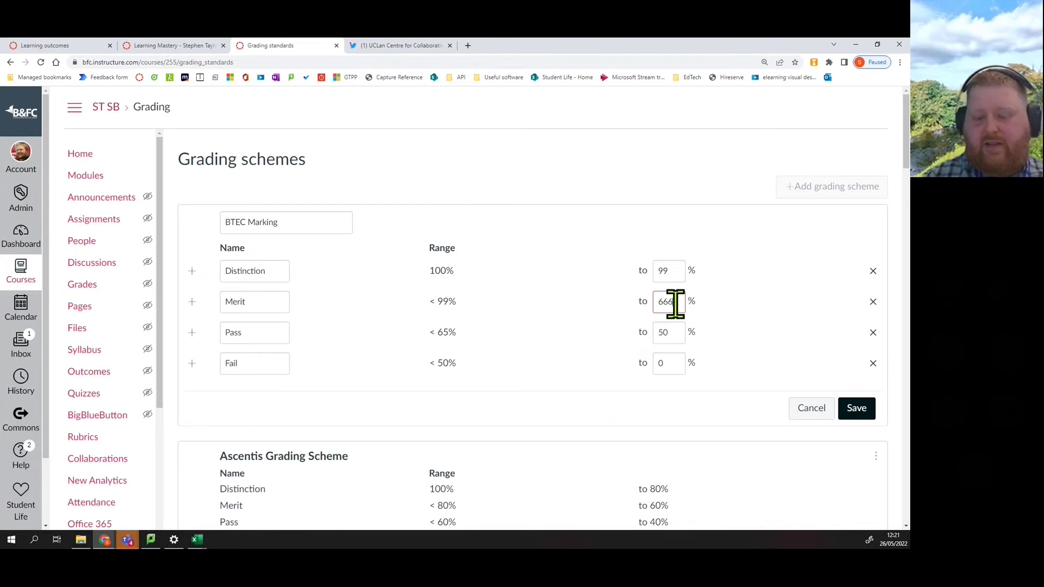
{"action": "left_click", "coordinate": [683, 332]}
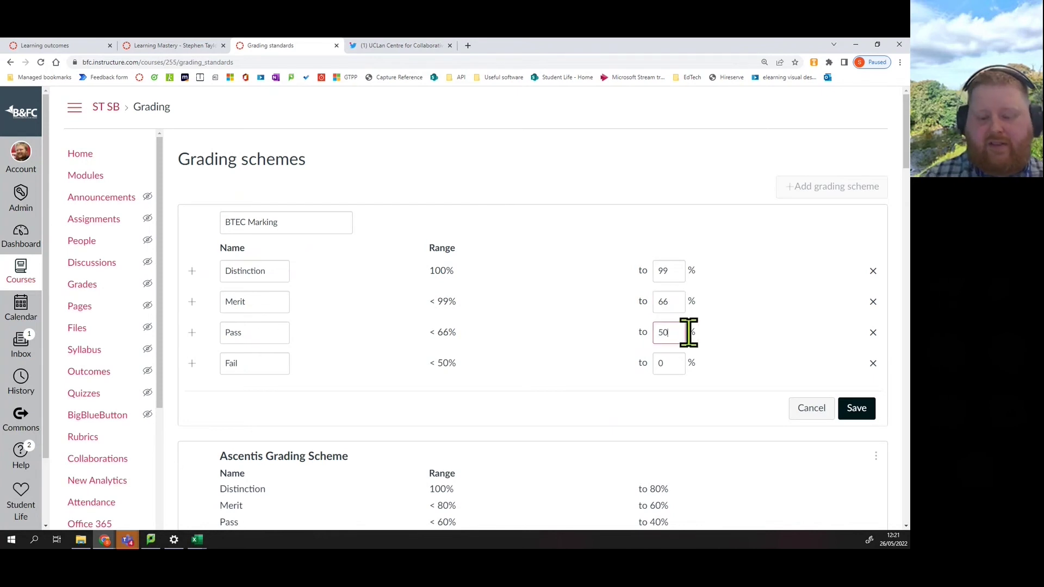
{"action": "left_click", "coordinate": [740, 361]}
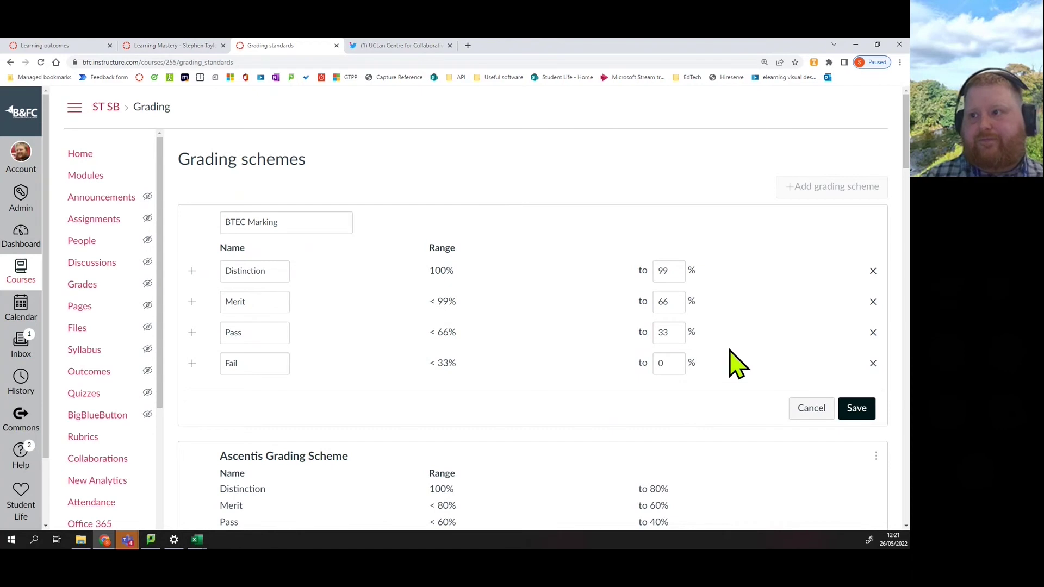
{"action": "left_click", "coordinate": [857, 409]}
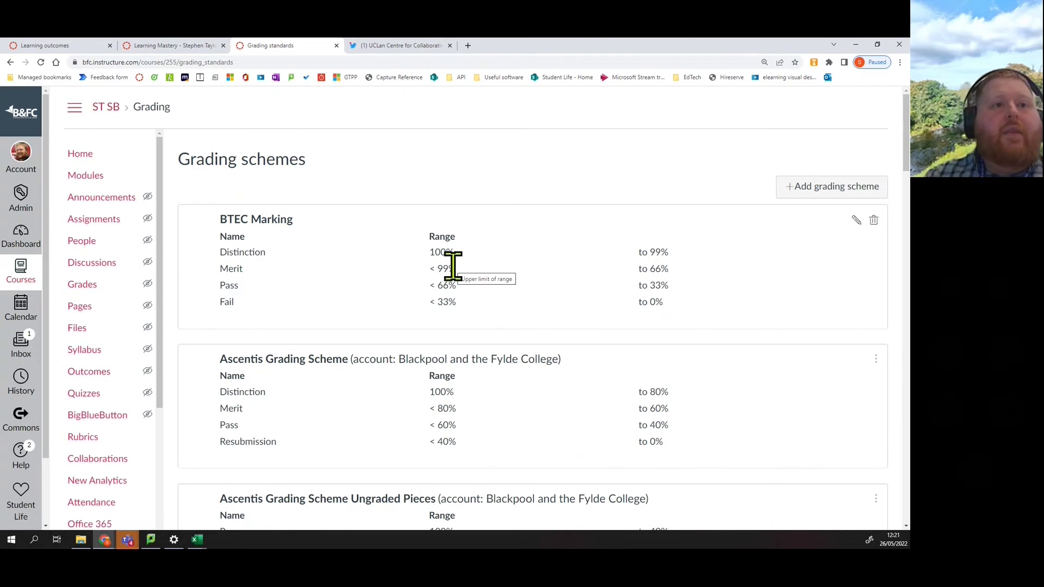
Edit the BTEC Marking scheme to add a final range named Fail and rename the range above it Refer.
{"action": "left_click", "coordinate": [856, 220]}
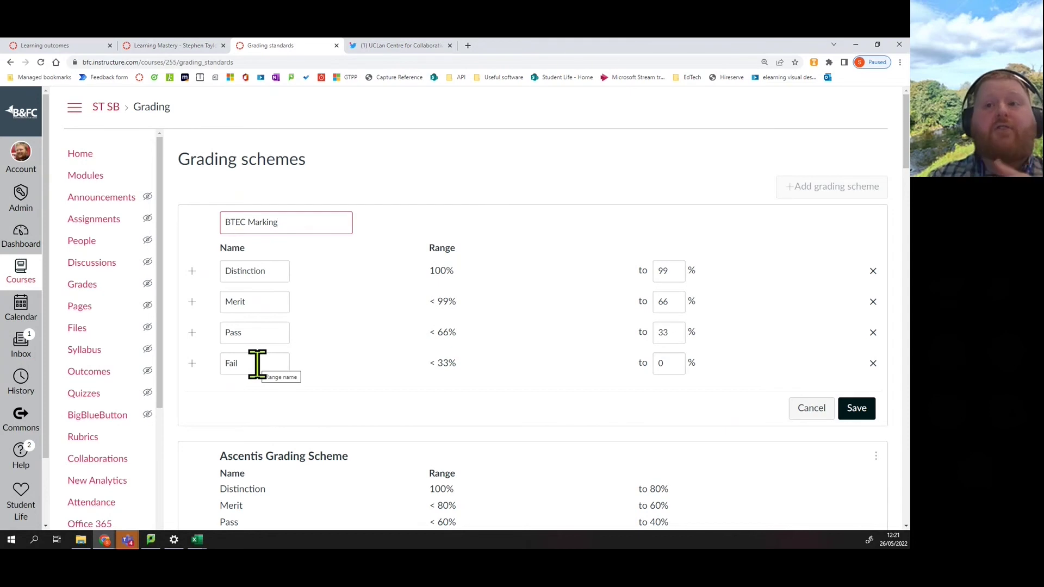
{"action": "left_click", "coordinate": [192, 363]}
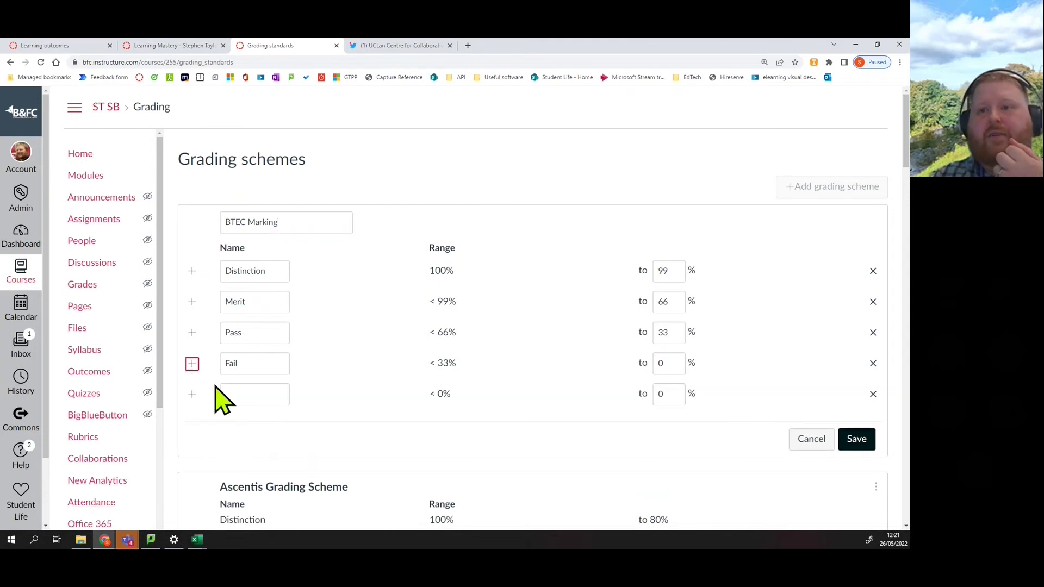
{"action": "left_click", "coordinate": [244, 391]}
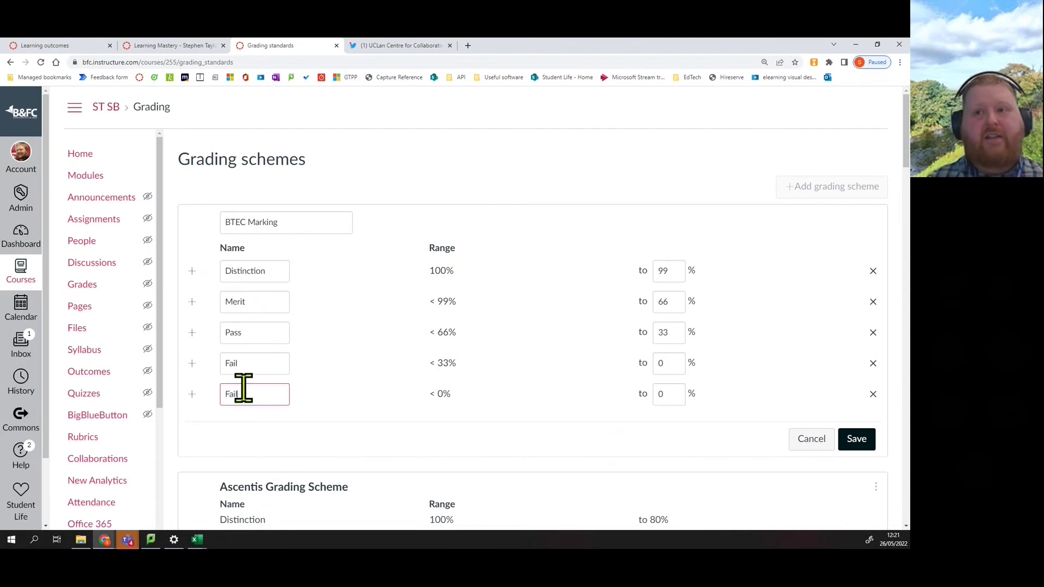
{"action": "left_click_drag", "start_coordinate": [272, 365], "coordinate": [226, 372]}
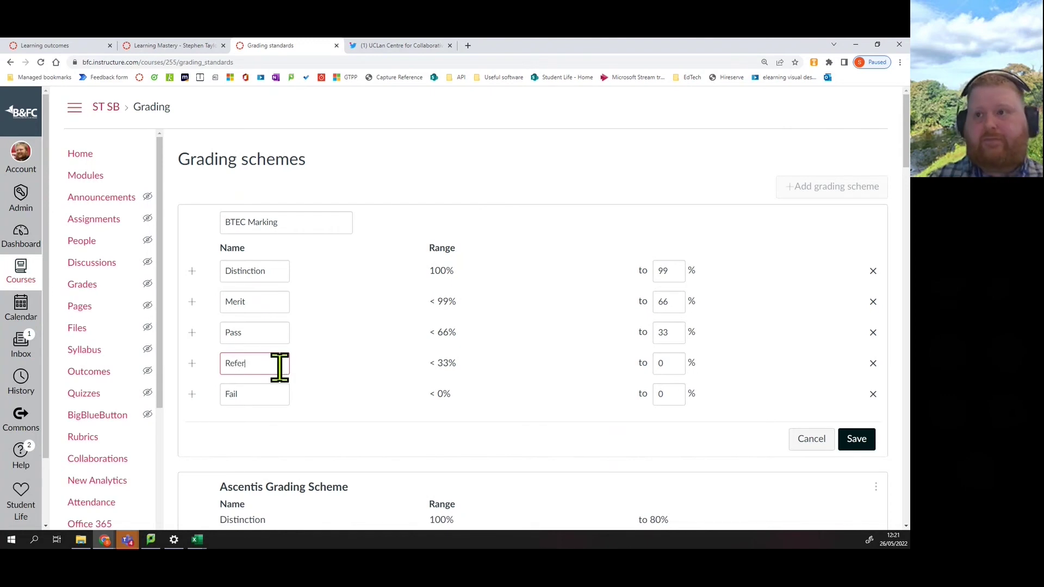
{"action": "type", "text": "Refer"}
Set the lower limits to 25% for Refer, 50% for Pass and 75% for Merit, rename the last range Not Achieved, and save the scheme.
{"action": "double_click", "coordinate": [665, 363]}
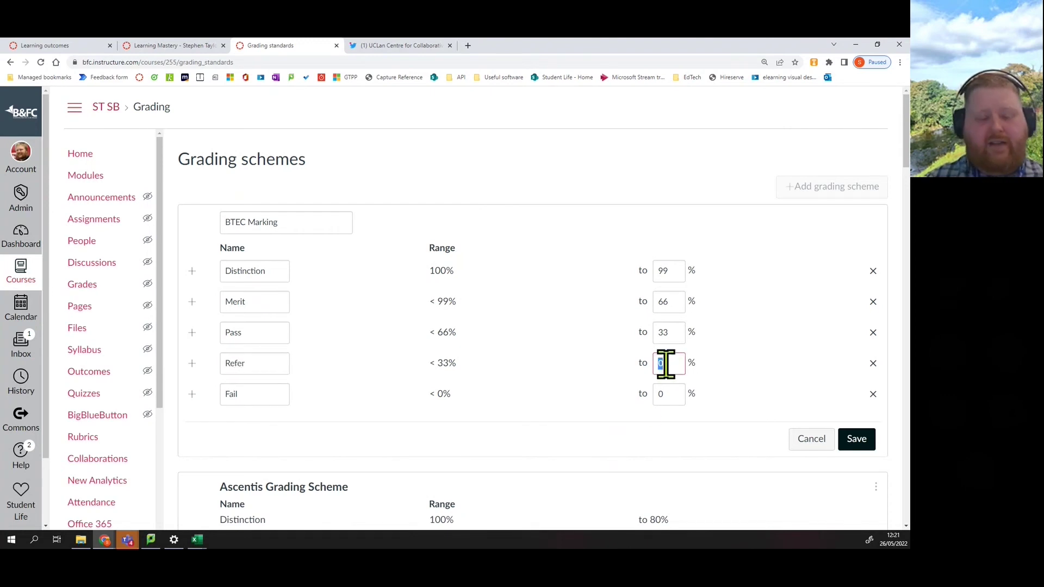
{"action": "type", "text": "25"}
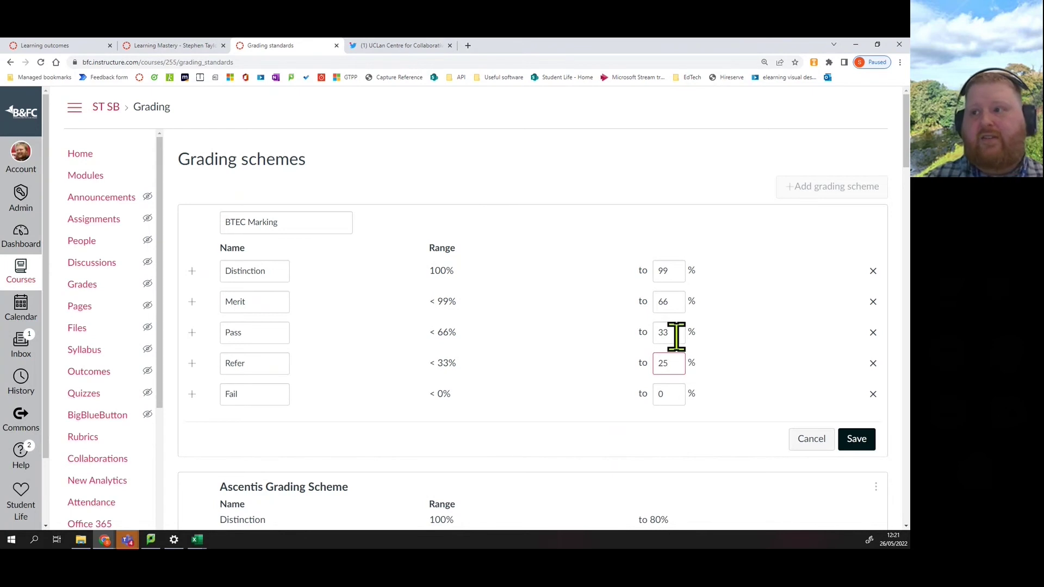
{"action": "left_click_drag", "start_coordinate": [676, 333], "coordinate": [641, 334]}
{"action": "type", "text": "50"}
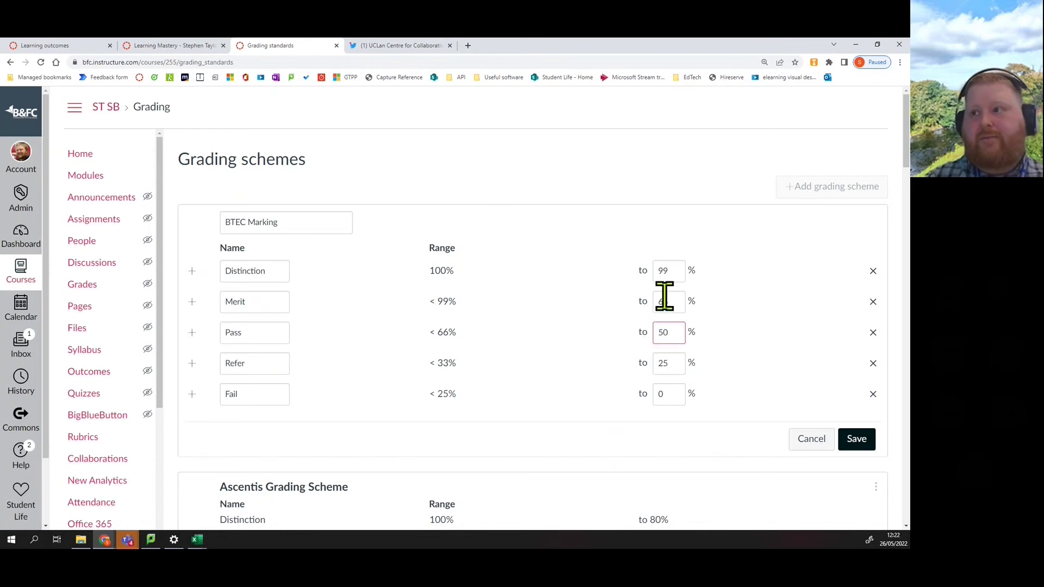
{"action": "double_click", "coordinate": [655, 303]}
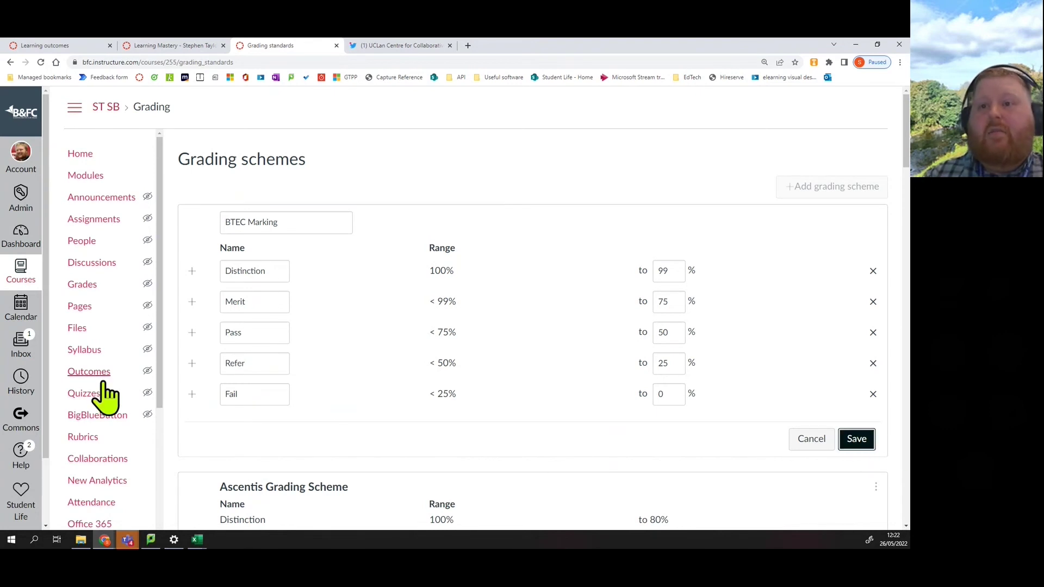
{"action": "double_click", "coordinate": [237, 393]}
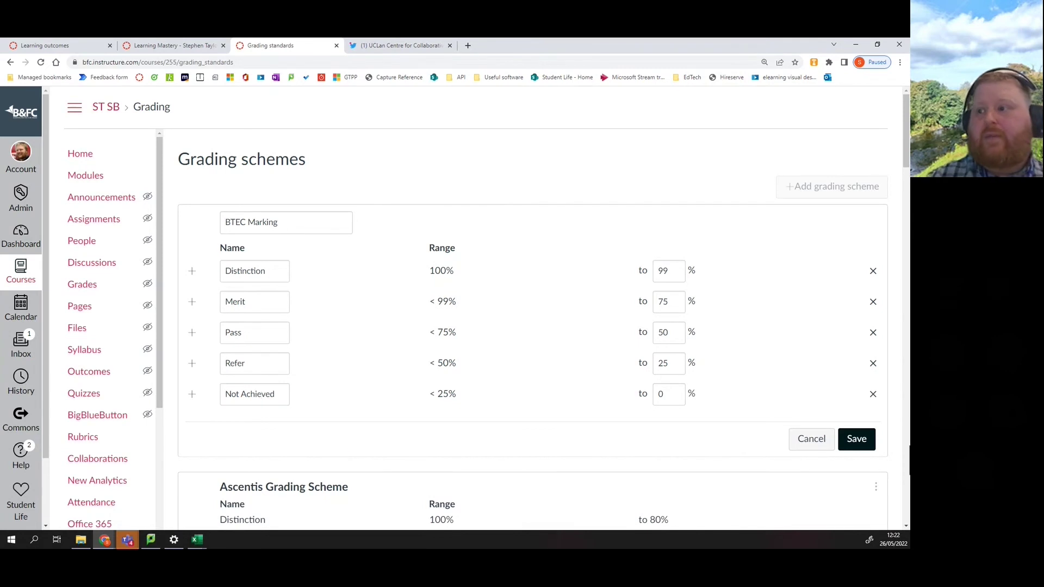
{"action": "left_click", "coordinate": [853, 449]}
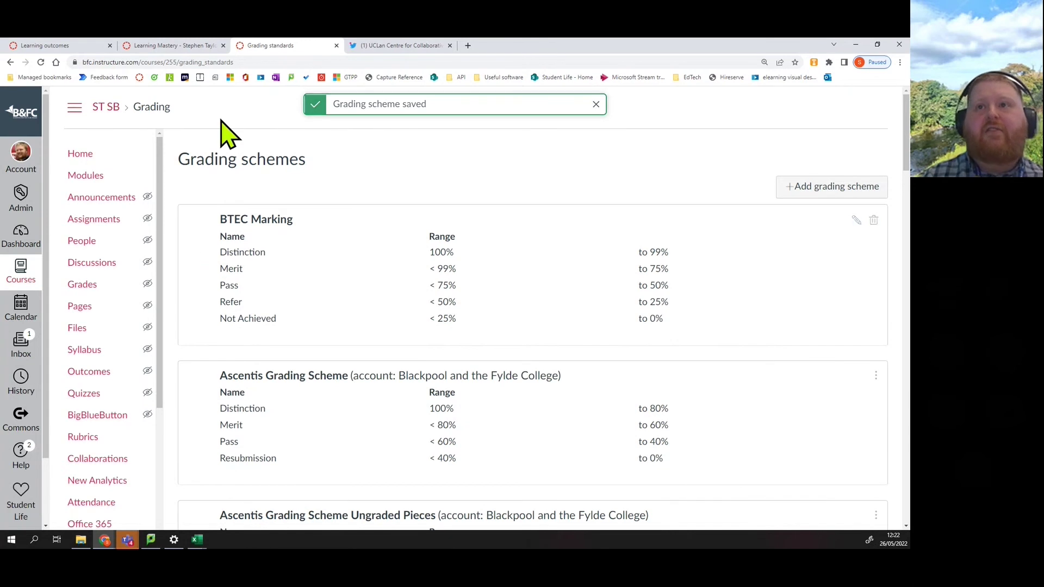
Return to the new assignment form and name the assignment Unit 5 Learning Aim A.
{"action": "left_click", "coordinate": [10, 62]}
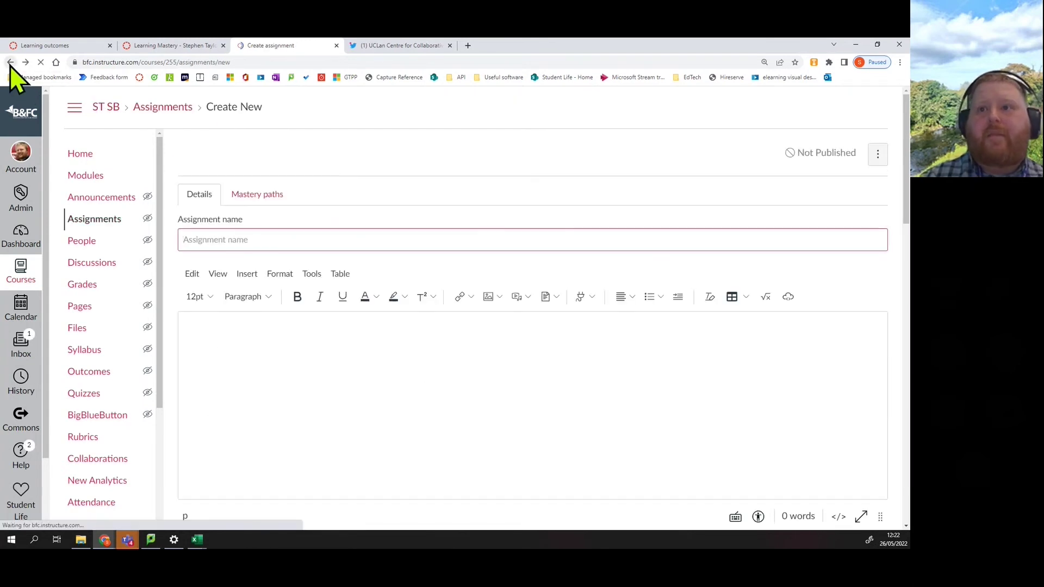
{"action": "left_click", "coordinate": [650, 386]}
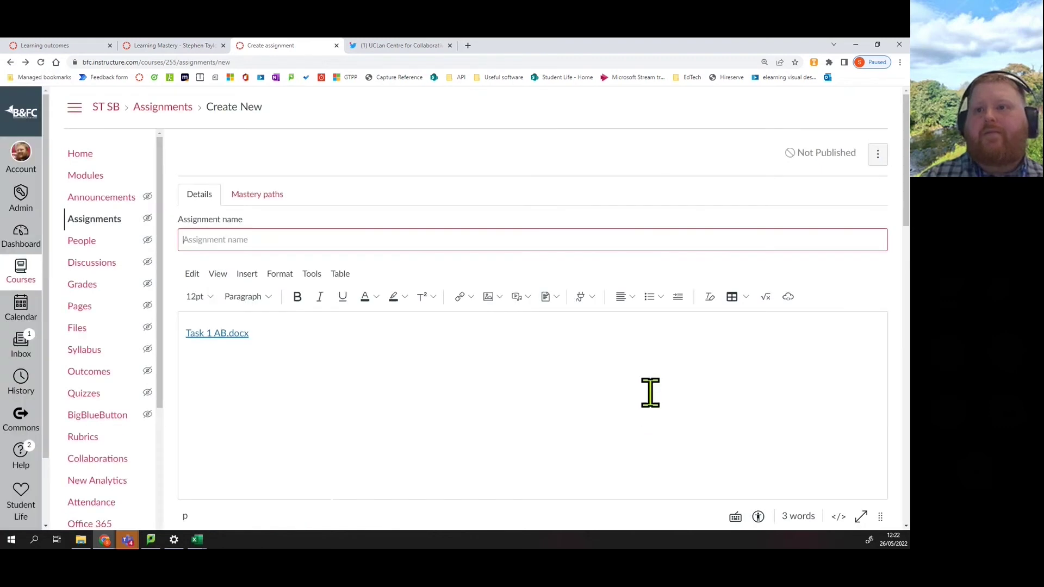
{"action": "left_click", "coordinate": [197, 239]}
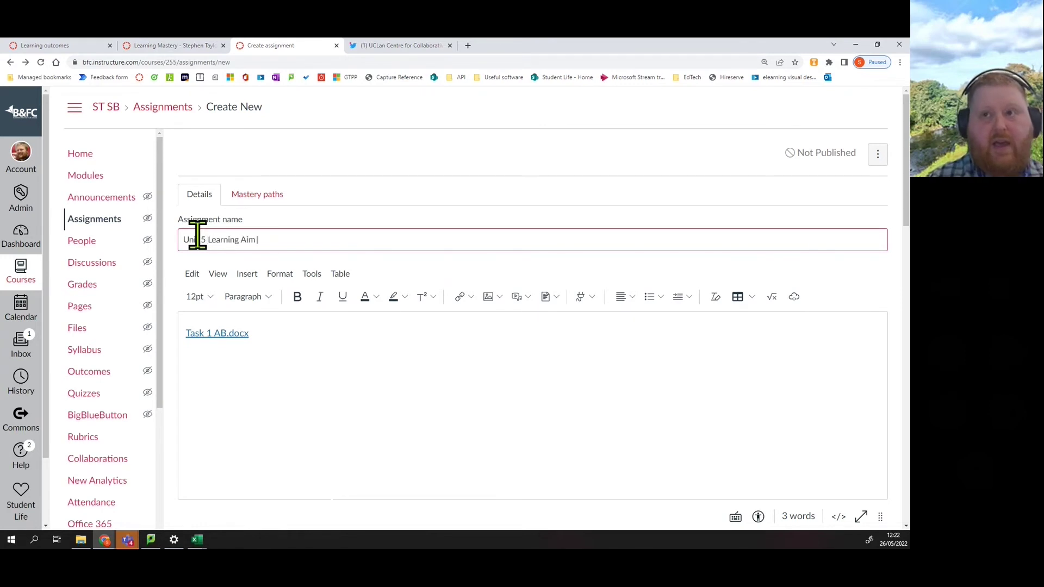
Set the assignment's points to 4 and display its grade as Letter grade.
{"action": "scroll", "coordinate": [396, 310], "scroll_direction": "down", "scroll_amount": 3}
{"action": "left_click_drag", "start_coordinate": [364, 318], "coordinate": [241, 331]}
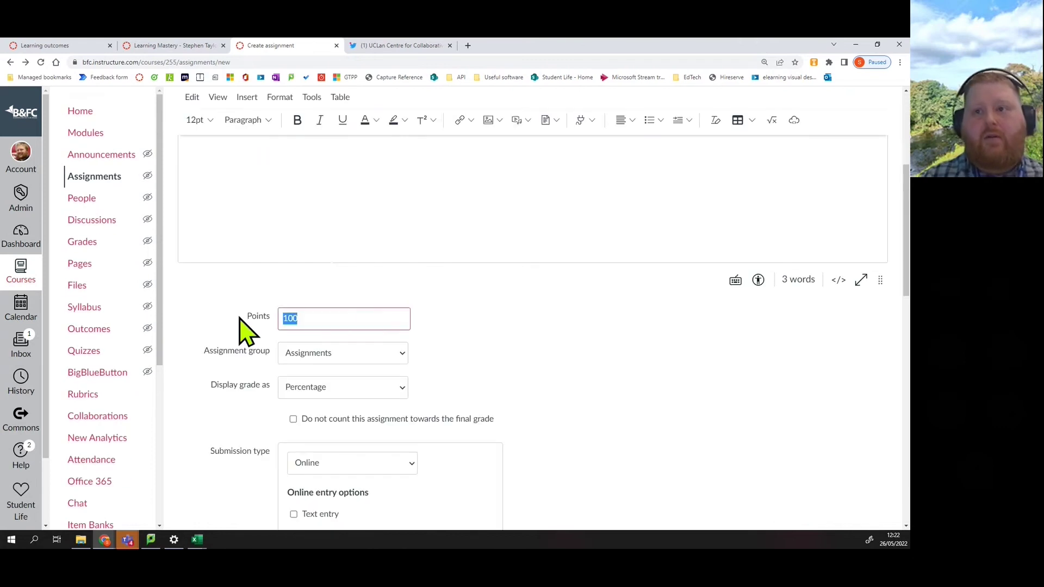
{"action": "type", "text": "4"}
{"action": "left_click", "coordinate": [360, 387]}
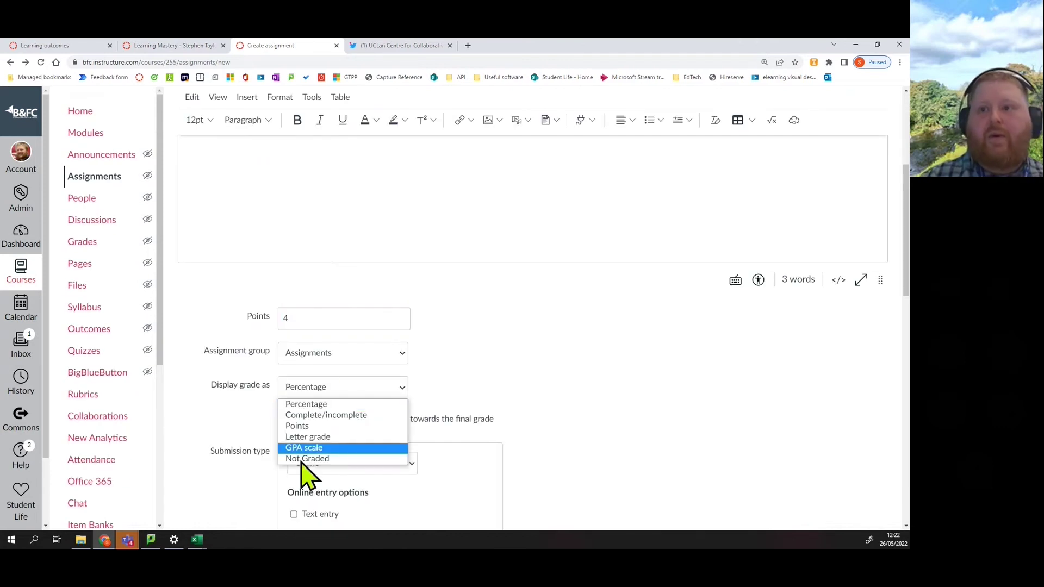
{"action": "left_click", "coordinate": [314, 438]}
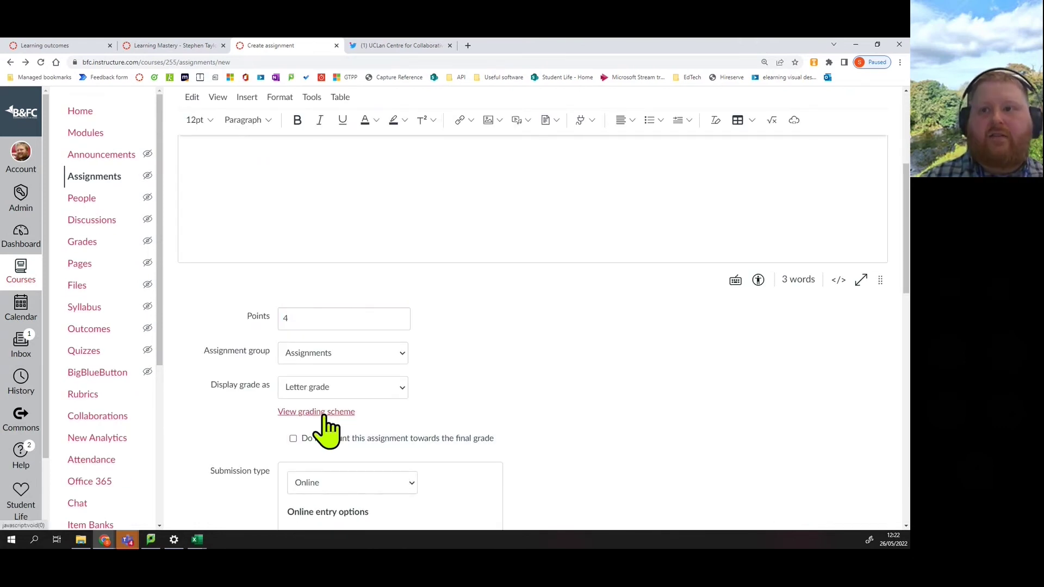
Apply the BTEC Marking grading scheme to the assignment.
{"action": "left_click", "coordinate": [321, 412]}
{"action": "left_click", "coordinate": [530, 263]}
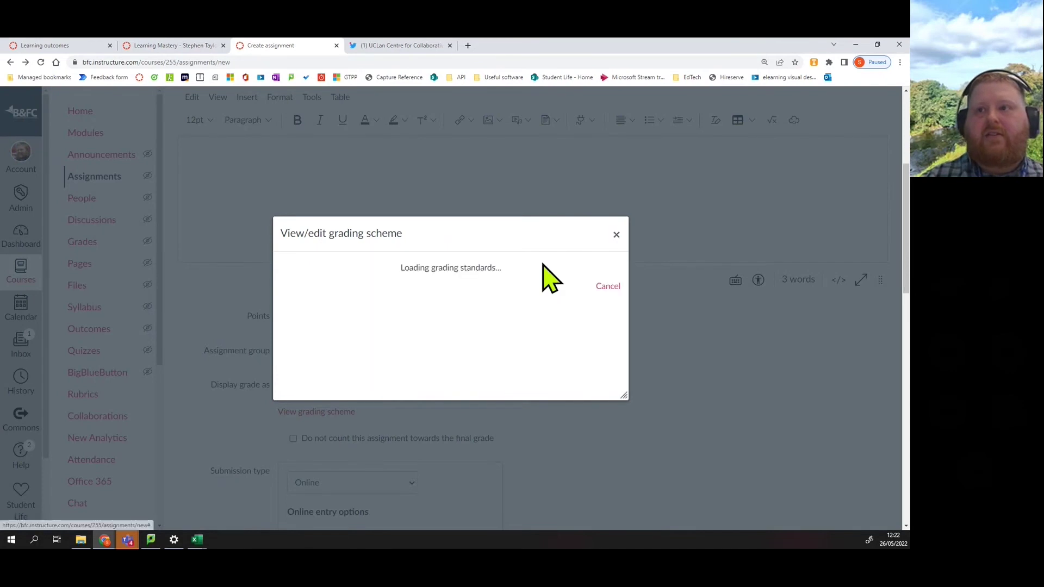
{"action": "scroll", "coordinate": [334, 331], "scroll_direction": "down", "scroll_amount": 2}
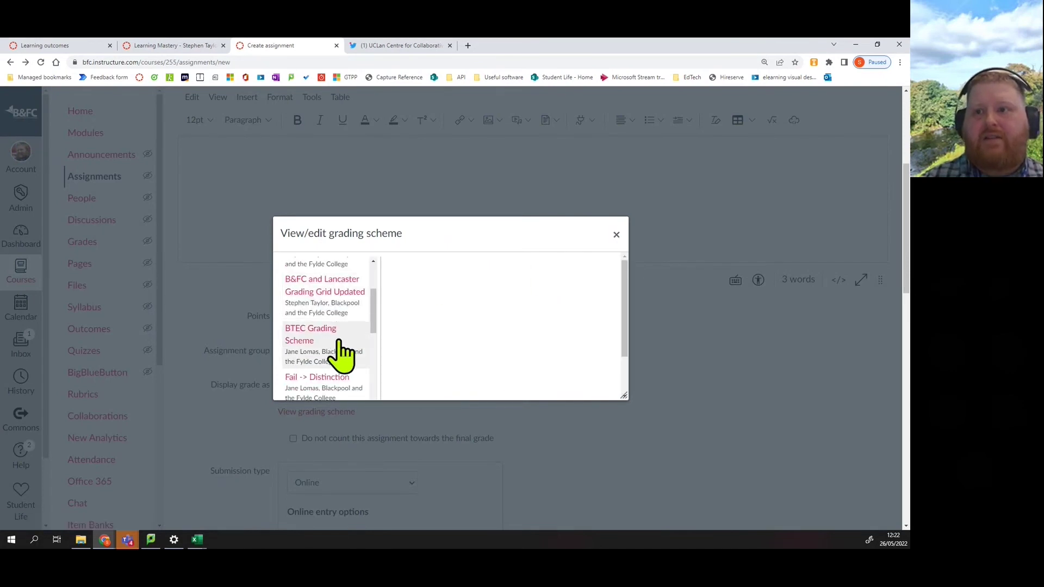
{"action": "scroll", "coordinate": [347, 374], "scroll_direction": "down", "scroll_amount": 6}
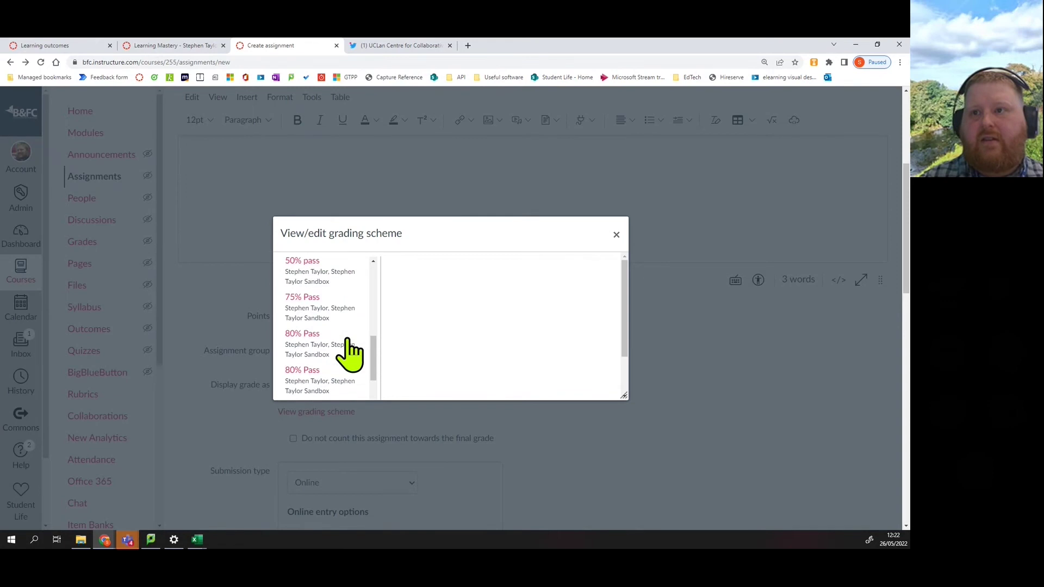
{"action": "scroll", "coordinate": [349, 349], "scroll_direction": "down", "scroll_amount": 3}
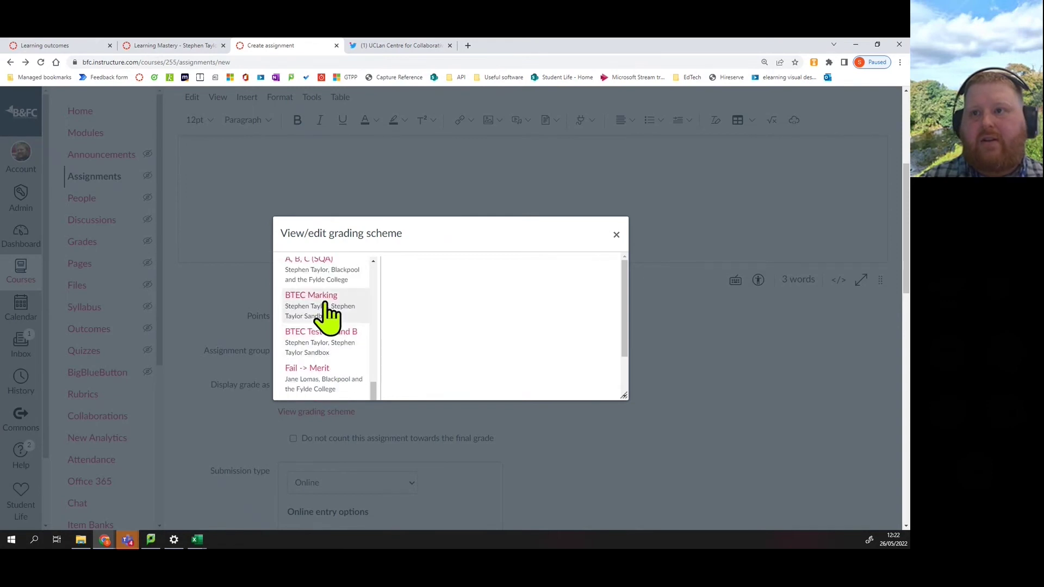
{"action": "left_click", "coordinate": [327, 306]}
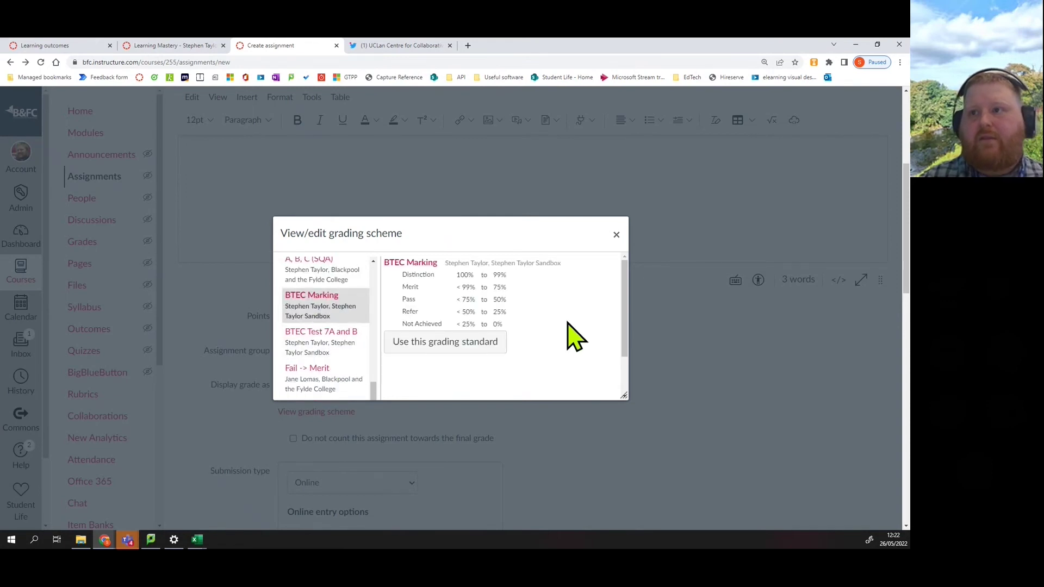
{"action": "left_click", "coordinate": [467, 342]}
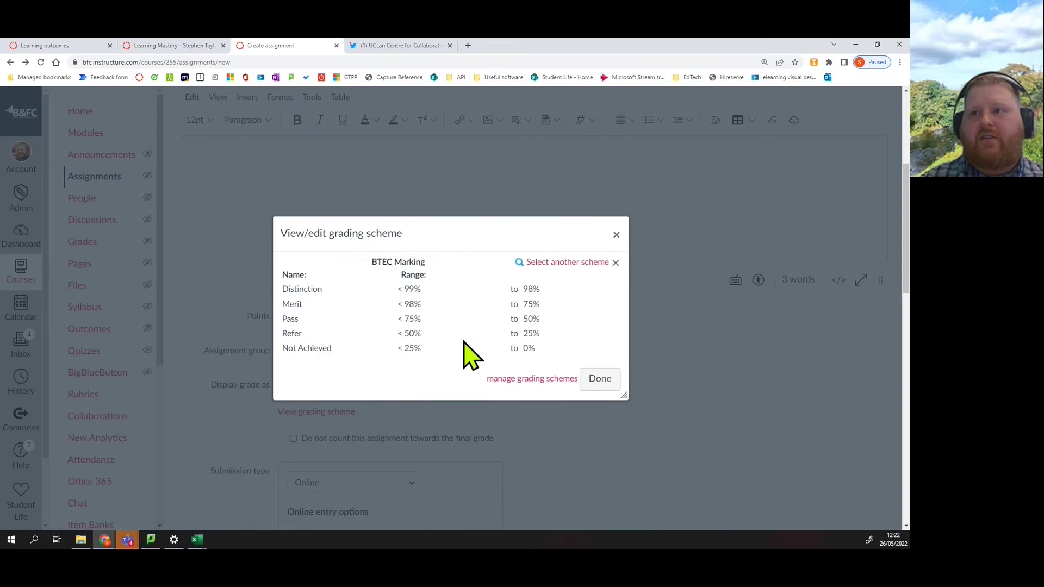
{"action": "left_click", "coordinate": [600, 379]}
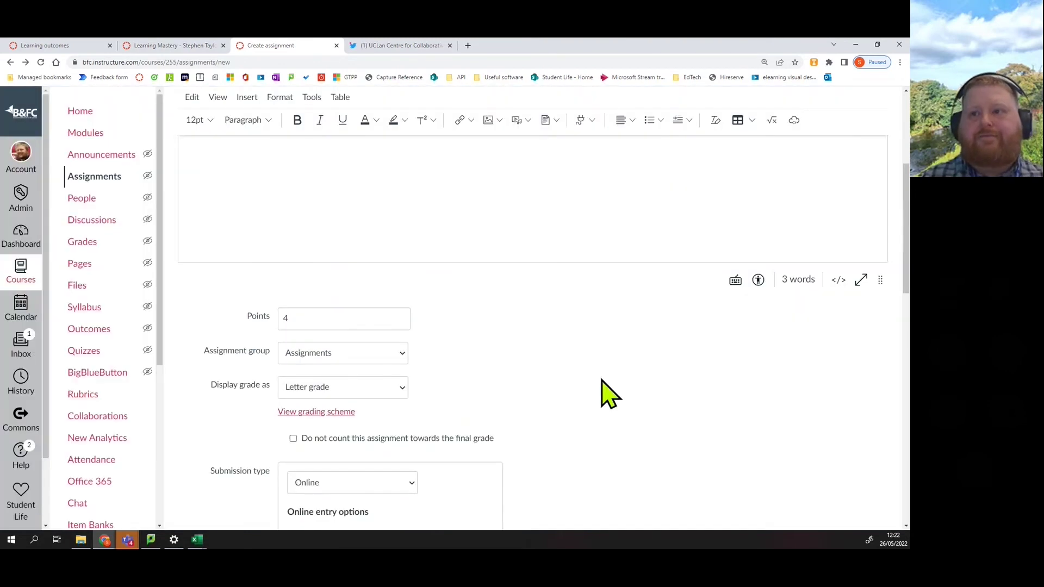
Enable moderated grading for the assignment and set the number of graders to 4.
{"action": "scroll", "coordinate": [548, 326], "scroll_direction": "down", "scroll_amount": 3}
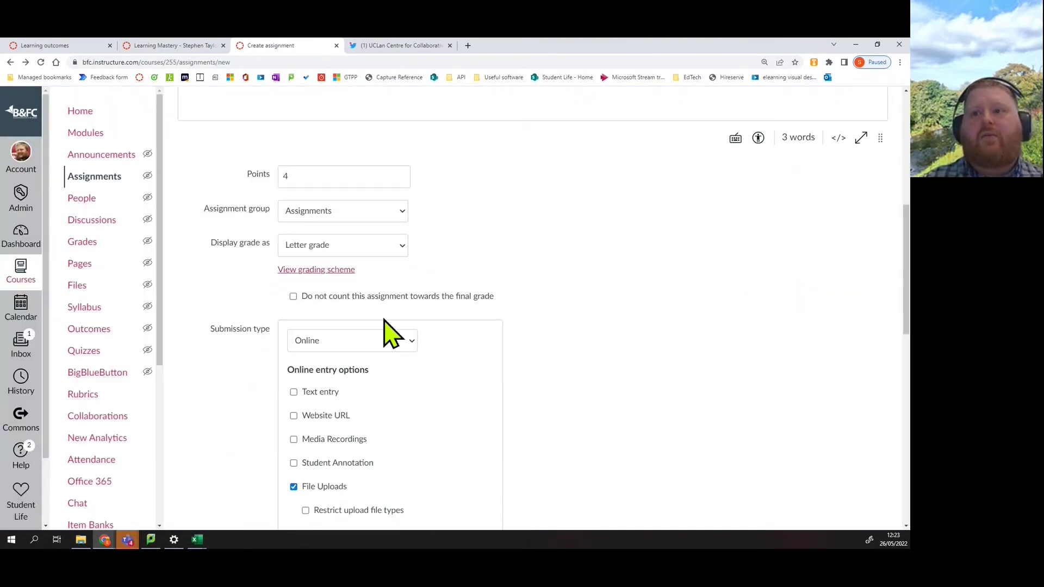
{"action": "scroll", "coordinate": [413, 302], "scroll_direction": "down", "scroll_amount": 4}
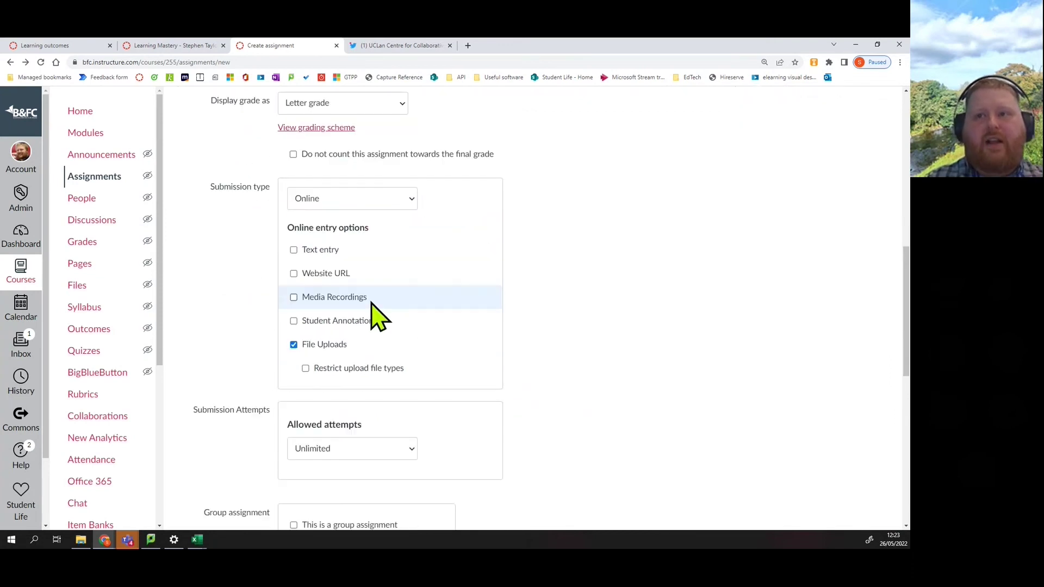
{"action": "scroll", "coordinate": [466, 315], "scroll_direction": "down", "scroll_amount": 7}
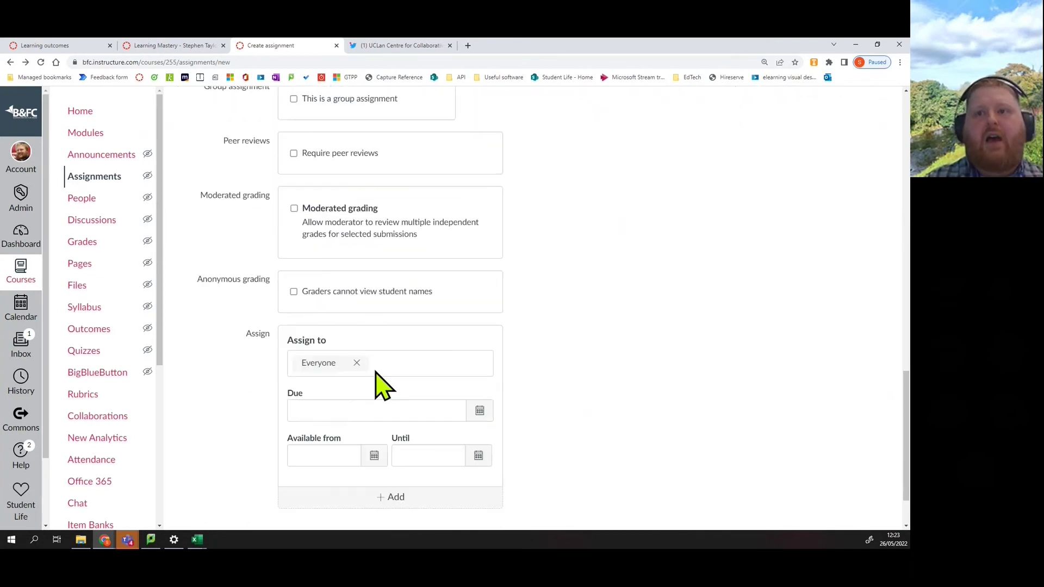
{"action": "scroll", "coordinate": [415, 233], "scroll_direction": "up", "scroll_amount": 2}
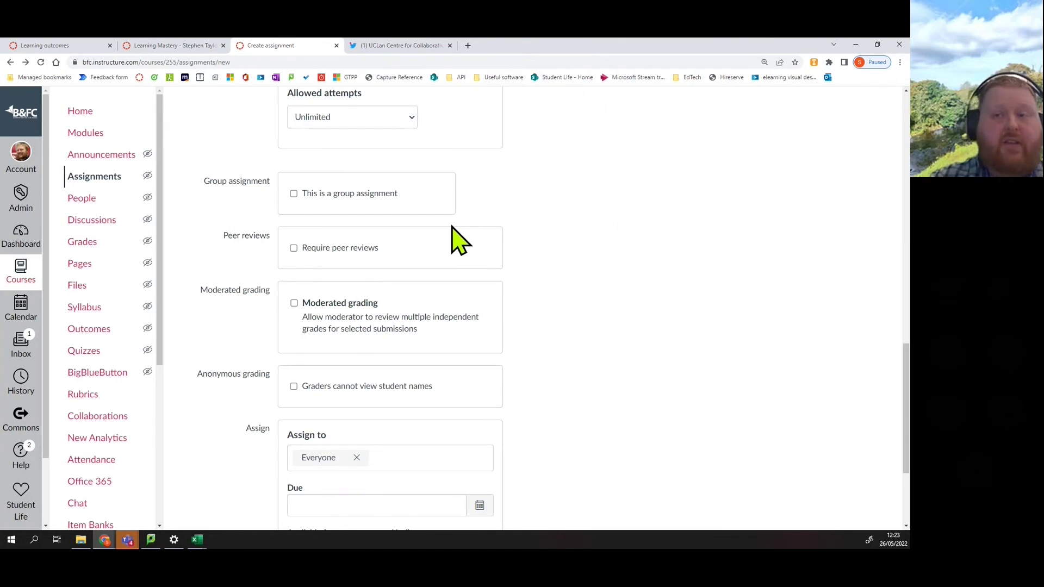
{"action": "left_click", "coordinate": [294, 303]}
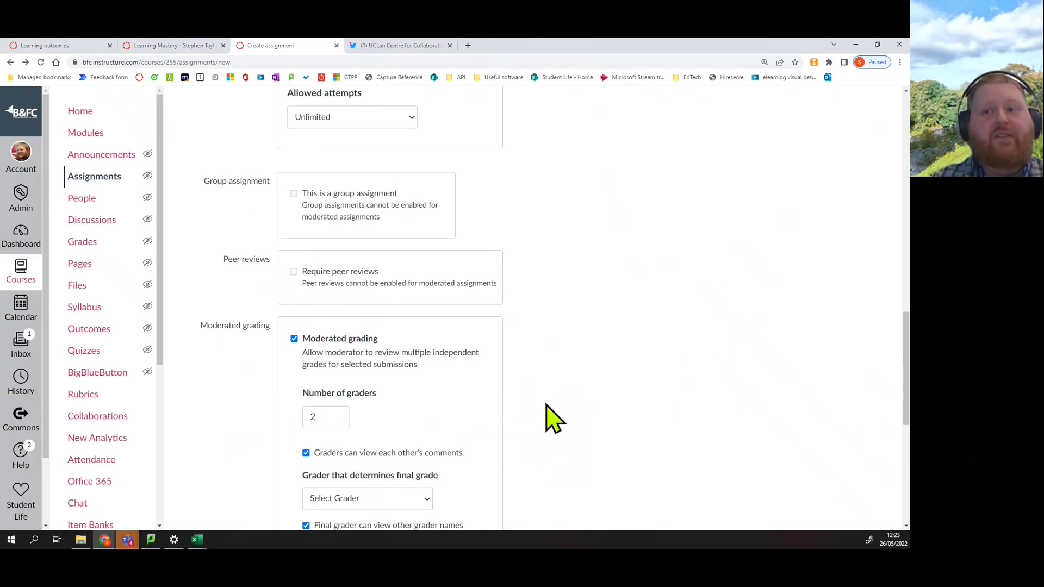
{"action": "scroll", "coordinate": [481, 392], "scroll_direction": "down", "scroll_amount": 3}
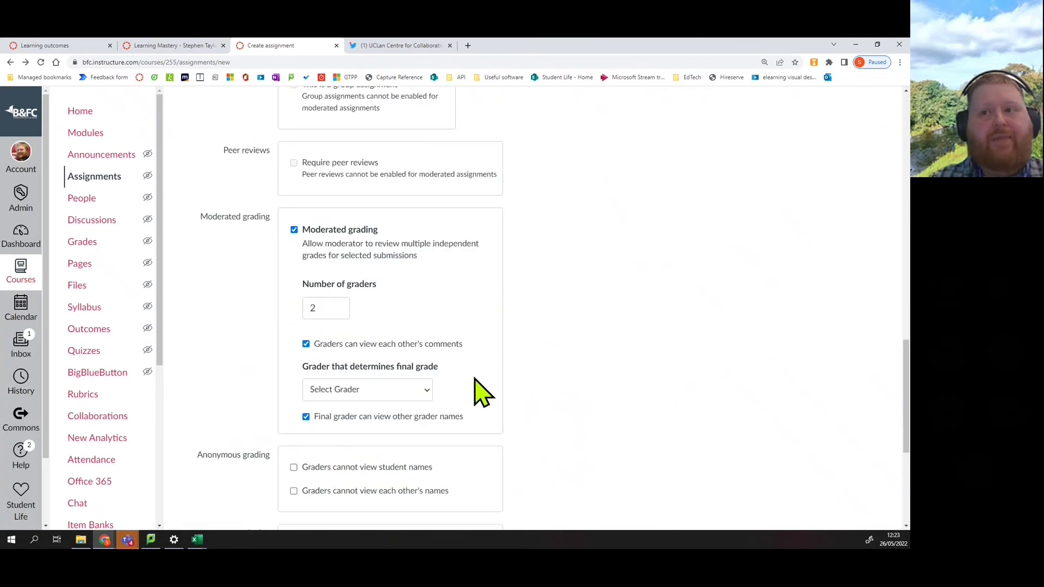
{"action": "left_click", "coordinate": [333, 273]}
{"action": "double_click", "coordinate": [342, 276]}
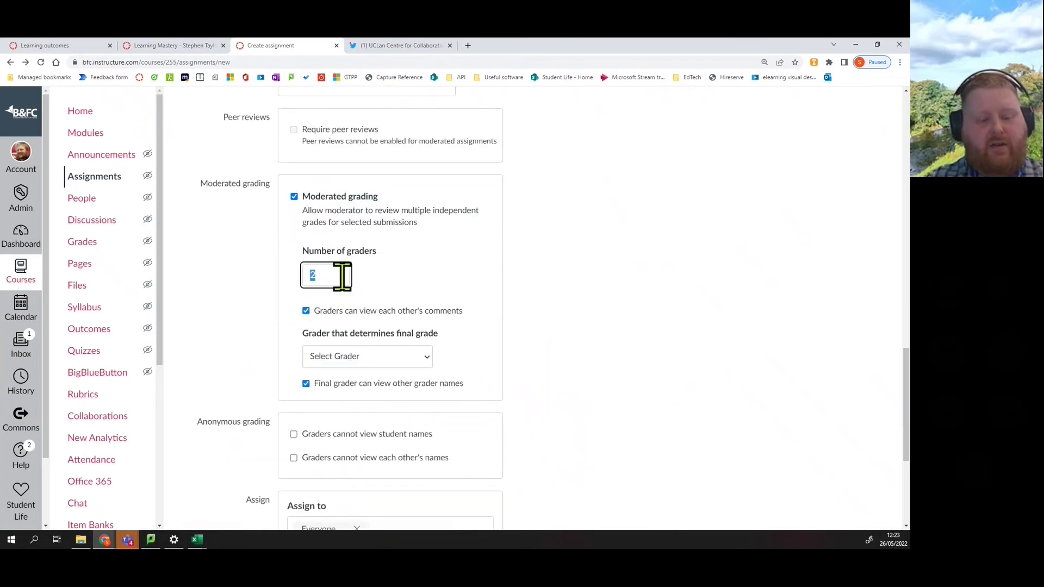
{"action": "left_click", "coordinate": [408, 276]}
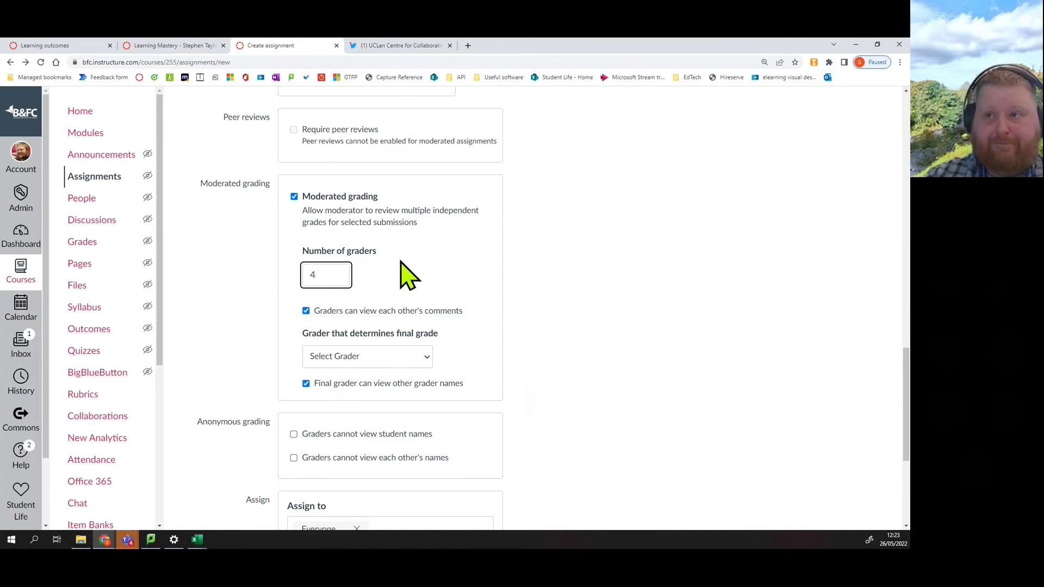
Stop graders from viewing each other's comments, choose the grader who determines the final grade, and save the assignment.
{"action": "left_click", "coordinate": [306, 313]}
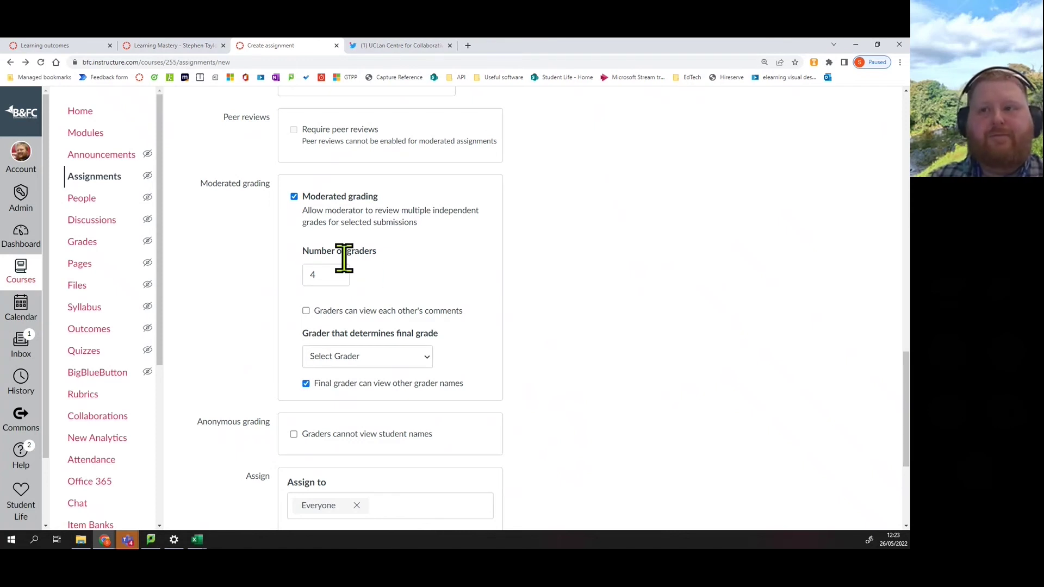
{"action": "left_click", "coordinate": [374, 358]}
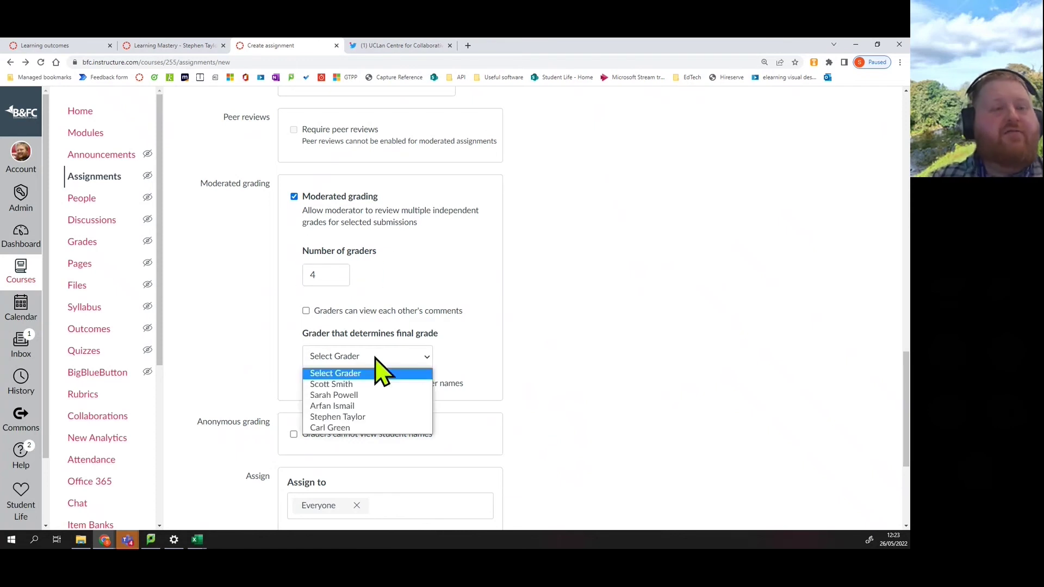
{"action": "left_click", "coordinate": [342, 428]}
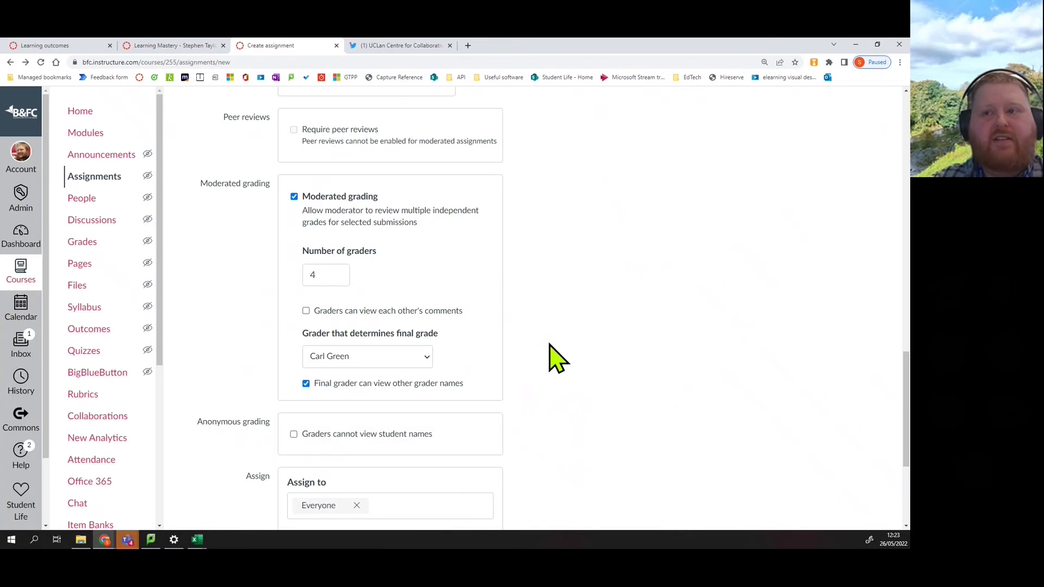
{"action": "scroll", "coordinate": [576, 315], "scroll_direction": "down", "scroll_amount": 4}
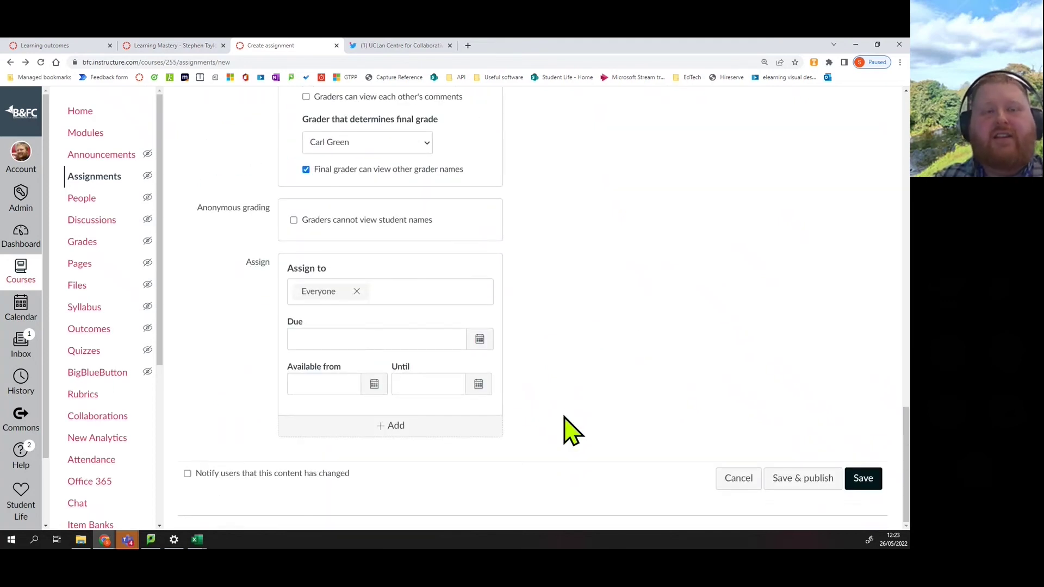
{"action": "left_click", "coordinate": [858, 486]}
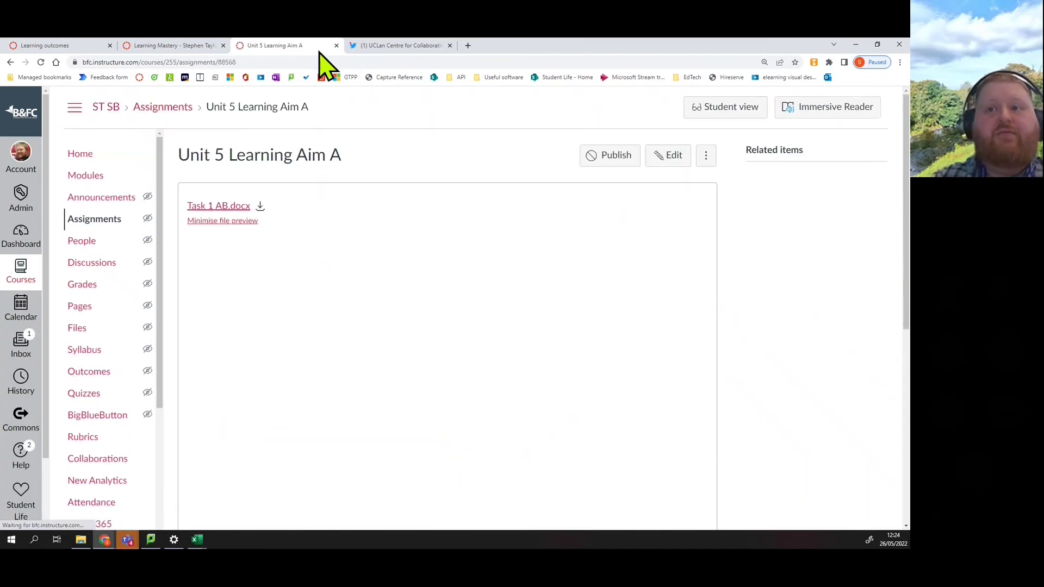
Start adding a rubric to the Unit 5 Learning Aim A assignment and open the search for existing rubrics.
{"action": "scroll", "coordinate": [750, 280], "scroll_direction": "down", "scroll_amount": 3}
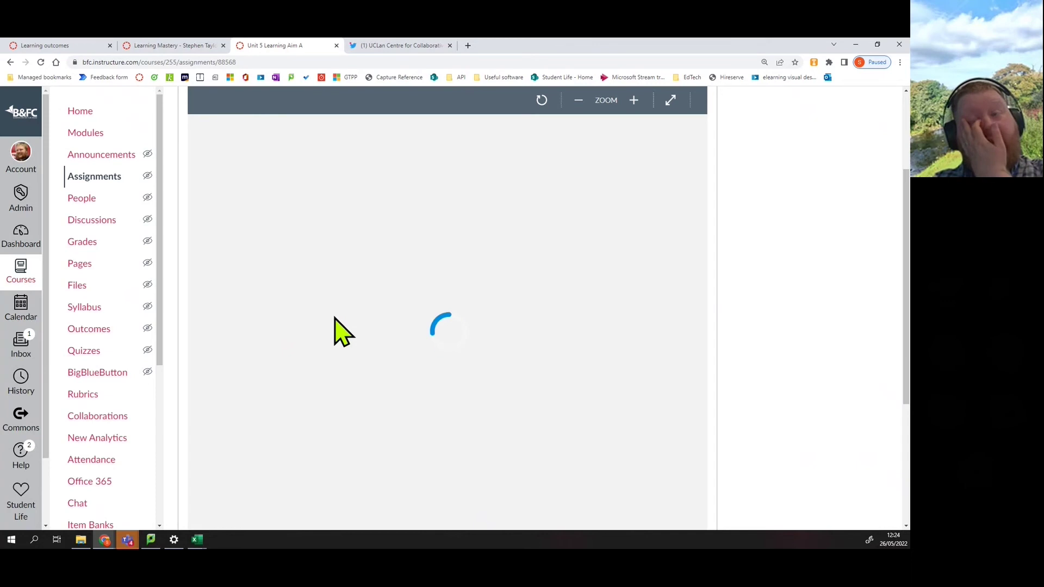
{"action": "scroll", "coordinate": [374, 300], "scroll_direction": "up", "scroll_amount": 1}
{"action": "scroll", "coordinate": [373, 299], "scroll_direction": "up", "scroll_amount": 2}
{"action": "scroll", "coordinate": [442, 318], "scroll_direction": "down", "scroll_amount": 3}
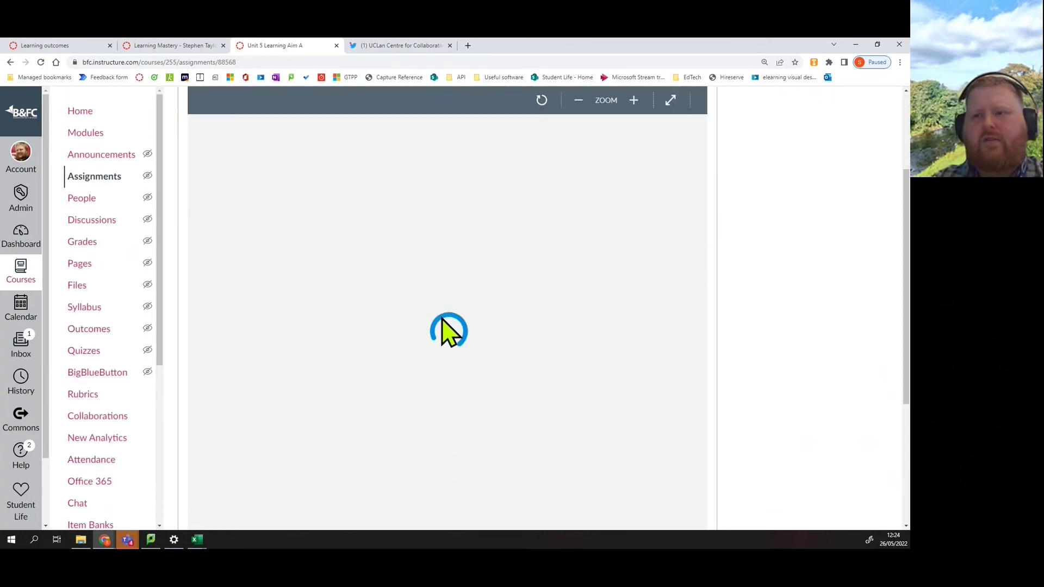
{"action": "scroll", "coordinate": [441, 337], "scroll_direction": "down", "scroll_amount": 4}
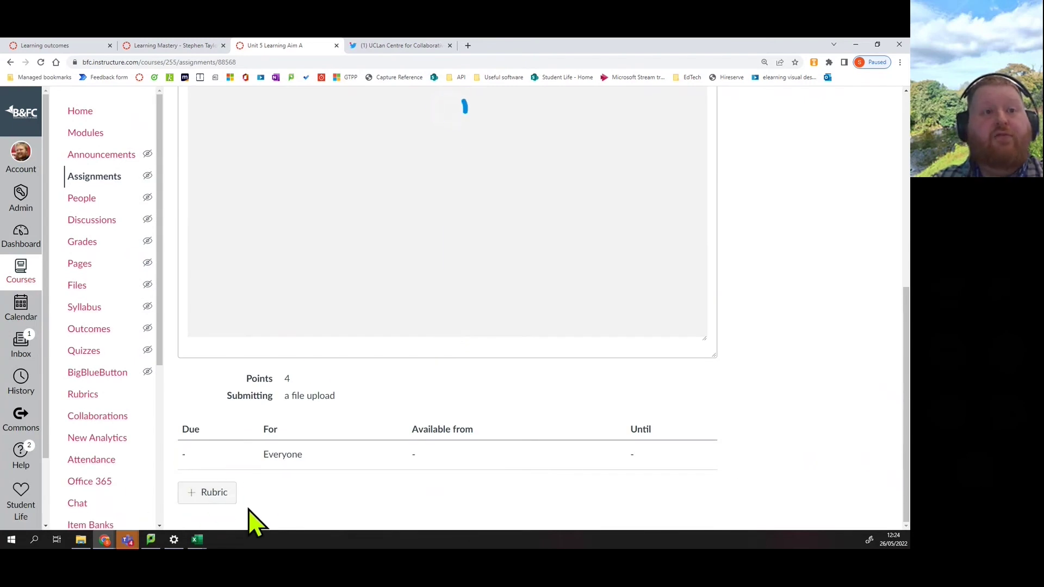
{"action": "left_click", "coordinate": [224, 495]}
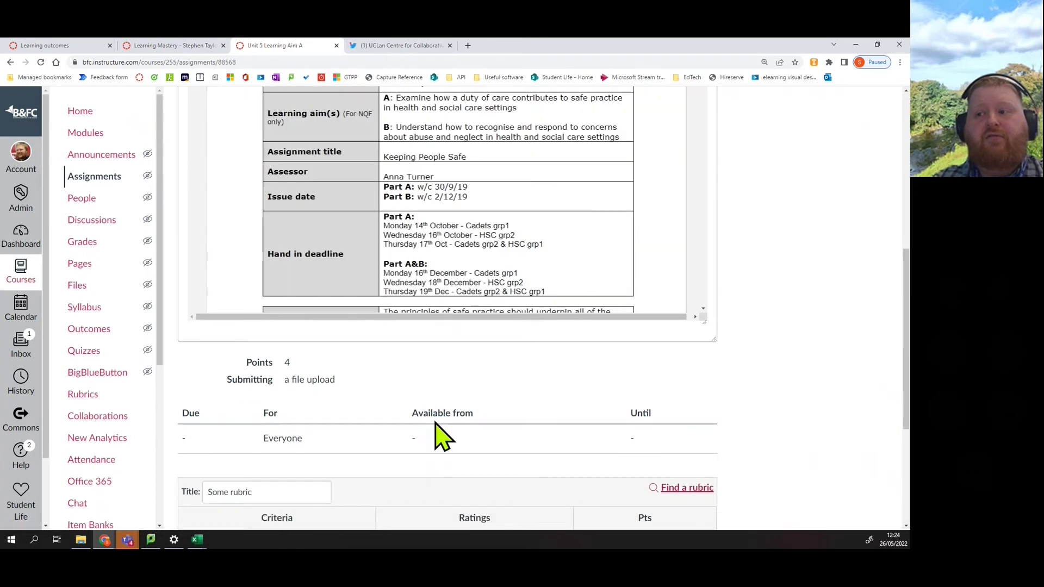
{"action": "scroll", "coordinate": [440, 430], "scroll_direction": "down", "scroll_amount": 3}
{"action": "scroll", "coordinate": [489, 413], "scroll_direction": "down", "scroll_amount": 1}
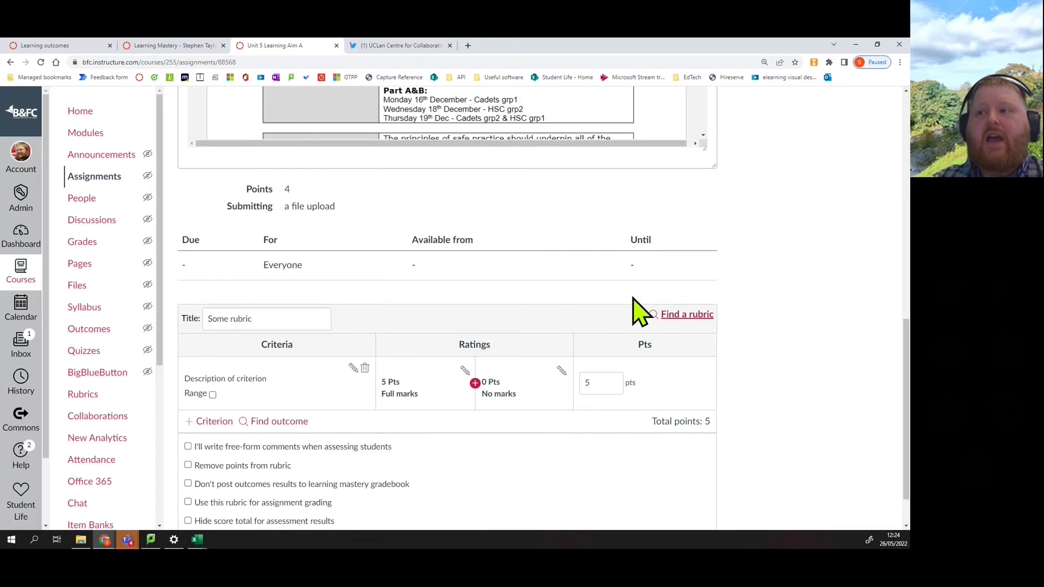
{"action": "left_click", "coordinate": [686, 315]}
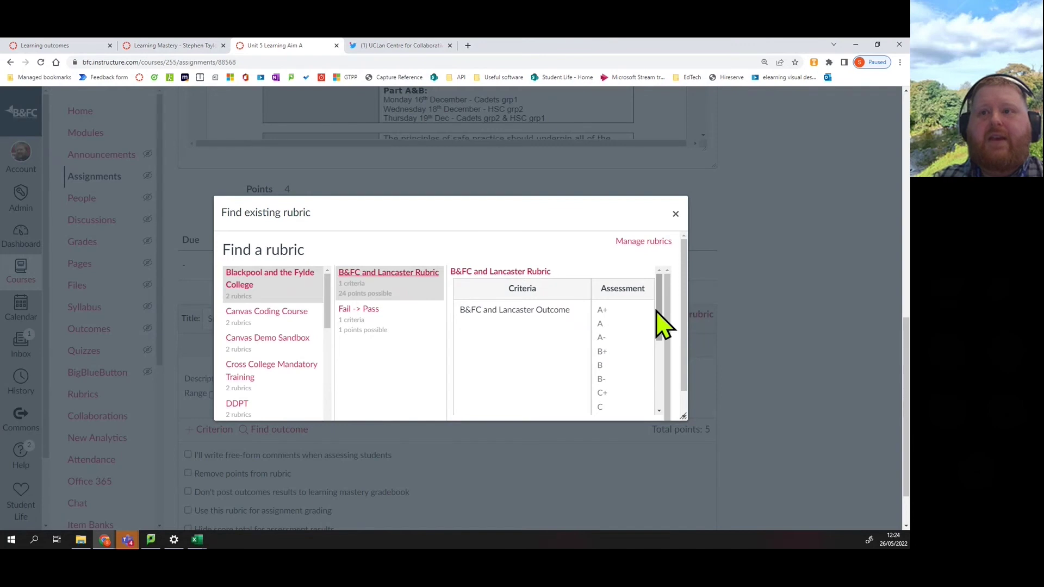
Attach the existing Unit 5 Learning Aim A rubric from the ST SB course to the assignment.
{"action": "scroll", "coordinate": [269, 326], "scroll_direction": "down", "scroll_amount": 5}
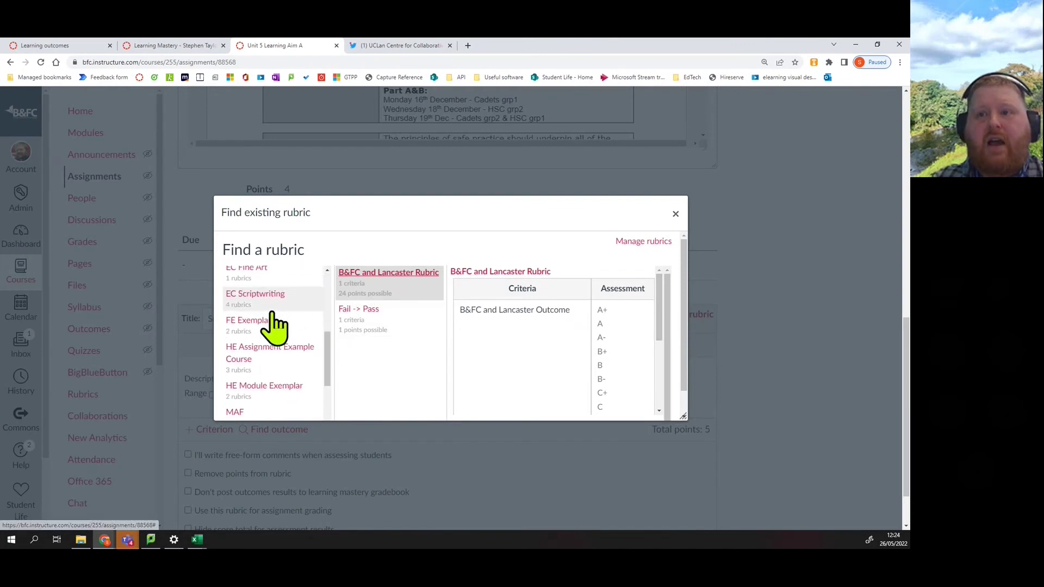
{"action": "scroll", "coordinate": [270, 335], "scroll_direction": "down", "scroll_amount": 6}
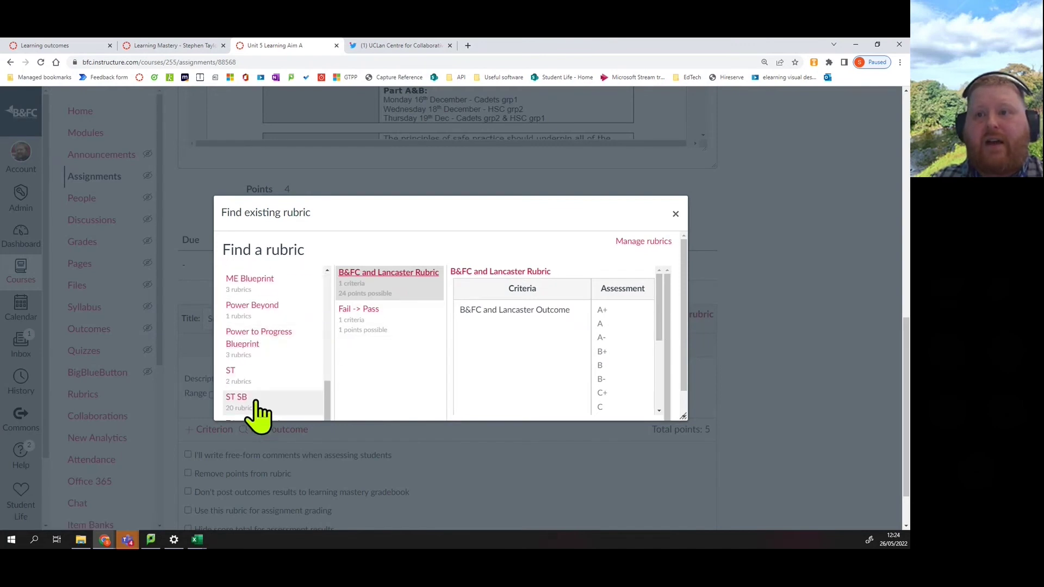
{"action": "left_click", "coordinate": [244, 372]}
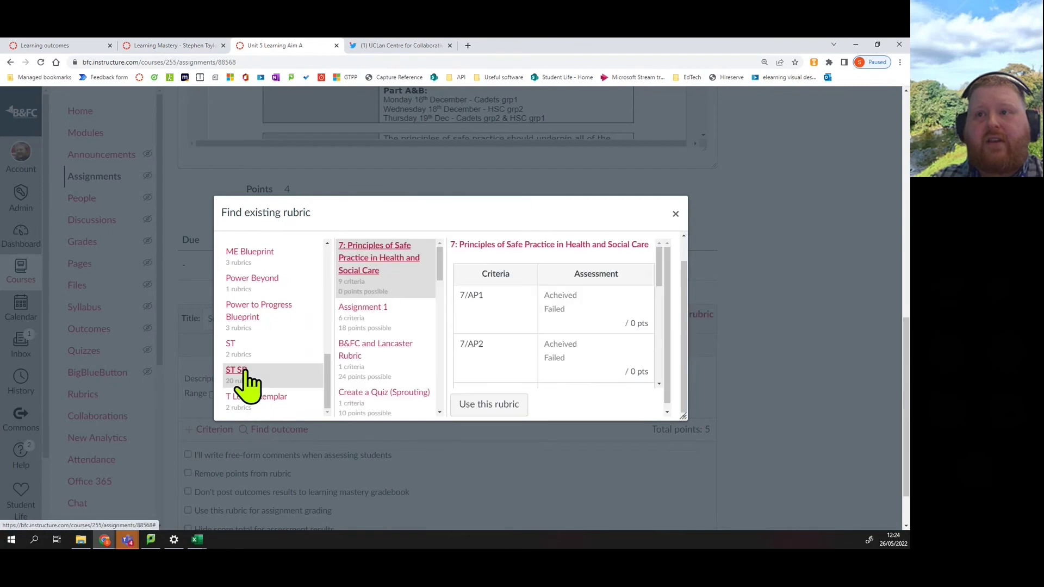
{"action": "scroll", "coordinate": [400, 297], "scroll_direction": "down", "scroll_amount": 6}
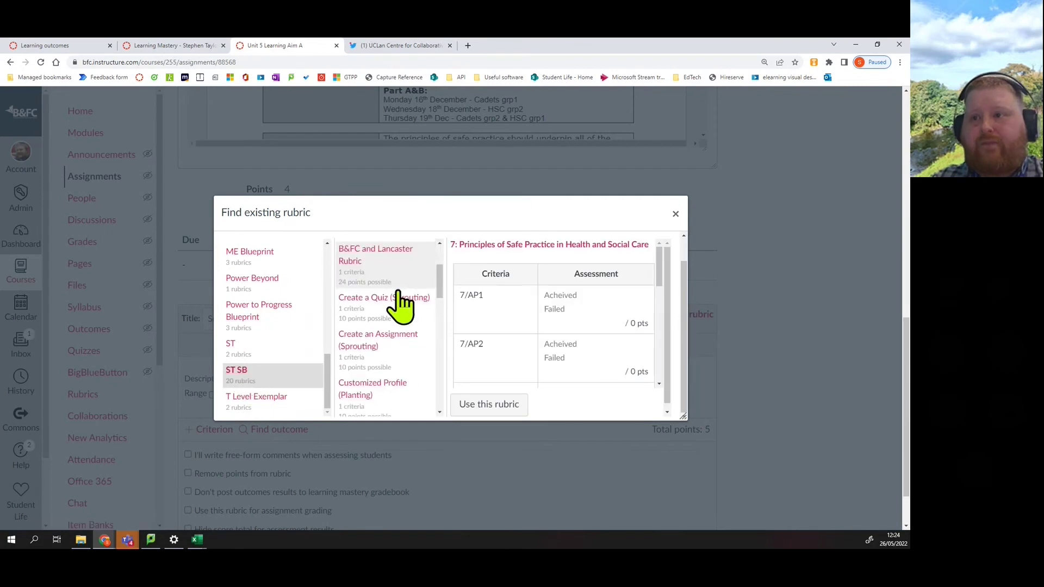
{"action": "scroll", "coordinate": [395, 298], "scroll_direction": "down", "scroll_amount": 8}
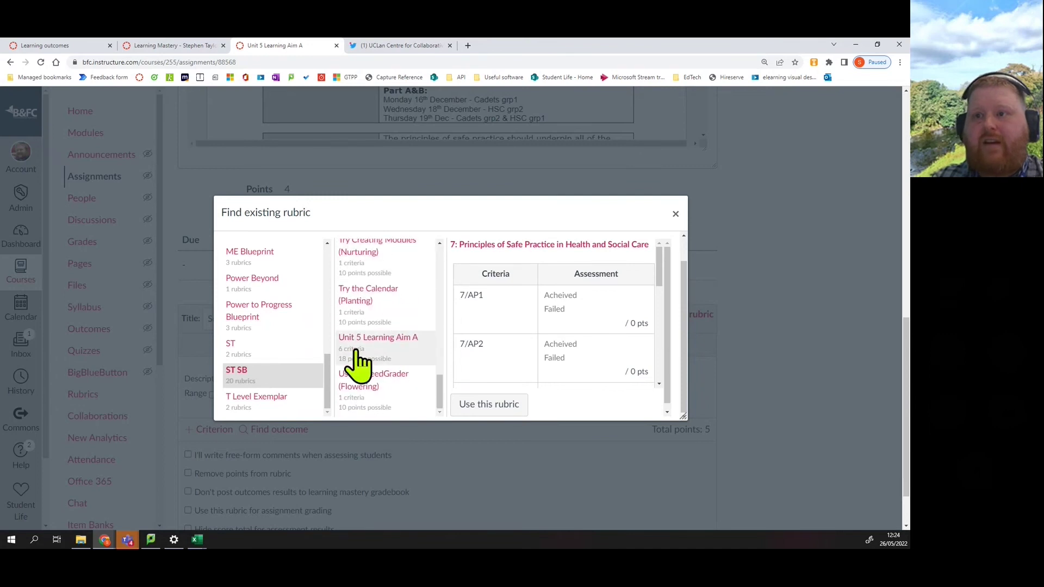
{"action": "left_click", "coordinate": [368, 350]}
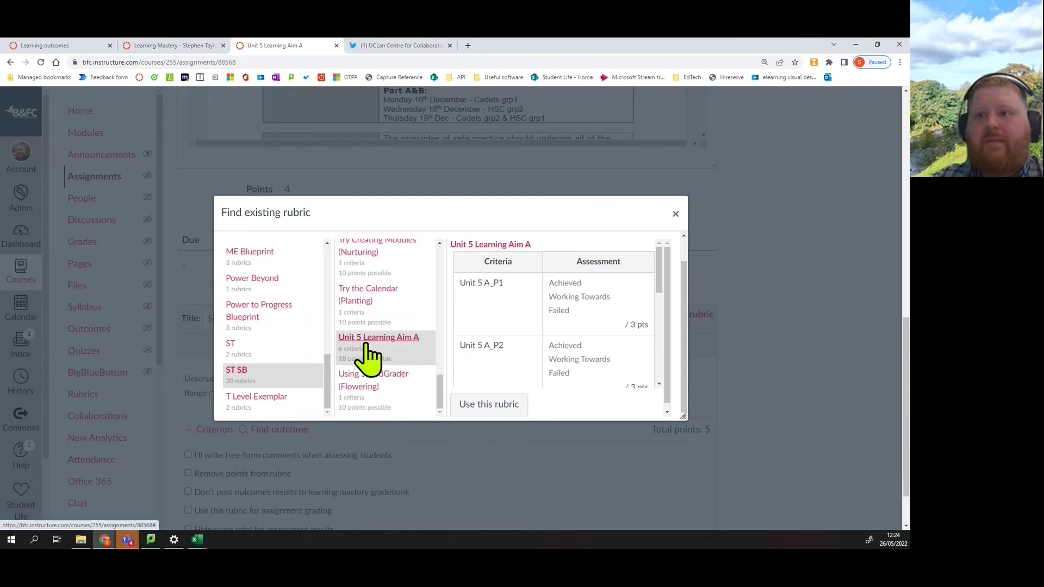
{"action": "left_click", "coordinate": [502, 412]}
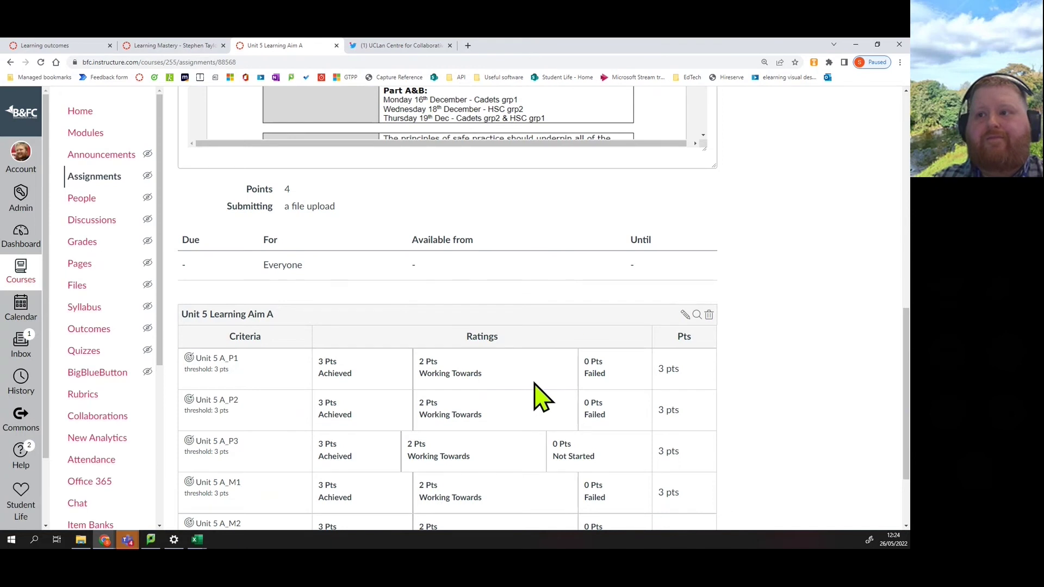
Edit the attached rubric to remove points from it and update the rubric.
{"action": "scroll", "coordinate": [587, 342], "scroll_direction": "down", "scroll_amount": 2}
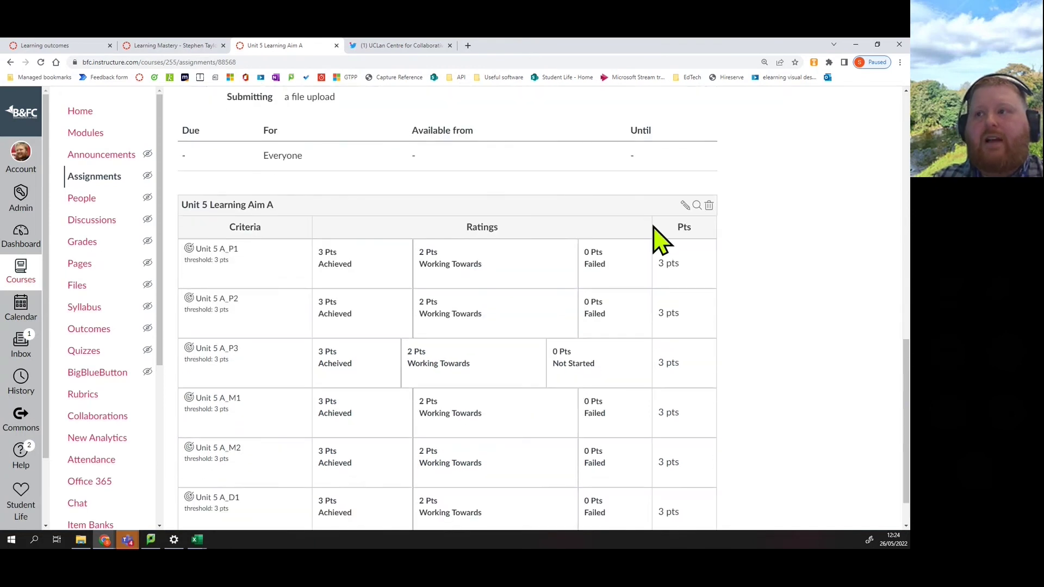
{"action": "left_click", "coordinate": [683, 205]}
{"action": "scroll", "coordinate": [436, 291], "scroll_direction": "down", "scroll_amount": 3}
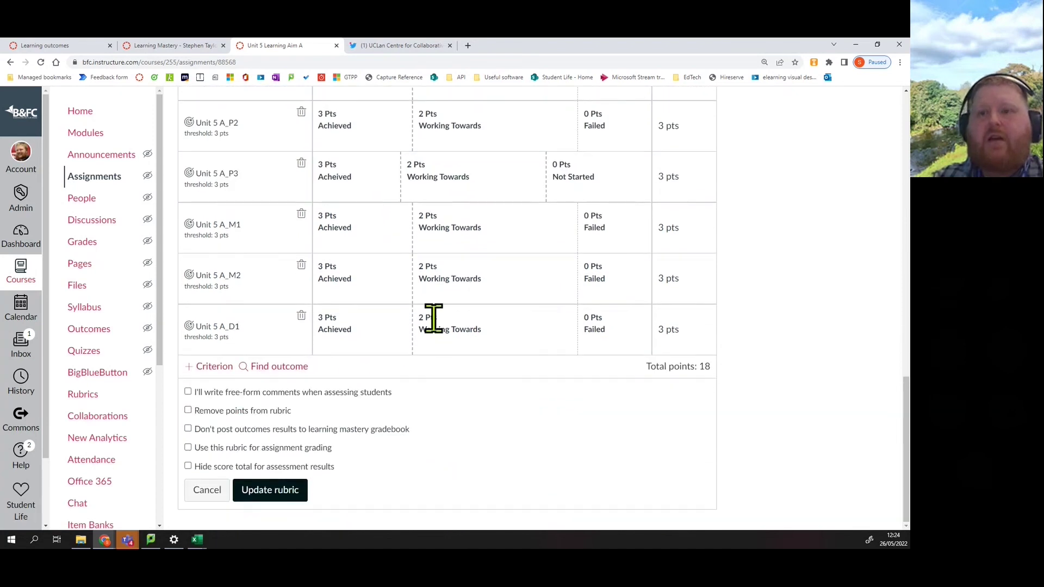
{"action": "left_click", "coordinate": [187, 410]}
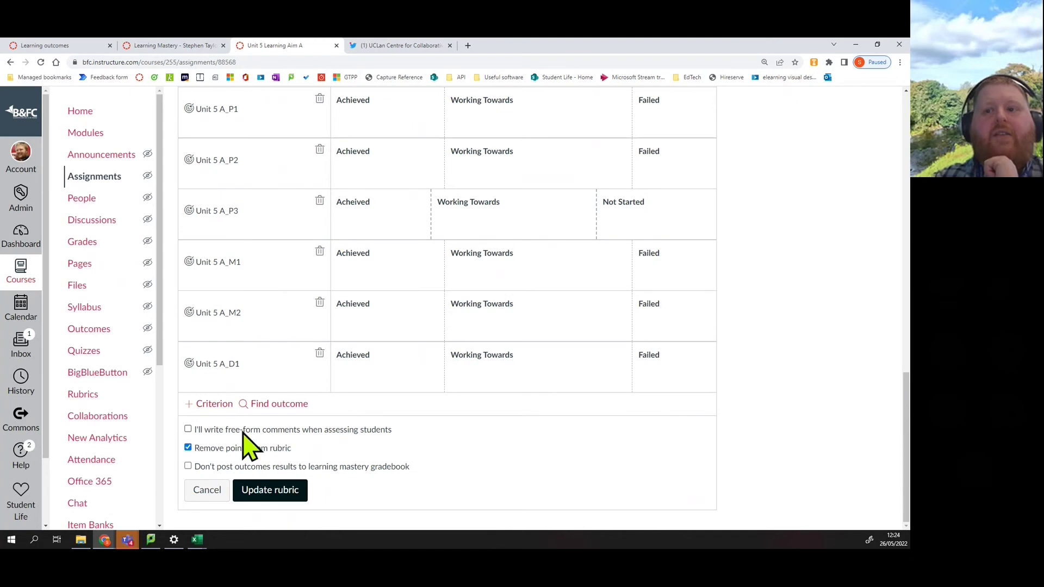
{"action": "left_click", "coordinate": [270, 490]}
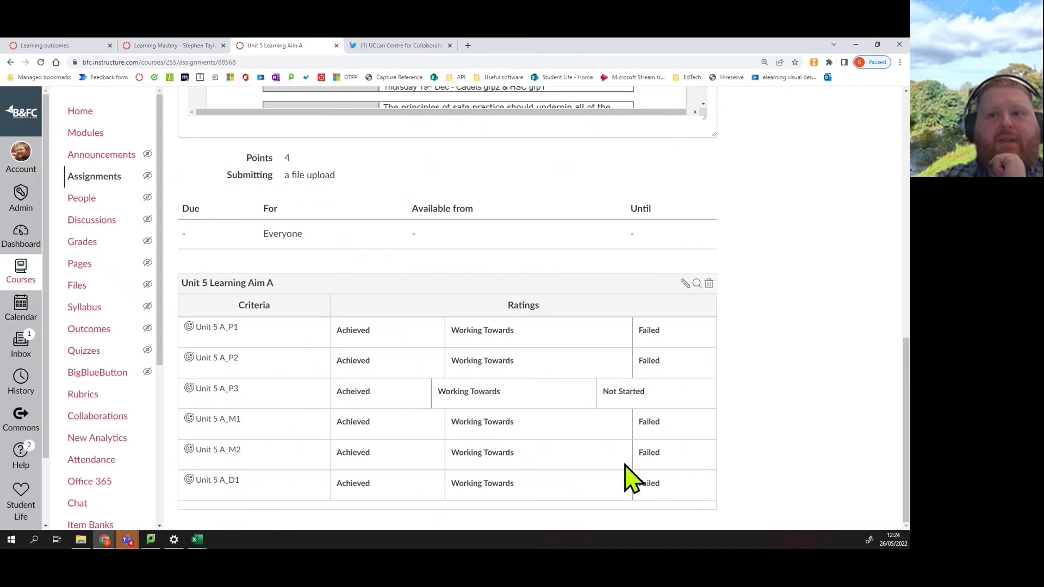
Publish the Unit 5 Learning Aim A assignment and display it in student view.
{"action": "scroll", "coordinate": [657, 312], "scroll_direction": "up", "scroll_amount": 10}
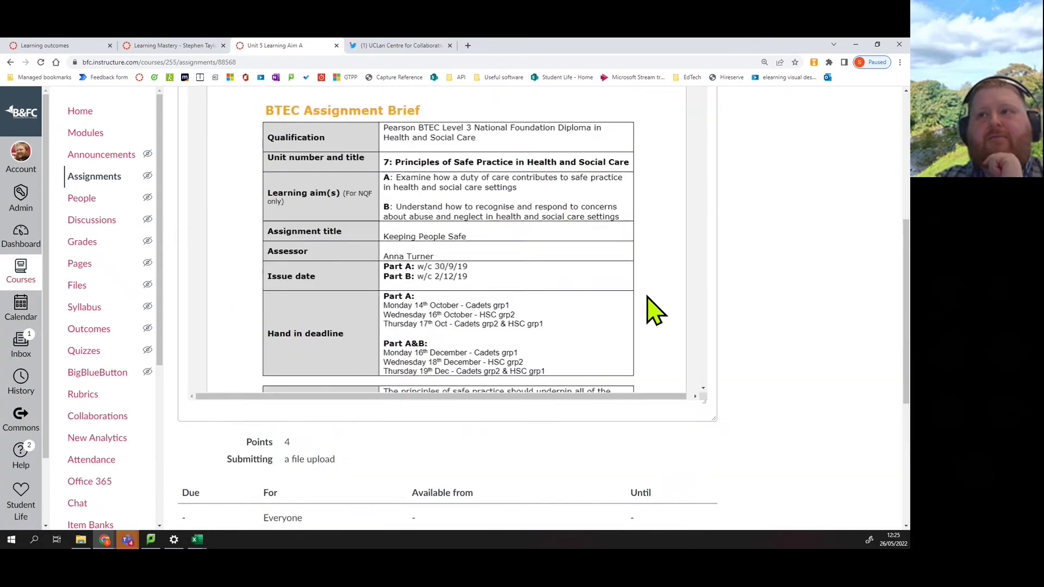
{"action": "left_click", "coordinate": [630, 157]}
{"action": "left_click", "coordinate": [753, 109]}
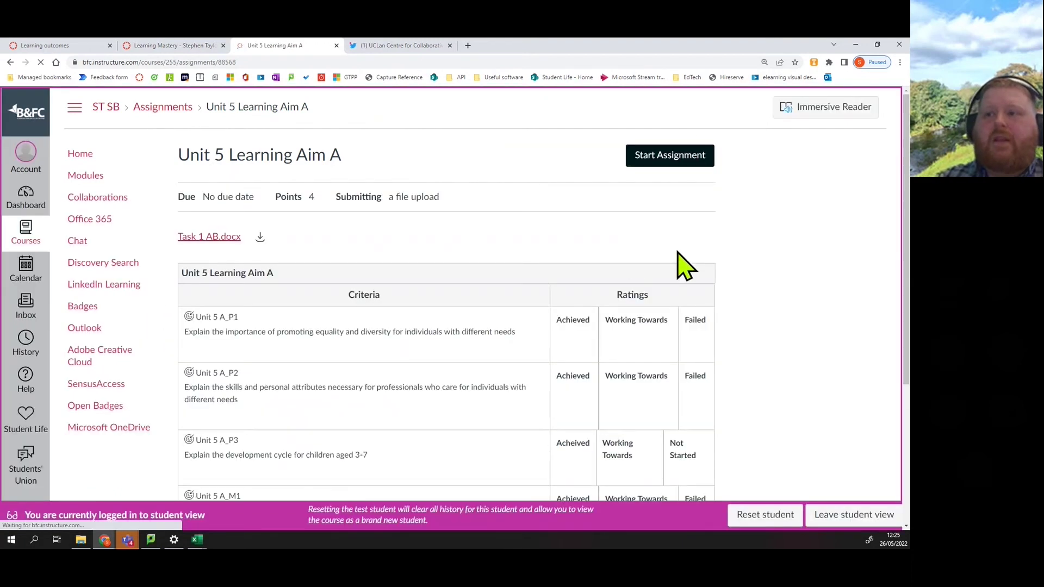
Examine the assignment brief and the rubric's criteria descriptions and ratings as a student sees them.
{"action": "scroll", "coordinate": [685, 277], "scroll_direction": "down", "scroll_amount": 1}
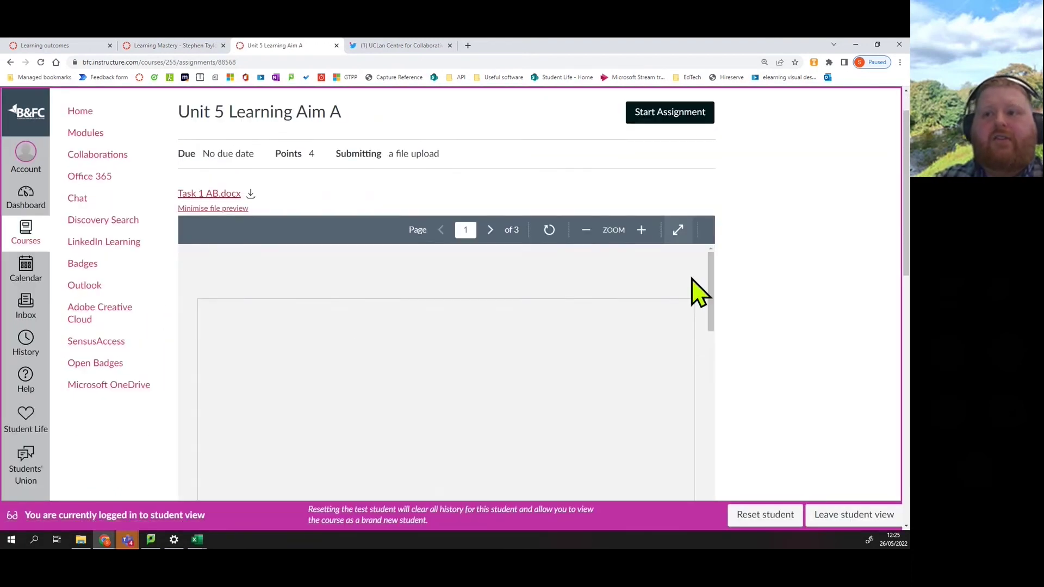
{"action": "scroll", "coordinate": [401, 342], "scroll_direction": "down", "scroll_amount": 3}
{"action": "scroll", "coordinate": [761, 315], "scroll_direction": "down", "scroll_amount": 4}
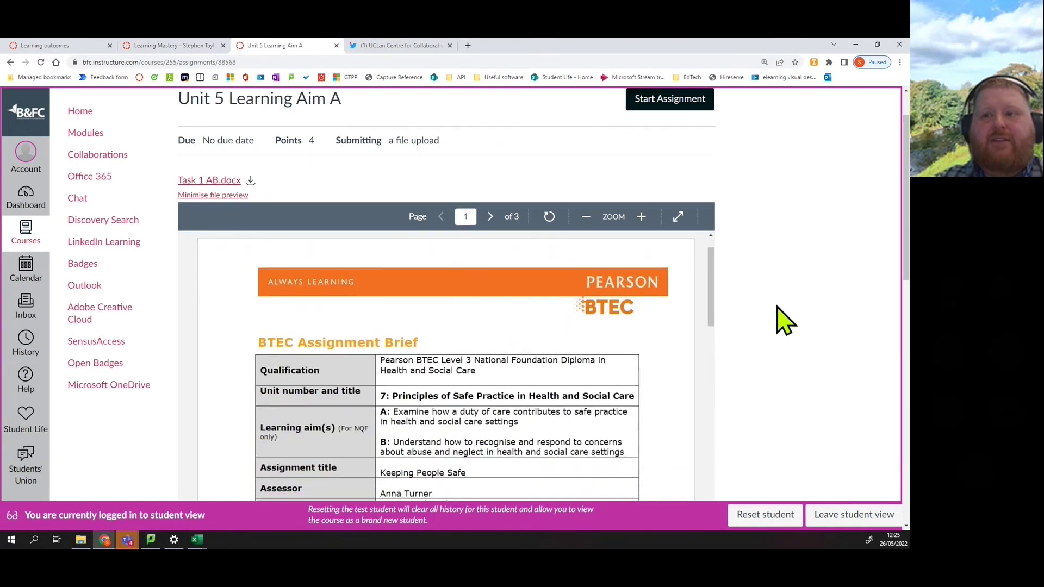
{"action": "scroll", "coordinate": [805, 315], "scroll_direction": "down", "scroll_amount": 7}
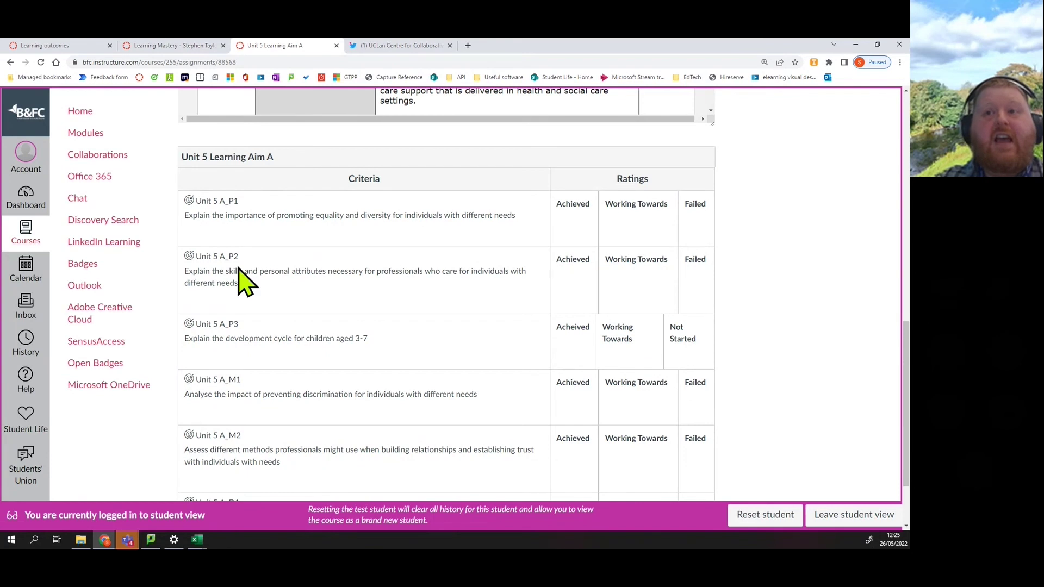
{"action": "left_click_drag", "start_coordinate": [536, 226], "coordinate": [184, 237]}
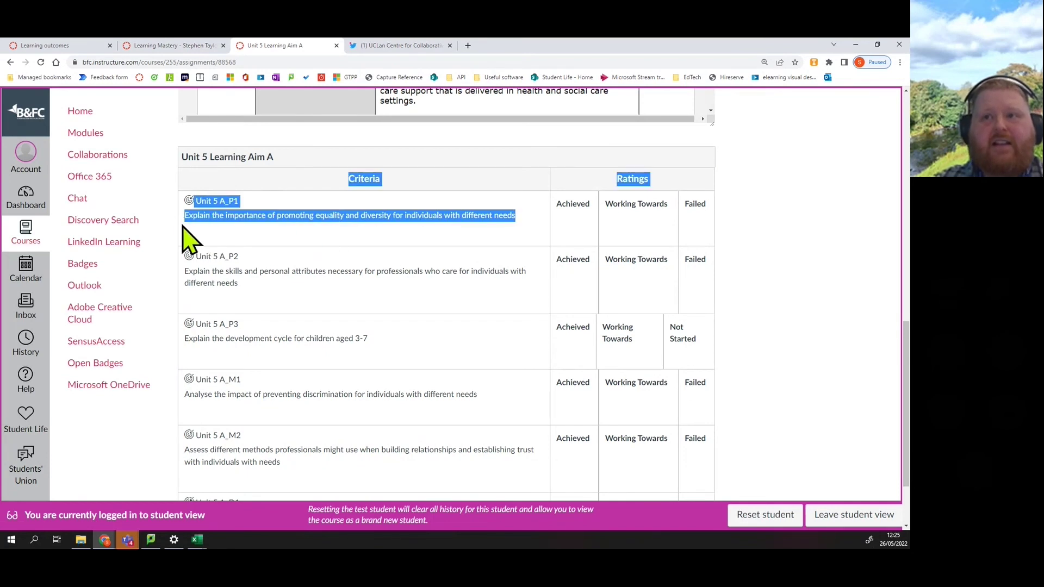
{"action": "left_click_drag", "start_coordinate": [283, 311], "coordinate": [190, 275]}
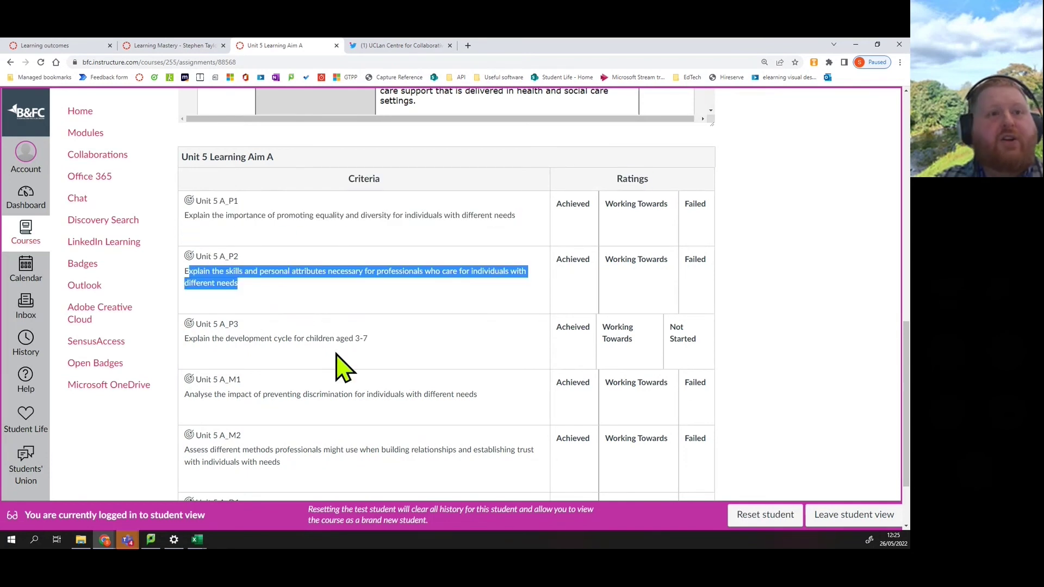
{"action": "left_click_drag", "start_coordinate": [394, 362], "coordinate": [242, 362]}
{"action": "left_click_drag", "start_coordinate": [513, 420], "coordinate": [380, 396]}
{"action": "scroll", "coordinate": [466, 420], "scroll_direction": "down", "scroll_amount": 2}
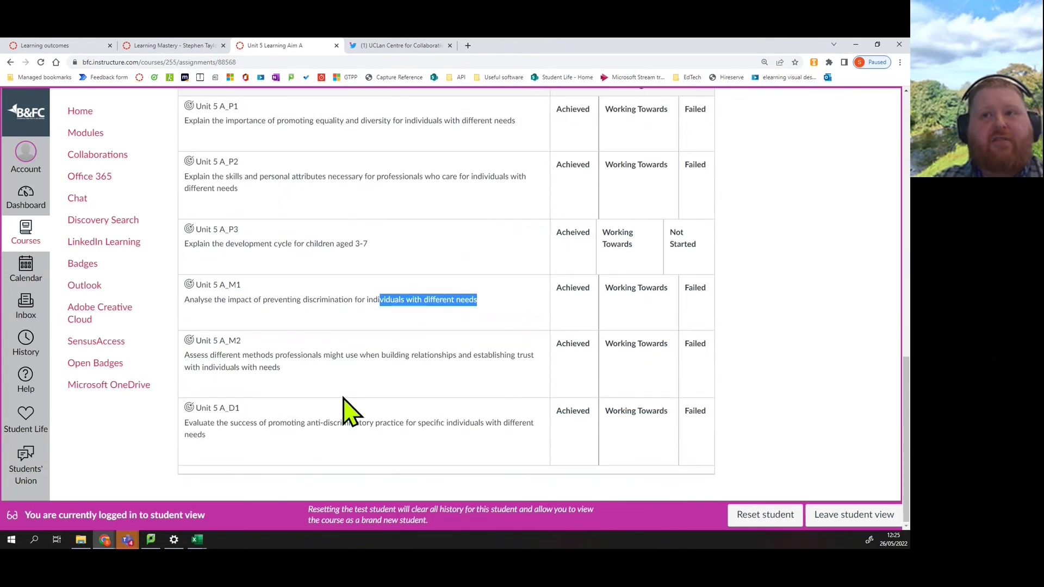
{"action": "scroll", "coordinate": [391, 401], "scroll_direction": "up", "scroll_amount": 15}
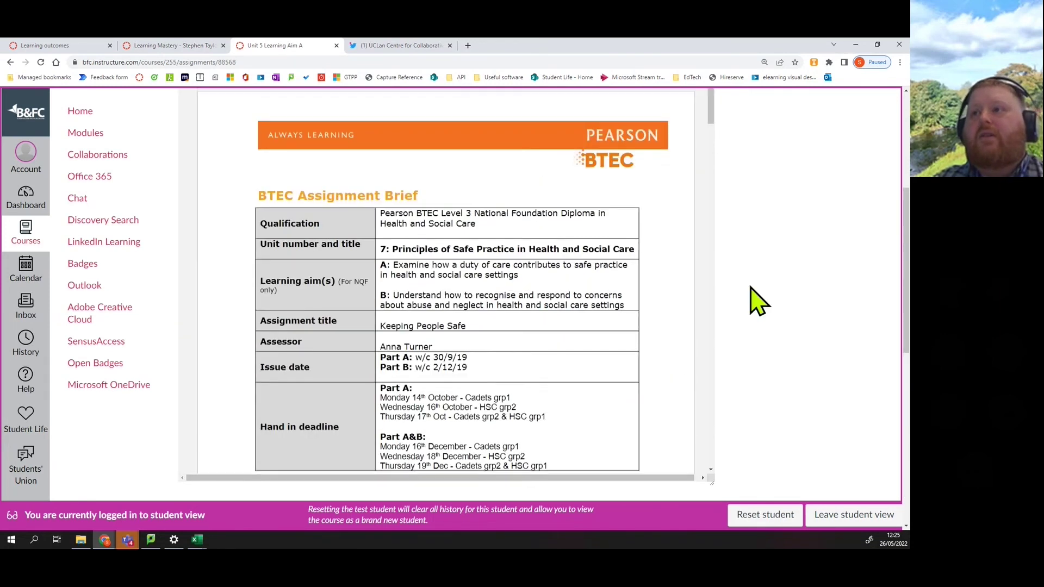
Start the assignment as the test student and try to submit Duplicate.png as the file upload.
{"action": "scroll", "coordinate": [772, 300], "scroll_direction": "up", "scroll_amount": 5}
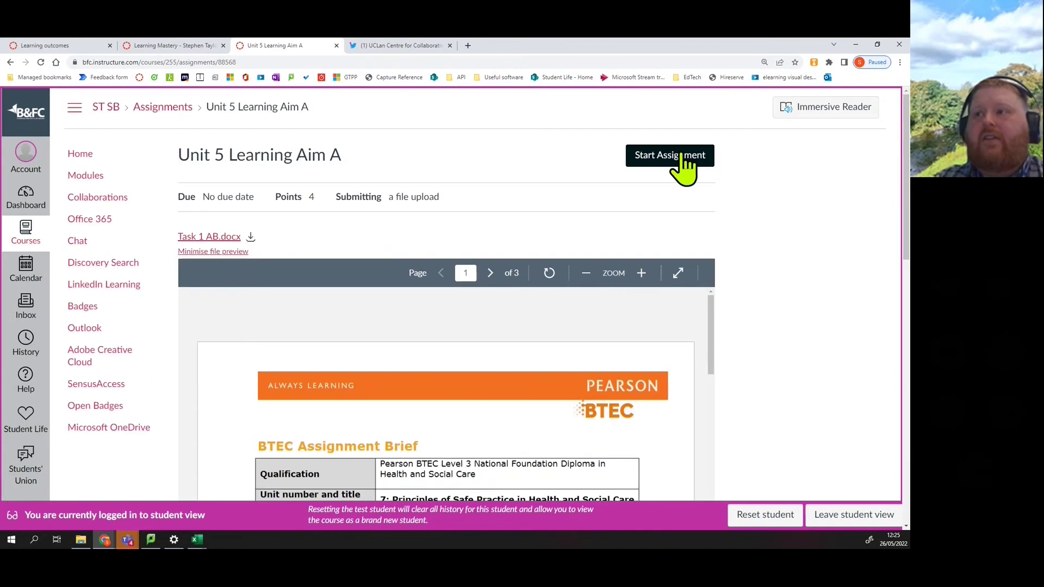
{"action": "left_click", "coordinate": [683, 157]}
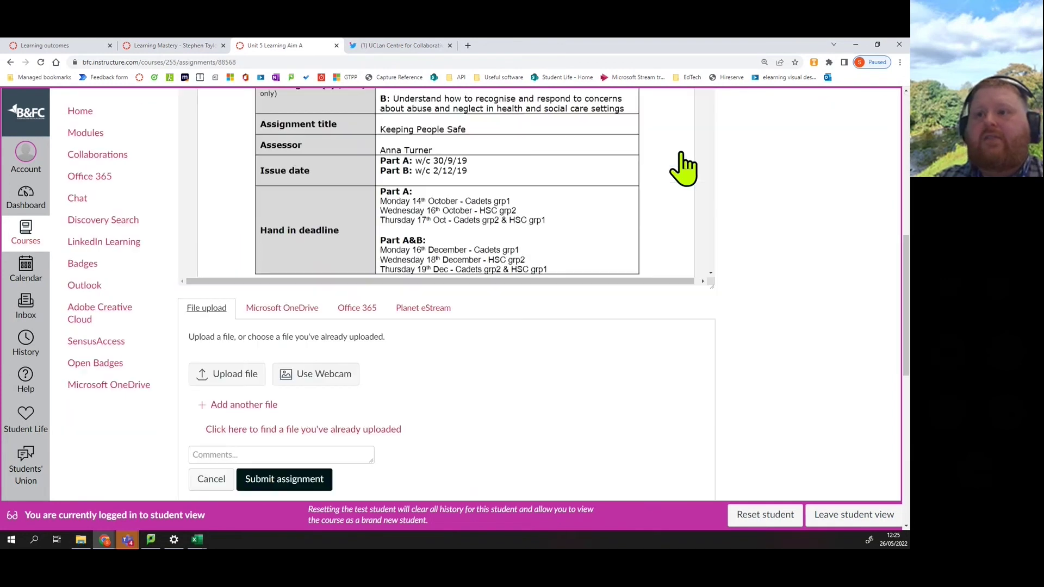
{"action": "left_click", "coordinate": [251, 376]}
{"action": "left_click", "coordinate": [234, 373]}
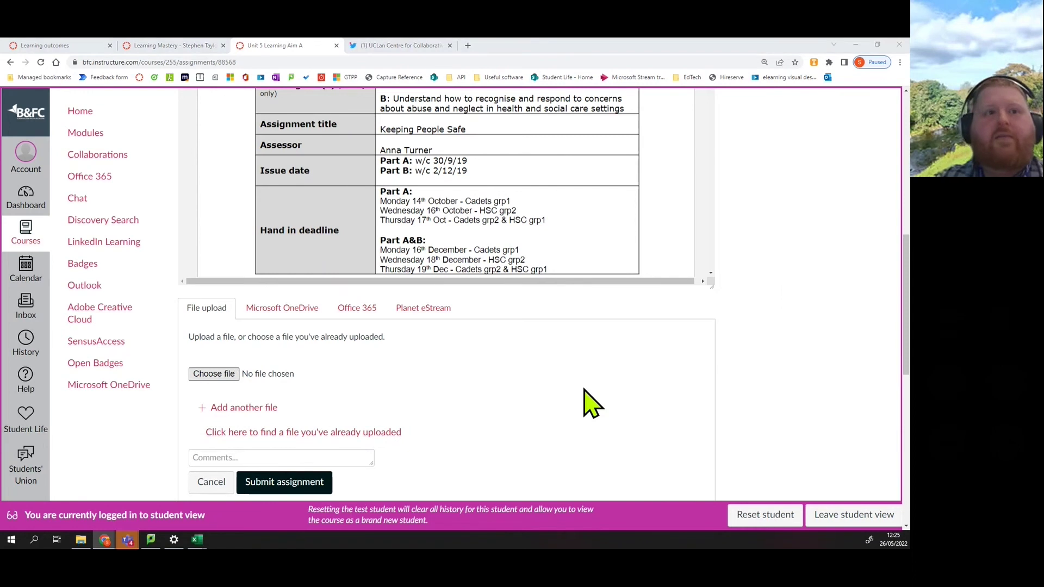
{"action": "scroll", "coordinate": [407, 163], "scroll_direction": "down", "scroll_amount": 2}
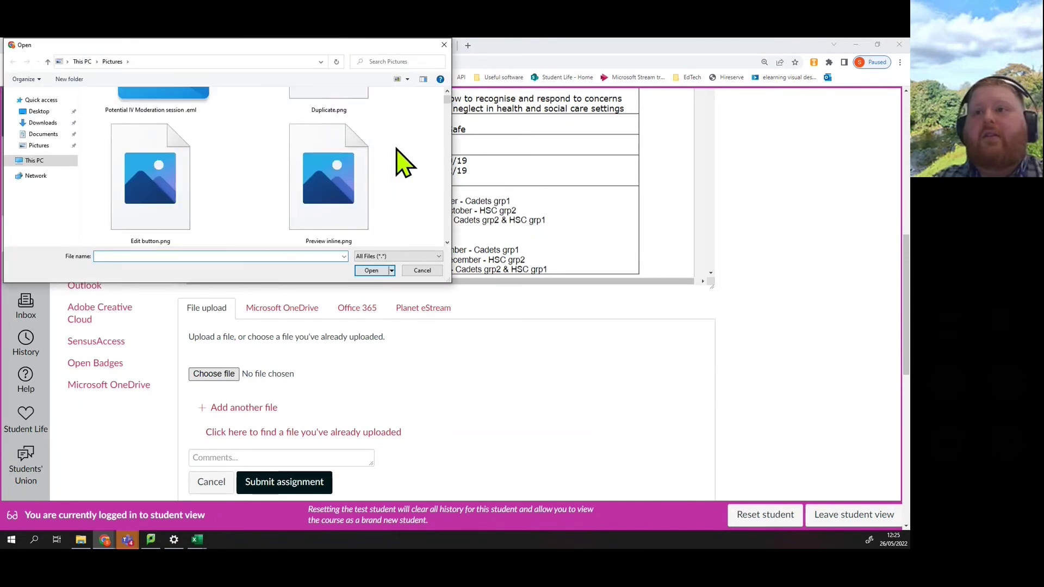
{"action": "scroll", "coordinate": [392, 153], "scroll_direction": "up", "scroll_amount": 2}
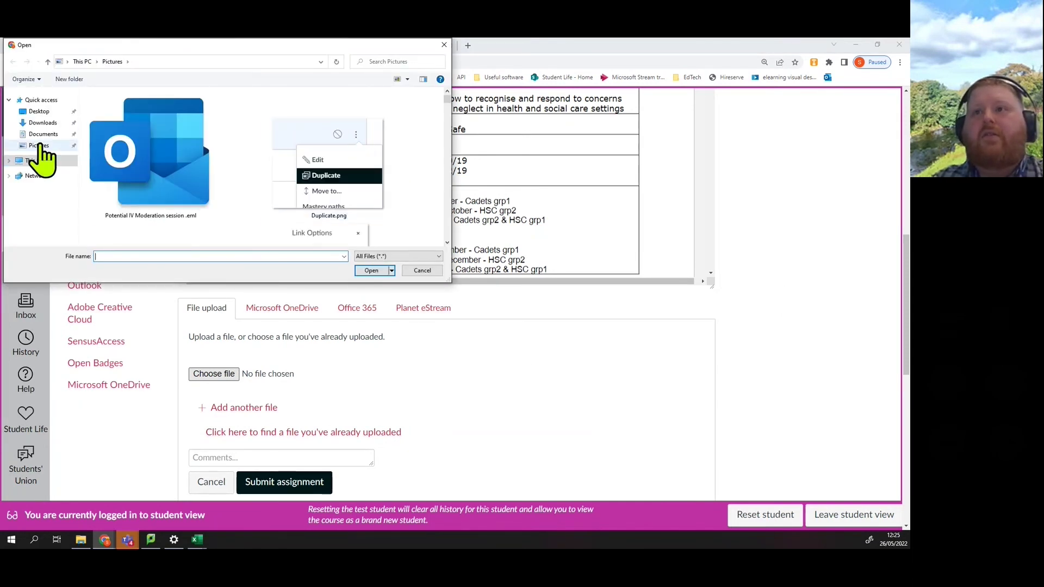
{"action": "left_click", "coordinate": [375, 176]}
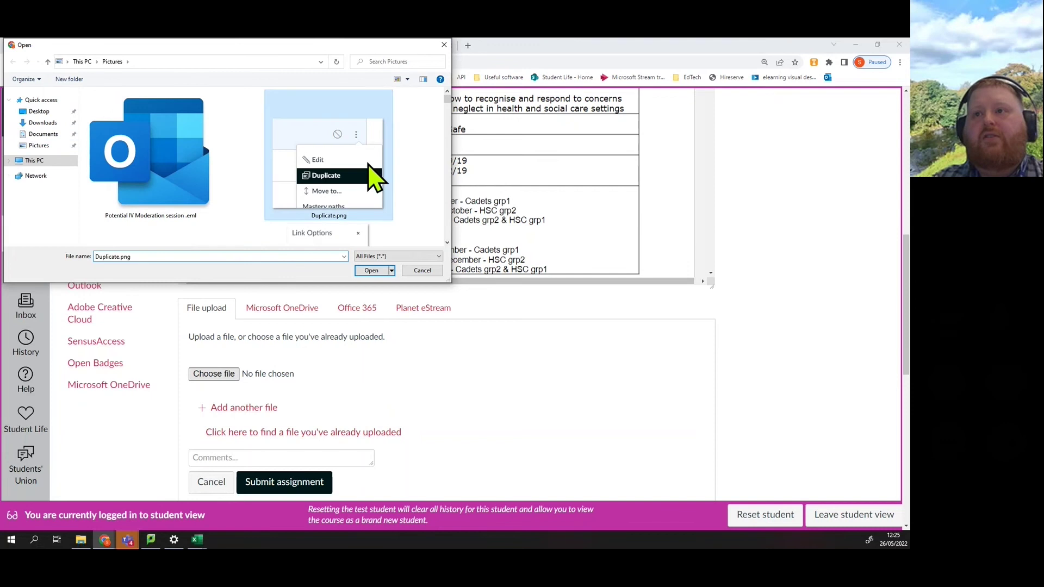
{"action": "left_click", "coordinate": [371, 271]}
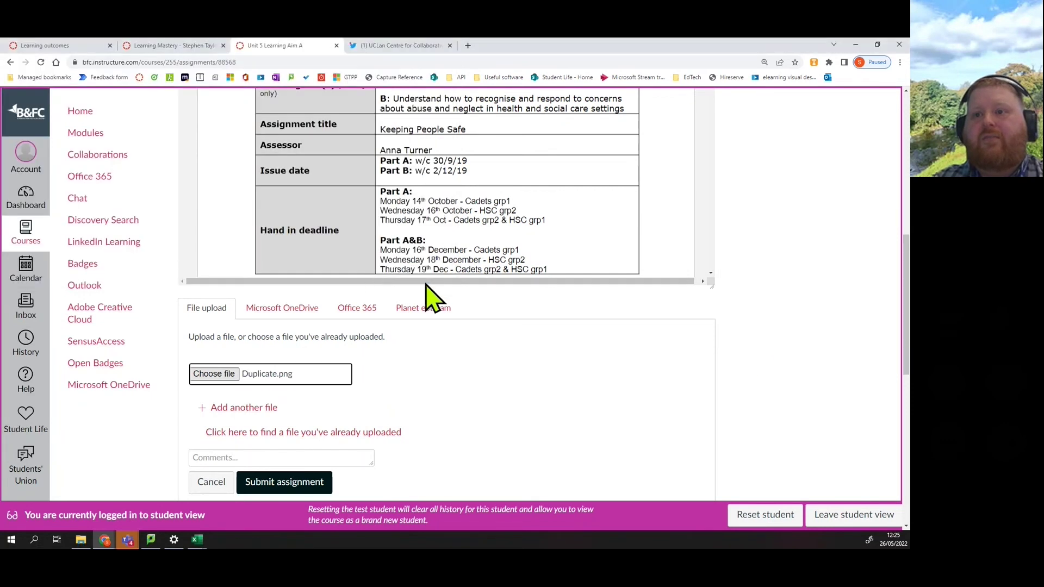
{"action": "left_click", "coordinate": [315, 480]}
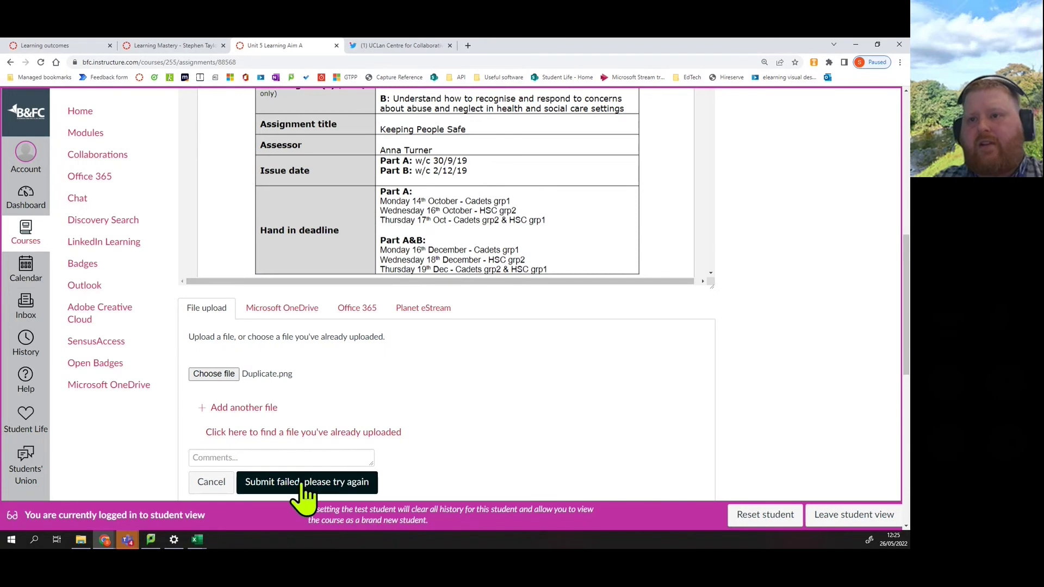
{"action": "left_click", "coordinate": [231, 374]}
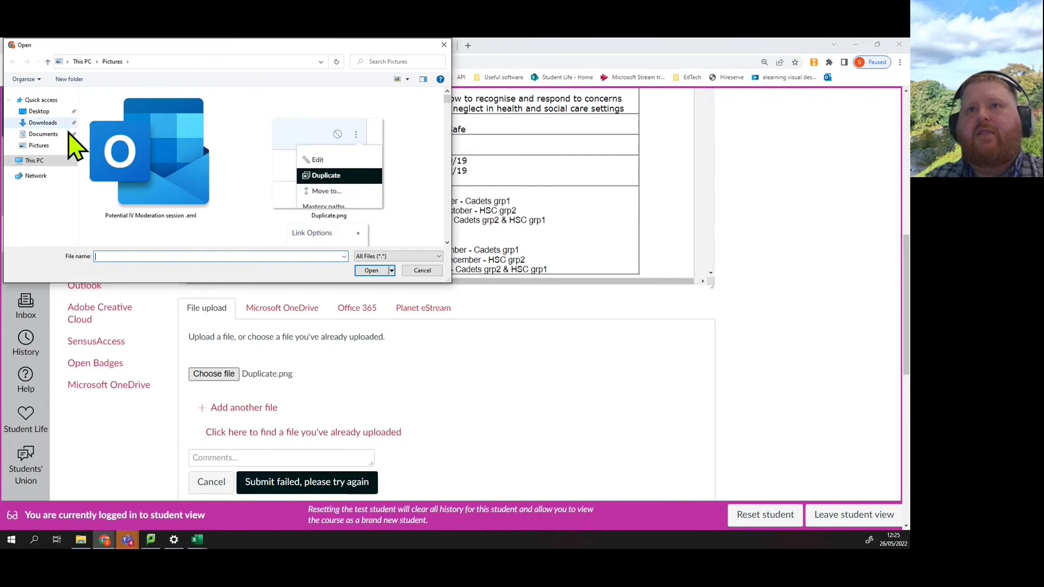
{"action": "left_click", "coordinate": [48, 134]}
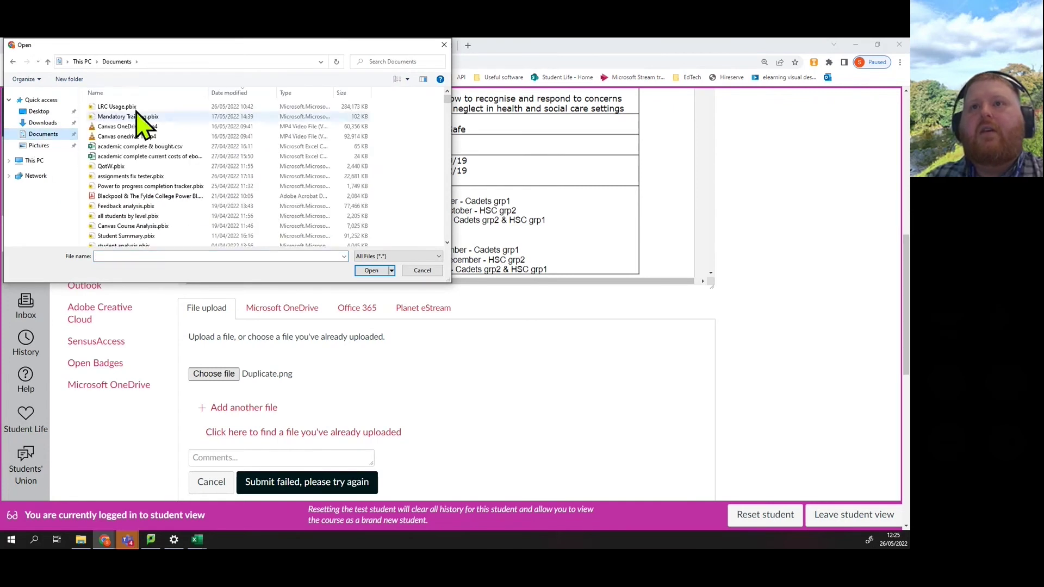
{"action": "scroll", "coordinate": [212, 115], "scroll_direction": "down", "scroll_amount": 2}
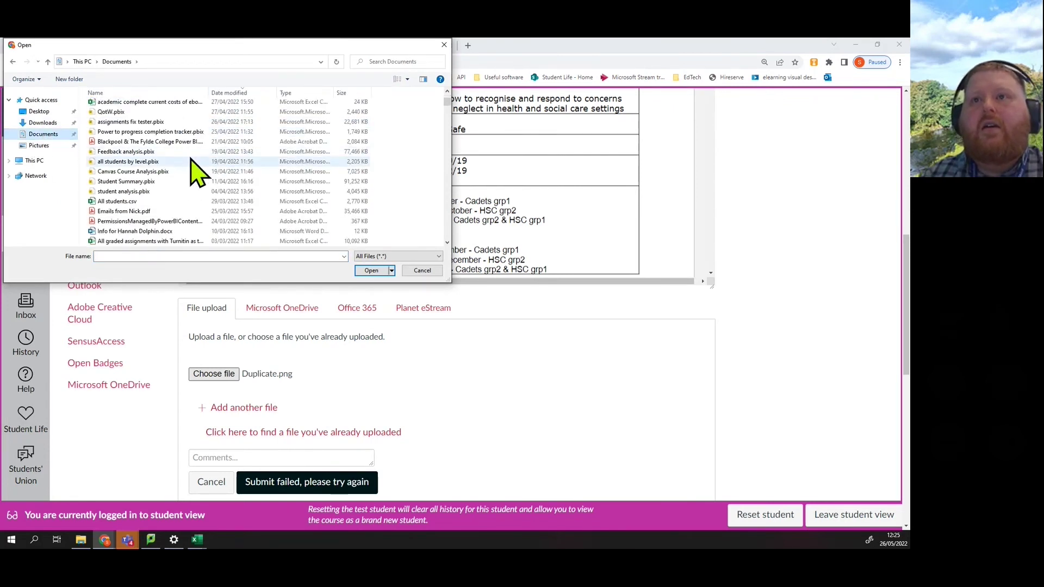
{"action": "scroll", "coordinate": [196, 155], "scroll_direction": "down", "scroll_amount": 2}
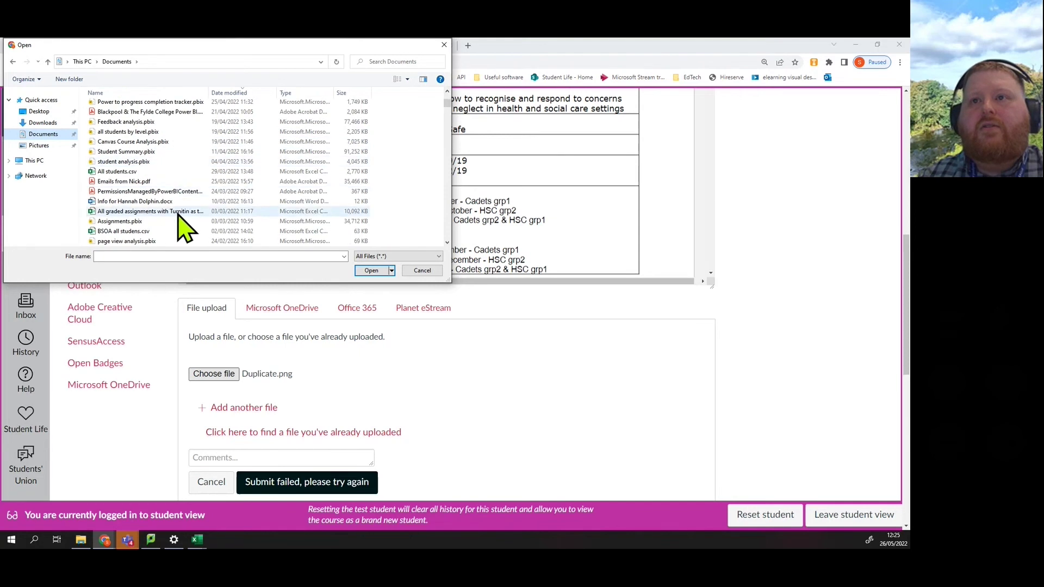
{"action": "scroll", "coordinate": [188, 235], "scroll_direction": "down", "scroll_amount": 1}
{"action": "scroll", "coordinate": [187, 236], "scroll_direction": "down", "scroll_amount": 3}
{"action": "scroll", "coordinate": [188, 235], "scroll_direction": "up", "scroll_amount": 3}
{"action": "scroll", "coordinate": [188, 235], "scroll_direction": "down", "scroll_amount": 2}
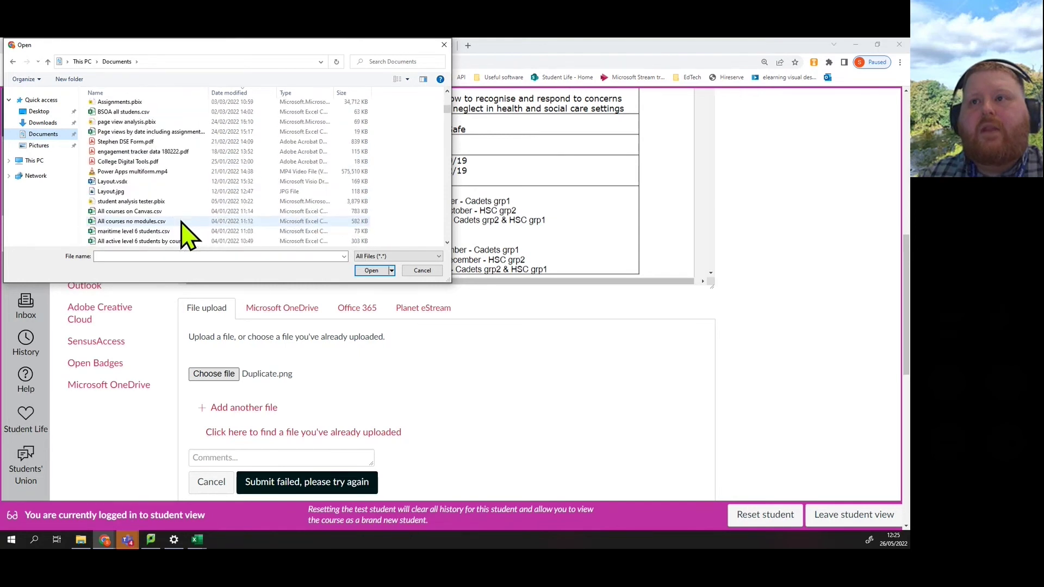
{"action": "left_click", "coordinate": [422, 270]}
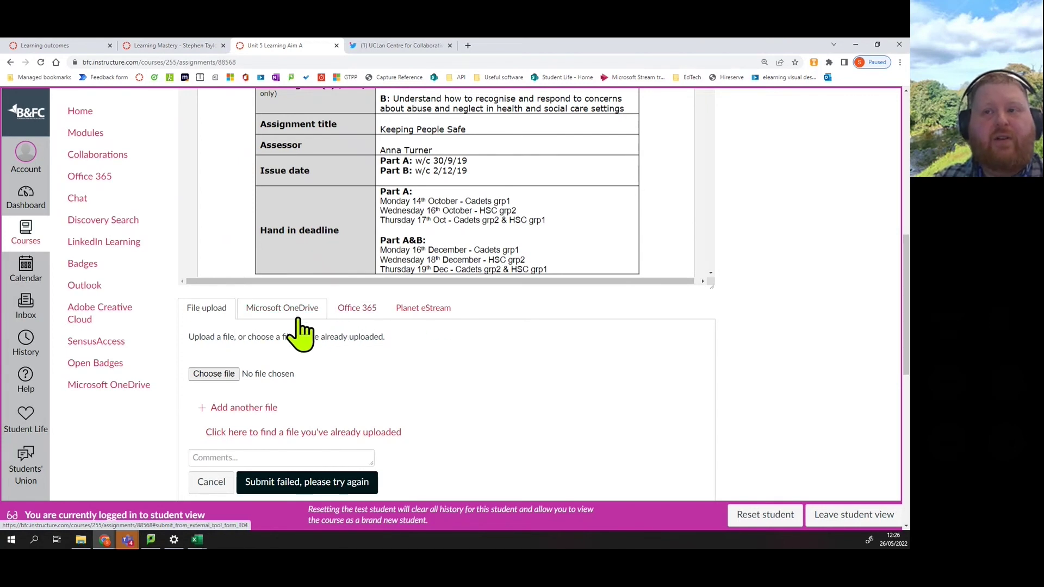
Submit Masters App.docx from the Microsoft OneDrive files as the test student's assignment and acknowledge the processing notice.
{"action": "left_click", "coordinate": [281, 312]}
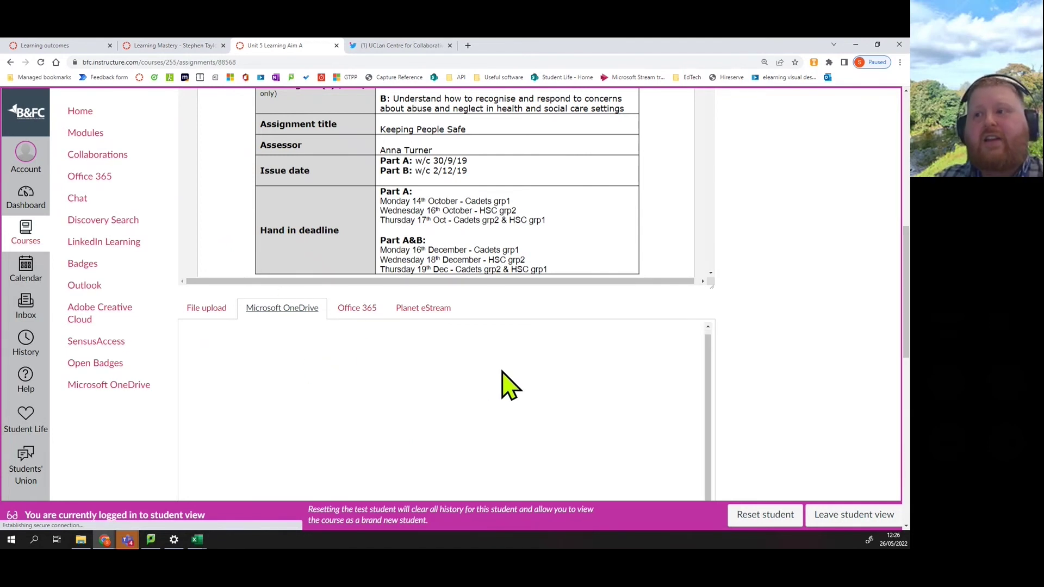
{"action": "scroll", "coordinate": [501, 371], "scroll_direction": "down", "scroll_amount": 4}
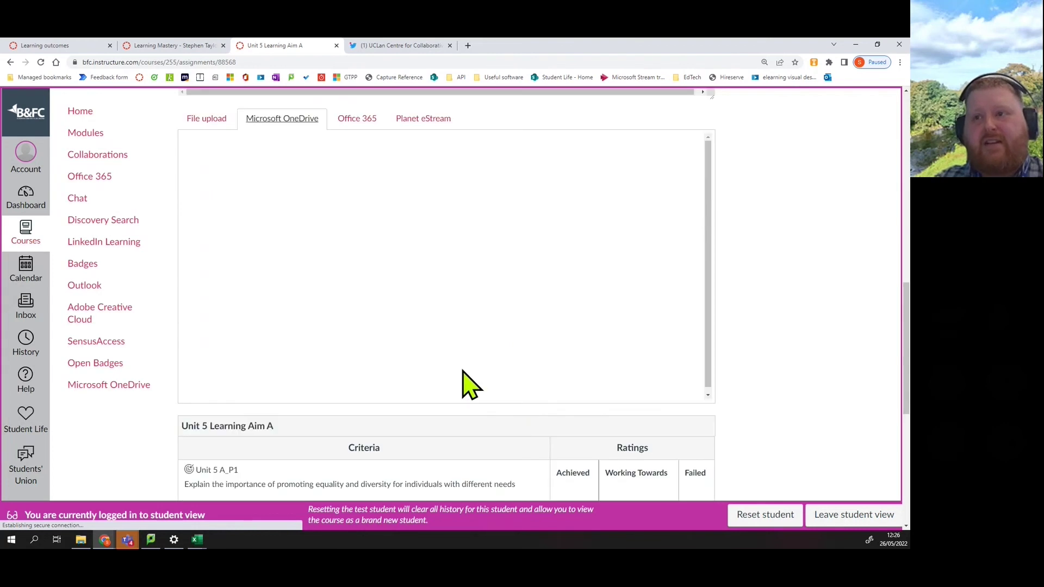
{"action": "scroll", "coordinate": [431, 326], "scroll_direction": "up", "scroll_amount": 2}
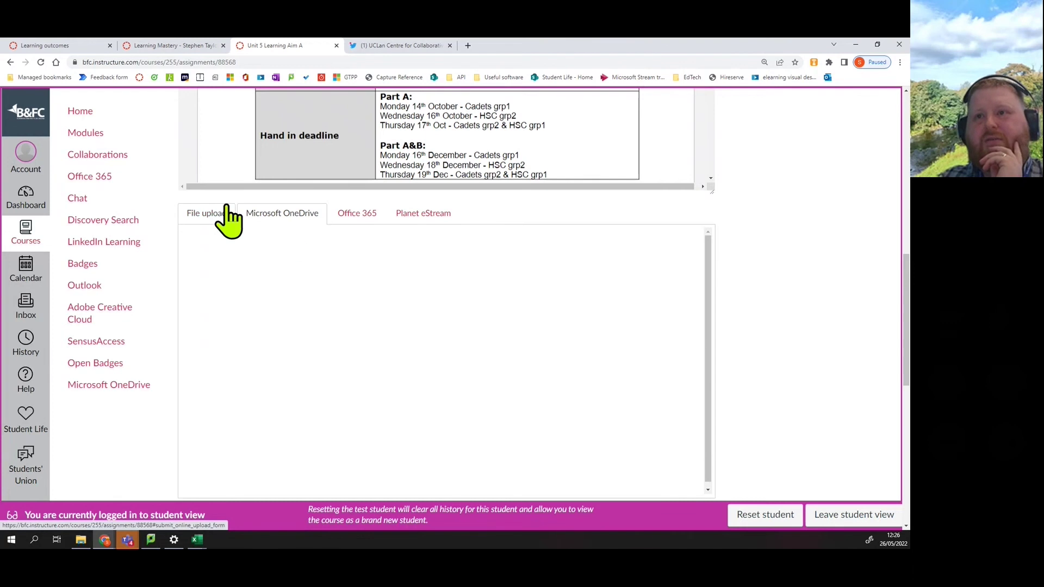
{"action": "left_click", "coordinate": [271, 212]}
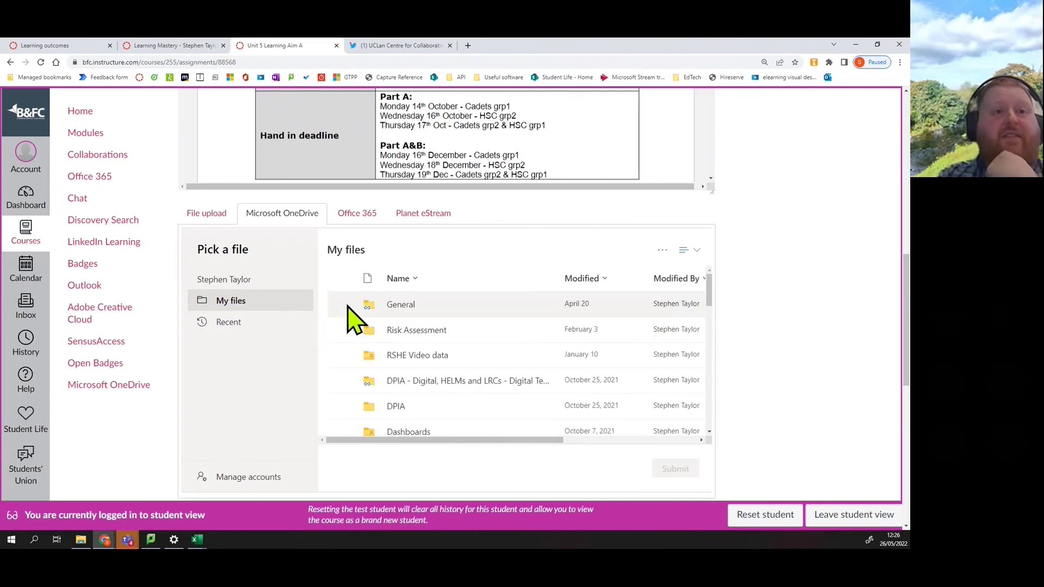
{"action": "scroll", "coordinate": [429, 337], "scroll_direction": "down", "scroll_amount": 2}
{"action": "scroll", "coordinate": [443, 342], "scroll_direction": "down", "scroll_amount": 10}
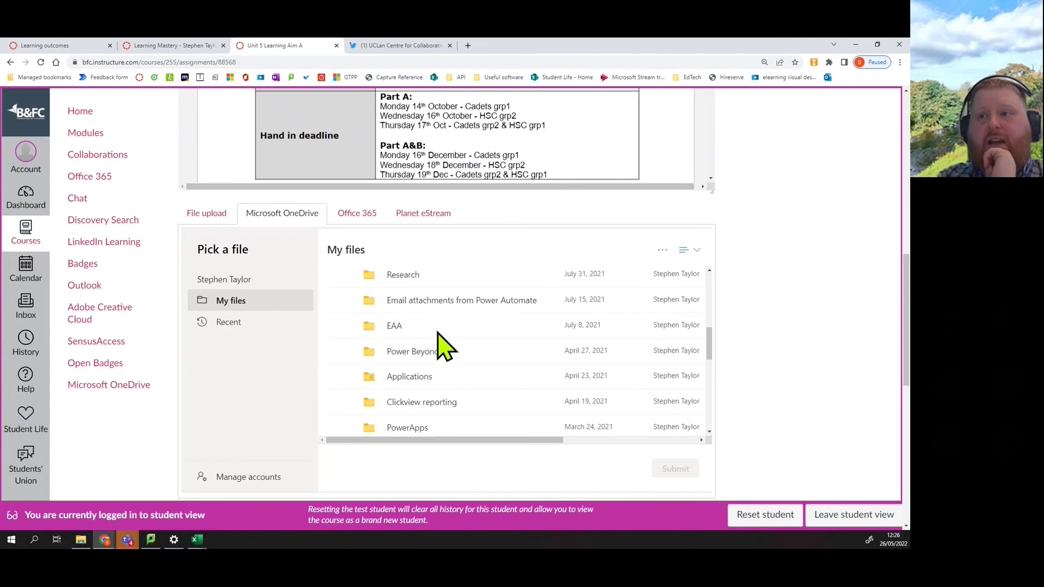
{"action": "scroll", "coordinate": [444, 353], "scroll_direction": "down", "scroll_amount": 10}
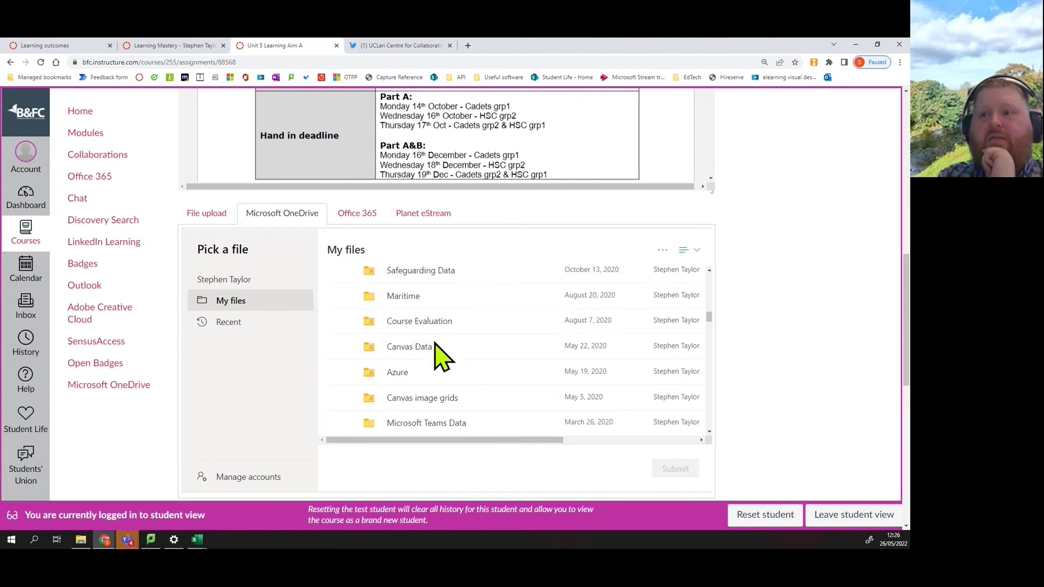
{"action": "scroll", "coordinate": [444, 362], "scroll_direction": "down", "scroll_amount": 10}
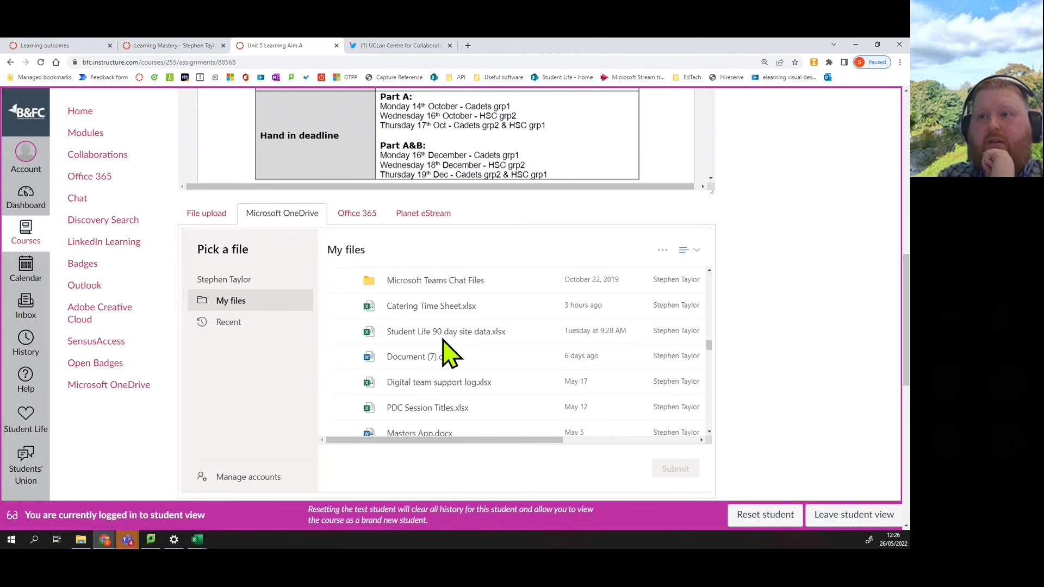
{"action": "left_click", "coordinate": [424, 347]}
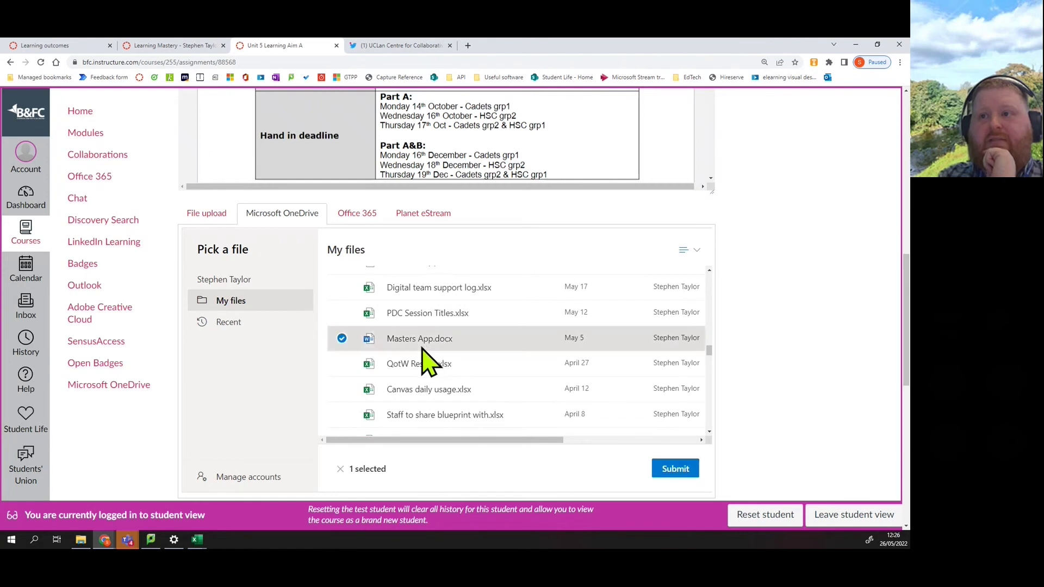
{"action": "left_click", "coordinate": [674, 469]}
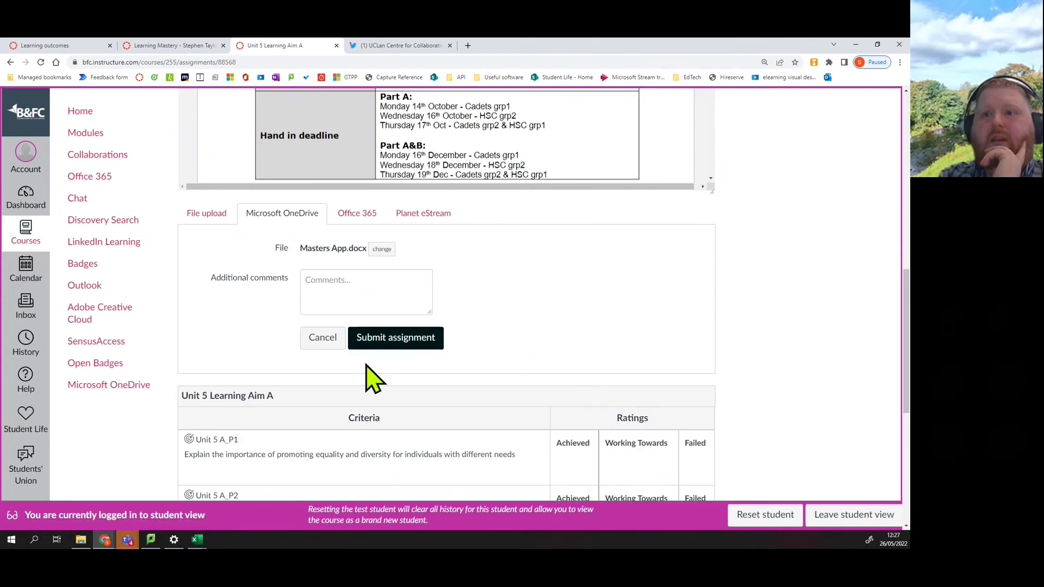
{"action": "left_click", "coordinate": [380, 342]}
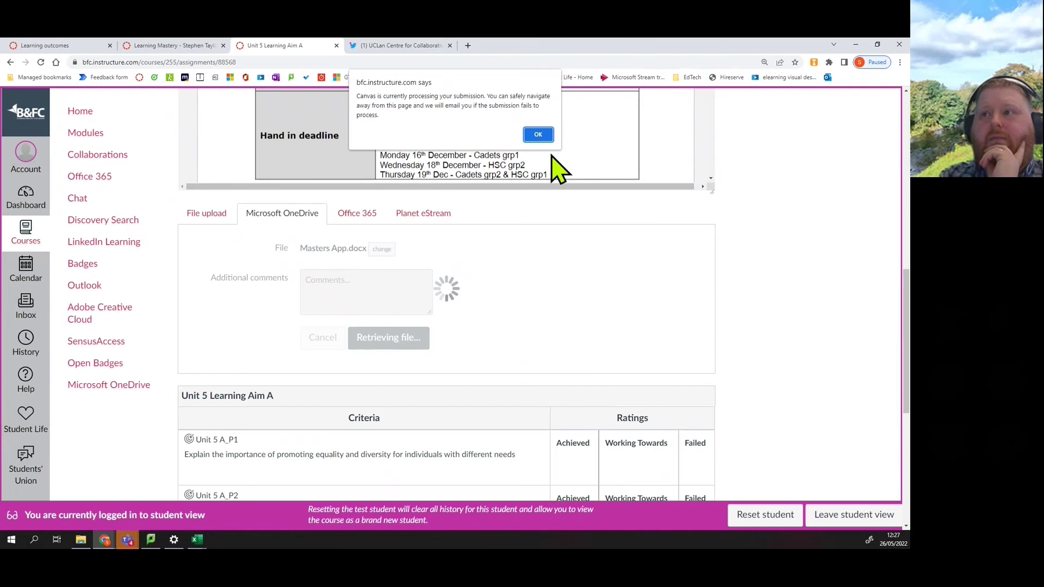
{"action": "left_click", "coordinate": [544, 137]}
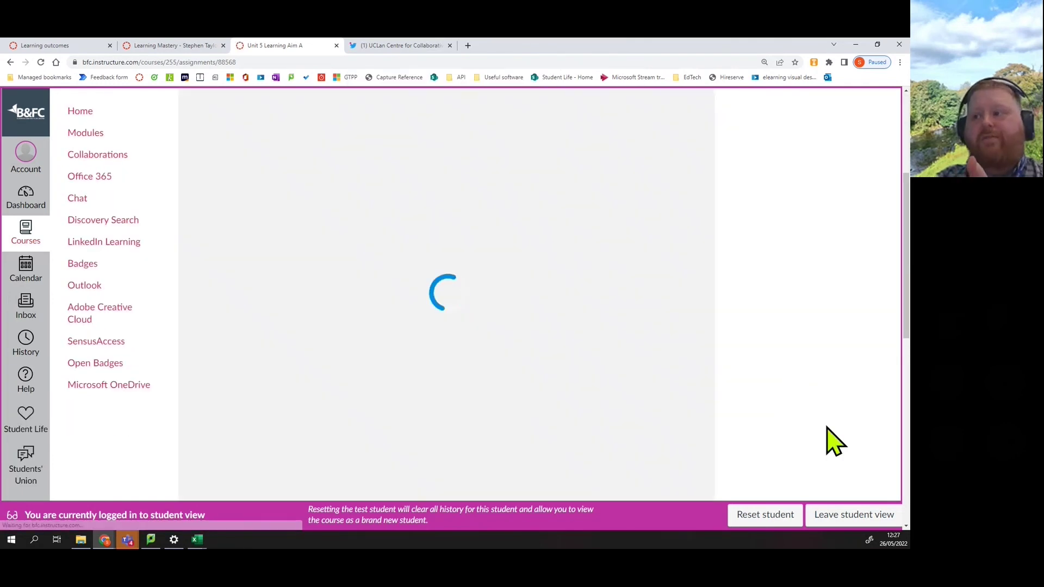
Leave student view and open the test student's submission in SpeedGrader with its rubric displayed.
{"action": "left_click", "coordinate": [837, 519]}
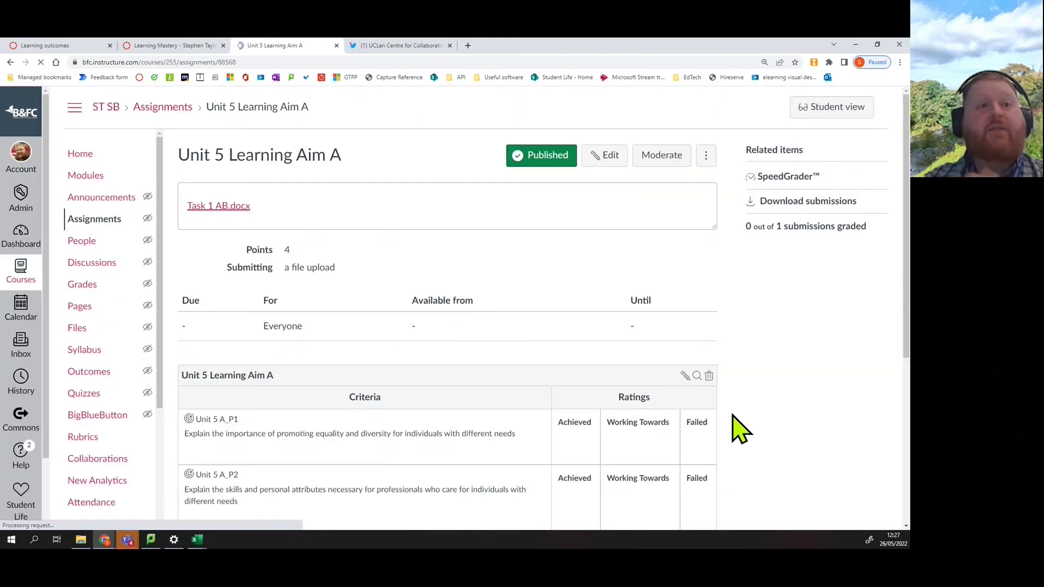
{"action": "left_click", "coordinate": [766, 179]}
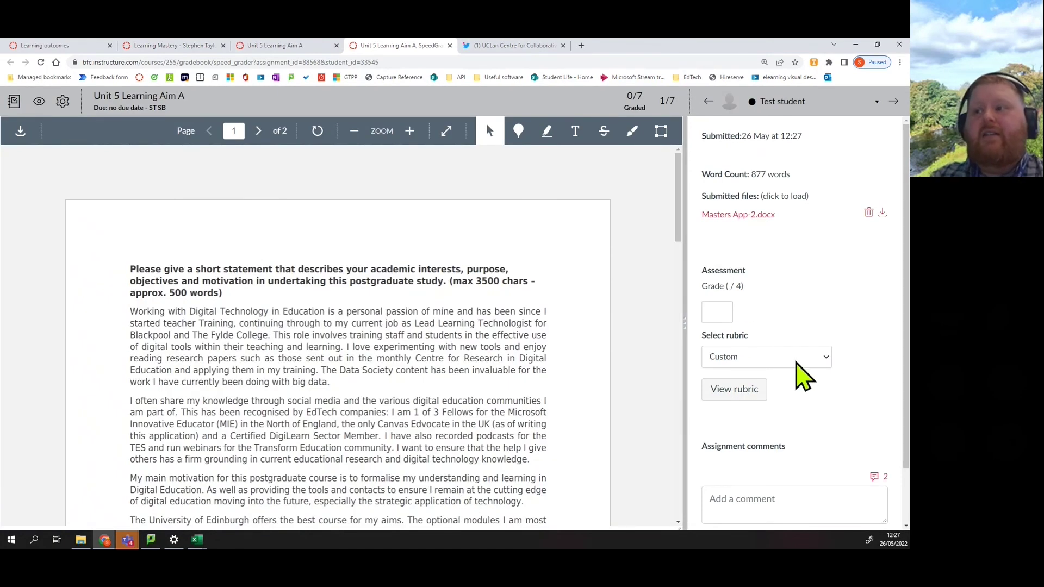
{"action": "left_click", "coordinate": [802, 377]}
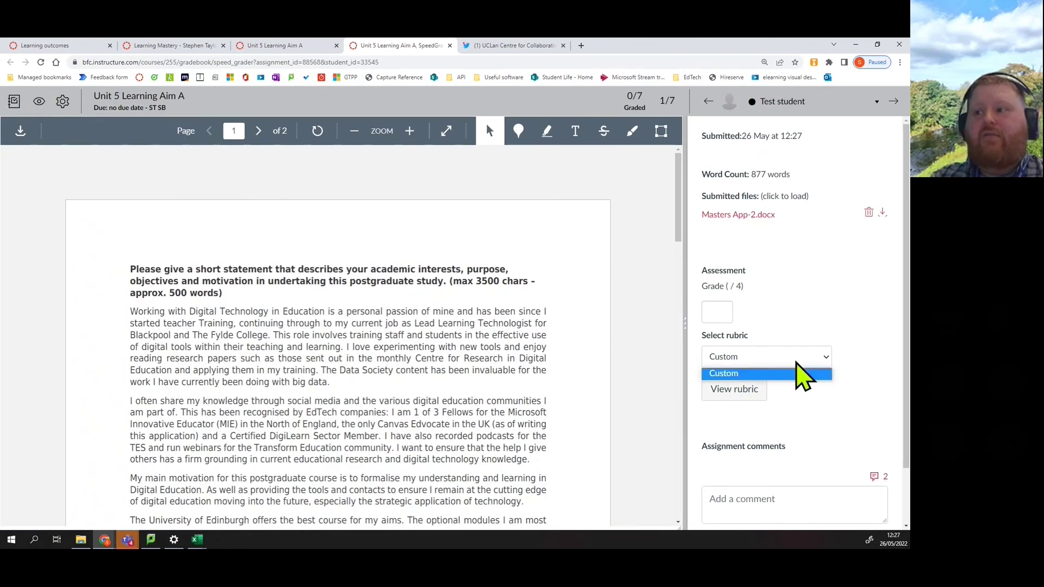
{"action": "left_click", "coordinate": [759, 396]}
{"action": "scroll", "coordinate": [793, 354], "scroll_direction": "down", "scroll_amount": 2}
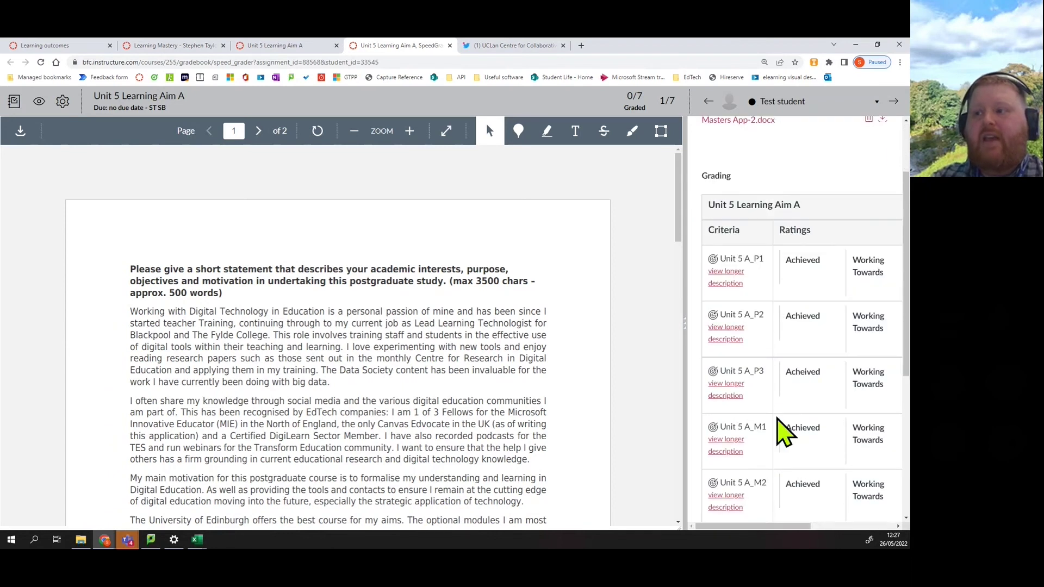
Rate A_P1, A_P2 and A_M1 as Achieved, A_P3 and A_M2 as Working Towards and A_D1 as Failed, and save the rubric.
{"action": "mouse_move", "coordinate": [724, 525]}
{"action": "left_mouse_down"}
{"action": "mouse_move", "coordinate": [777, 536]}
{"action": "mouse_move", "coordinate": [728, 536]}
{"action": "left_mouse_up"}
{"action": "left_click", "coordinate": [808, 286]}
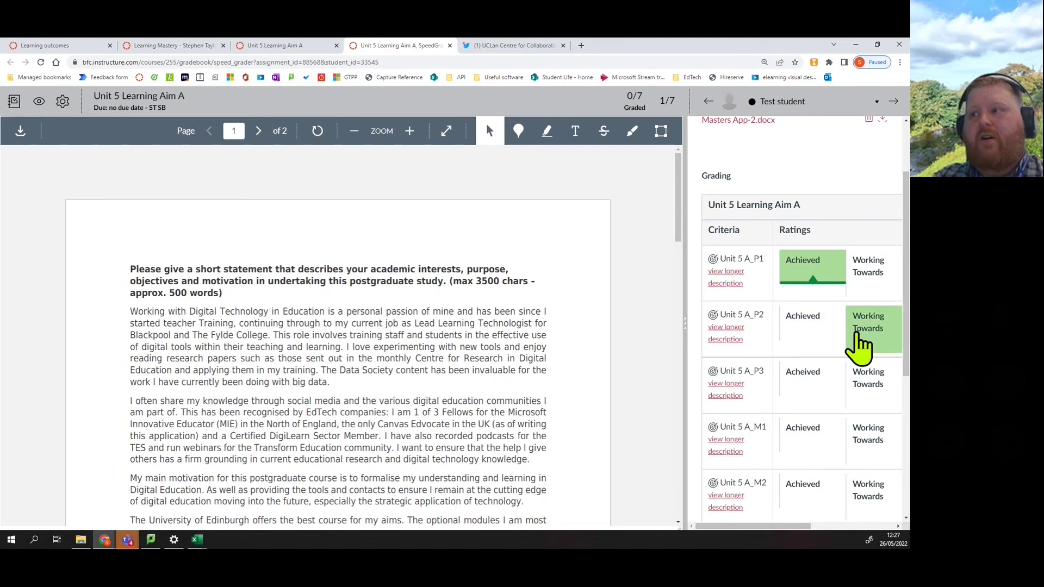
{"action": "left_click", "coordinate": [822, 336]}
{"action": "left_click", "coordinate": [876, 379]}
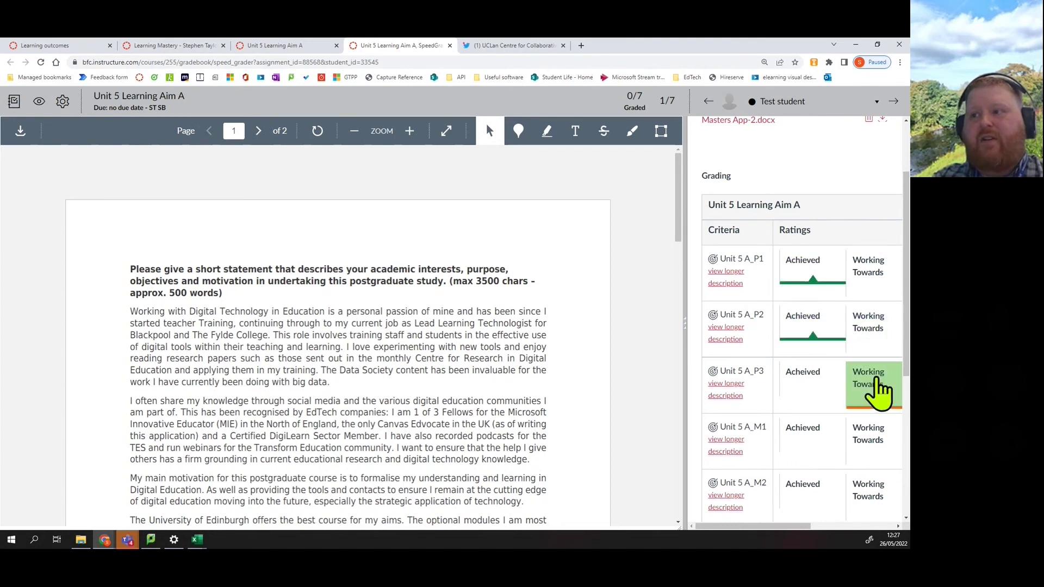
{"action": "left_click", "coordinate": [832, 450]}
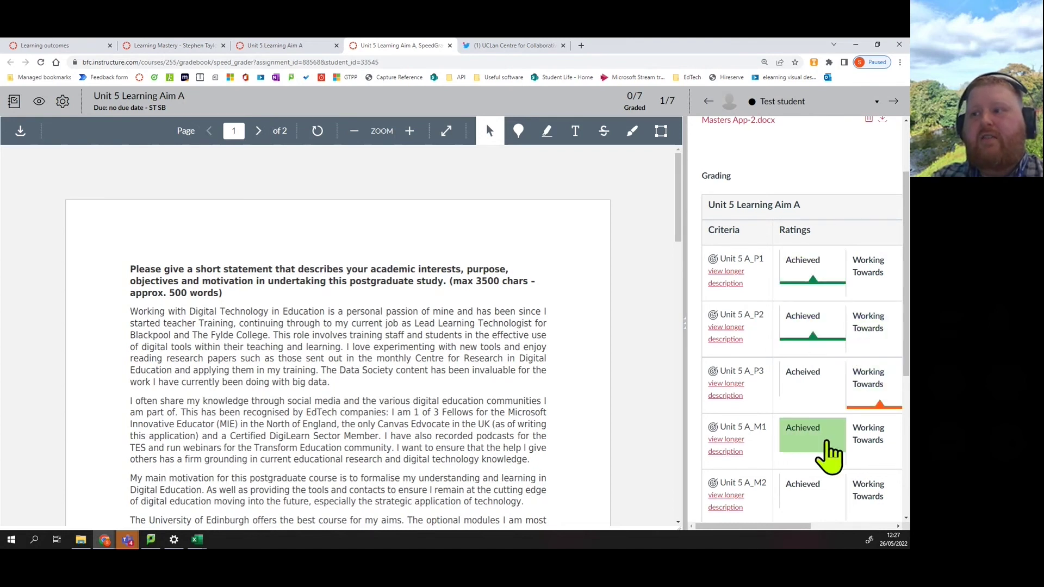
{"action": "left_click", "coordinate": [875, 492]}
{"action": "scroll", "coordinate": [870, 492], "scroll_direction": "down", "scroll_amount": 2}
{"action": "mouse_move", "coordinate": [797, 526]}
{"action": "left_mouse_down"}
{"action": "mouse_move", "coordinate": [832, 530]}
{"action": "mouse_move", "coordinate": [781, 530]}
{"action": "left_mouse_up"}
{"action": "left_click", "coordinate": [843, 471]}
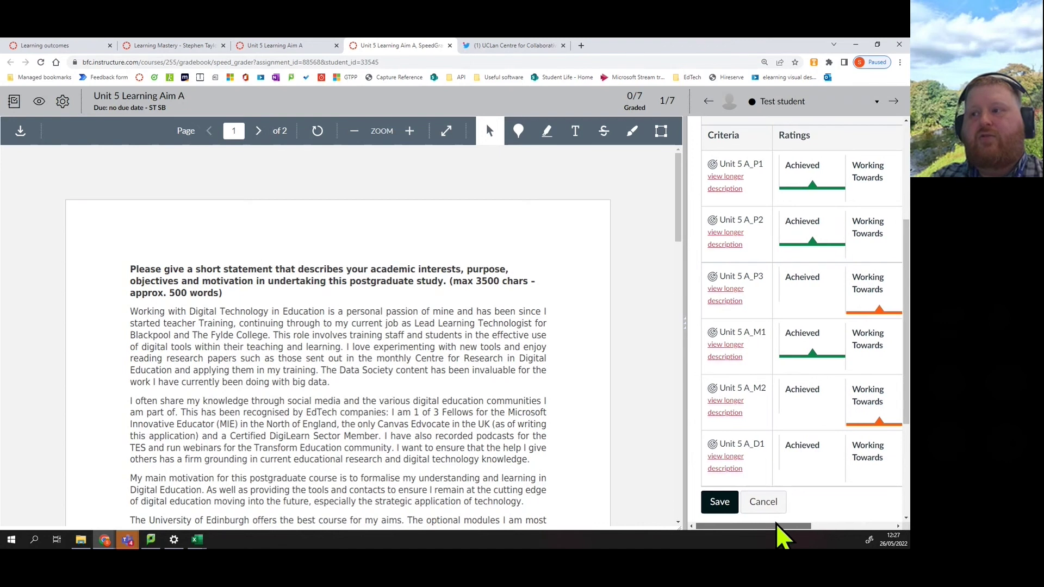
{"action": "left_click", "coordinate": [731, 508]}
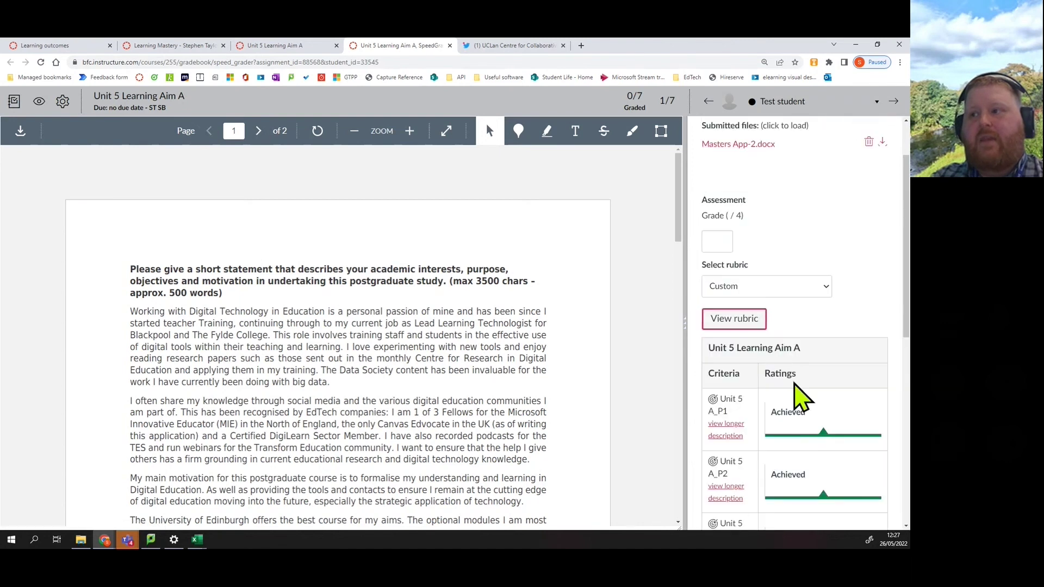
Review the saved rubric ratings and try the overall grades Refer and Pass on the submission.
{"action": "scroll", "coordinate": [796, 394], "scroll_direction": "down", "scroll_amount": 2}
{"action": "scroll", "coordinate": [792, 402], "scroll_direction": "down", "scroll_amount": 5}
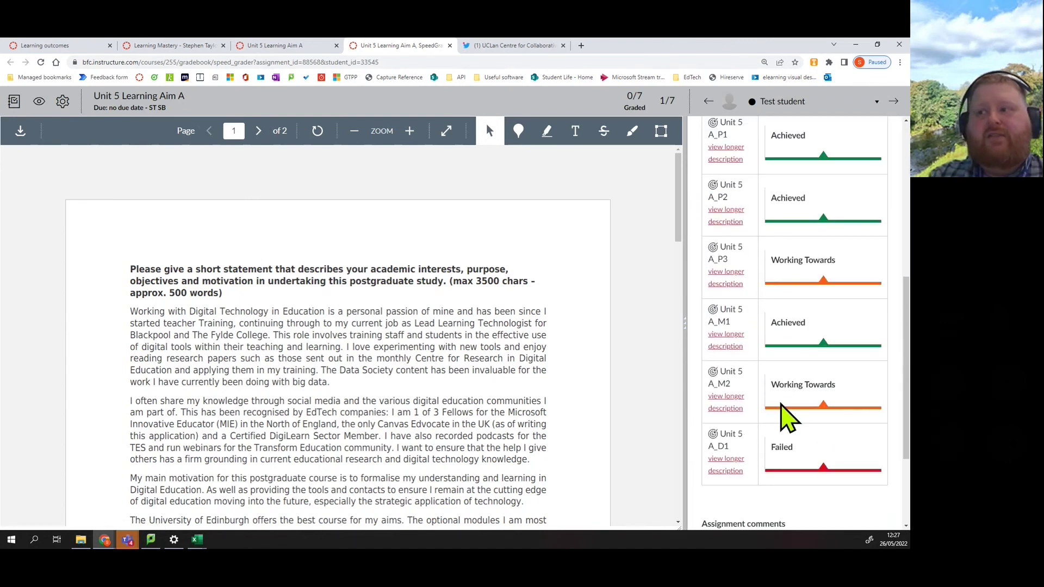
{"action": "scroll", "coordinate": [785, 410], "scroll_direction": "up", "scroll_amount": 7}
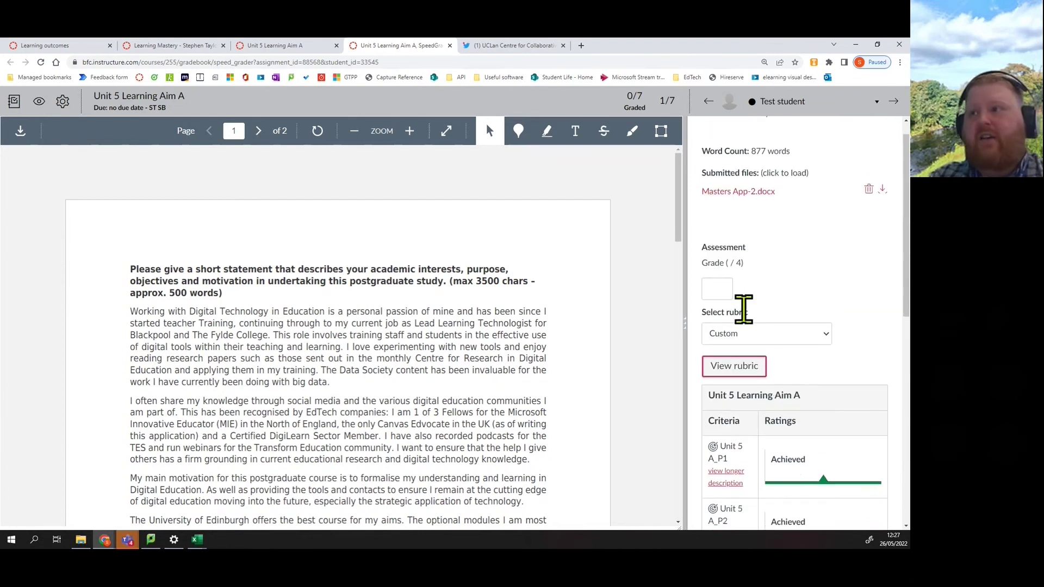
{"action": "left_click", "coordinate": [724, 290]}
{"action": "key", "text": "Return"}
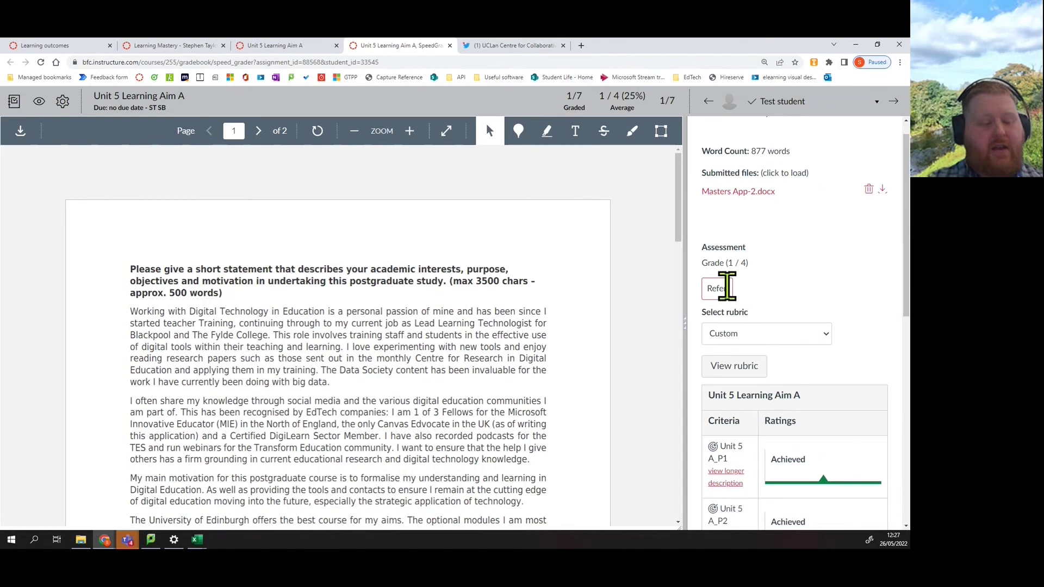
{"action": "type", "text": "Pass"}
{"action": "key", "text": "Return"}
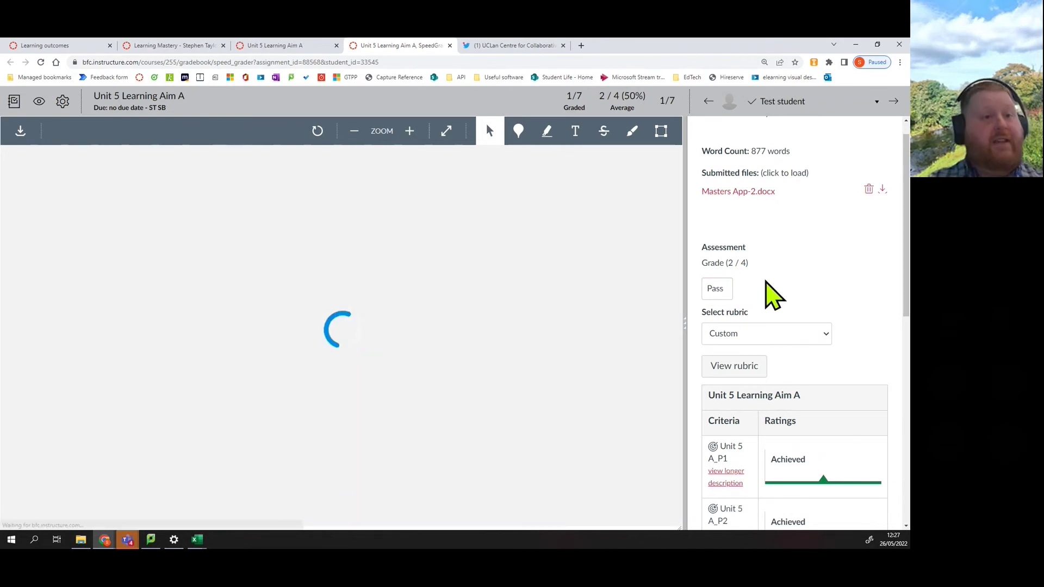
Try the overall grades 3 and 4 on the test student's submission.
{"action": "left_click", "coordinate": [708, 288]}
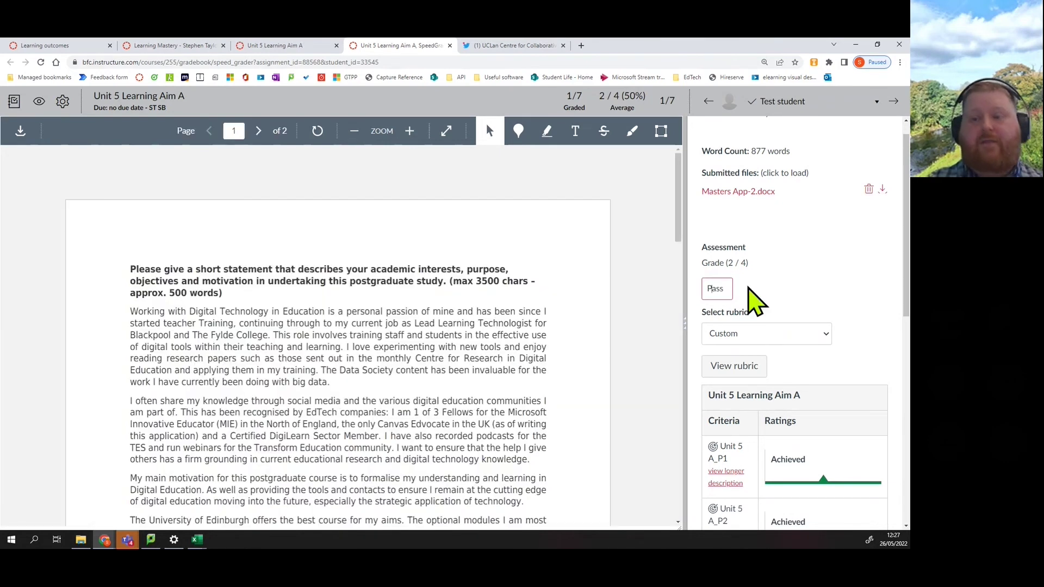
{"action": "type", "text": "3"}
{"action": "key", "text": "Return"}
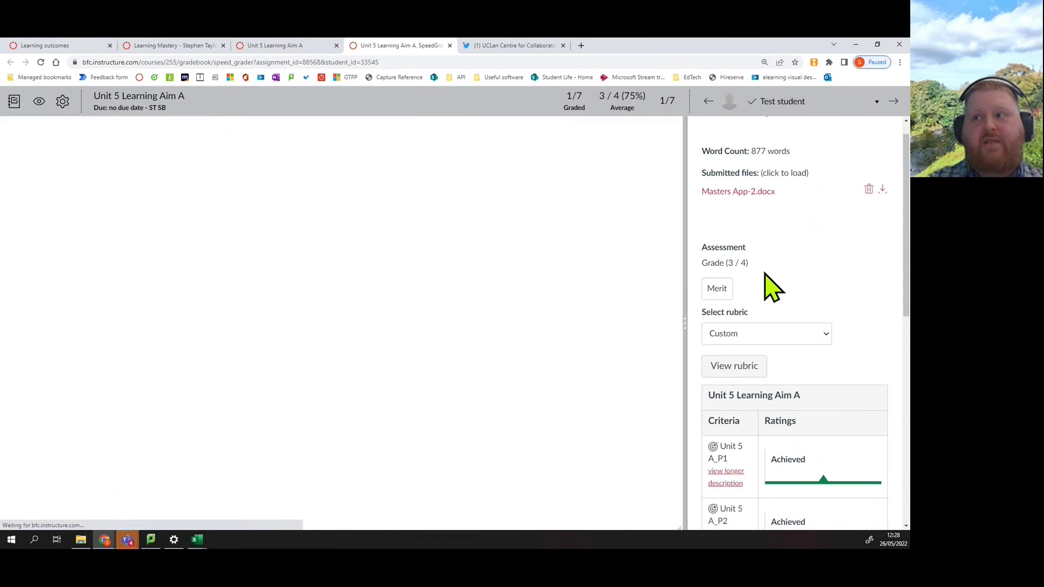
{"action": "left_click", "coordinate": [717, 288]}
{"action": "type", "text": "4"}
{"action": "key", "text": "Return"}
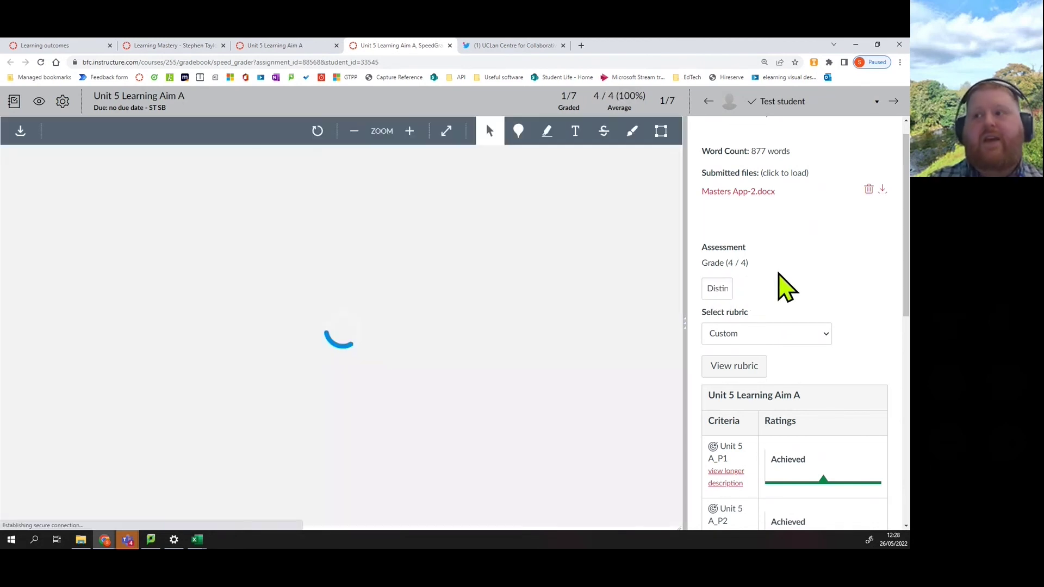
Set the overall grade of the test student's submission to 1.
{"action": "left_click", "coordinate": [719, 288]}
{"action": "type", "text": "12"}
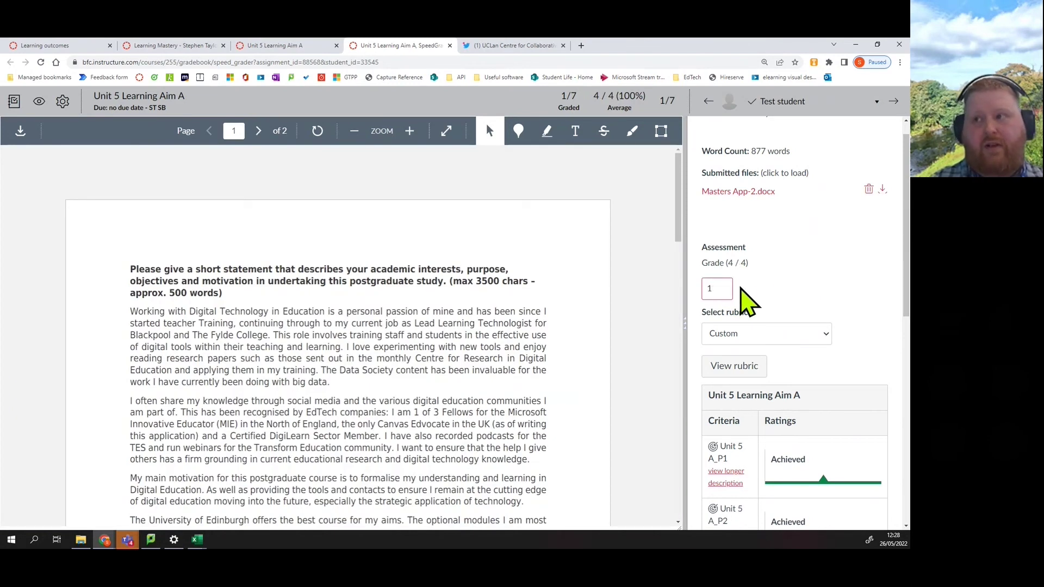
{"action": "key", "text": "Return"}
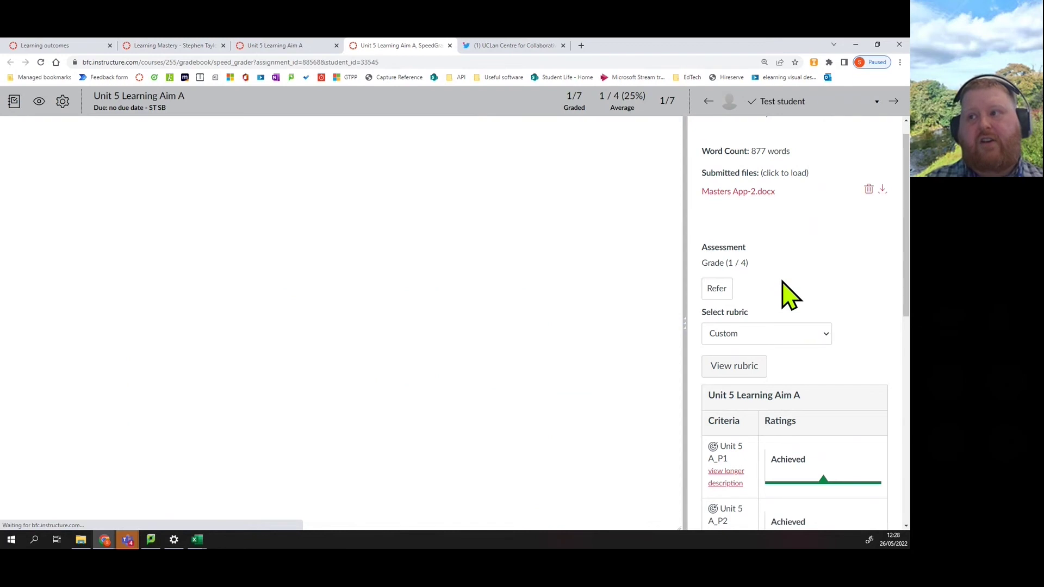
Widen the grading pane beside the submitted document and review the saved rubric ratings.
{"action": "scroll", "coordinate": [799, 277], "scroll_direction": "down", "scroll_amount": 1}
{"action": "scroll", "coordinate": [804, 272], "scroll_direction": "down", "scroll_amount": 8}
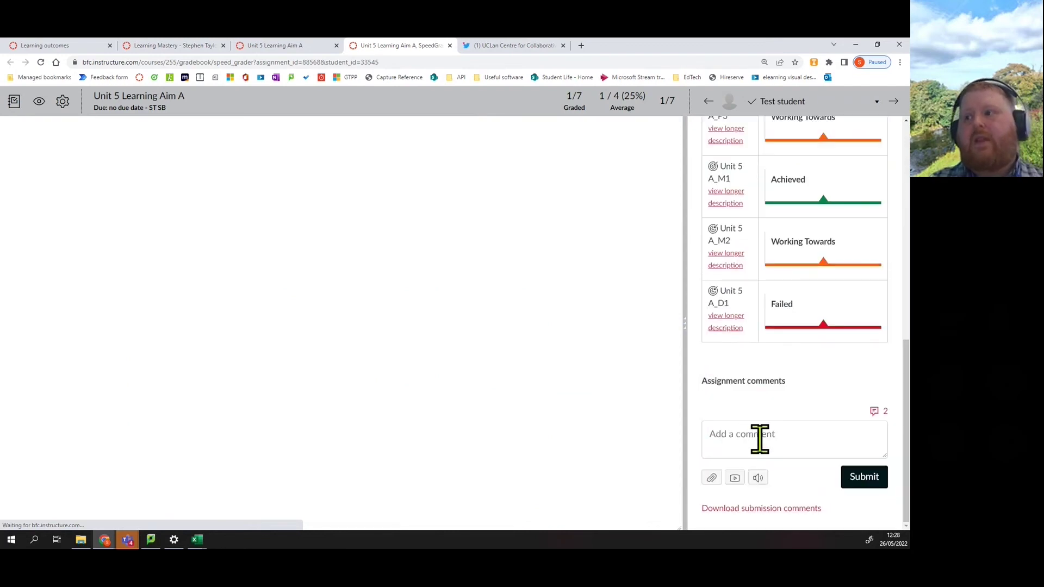
{"action": "left_click", "coordinate": [750, 438]}
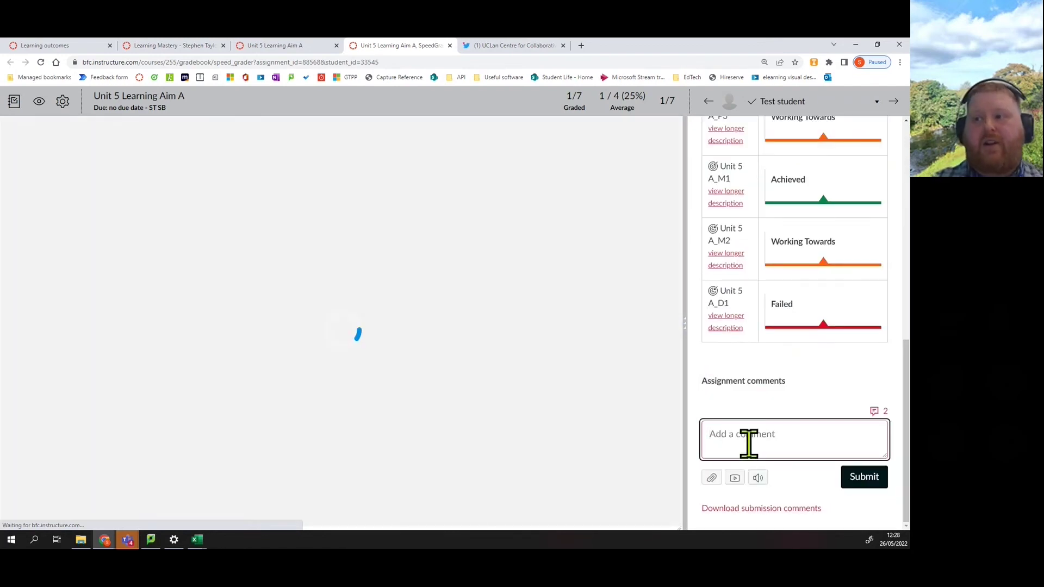
{"action": "left_click_drag", "start_coordinate": [686, 337], "coordinate": [483, 353]}
{"action": "scroll", "coordinate": [748, 310], "scroll_direction": "up", "scroll_amount": 8}
{"action": "scroll", "coordinate": [776, 380], "scroll_direction": "down", "scroll_amount": 1}
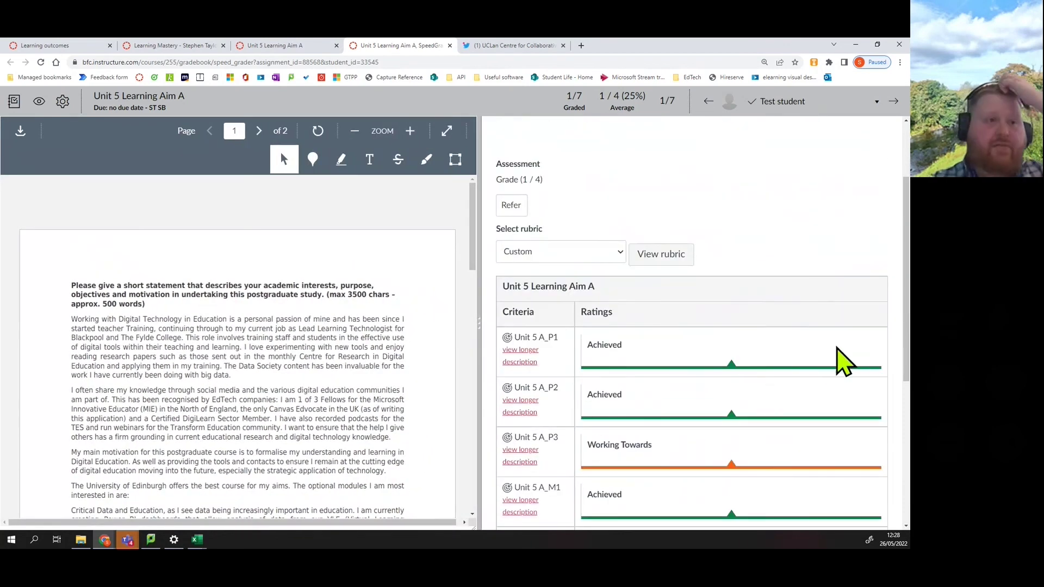
{"action": "scroll", "coordinate": [761, 442], "scroll_direction": "down", "scroll_amount": 2}
{"action": "scroll", "coordinate": [771, 403], "scroll_direction": "up", "scroll_amount": 2}
{"action": "scroll", "coordinate": [766, 402], "scroll_direction": "down", "scroll_amount": 4}
{"action": "scroll", "coordinate": [771, 413], "scroll_direction": "up", "scroll_amount": 4}
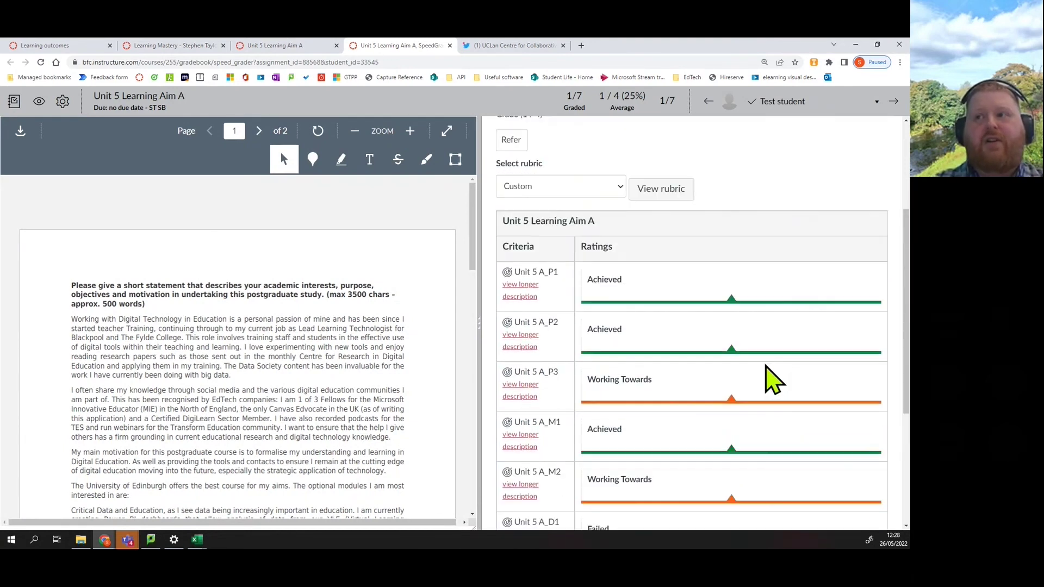
{"action": "scroll", "coordinate": [746, 372], "scroll_direction": "down", "scroll_amount": 1}
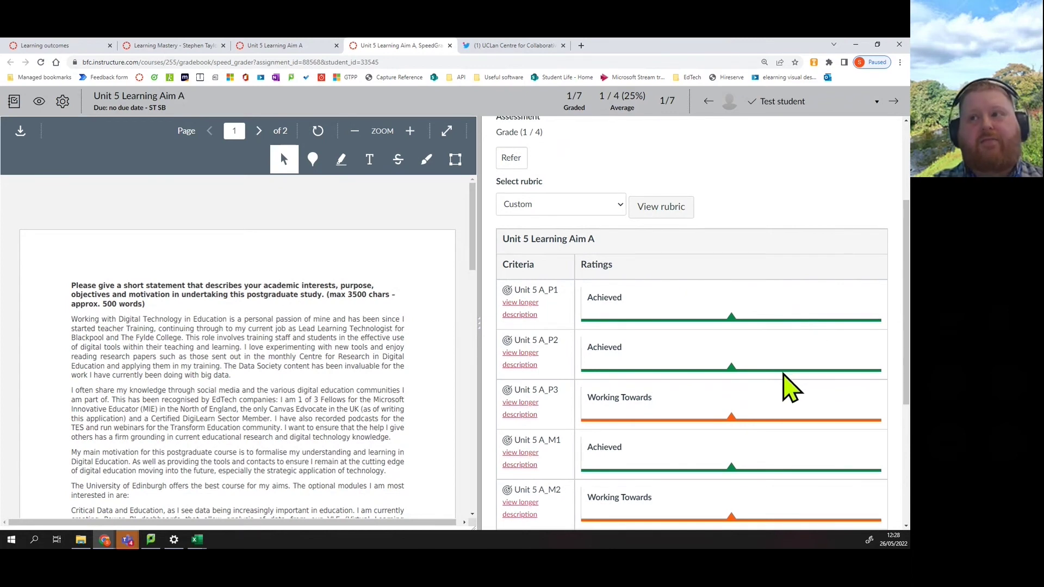
Submit the assignment comment "Keep working at it!" on the test student's submission.
{"action": "scroll", "coordinate": [783, 375], "scroll_direction": "down", "scroll_amount": 4}
{"action": "left_click", "coordinate": [589, 435]}
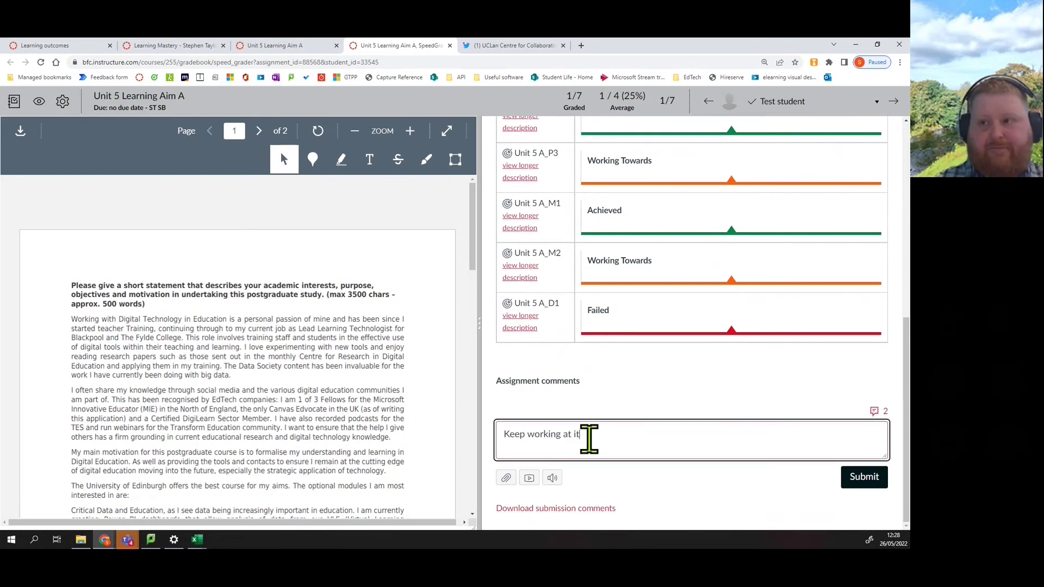
{"action": "left_click", "coordinate": [867, 478]}
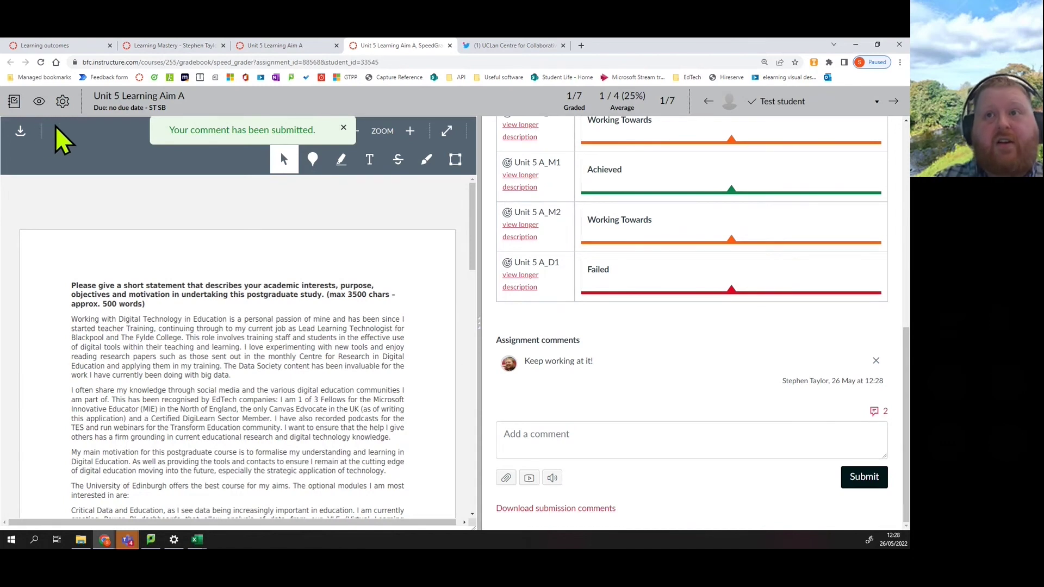
Leave grading and open the moderating teacher's profile from the course's people list.
{"action": "left_click", "coordinate": [116, 103]}
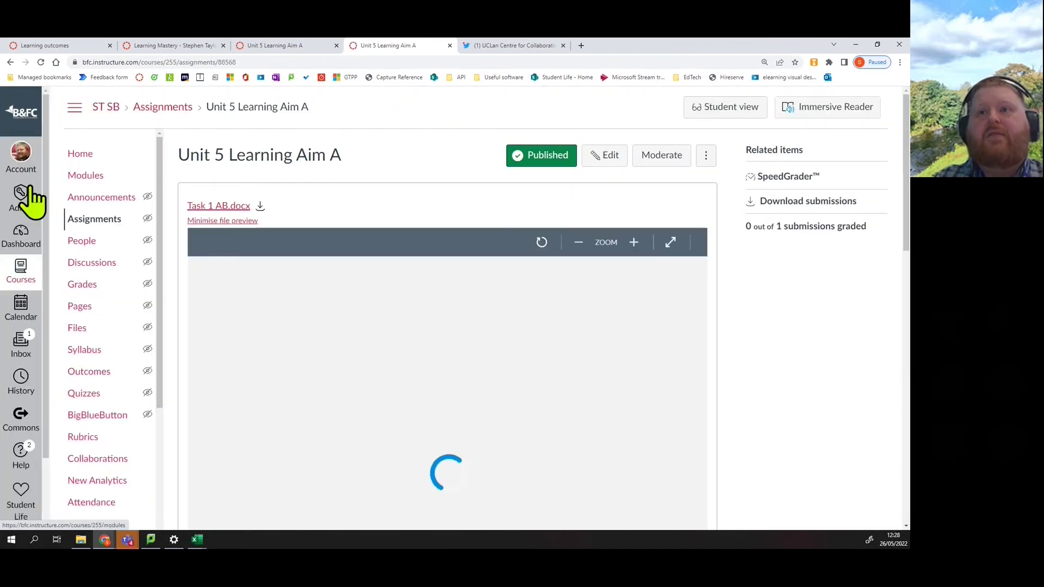
{"action": "left_click", "coordinate": [81, 243]}
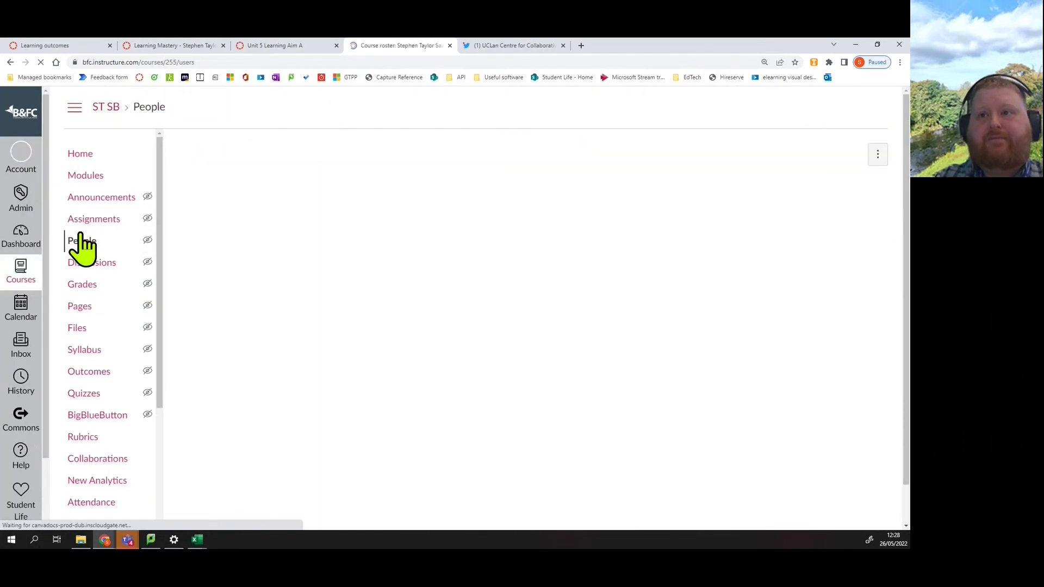
{"action": "left_click", "coordinate": [303, 231]}
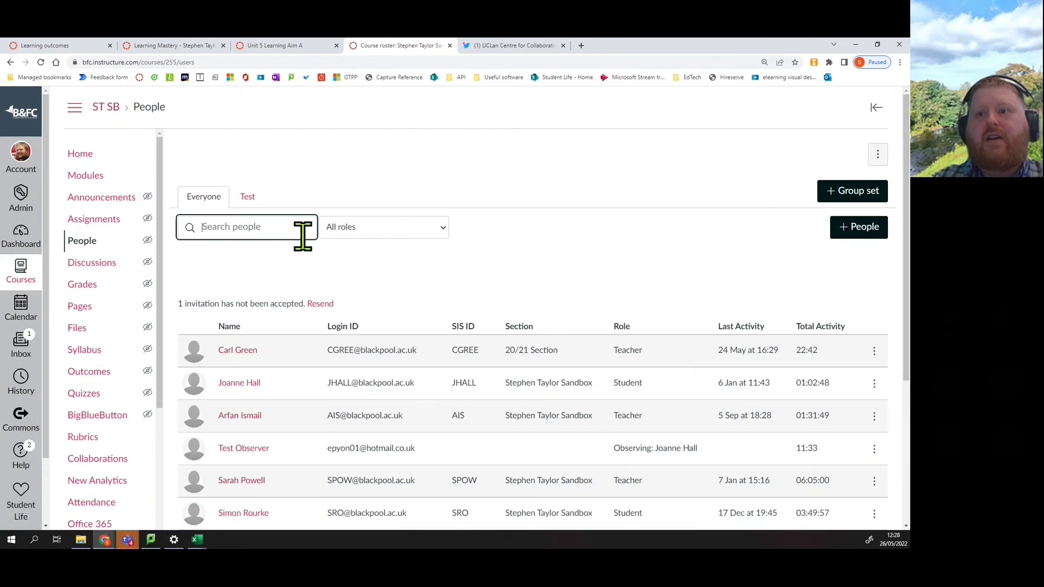
{"action": "left_click", "coordinate": [241, 352]}
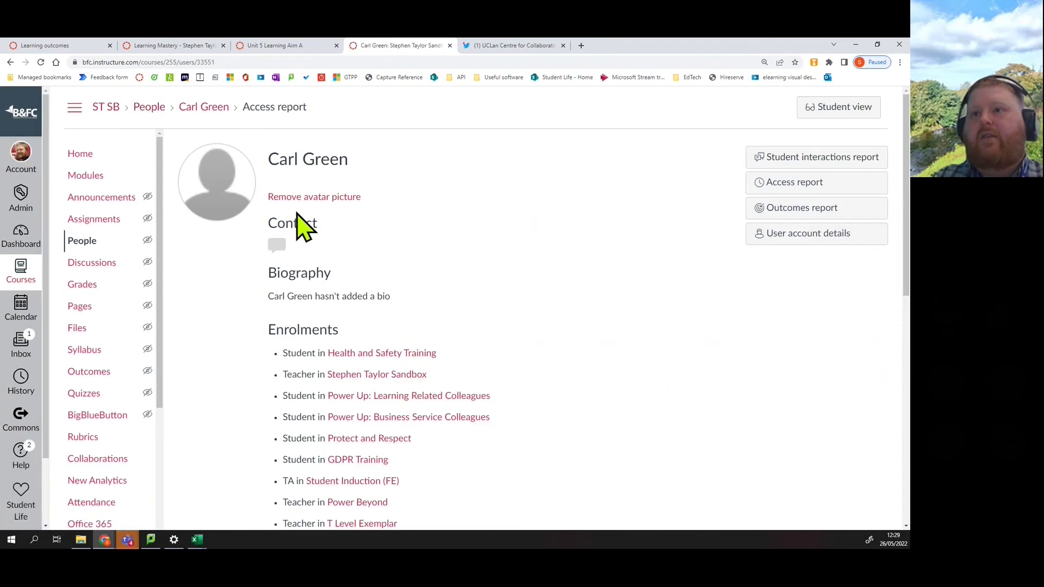
{"action": "scroll", "coordinate": [380, 250], "scroll_direction": "down", "scroll_amount": 3}
{"action": "scroll", "coordinate": [544, 228], "scroll_direction": "up", "scroll_amount": 3}
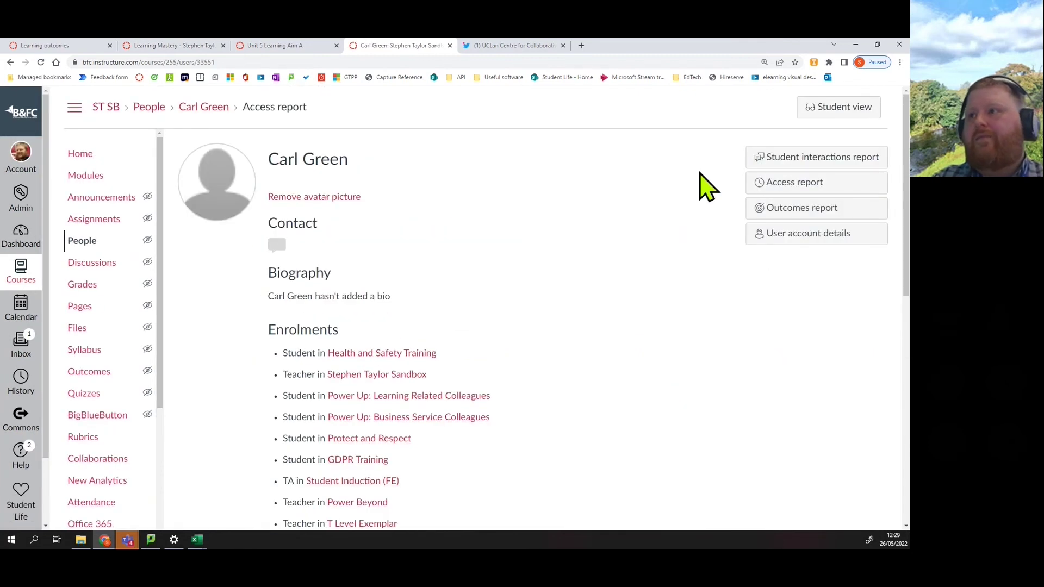
Open the moderating teacher's user account details in a separate browser tab and start acting as that user.
{"action": "left_click", "coordinate": [822, 242], "text": "ctrl"}
{"action": "left_click", "coordinate": [478, 46]}
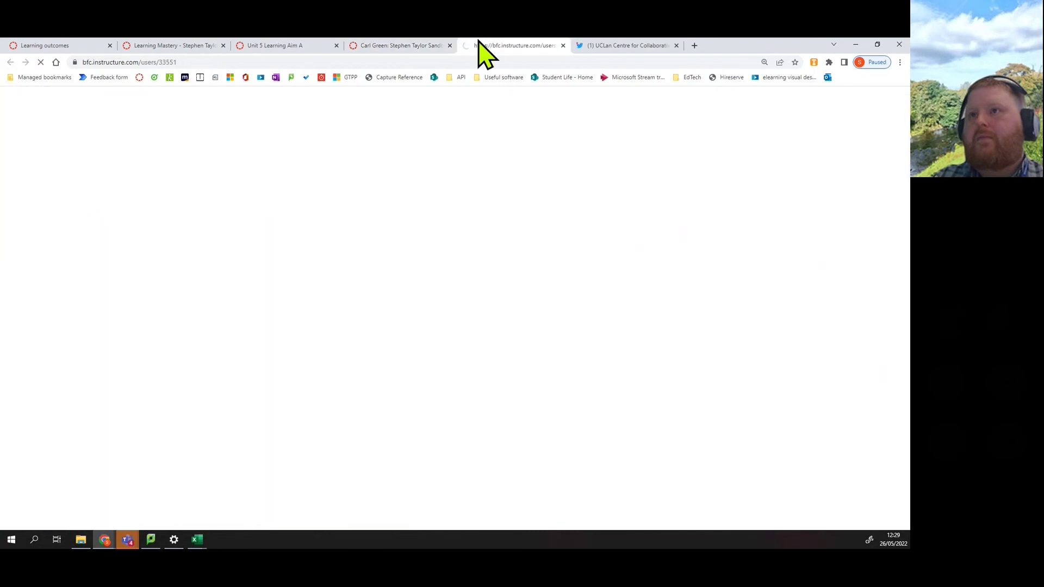
{"action": "left_click", "coordinate": [104, 324]}
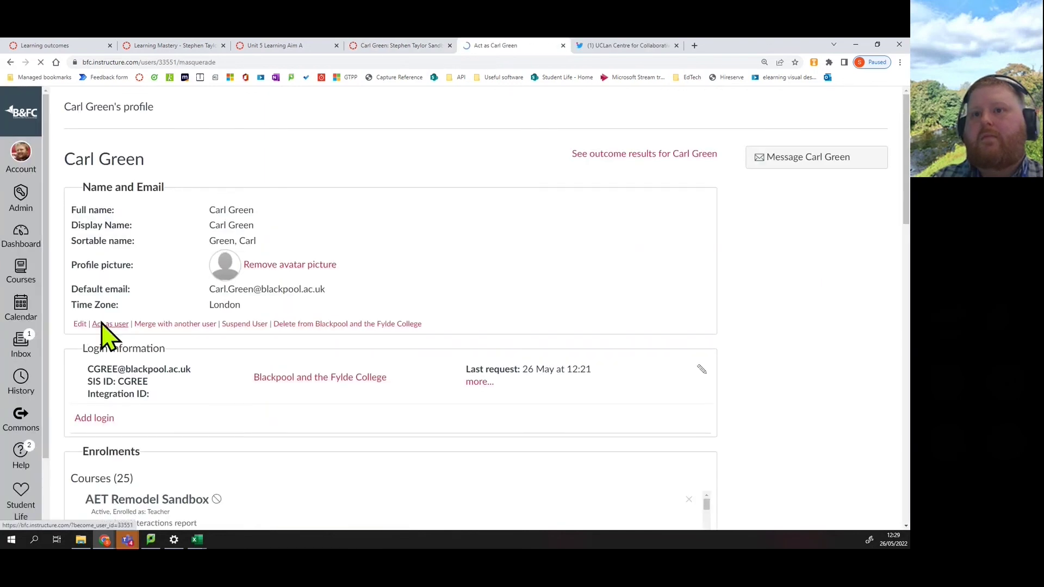
{"action": "scroll", "coordinate": [465, 348], "scroll_direction": "down", "scroll_amount": 3}
{"action": "left_click", "coordinate": [453, 500]}
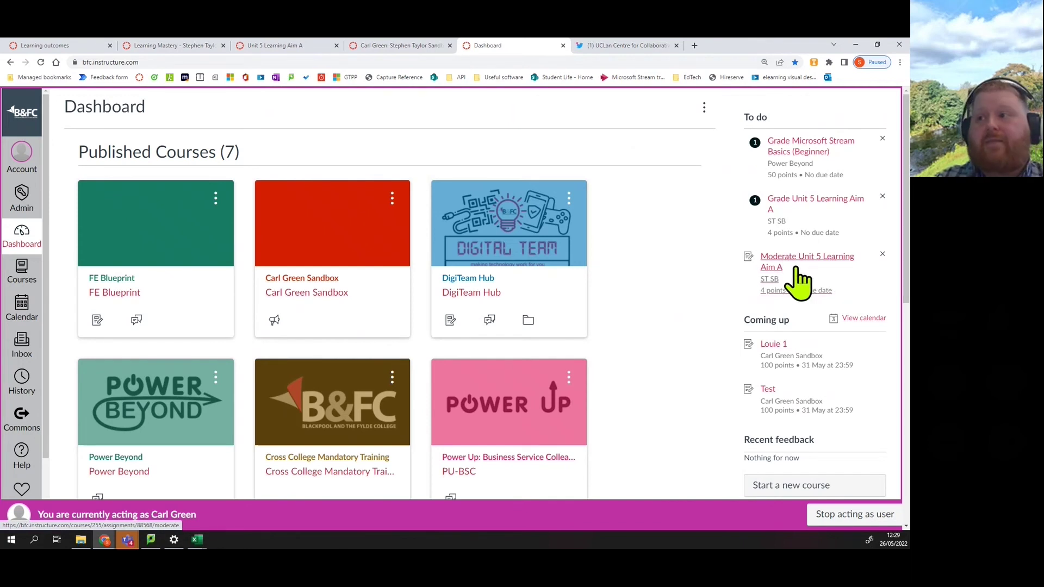
Open the moderation grade summary for Unit 5 Learning Aim A and the test student's submission from it.
{"action": "left_click", "coordinate": [807, 274]}
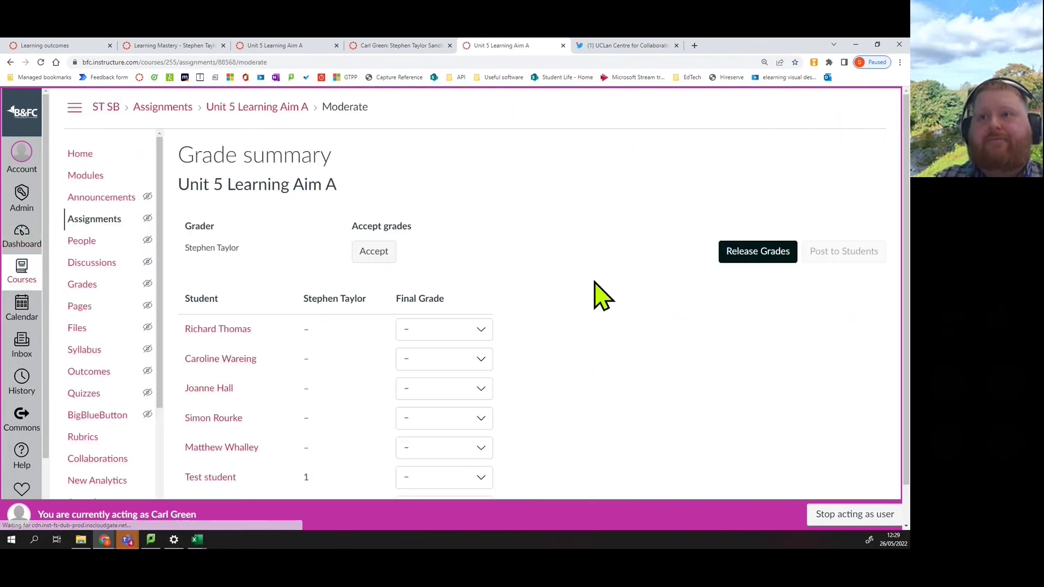
{"action": "scroll", "coordinate": [268, 354], "scroll_direction": "down", "scroll_amount": 1}
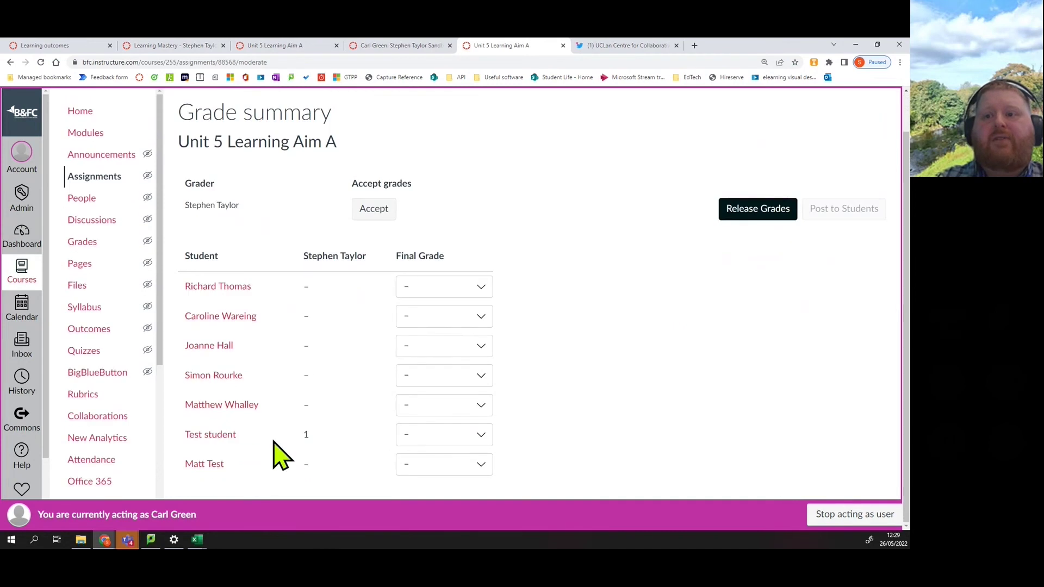
{"action": "left_click", "coordinate": [234, 436]}
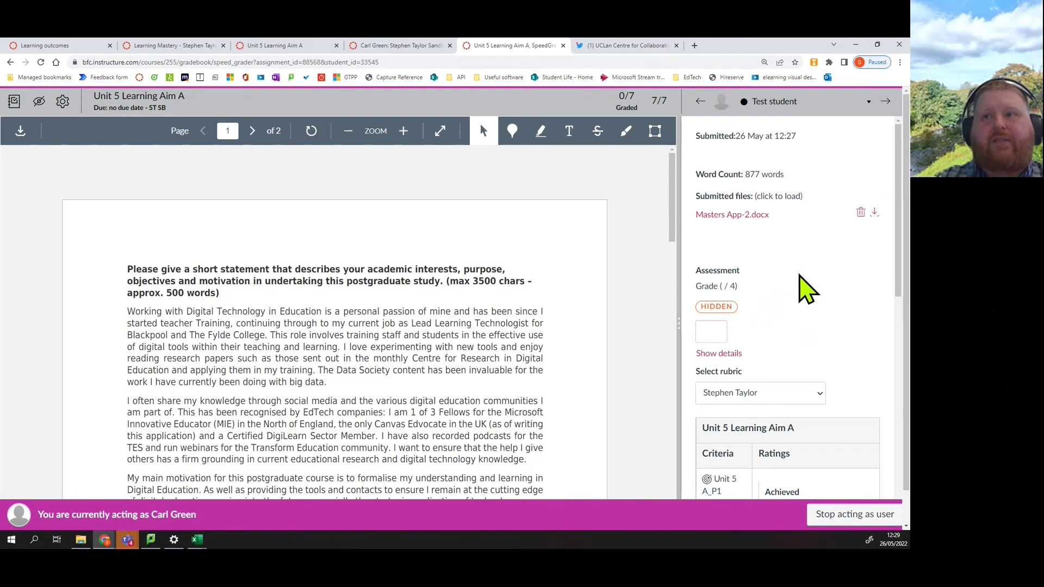
Examine the first grader's rubric ratings and comment on the submission, and return to the moderation grade summary.
{"action": "scroll", "coordinate": [810, 297], "scroll_direction": "down", "scroll_amount": 6}
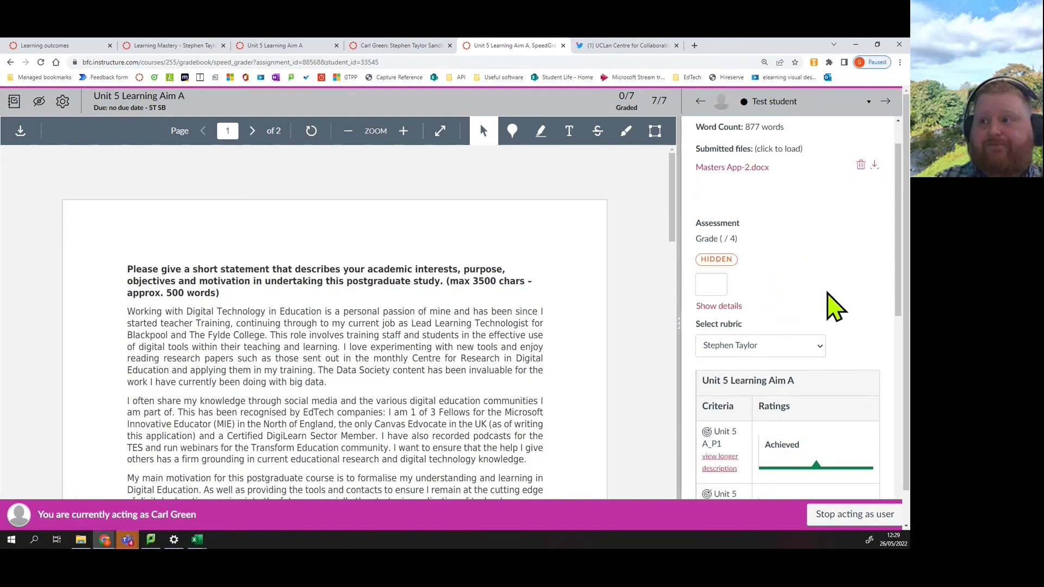
{"action": "scroll", "coordinate": [777, 256], "scroll_direction": "down", "scroll_amount": 3}
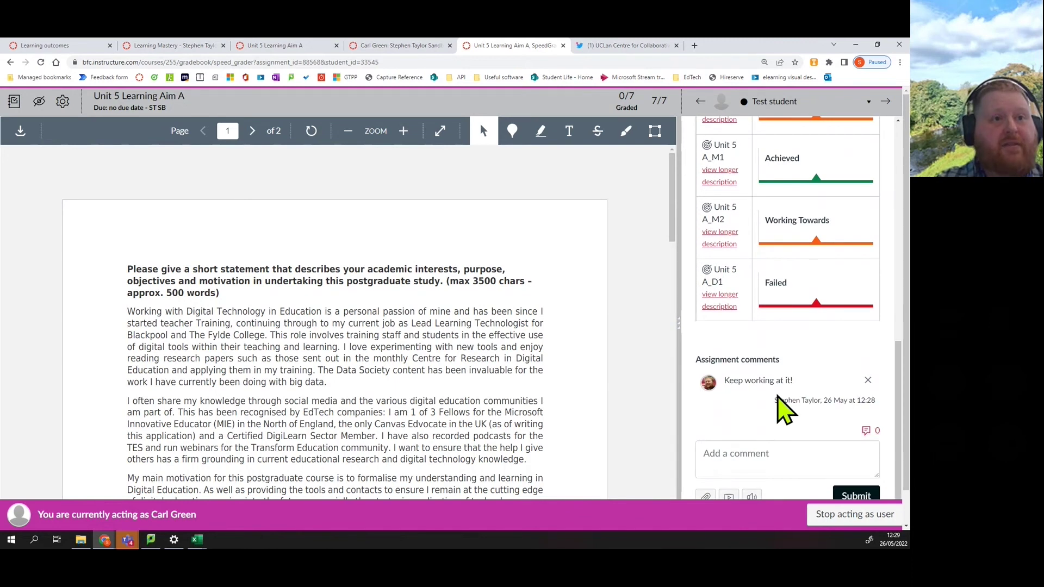
{"action": "scroll", "coordinate": [743, 407], "scroll_direction": "down", "scroll_amount": 1}
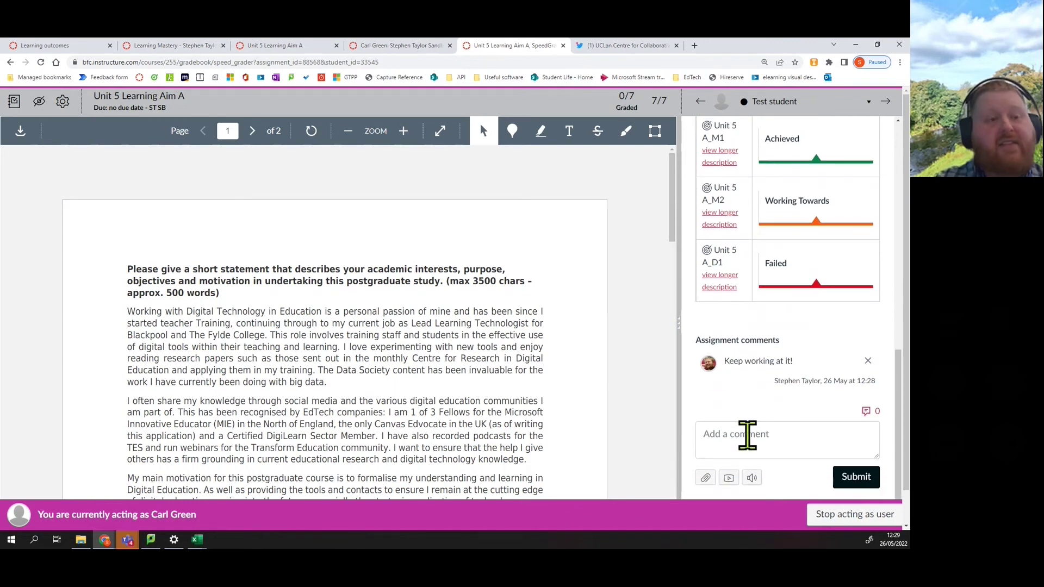
{"action": "scroll", "coordinate": [747, 419], "scroll_direction": "up", "scroll_amount": 10}
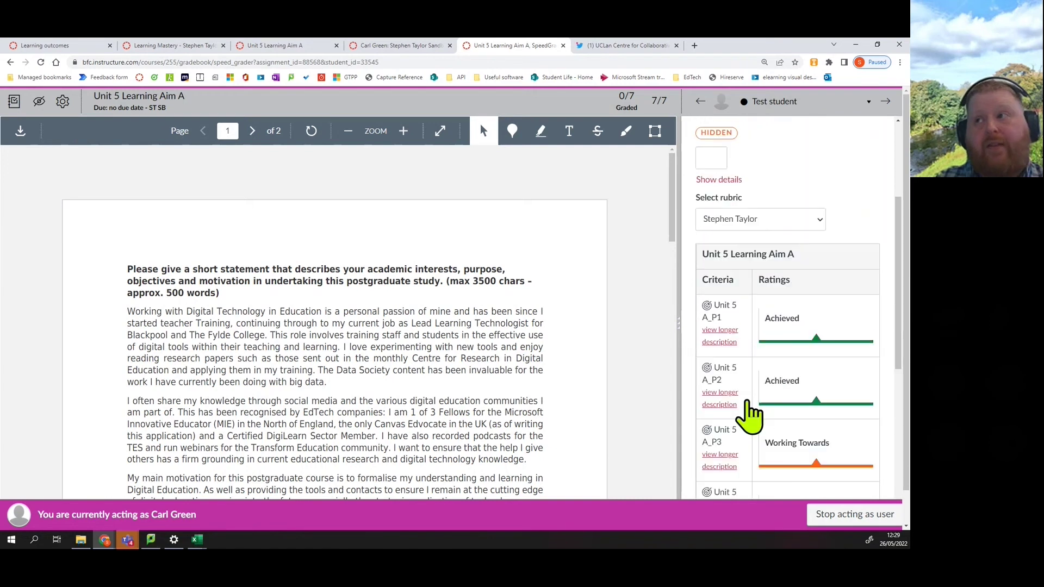
{"action": "left_click", "coordinate": [426, 46]}
{"action": "left_click", "coordinate": [468, 46]}
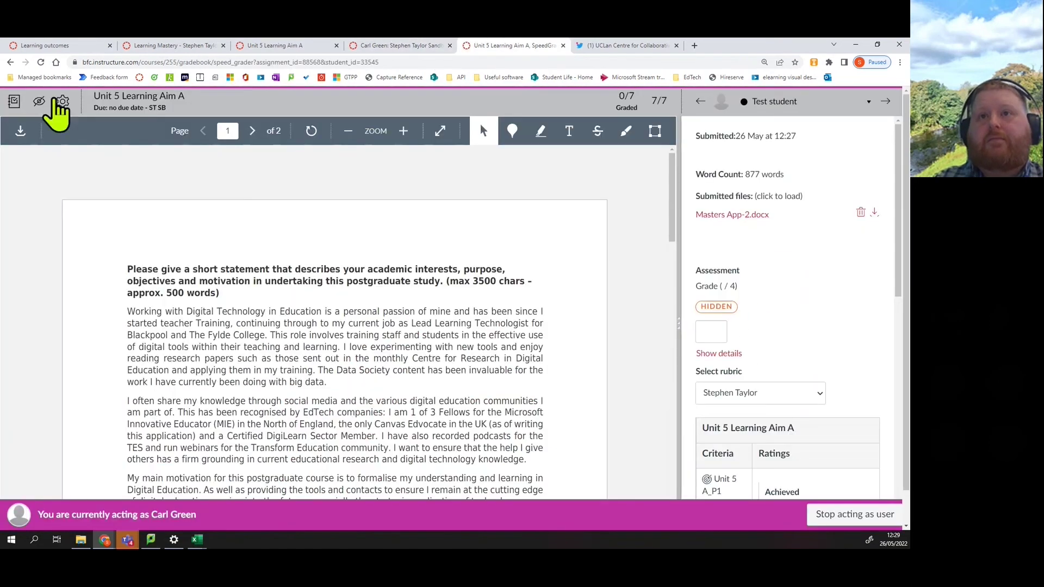
{"action": "left_click", "coordinate": [10, 62]}
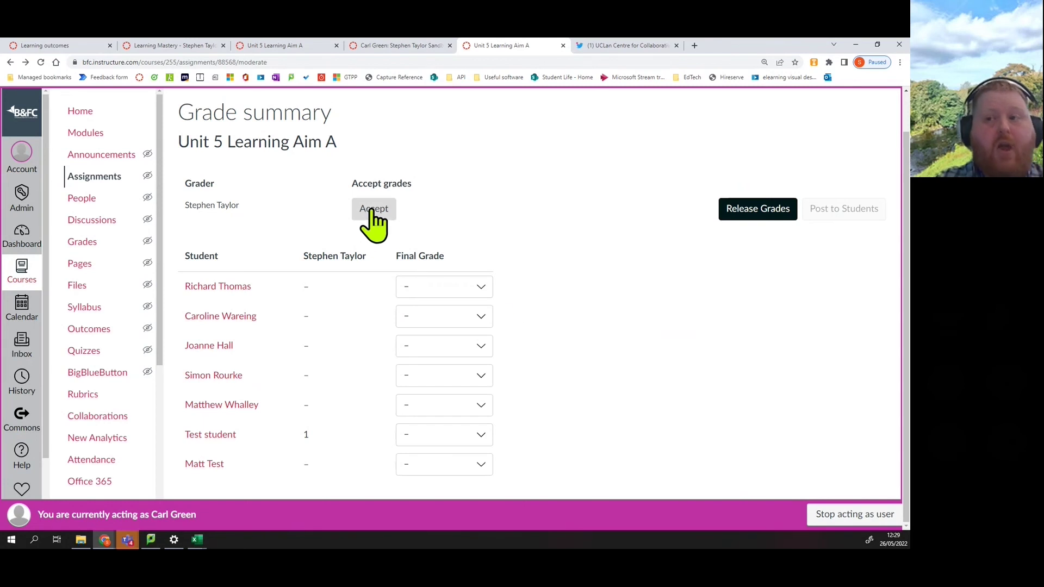
Check the final grade options for the test student and accept the first grader's grades.
{"action": "left_click", "coordinate": [484, 434]}
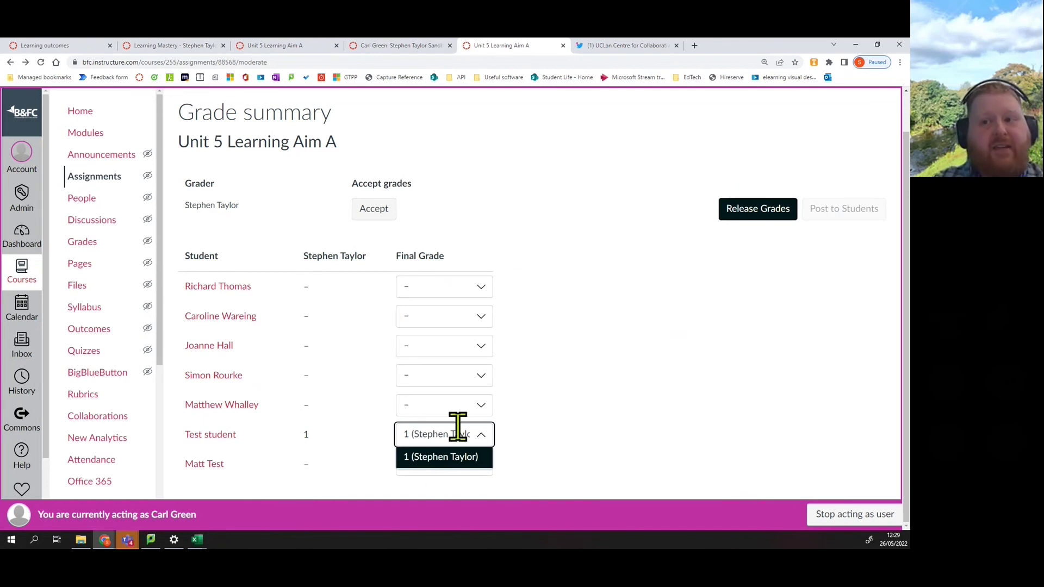
{"action": "left_click", "coordinate": [582, 439]}
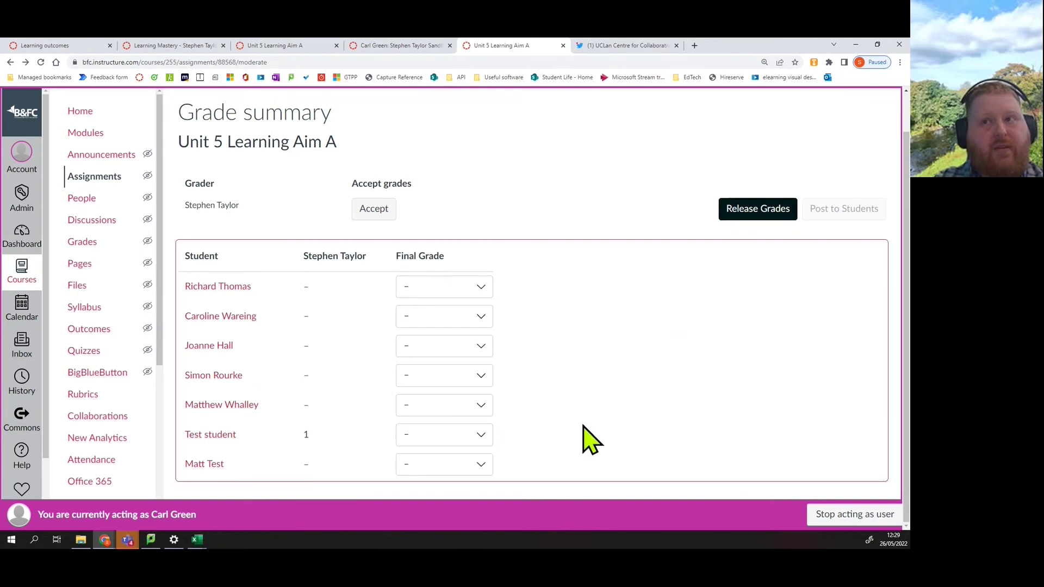
{"action": "left_click", "coordinate": [374, 213]}
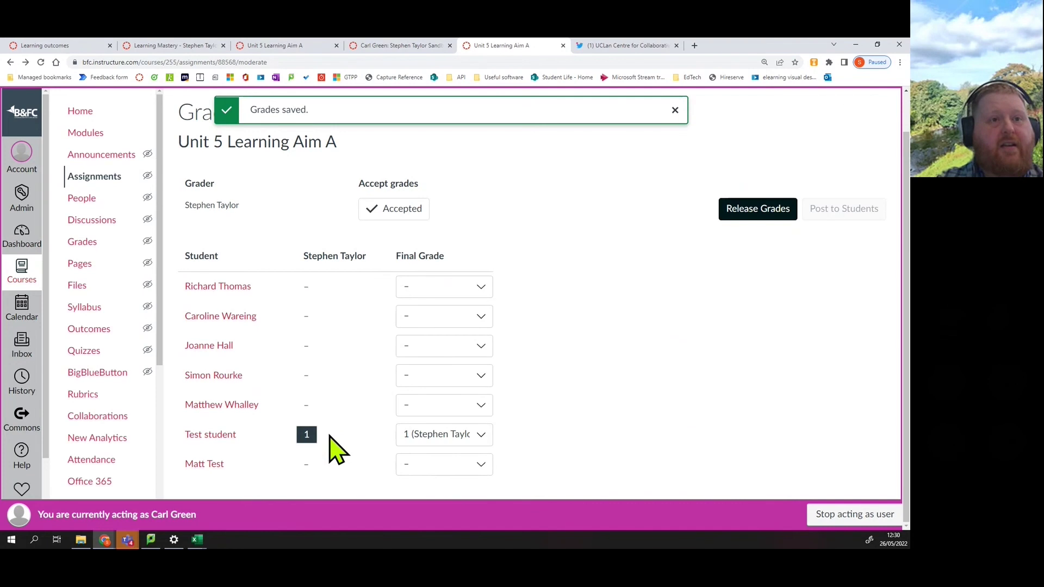
Release the accepted grades to the gradebook and post them to students.
{"action": "left_click", "coordinate": [758, 217]}
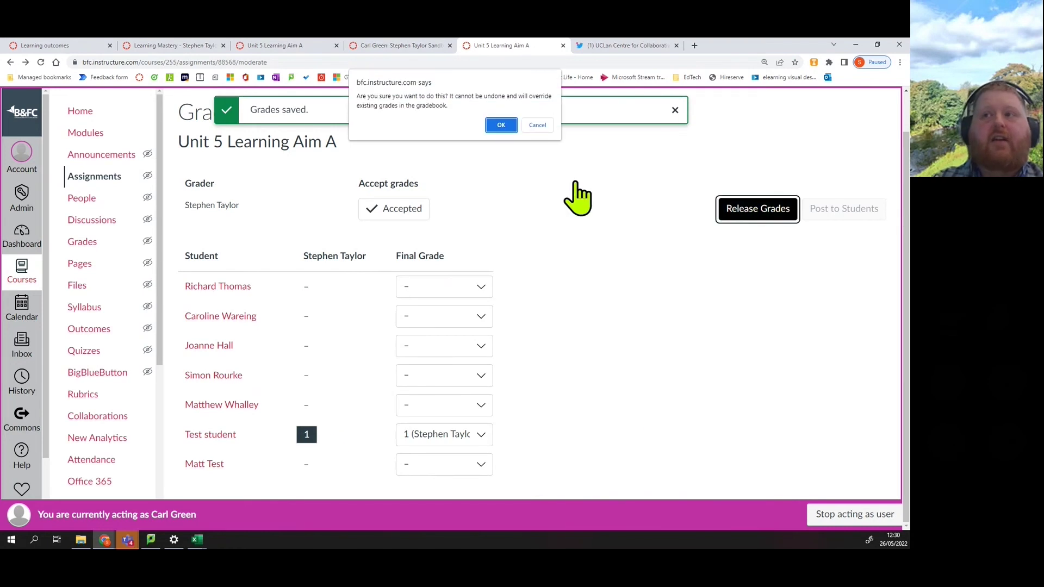
{"action": "left_click", "coordinate": [501, 125]}
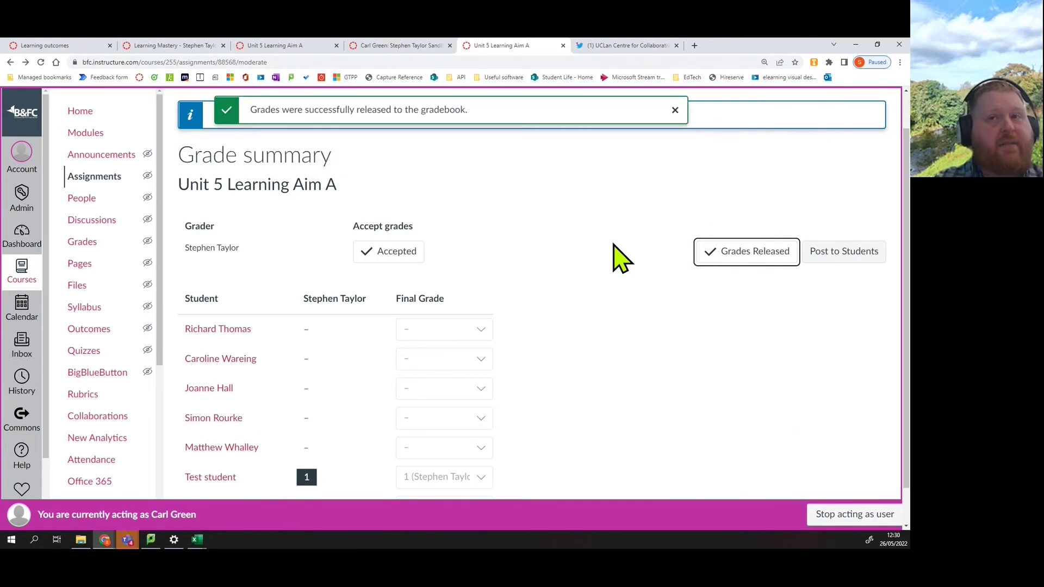
{"action": "left_click", "coordinate": [837, 251]}
{"action": "left_click", "coordinate": [503, 126]}
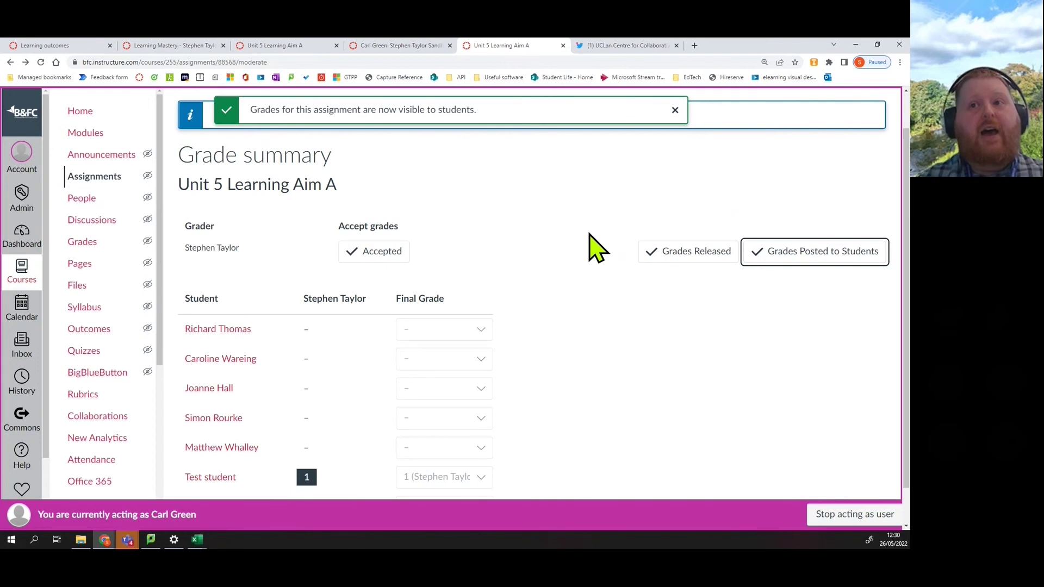
{"action": "scroll", "coordinate": [331, 389], "scroll_direction": "down", "scroll_amount": 1}
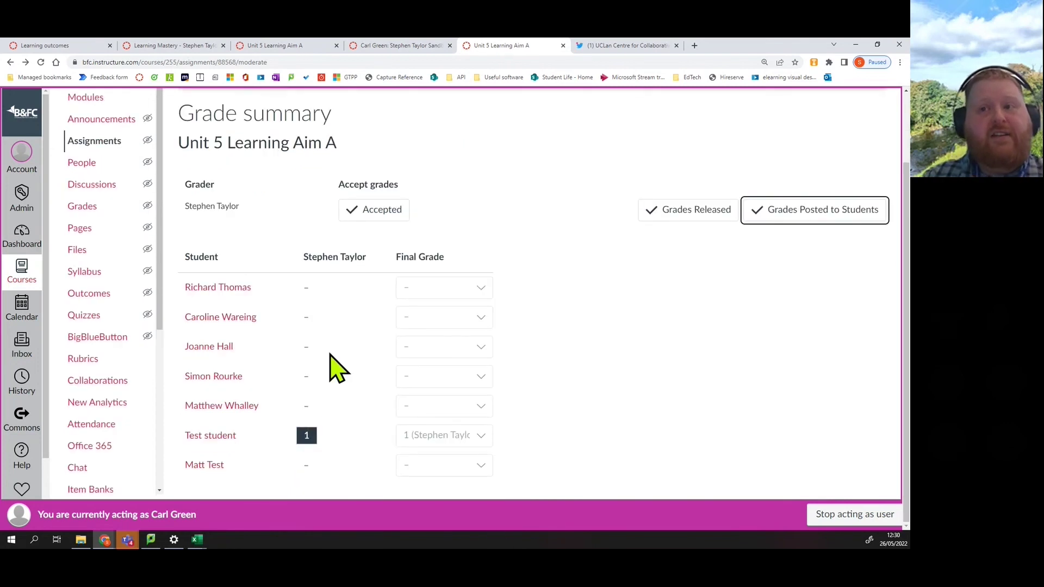
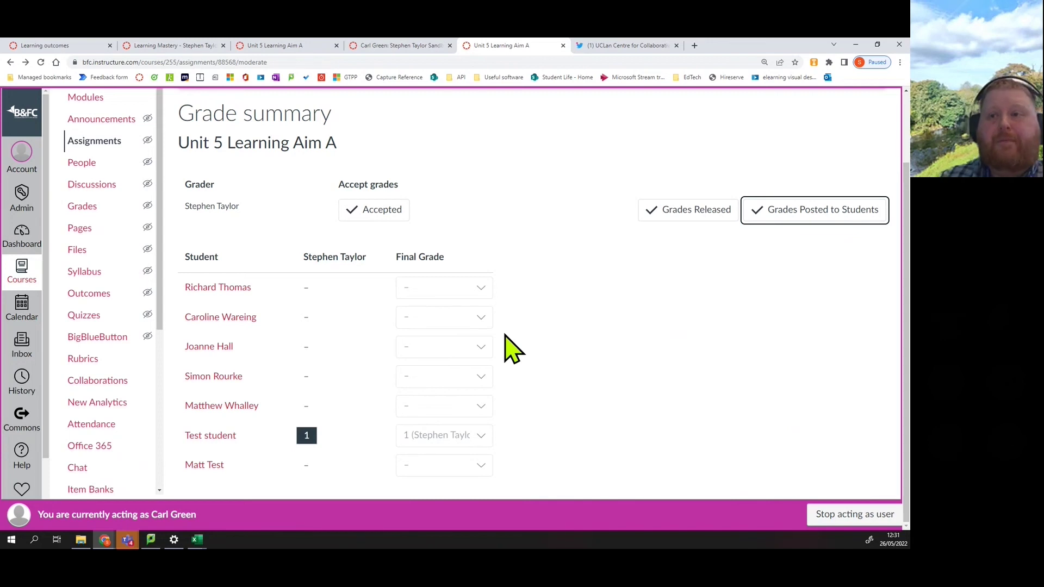
Stop acting as the moderating teacher and review the Unit 5 Learning Aim A outcome results in the Learning mastery gradebook.
{"action": "left_click", "coordinate": [876, 516]}
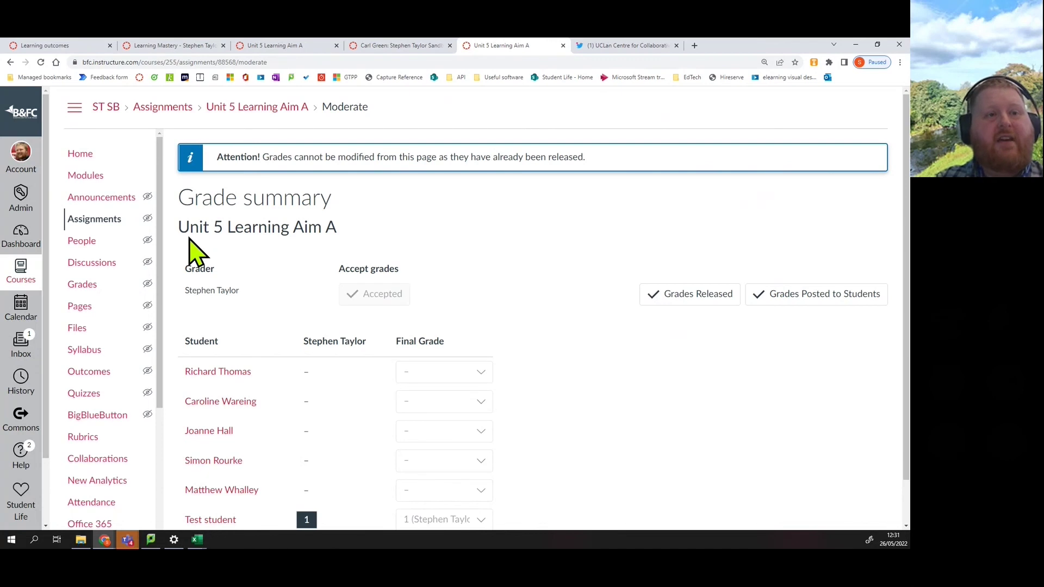
{"action": "left_click", "coordinate": [82, 287]}
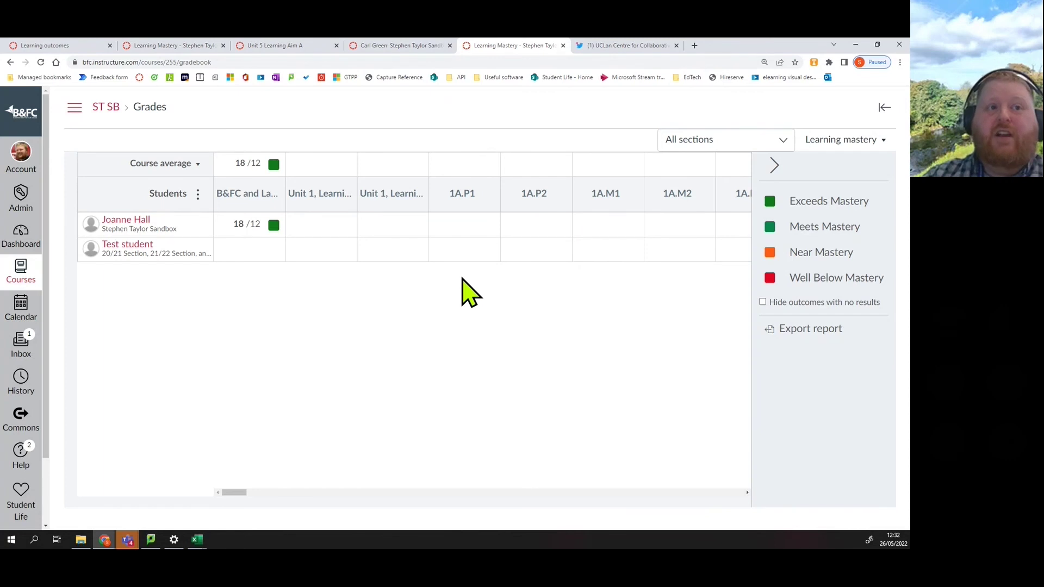
{"action": "left_click_drag", "start_coordinate": [240, 494], "coordinate": [368, 501]}
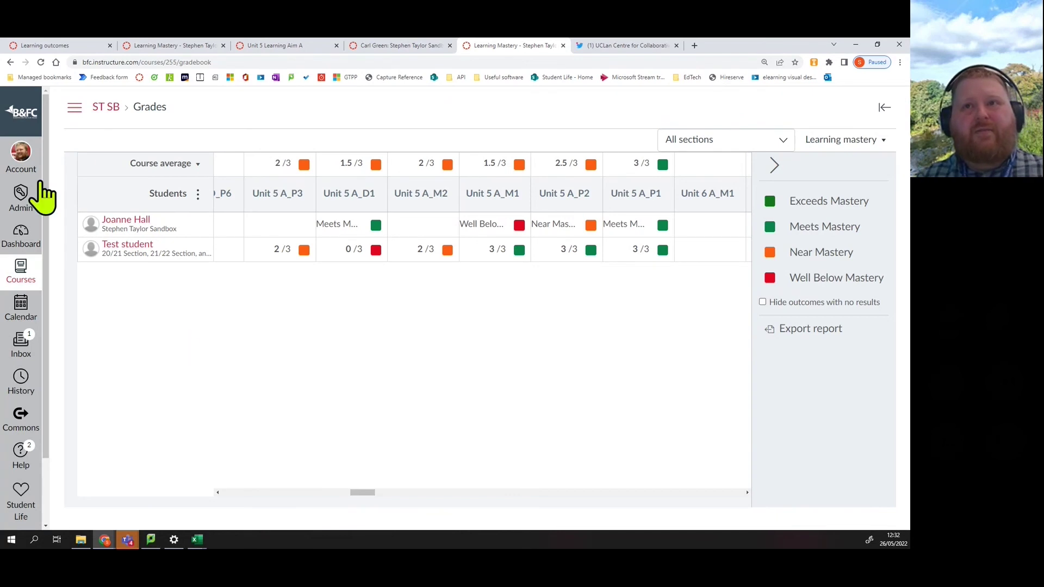
Open the course's Outcomes page, bring up the outcome import screen and follow its Outcomes CSV format reference.
{"action": "left_click", "coordinate": [75, 108]}
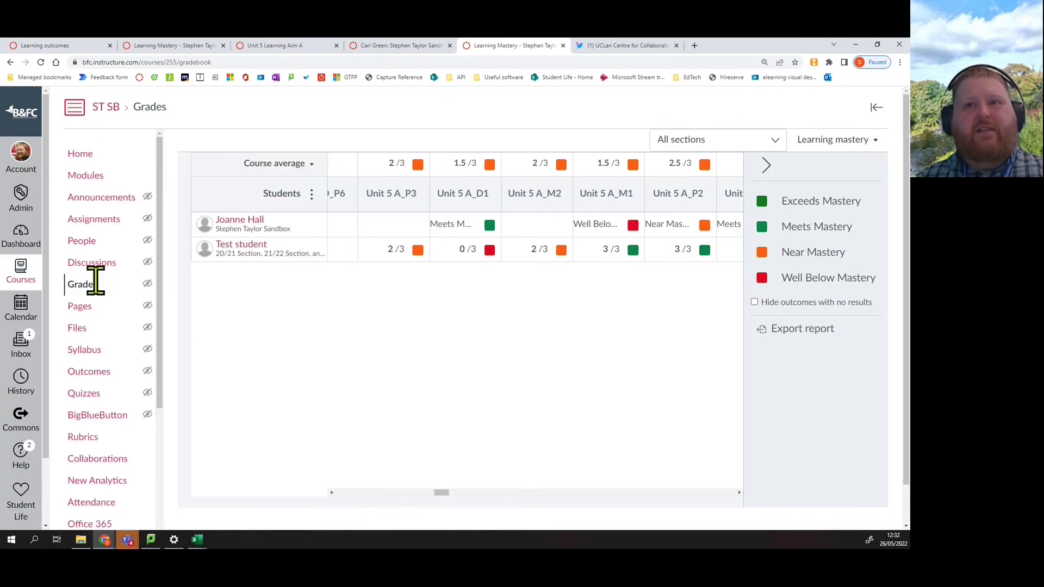
{"action": "left_click", "coordinate": [98, 375]}
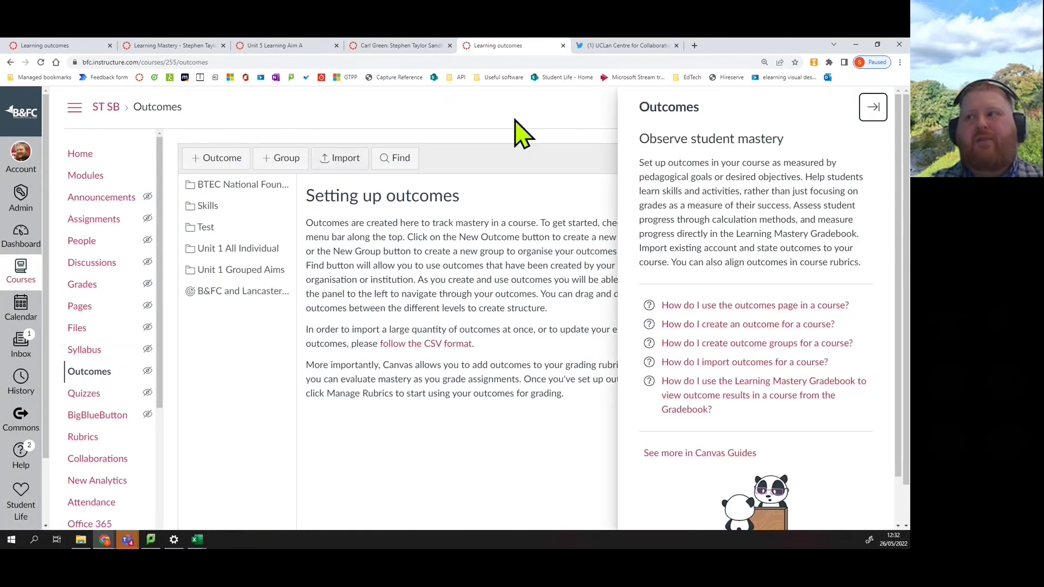
{"action": "left_click", "coordinate": [873, 107]}
{"action": "left_click", "coordinate": [363, 165]}
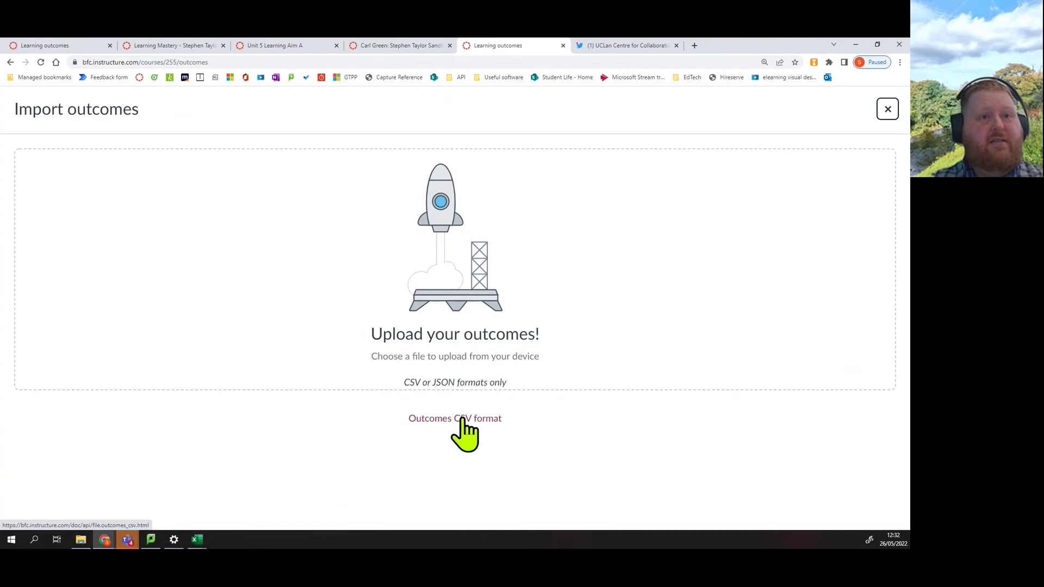
{"action": "left_click", "coordinate": [461, 420]}
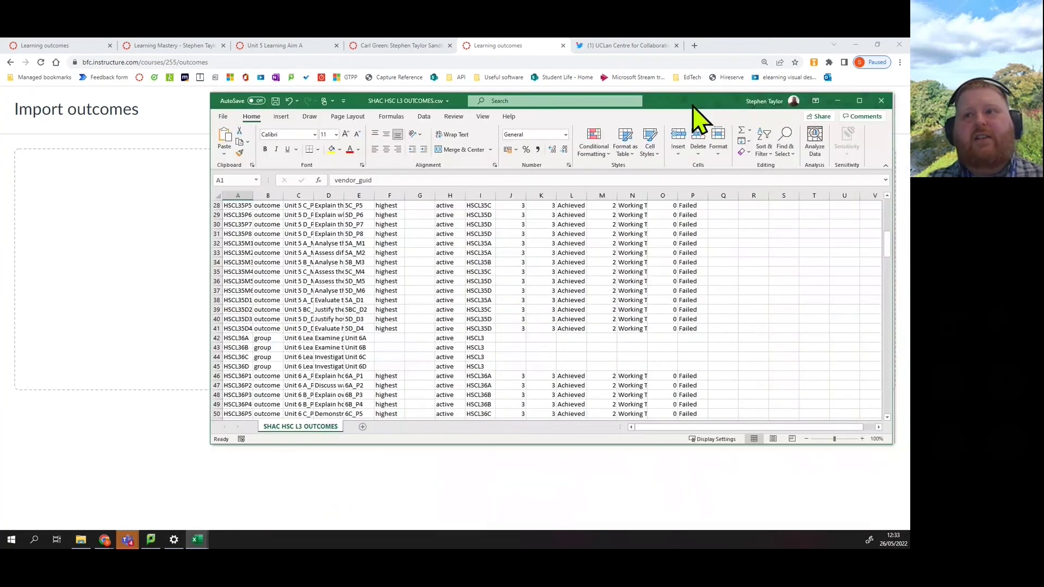
Switch to SHAC HSC L3 OUTCOMES.csv in Excel and examine the object type and title columns in the first rows.
{"action": "left_click_drag", "start_coordinate": [692, 105], "coordinate": [583, 95]}
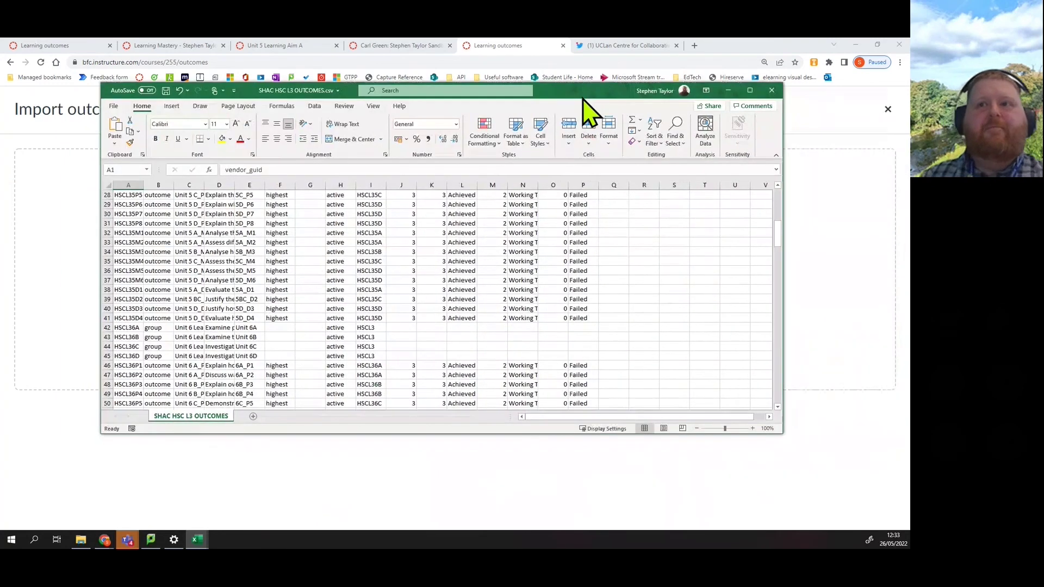
{"action": "scroll", "coordinate": [373, 319], "scroll_direction": "up", "scroll_amount": 9}
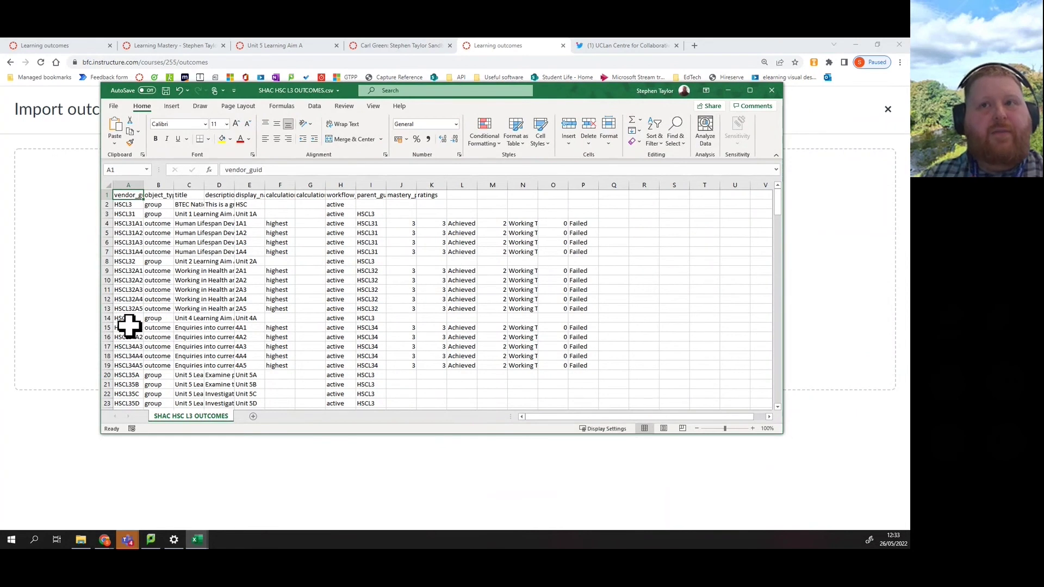
{"action": "left_click", "coordinate": [156, 205]}
{"action": "key", "text": "Down"}
{"action": "key", "text": "Down"}
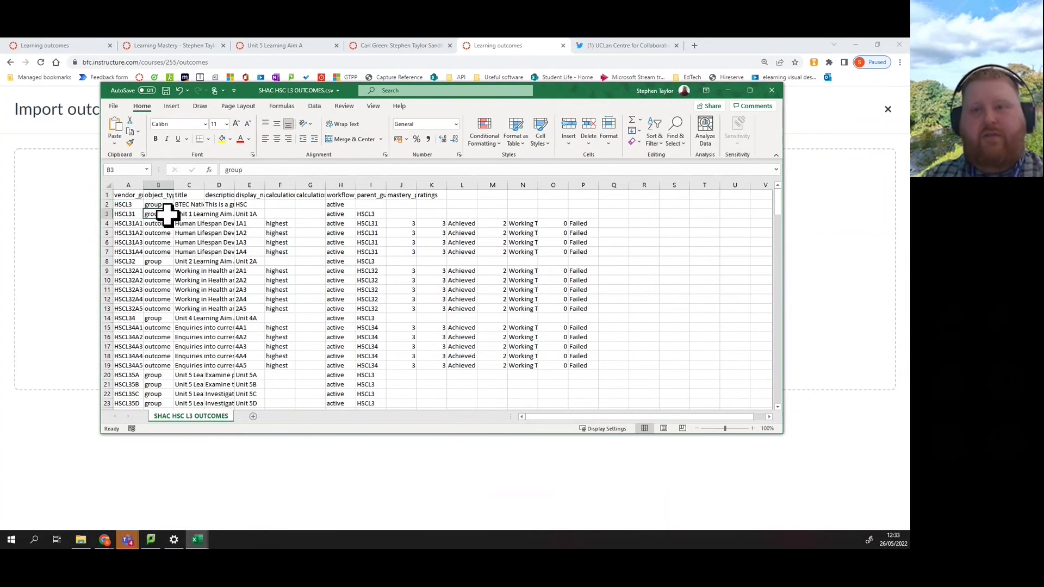
{"action": "key", "text": "Right"}
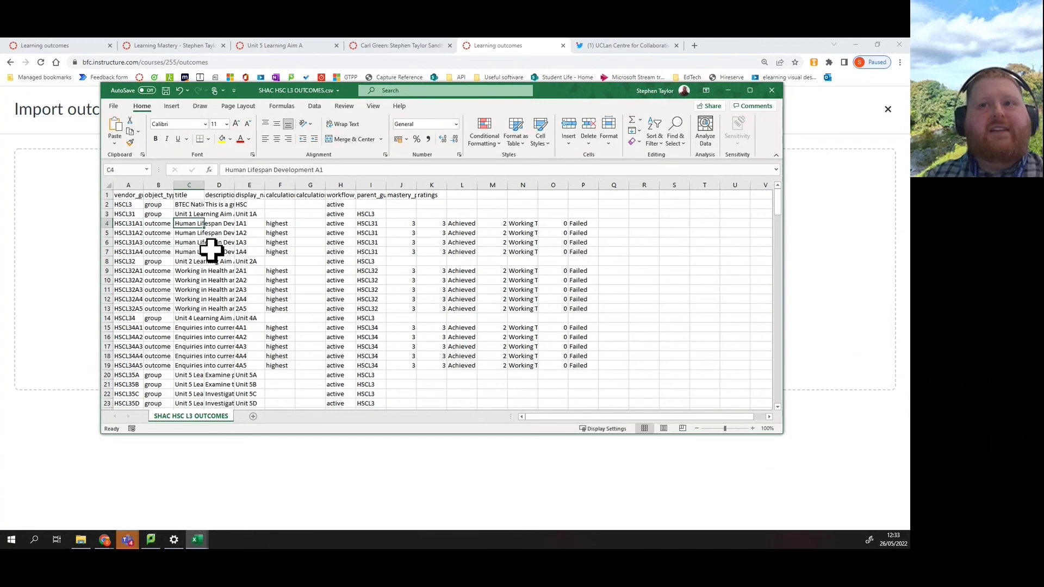
Read through the description column of the outcomes CSV from the first rows to the last Unit 5 outcome.
{"action": "key", "text": "Right"}
{"action": "key", "text": "Up"}
{"action": "key", "text": "Up"}
{"action": "key", "text": "Down"}
{"action": "key", "text": "Down"}
{"action": "key", "text": "Down"}
{"action": "key", "text": "Down"}
{"action": "key", "text": "Down"}
{"action": "key", "text": "Down"}
{"action": "key", "text": "Down"}
{"action": "key", "text": "Down"}
{"action": "key", "text": "Down"}
{"action": "key", "text": "Down"}
{"action": "key", "text": "Down"}
{"action": "key", "text": "Down"}
{"action": "key", "text": "Down"}
{"action": "key", "text": "Down"}
{"action": "key", "text": "Down"}
{"action": "key", "text": "Down"}
{"action": "key", "text": "Down"}
{"action": "key", "text": "Down"}
{"action": "key", "text": "Down"}
{"action": "key", "text": "Down"}
{"action": "key", "text": "Down"}
{"action": "key", "text": "Down"}
{"action": "key", "text": "Down"}
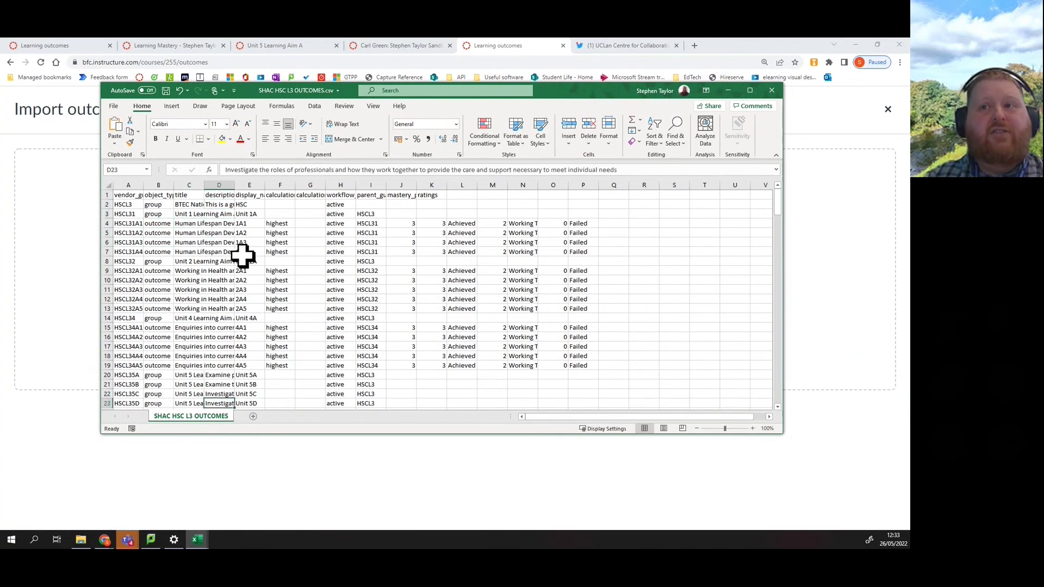
{"action": "key", "text": "Down"}
{"action": "key", "text": "Down"}
{"action": "key", "text": "Down"}
{"action": "key", "text": "Down"}
{"action": "key", "text": "Down"}
{"action": "key", "text": "Down"}
{"action": "key", "text": "Down"}
{"action": "key", "text": "Down"}
{"action": "key", "text": "Down"}
{"action": "key", "text": "Down"}
{"action": "key", "text": "Down"}
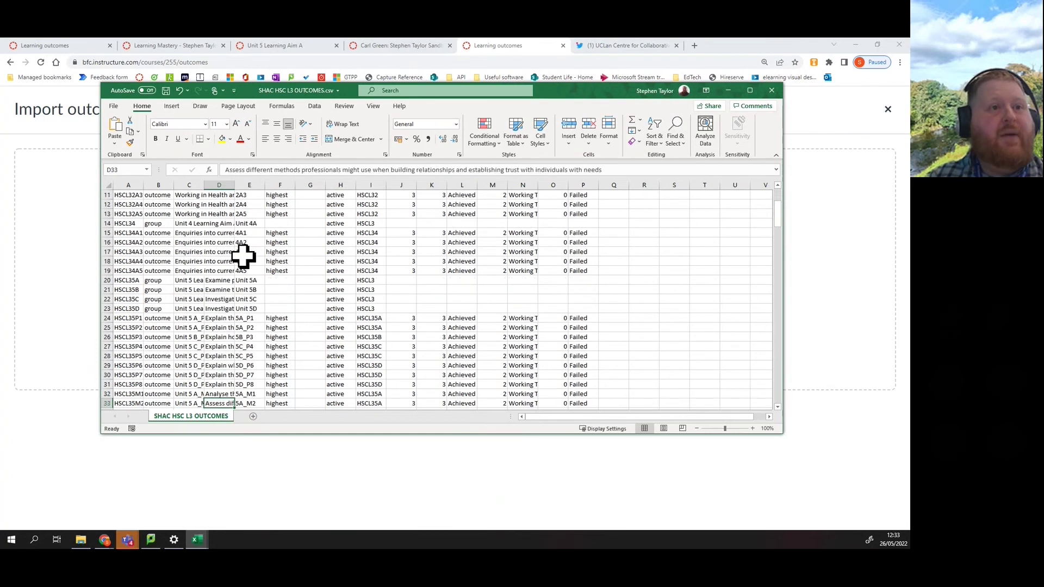
{"action": "key", "text": "Down"}
{"action": "key", "text": "Down"}
{"action": "key", "text": "Down"}
{"action": "key", "text": "Down"}
{"action": "key", "text": "Down"}
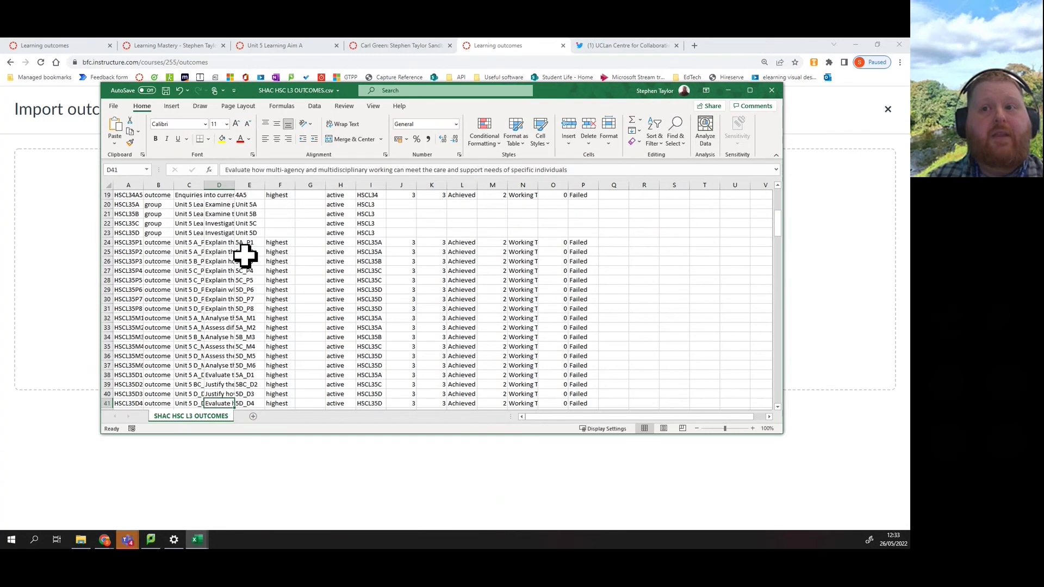
Examine the display name column for the unit groups and outcomes through Unit 6, ending at its header.
{"action": "key", "text": "Right"}
{"action": "key", "text": "Up"}
{"action": "key", "text": "Up"}
{"action": "key", "text": "Up"}
{"action": "key", "text": "Up"}
{"action": "key", "text": "Up"}
{"action": "key", "text": "Up"}
{"action": "key", "text": "Up"}
{"action": "key", "text": "Up"}
{"action": "key", "text": "Up"}
{"action": "key", "text": "Up"}
{"action": "key", "text": "Up"}
{"action": "key", "text": "Up"}
{"action": "key", "text": "Up"}
{"action": "key", "text": "Up"}
{"action": "key", "text": "Up"}
{"action": "key", "text": "Up"}
{"action": "key", "text": "Up"}
{"action": "key", "text": "Up"}
{"action": "key", "text": "Up"}
{"action": "key", "text": "Up"}
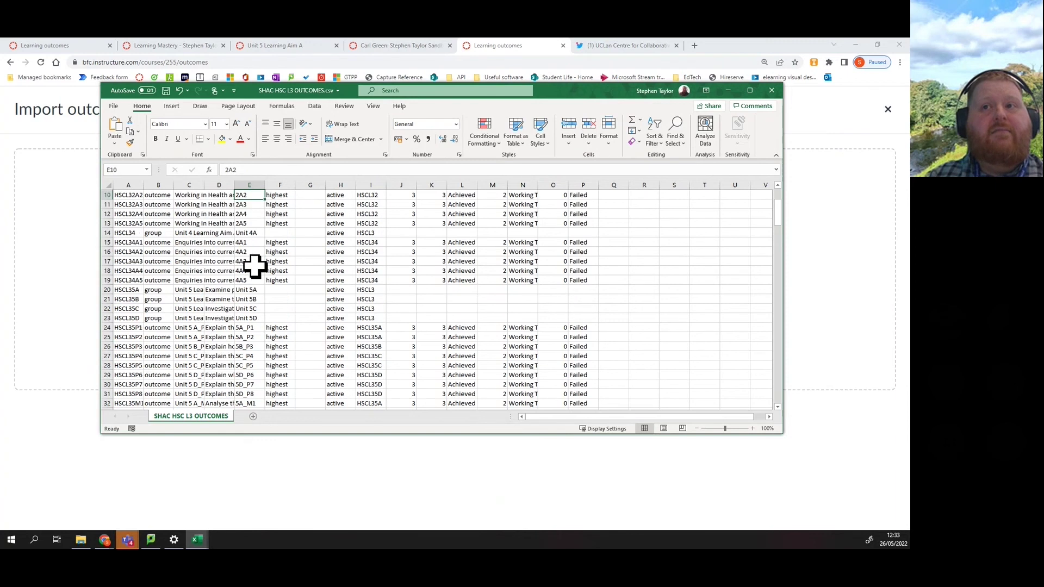
{"action": "key", "text": "Down"}
{"action": "key", "text": "Down"}
{"action": "key", "text": "Down"}
{"action": "key", "text": "Down"}
{"action": "key", "text": "Down"}
{"action": "key", "text": "Down"}
{"action": "key", "text": "Down"}
{"action": "key", "text": "Down"}
{"action": "key", "text": "Down"}
{"action": "key", "text": "Down"}
{"action": "key", "text": "Down"}
{"action": "key", "text": "Down"}
{"action": "key", "text": "Down"}
{"action": "key", "text": "Down"}
{"action": "key", "text": "Down"}
{"action": "key", "text": "Down"}
{"action": "key", "text": "Down"}
{"action": "key", "text": "Down"}
{"action": "key", "text": "Down"}
{"action": "key", "text": "Down"}
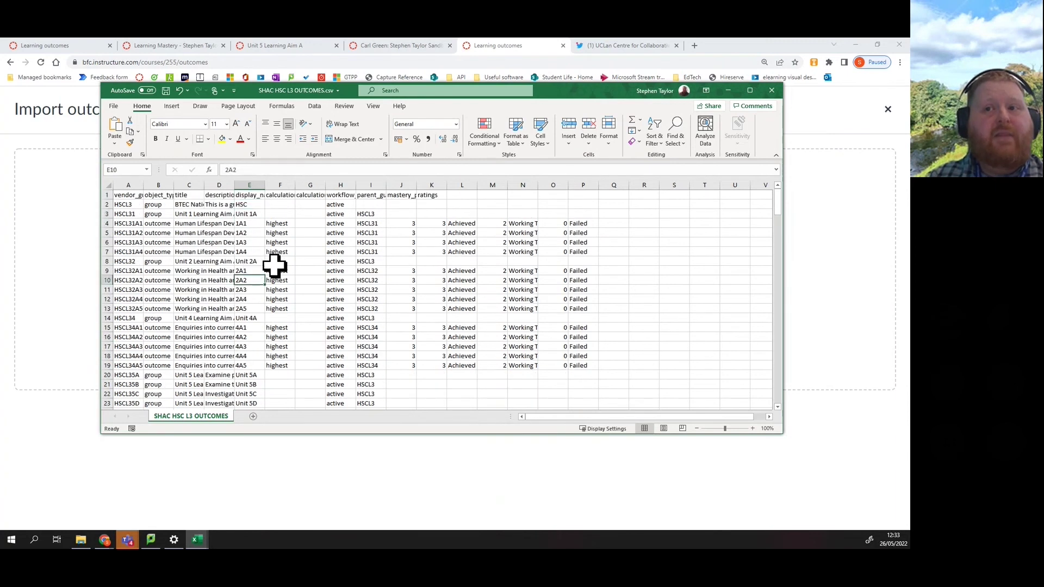
{"action": "key", "text": "Down"}
{"action": "key", "text": "Down"}
{"action": "key", "text": "Down"}
{"action": "key", "text": "Down"}
{"action": "key", "text": "Down"}
{"action": "key", "text": "Down"}
{"action": "key", "text": "Down"}
{"action": "key", "text": "Down"}
{"action": "key", "text": "Down"}
{"action": "key", "text": "Down"}
{"action": "key", "text": "Down"}
{"action": "key", "text": "Down"}
{"action": "key", "text": "Down"}
{"action": "key", "text": "Down"}
{"action": "key", "text": "Down"}
{"action": "key", "text": "Down"}
{"action": "key", "text": "Down"}
{"action": "key", "text": "Down"}
{"action": "key", "text": "Down"}
{"action": "key", "text": "Down"}
{"action": "key", "text": "Up"}
{"action": "key", "text": "Up"}
{"action": "key", "text": "Up"}
{"action": "key", "text": "Up"}
{"action": "key", "text": "Up"}
{"action": "key", "text": "Up"}
{"action": "key", "text": "Up"}
{"action": "key", "text": "Up"}
{"action": "key", "text": "Up"}
{"action": "key", "text": "Up"}
{"action": "key", "text": "Up"}
{"action": "key", "text": "Up"}
{"action": "key", "text": "Up"}
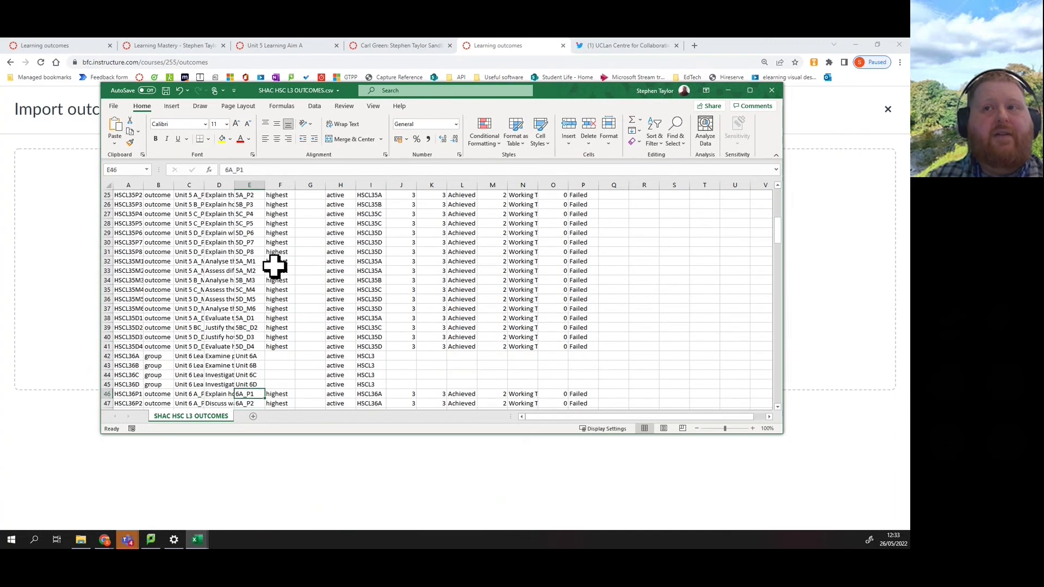
{"action": "key", "text": "Up"}
{"action": "key", "text": "Up"}
{"action": "key", "text": "Up"}
{"action": "key", "text": "Up"}
{"action": "key", "text": "Up"}
{"action": "key", "text": "Up"}
{"action": "key", "text": "Up"}
{"action": "key", "text": "Up"}
{"action": "key", "text": "Up"}
{"action": "key", "text": "Up"}
{"action": "key", "text": "Up"}
{"action": "key", "text": "Up"}
{"action": "key", "text": "Up"}
{"action": "key", "text": "Up"}
{"action": "key", "text": "Up"}
{"action": "key", "text": "Up"}
{"action": "key", "text": "Up"}
{"action": "key", "text": "Up"}
{"action": "key", "text": "Up"}
{"action": "key", "text": "Up"}
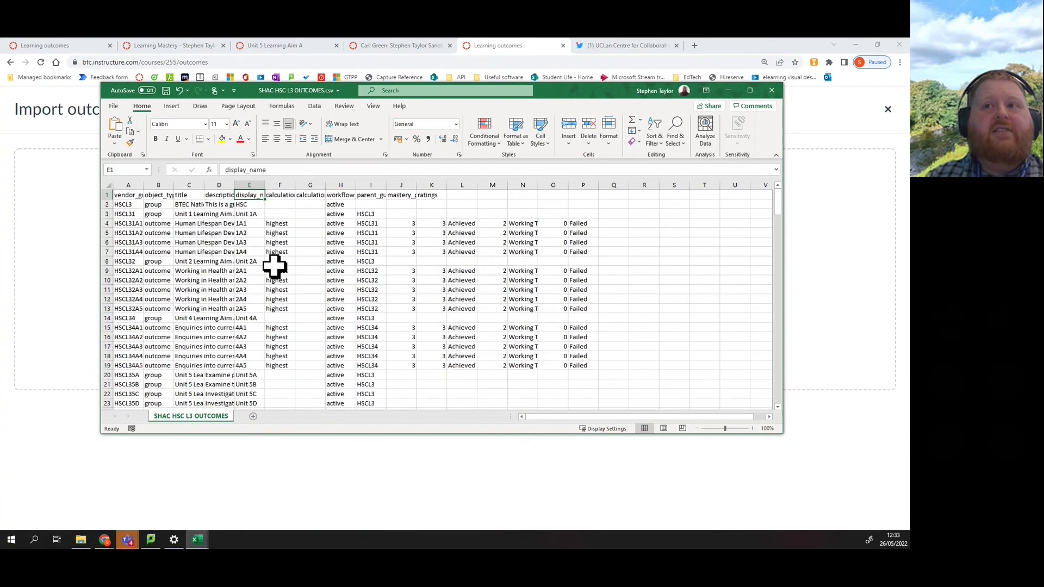
Check the calculation method entered for the first Unit 1 outcome in the CSV.
{"action": "key", "text": "Right"}
{"action": "key", "text": "Down"}
{"action": "key", "text": "Down"}
{"action": "key", "text": "Down"}
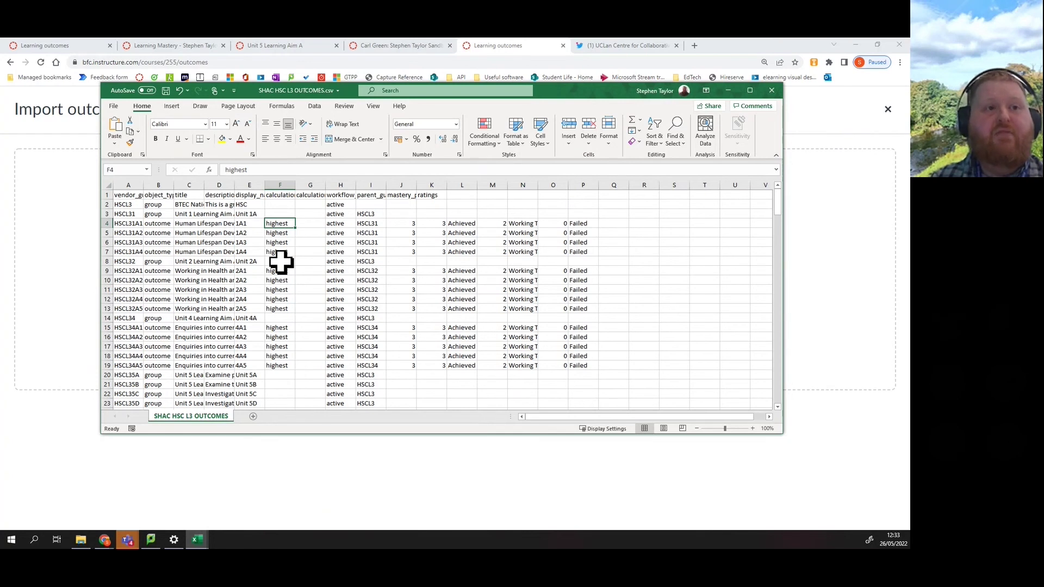
Examine the second calculation column from the header through the Unit 4 outcomes, ending at the first Unit 1 outcome.
{"action": "key", "text": "Right"}
{"action": "key", "text": "Up"}
{"action": "key", "text": "Up"}
{"action": "key", "text": "Down"}
{"action": "key", "text": "Down"}
{"action": "key", "text": "Down"}
{"action": "key", "text": "Down"}
{"action": "key", "text": "Down"}
{"action": "key", "text": "Down"}
{"action": "key", "text": "Down"}
{"action": "key", "text": "Down"}
{"action": "key", "text": "Down"}
{"action": "key", "text": "Down"}
{"action": "key", "text": "Down"}
{"action": "key", "text": "Down"}
{"action": "key", "text": "Down"}
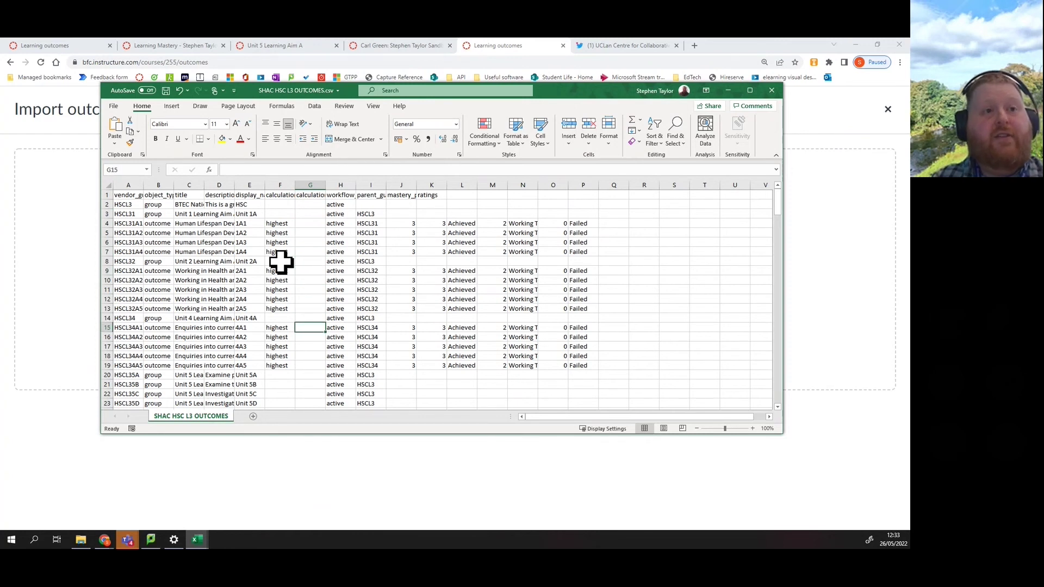
{"action": "key", "text": "Down"}
{"action": "key", "text": "Down"}
{"action": "key", "text": "Down"}
{"action": "key", "text": "Down"}
{"action": "key", "text": "Down"}
{"action": "key", "text": "Down"}
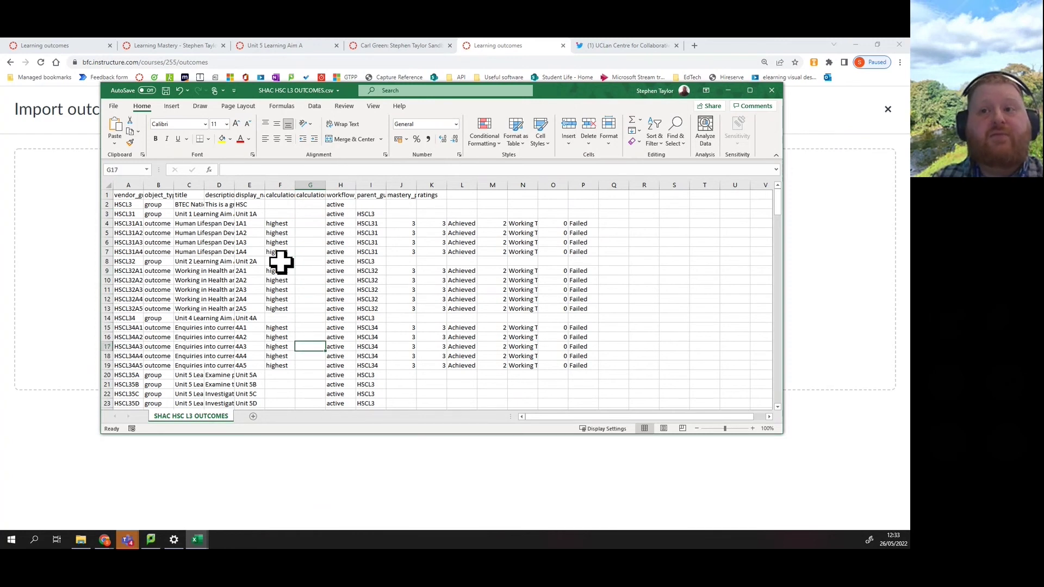
{"action": "key", "text": "Up"}
{"action": "key", "text": "Up"}
{"action": "key", "text": "Up"}
{"action": "key", "text": "Up"}
{"action": "key", "text": "Up"}
{"action": "key", "text": "Up"}
{"action": "key", "text": "Up"}
{"action": "key", "text": "Up"}
{"action": "key", "text": "Up"}
{"action": "key", "text": "Up"}
{"action": "key", "text": "Up"}
{"action": "key", "text": "Up"}
{"action": "key", "text": "Up"}
{"action": "key", "text": "Up"}
{"action": "key", "text": "Up"}
{"action": "key", "text": "Up"}
{"action": "key", "text": "Up"}
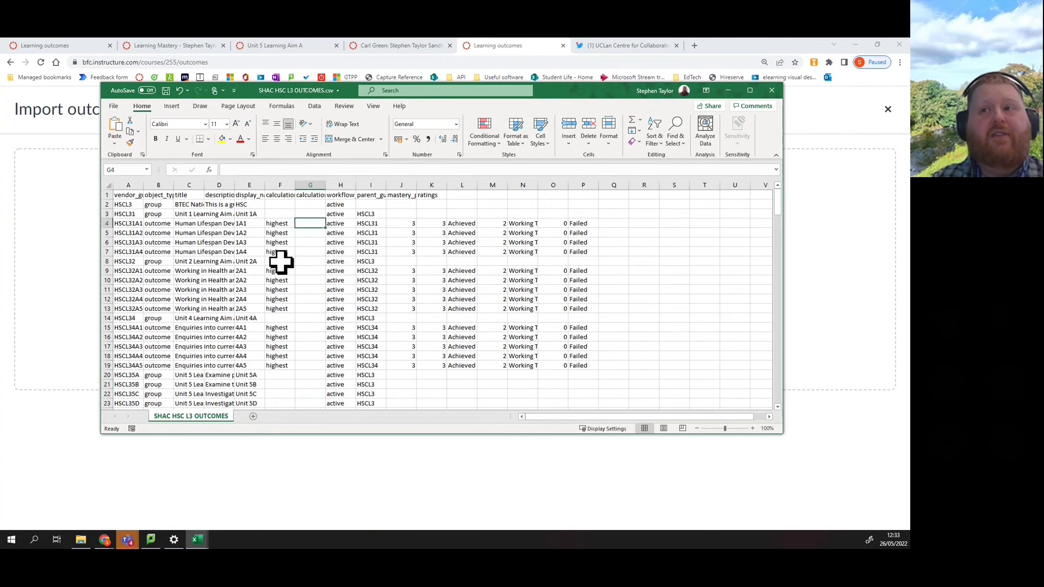
Examine the workflow column from the header through the Unit 7 outcomes, ending at the top-level HSC group row.
{"action": "key", "text": "Right"}
{"action": "key", "text": "Up"}
{"action": "key", "text": "Up"}
{"action": "key", "text": "Down"}
{"action": "key", "text": "Down"}
{"action": "key", "text": "Down"}
{"action": "key", "text": "Down"}
{"action": "key", "text": "Down"}
{"action": "key", "text": "Down"}
{"action": "key", "text": "Down"}
{"action": "key", "text": "Down"}
{"action": "key", "text": "Down"}
{"action": "key", "text": "Down"}
{"action": "key", "text": "Down"}
{"action": "key", "text": "Down"}
{"action": "key", "text": "Down"}
{"action": "key", "text": "Down"}
{"action": "key", "text": "Down"}
{"action": "key", "text": "Down"}
{"action": "key", "text": "Down"}
{"action": "key", "text": "Down"}
{"action": "key", "text": "Down"}
{"action": "key", "text": "Down"}
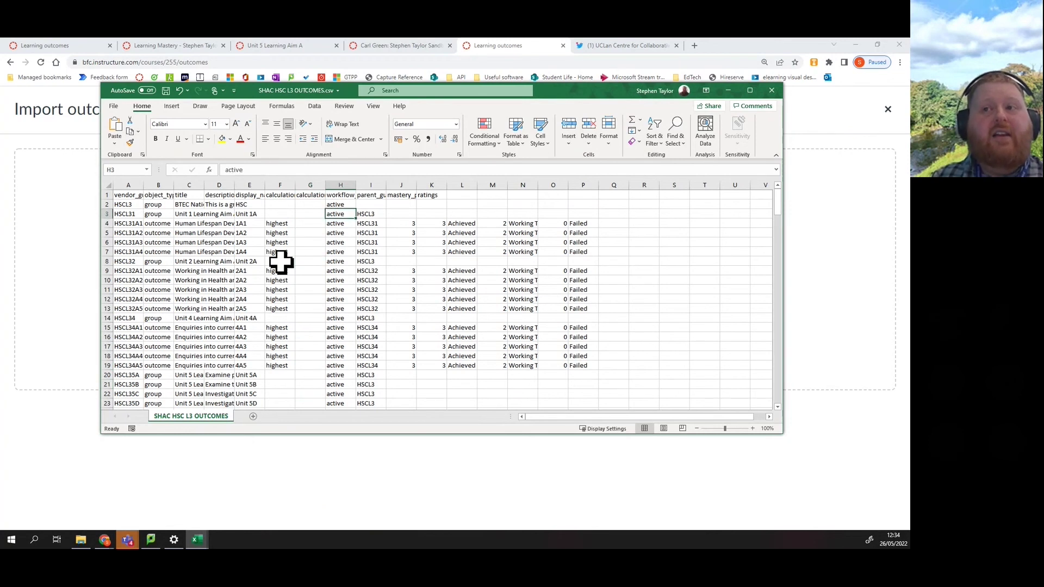
{"action": "key", "text": "Down"}
{"action": "key", "text": "Down"}
{"action": "key", "text": "Down"}
{"action": "key", "text": "Down"}
{"action": "key", "text": "Down"}
{"action": "key", "text": "Down"}
{"action": "key", "text": "Down"}
{"action": "key", "text": "Down"}
{"action": "key", "text": "Down"}
{"action": "key", "text": "Down"}
{"action": "key", "text": "Down"}
{"action": "key", "text": "Down"}
{"action": "key", "text": "Down"}
{"action": "key", "text": "Down"}
{"action": "key", "text": "Down"}
{"action": "key", "text": "Down"}
{"action": "key", "text": "Down"}
{"action": "key", "text": "Down"}
{"action": "key", "text": "Down"}
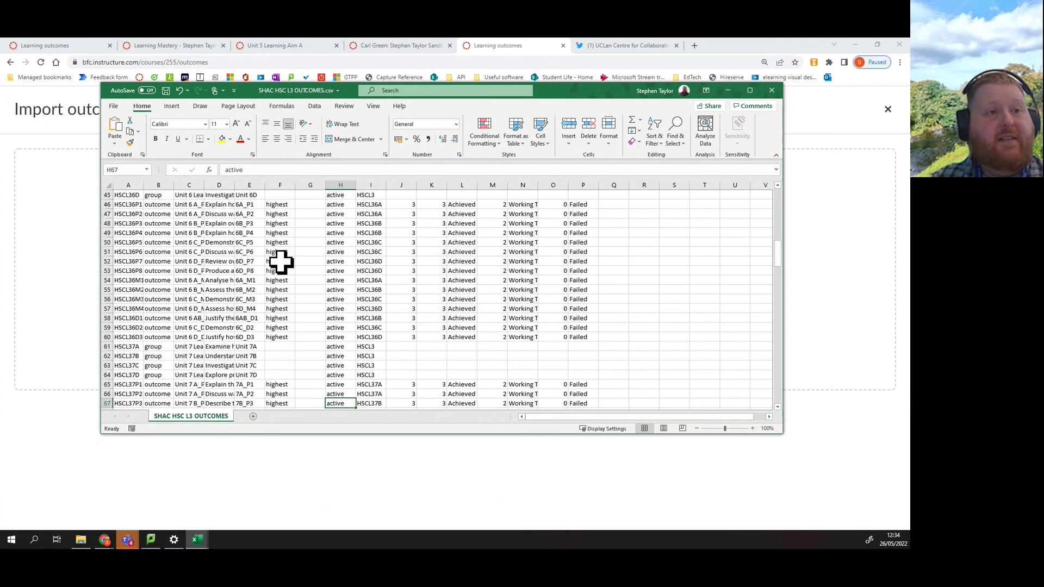
{"action": "key", "text": "Up"}
{"action": "key", "text": "Up"}
{"action": "key", "text": "Up"}
{"action": "key", "text": "Up"}
{"action": "key", "text": "Up"}
{"action": "key", "text": "Up"}
{"action": "key", "text": "Up"}
{"action": "key", "text": "Up"}
{"action": "key", "text": "Up"}
{"action": "key", "text": "Up"}
{"action": "key", "text": "Up"}
{"action": "key", "text": "Up"}
{"action": "key", "text": "Up"}
{"action": "key", "text": "Up"}
{"action": "key", "text": "Up"}
{"action": "key", "text": "Up"}
{"action": "key", "text": "Up"}
{"action": "key", "text": "Up"}
{"action": "key", "text": "Up"}
{"action": "key", "text": "Up"}
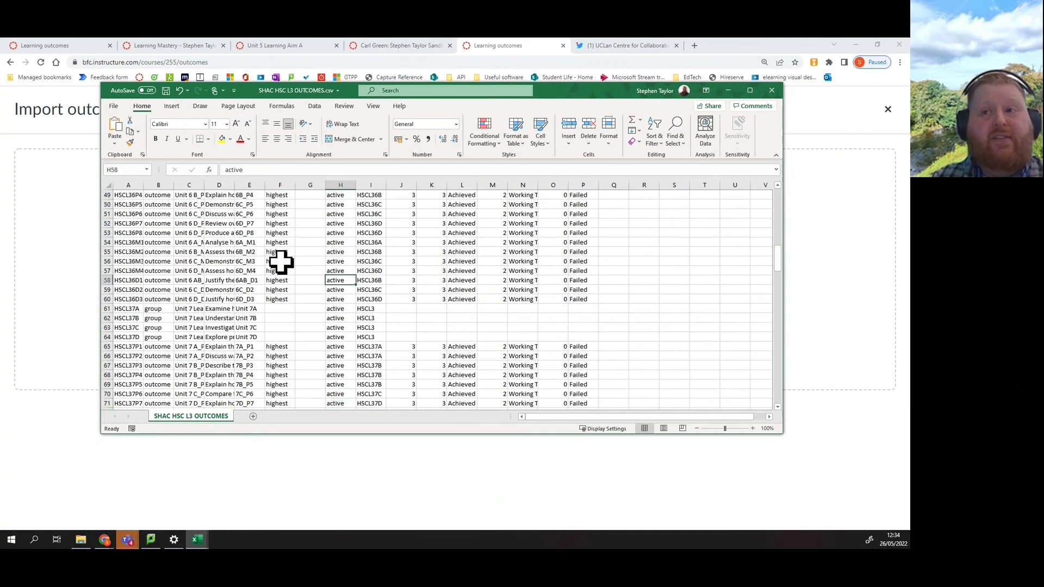
{"action": "key", "text": "Up"}
{"action": "key", "text": "Up"}
{"action": "key", "text": "Up"}
{"action": "key", "text": "Up"}
{"action": "key", "text": "Up"}
{"action": "key", "text": "Up"}
{"action": "key", "text": "Up"}
{"action": "key", "text": "Up"}
{"action": "key", "text": "Up"}
{"action": "key", "text": "Up"}
{"action": "key", "text": "Up"}
{"action": "key", "text": "Up"}
{"action": "key", "text": "Up"}
{"action": "key", "text": "Up"}
{"action": "key", "text": "Up"}
{"action": "key", "text": "Up"}
{"action": "key", "text": "Up"}
{"action": "key", "text": "Up"}
{"action": "key", "text": "Up"}
{"action": "key", "text": "Up"}
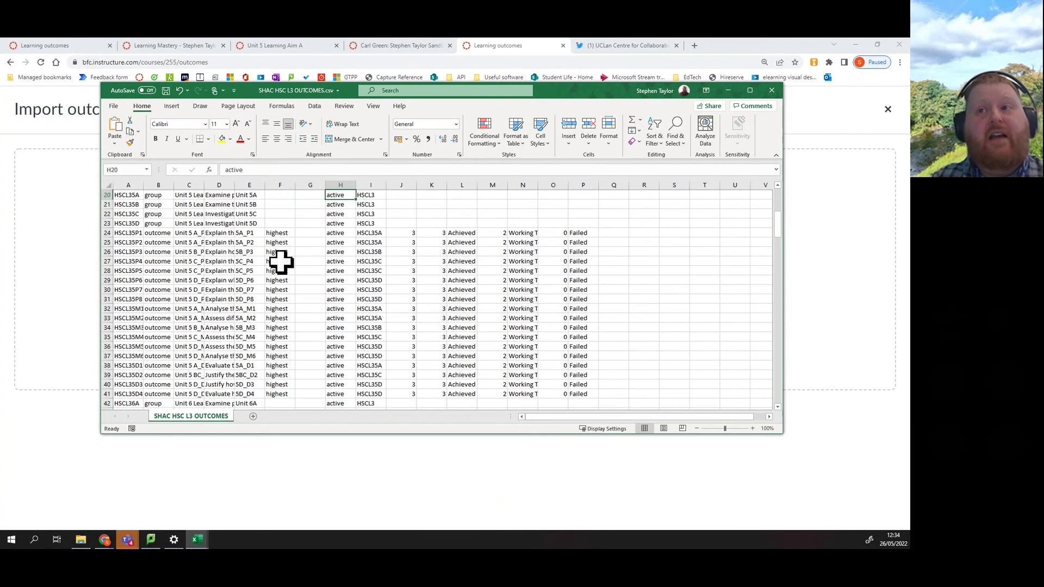
{"action": "key", "text": "Down"}
{"action": "key", "text": "Down"}
{"action": "key", "text": "Down"}
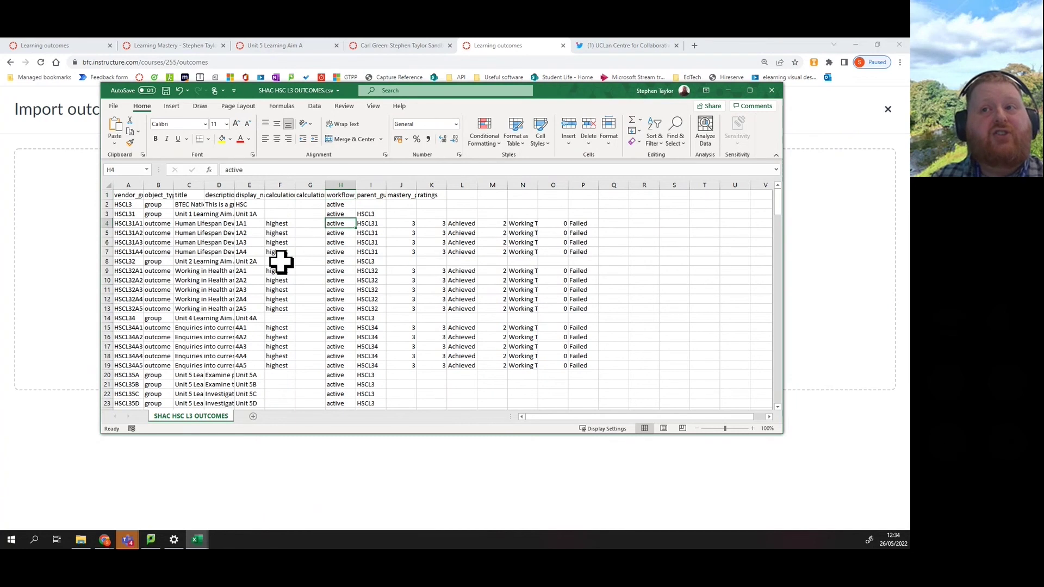
{"action": "key", "text": "Down"}
{"action": "key", "text": "Down"}
{"action": "key", "text": "Down"}
{"action": "key", "text": "Down"}
{"action": "key", "text": "Up"}
{"action": "key", "text": "Up"}
{"action": "key", "text": "Up"}
{"action": "key", "text": "Up"}
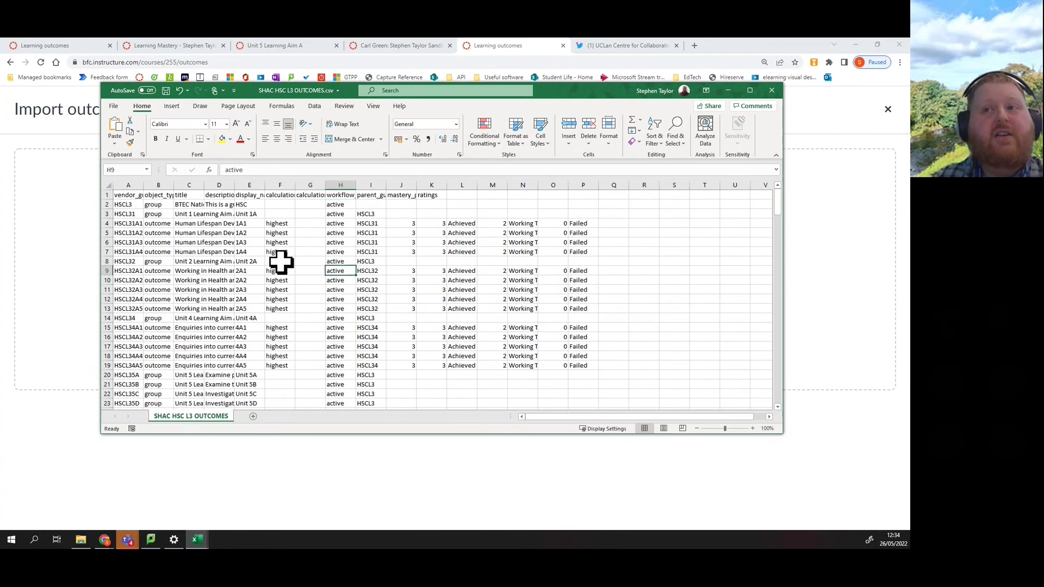
{"action": "key", "text": "Up"}
{"action": "key", "text": "Up"}
{"action": "key", "text": "Up"}
{"action": "key", "text": "Up"}
Compare the parent identifiers of the Unit 1 group and its first outcome with the vendor identifier of the top-level HSC group.
{"action": "key", "text": "Right"}
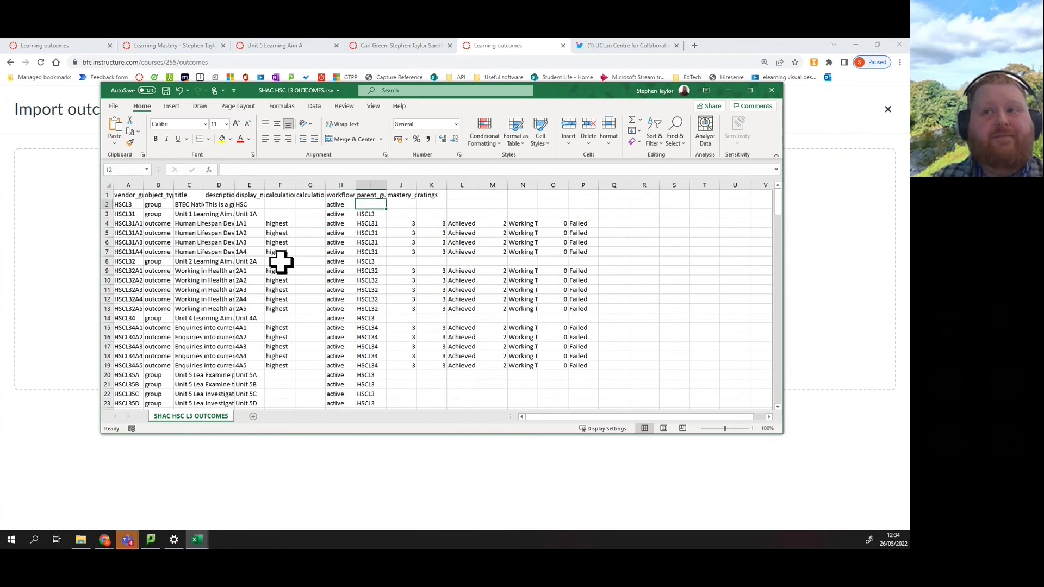
{"action": "key", "text": "Down"}
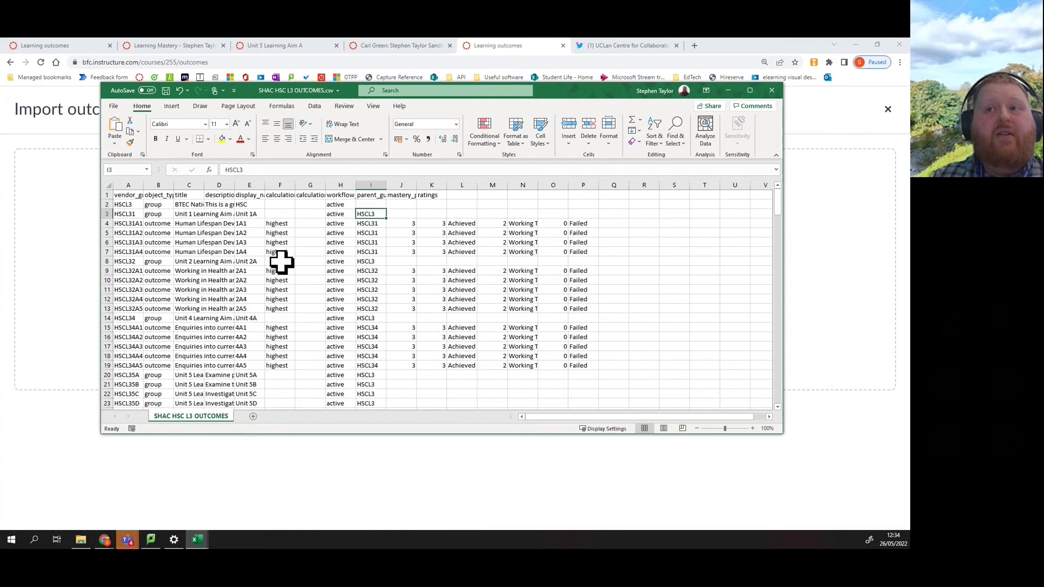
{"action": "key", "text": "Down"}
{"action": "key", "text": "Up"}
{"action": "key", "text": "Down"}
{"action": "key", "text": "Up"}
{"action": "key", "text": "Left"}
{"action": "key", "text": "Left"}
{"action": "key", "text": "Home"}
{"action": "key", "text": "Up"}
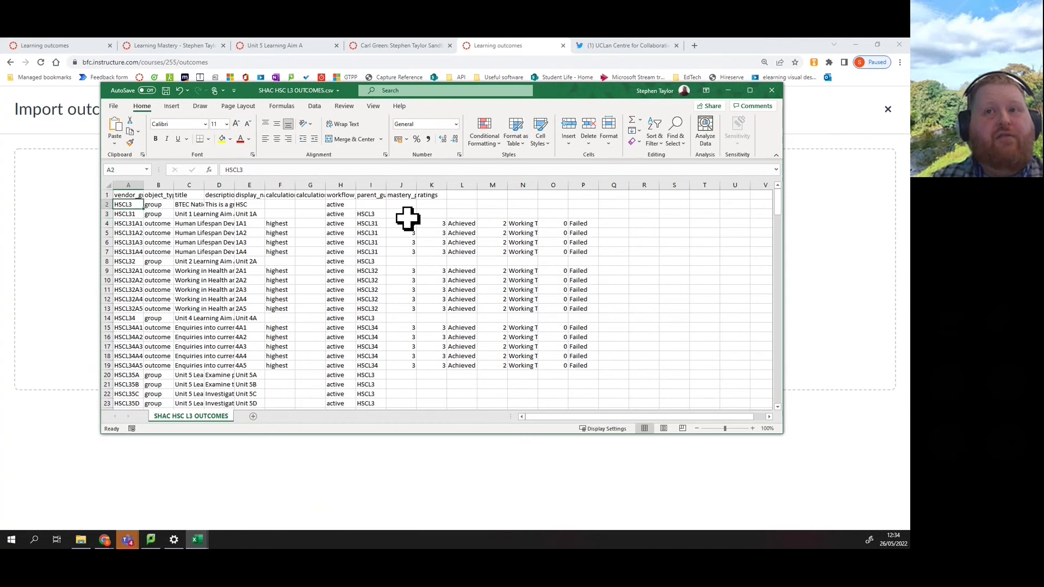
Trace the top-level HSC group's vendor identifier across its row to the parent identifier of the Unit 1 group.
{"action": "key", "text": "Right"}
{"action": "key", "text": "Right"}
{"action": "key", "text": "Right"}
{"action": "key", "text": "Right"}
{"action": "key", "text": "Left"}
{"action": "key", "text": "Left"}
{"action": "key", "text": "Left"}
{"action": "key", "text": "Left"}
{"action": "key", "text": "Down"}
{"action": "key", "text": "Right"}
{"action": "key", "text": "Right"}
{"action": "key", "text": "Up"}
{"action": "key", "text": "Down"}
{"action": "key", "text": "Right"}
{"action": "key", "text": "Right"}
{"action": "key", "text": "Right"}
{"action": "key", "text": "Right"}
{"action": "key", "text": "Right"}
{"action": "key", "text": "Right"}
{"action": "key", "text": "Up"}
{"action": "key", "text": "Down"}
{"action": "key", "text": "Down"}
Compare the Unit 1 group's vendor identifier with the parent identifiers of the outcomes beneath it.
{"action": "key", "text": "Left"}
{"action": "key", "text": "Left"}
{"action": "key", "text": "Left"}
{"action": "key", "text": "Left"}
{"action": "key", "text": "Left"}
{"action": "key", "text": "Left"}
{"action": "key", "text": "Down"}
{"action": "key", "text": "Down"}
{"action": "key", "text": "Down"}
{"action": "key", "text": "Up"}
{"action": "key", "text": "Up"}
{"action": "key", "text": "Up"}
{"action": "key", "text": "Down"}
{"action": "key", "text": "Down"}
{"action": "key", "text": "Up"}
{"action": "key", "text": "Up"}
{"action": "key", "text": "Right"}
{"action": "key", "text": "Right"}
{"action": "key", "text": "Right"}
{"action": "key", "text": "Right"}
{"action": "key", "text": "Right"}
{"action": "key", "text": "Right"}
{"action": "key", "text": "Left"}
{"action": "key", "text": "Up"}
{"action": "key", "text": "Left"}
{"action": "key", "text": "Left"}
{"action": "key", "text": "Right"}
{"action": "key", "text": "Right"}
{"action": "key", "text": "Right"}
{"action": "key", "text": "Right"}
{"action": "key", "text": "Right"}
{"action": "key", "text": "Right"}
{"action": "key", "text": "Down"}
{"action": "key", "text": "Down"}
{"action": "key", "text": "Down"}
{"action": "key", "text": "Down"}
{"action": "key", "text": "Down"}
{"action": "key", "text": "Down"}
{"action": "key", "text": "Down"}
{"action": "key", "text": "Down"}
{"action": "key", "text": "Down"}
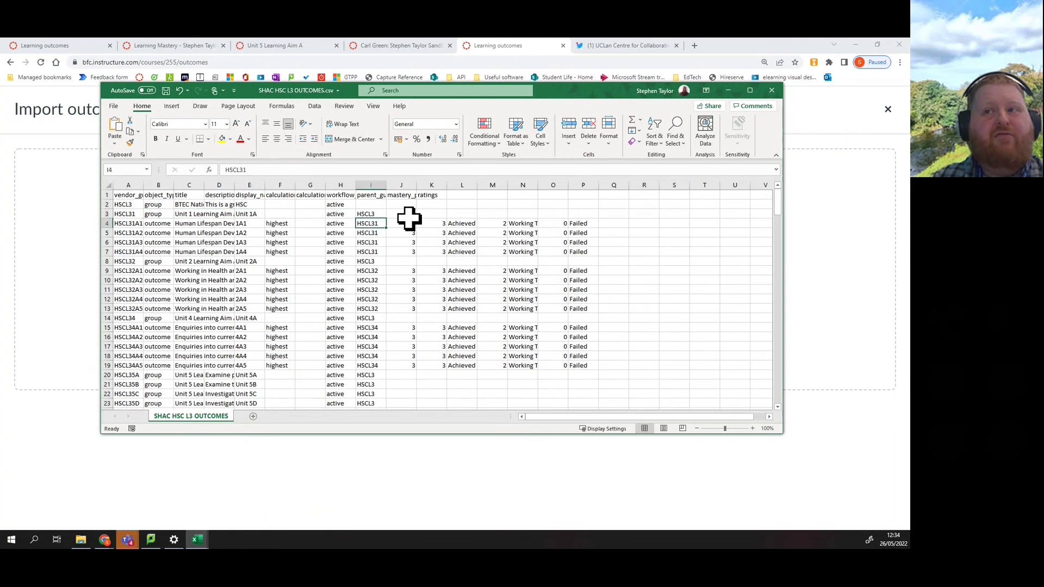
Review the parent identifier column from the Unit 1 outcomes back up to its header.
{"action": "key", "text": "Down"}
{"action": "key", "text": "Up"}
{"action": "key", "text": "Up"}
{"action": "key", "text": "Up"}
{"action": "key", "text": "Up"}
{"action": "key", "text": "Up"}
{"action": "key", "text": "Up"}
{"action": "key", "text": "Up"}
{"action": "key", "text": "Up"}
{"action": "key", "text": "Up"}
{"action": "key", "text": "Up"}
{"action": "key", "text": "Up"}
Examine the mastery points column from its header through the four Unit 1 outcomes, ending at the first outcome.
{"action": "key", "text": "Right"}
{"action": "key", "text": "Down"}
{"action": "key", "text": "Down"}
{"action": "key", "text": "Down"}
{"action": "key", "text": "Down"}
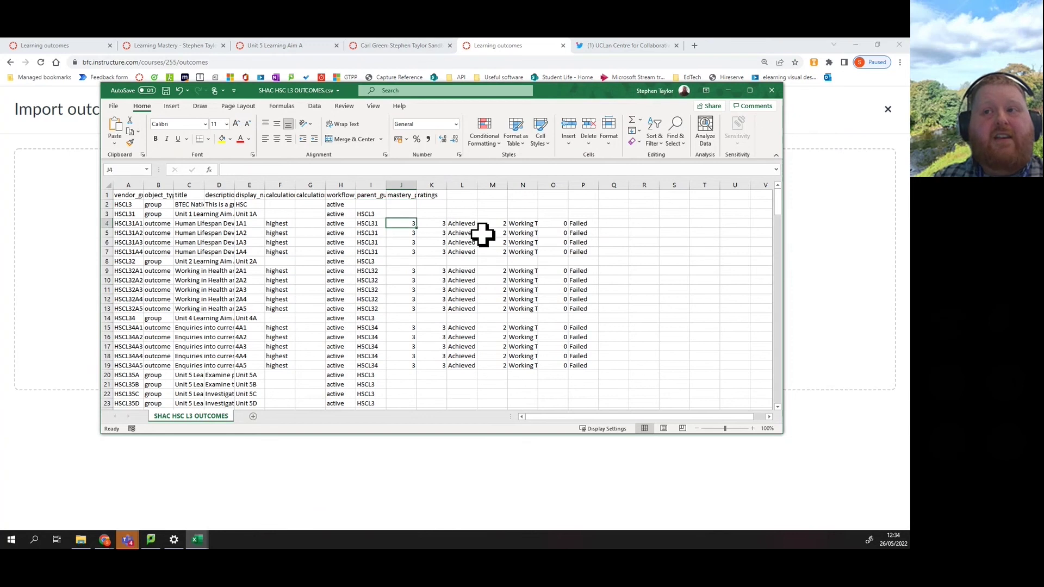
{"action": "key", "text": "Down"}
{"action": "key", "text": "Down"}
{"action": "key", "text": "Down"}
{"action": "key", "text": "Down"}
{"action": "key", "text": "Down"}
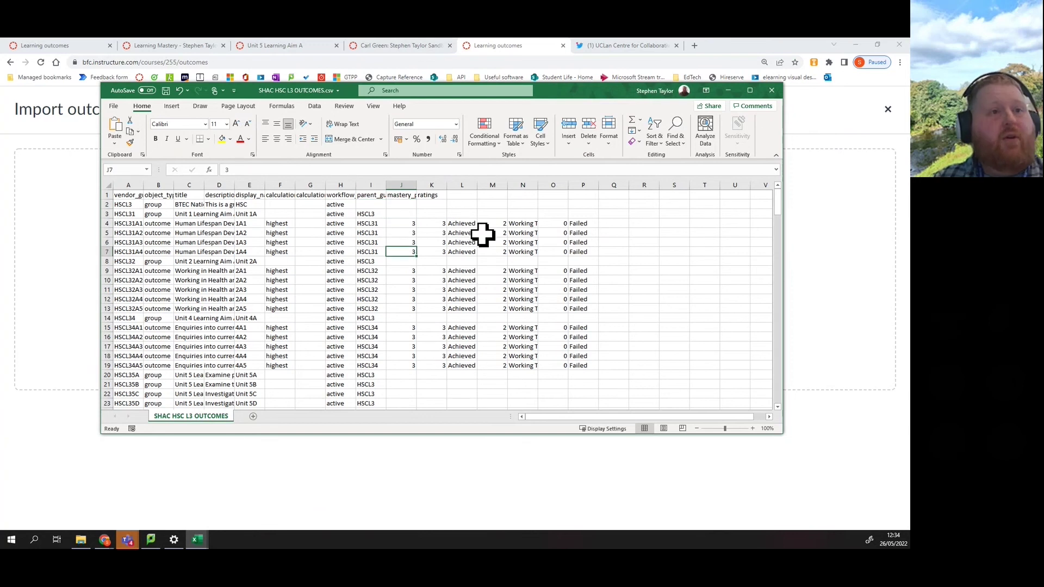
{"action": "key", "text": "Up"}
{"action": "key", "text": "Up"}
{"action": "key", "text": "Up"}
{"action": "key", "text": "Up"}
{"action": "key", "text": "Up"}
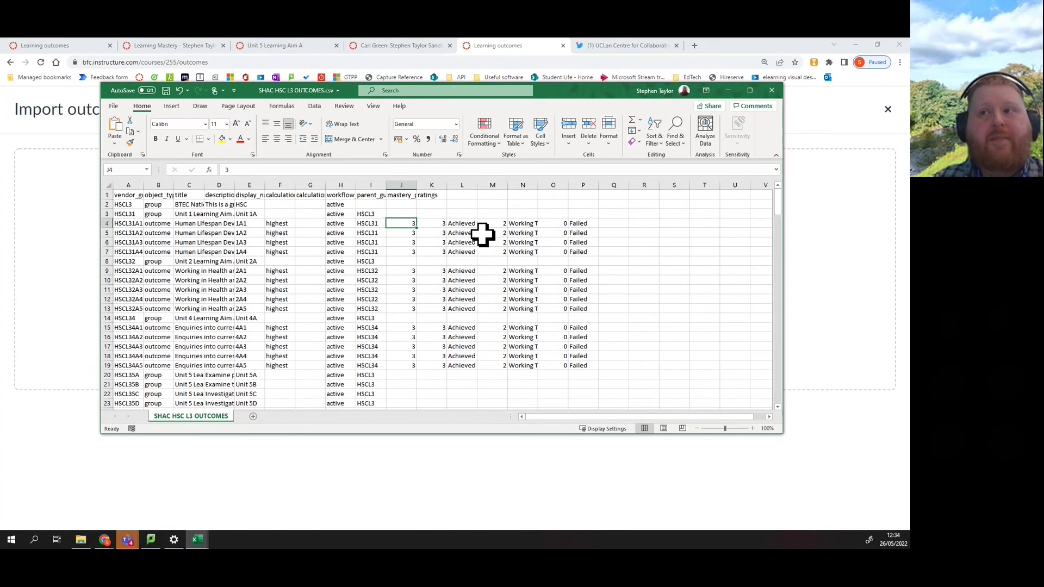
Examine the rating points and descriptions of the first Unit 1 outcome, through to its lowest rating.
{"action": "key", "text": "Right"}
{"action": "key", "text": "Right"}
{"action": "key", "text": "Right"}
{"action": "key", "text": "Right"}
{"action": "key", "text": "Right"}
{"action": "key", "text": "Right"}
{"action": "key", "text": "Left"}
{"action": "key", "text": "Left"}
{"action": "key", "text": "Left"}
{"action": "key", "text": "Left"}
{"action": "key", "text": "Left"}
{"action": "key", "text": "Right"}
{"action": "key", "text": "Right"}
{"action": "key", "text": "Right"}
{"action": "key", "text": "Right"}
{"action": "key", "text": "Right"}
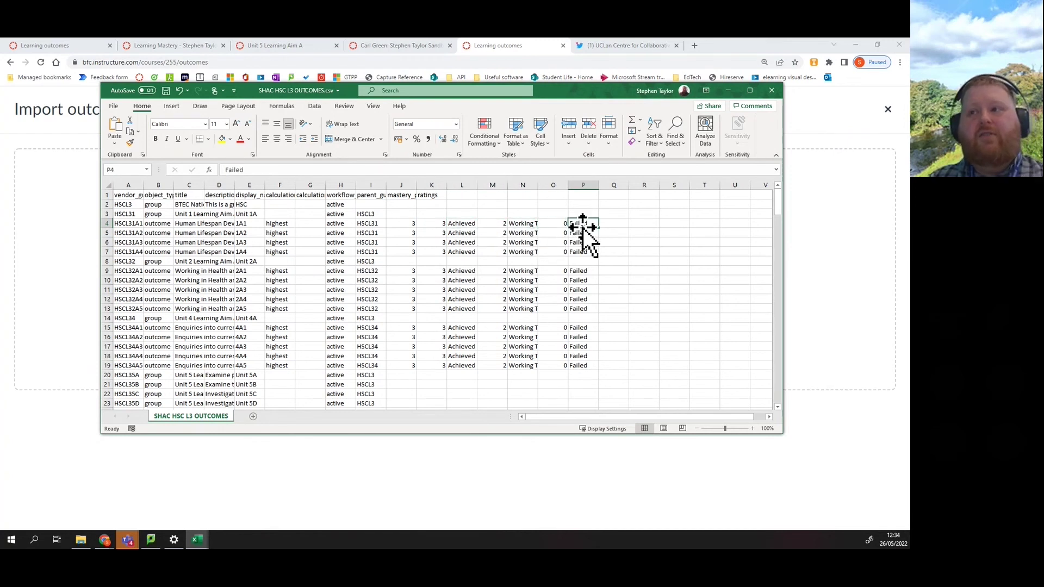
Replace every occurrence of "Failed" with "Not Started" in the outcomes sheet.
{"action": "key", "text": "ctrl+f"}
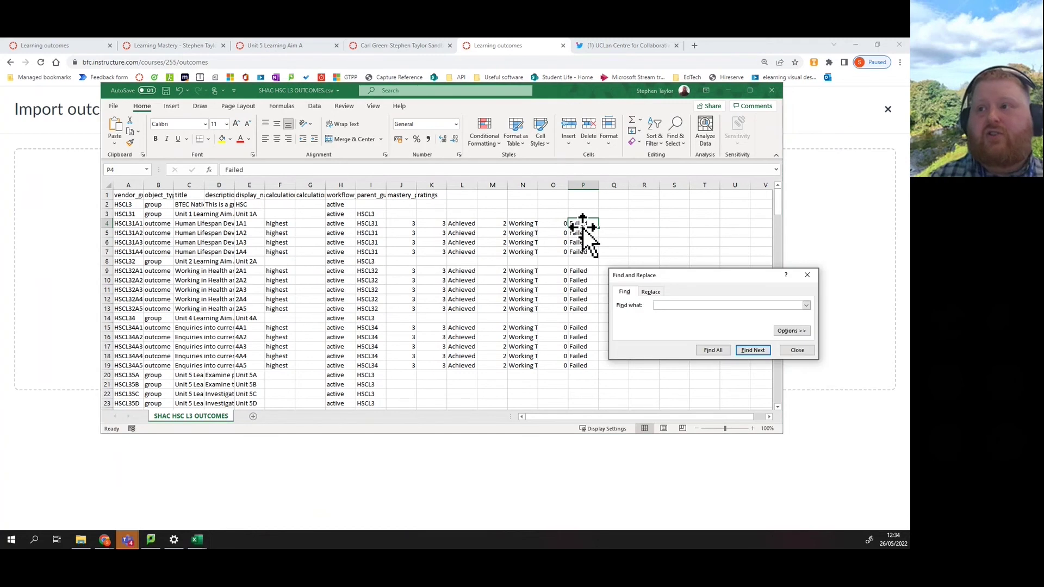
{"action": "left_click", "coordinate": [652, 291]}
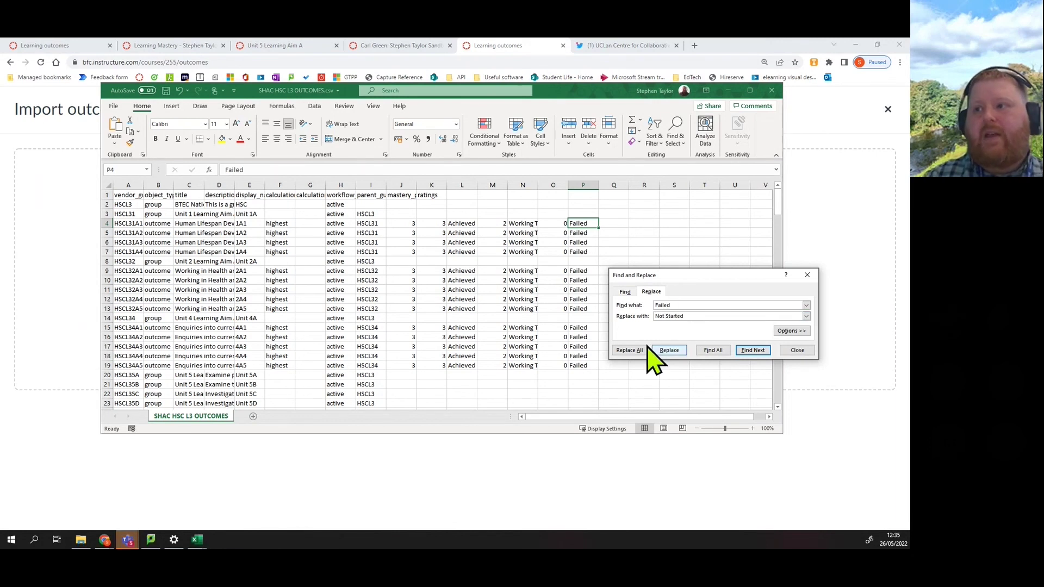
{"action": "left_click", "coordinate": [629, 350]}
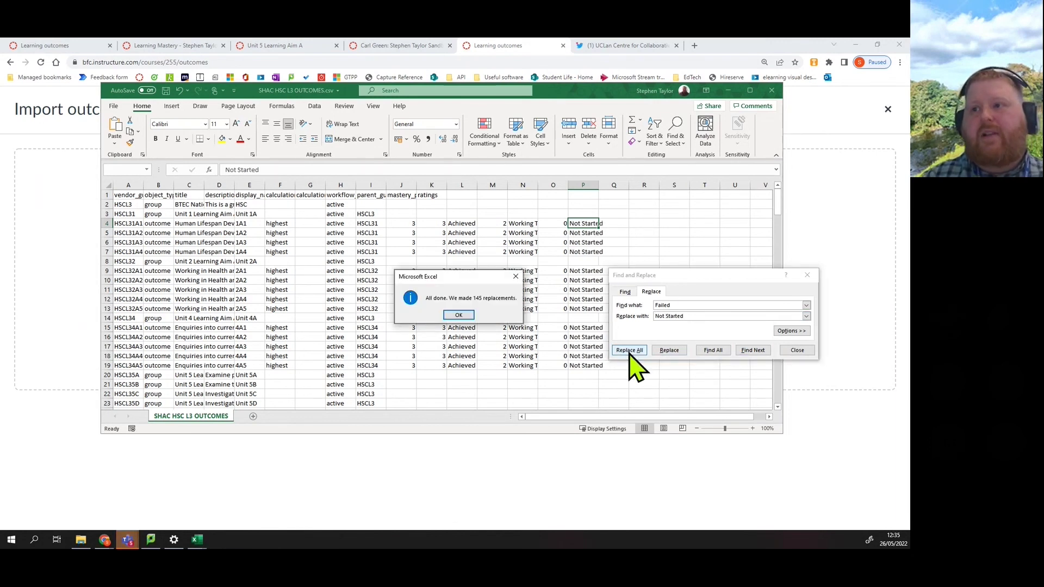
{"action": "left_click", "coordinate": [458, 315]}
{"action": "left_click", "coordinate": [797, 350]}
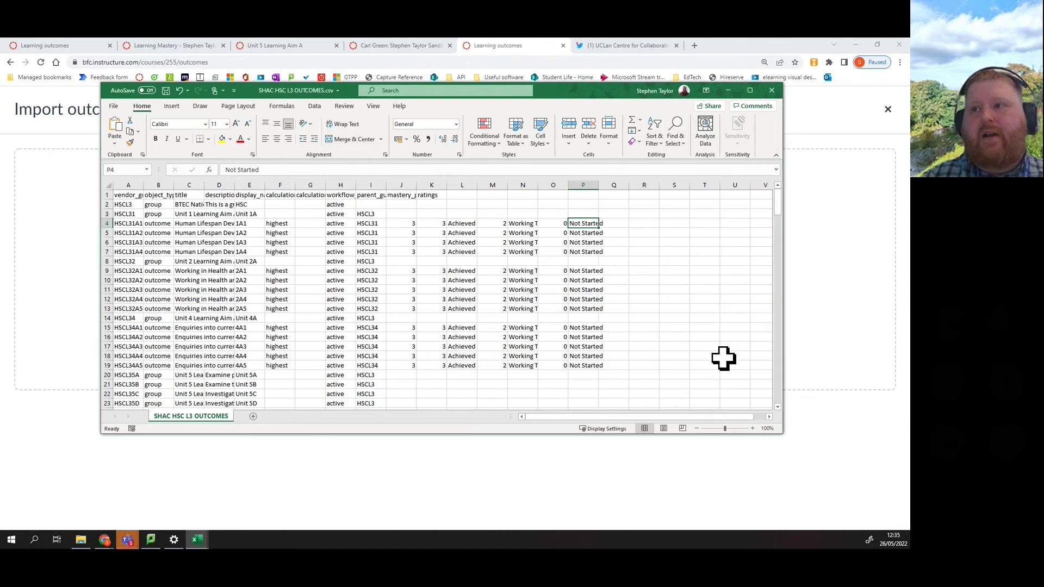
Check the lowest rating descriptions throughout the sheet and save the CSV file.
{"action": "scroll", "coordinate": [543, 283], "scroll_direction": "down", "scroll_amount": 13}
{"action": "scroll", "coordinate": [538, 298], "scroll_direction": "up", "scroll_amount": 6}
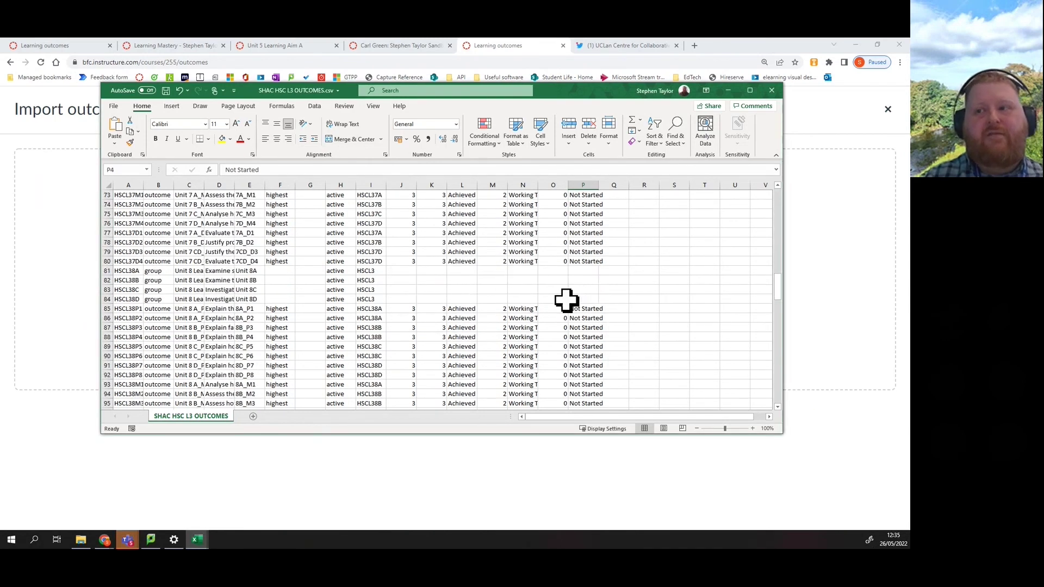
{"action": "scroll", "coordinate": [565, 298], "scroll_direction": "down", "scroll_amount": 6}
{"action": "scroll", "coordinate": [553, 294], "scroll_direction": "up", "scroll_amount": 5}
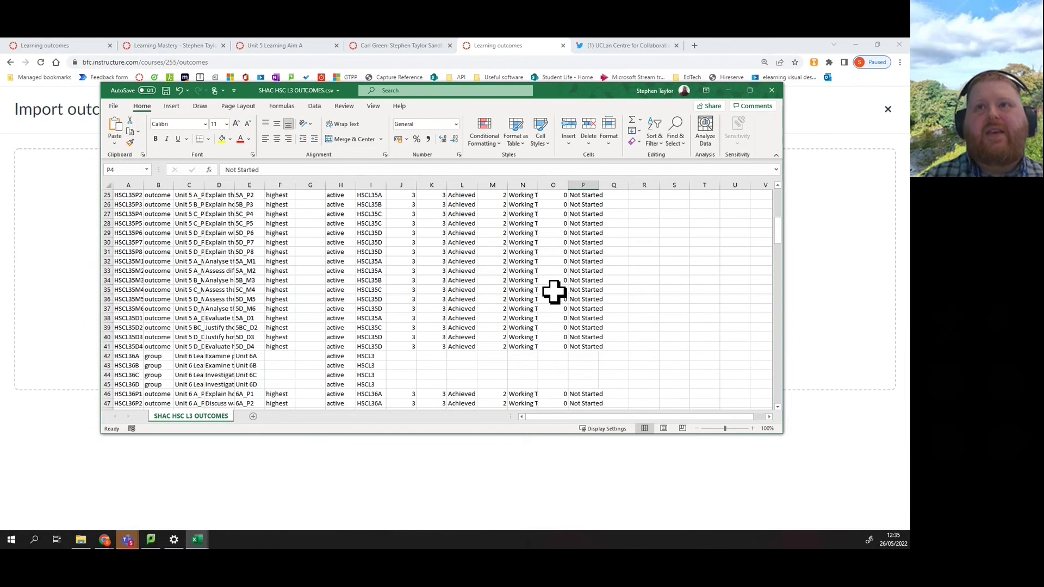
{"action": "left_click", "coordinate": [165, 90]}
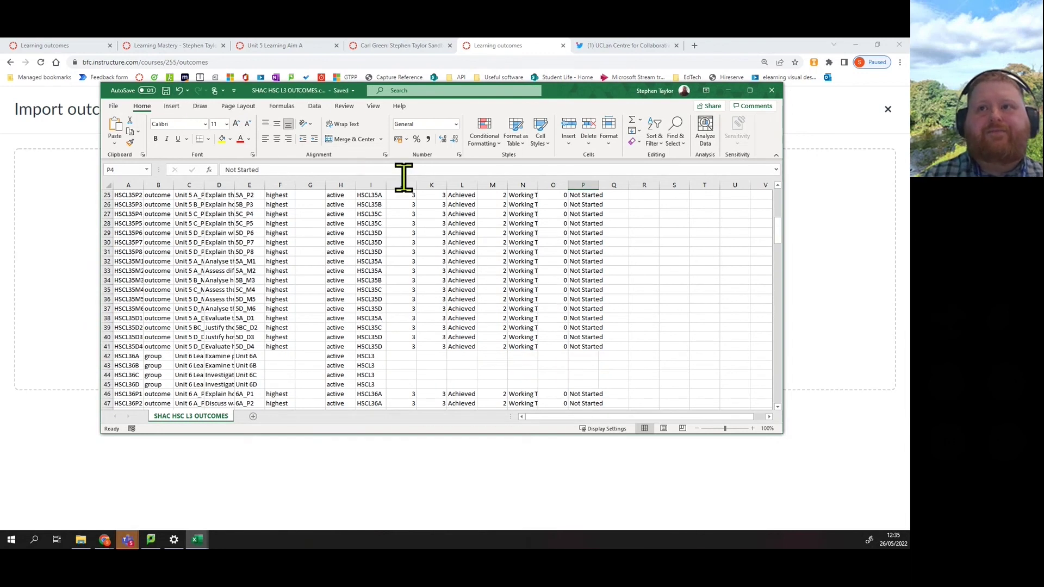
Switch back to the Canvas course's Outcomes page and start an outcome import by opening the file chooser.
{"action": "left_click", "coordinate": [728, 91]}
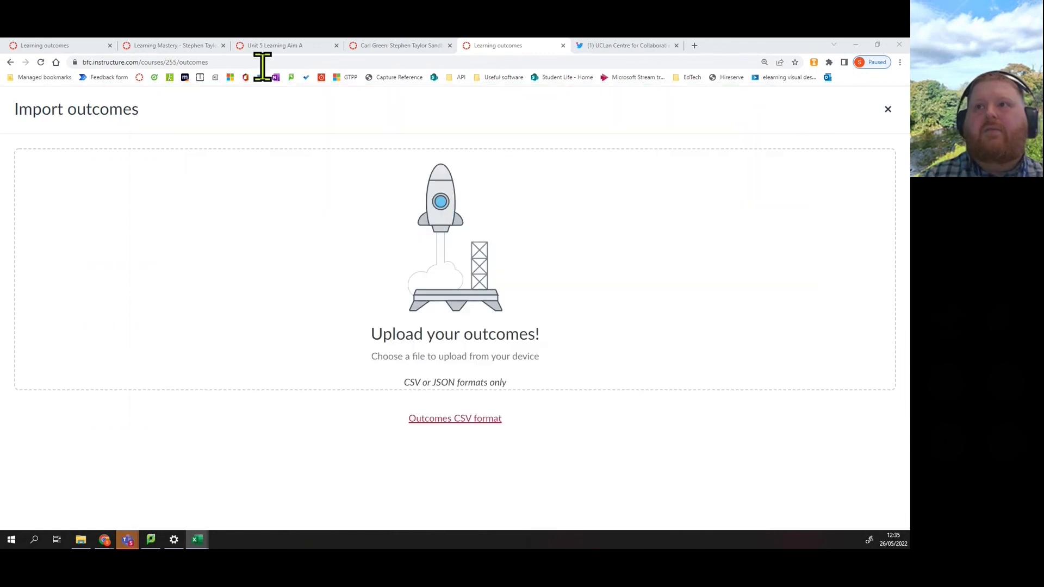
{"action": "left_click", "coordinate": [280, 46]}
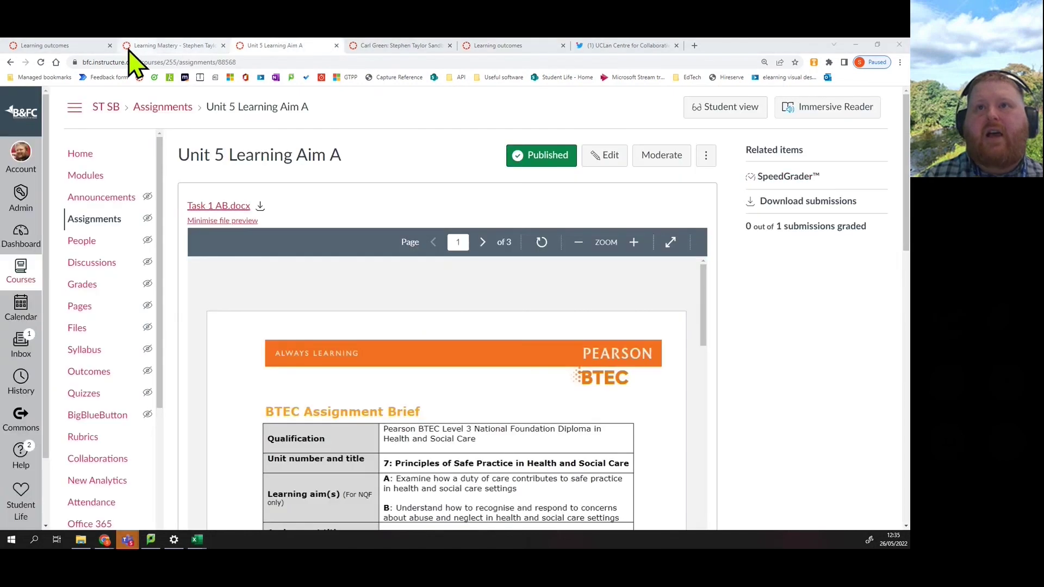
{"action": "left_click", "coordinate": [40, 46]}
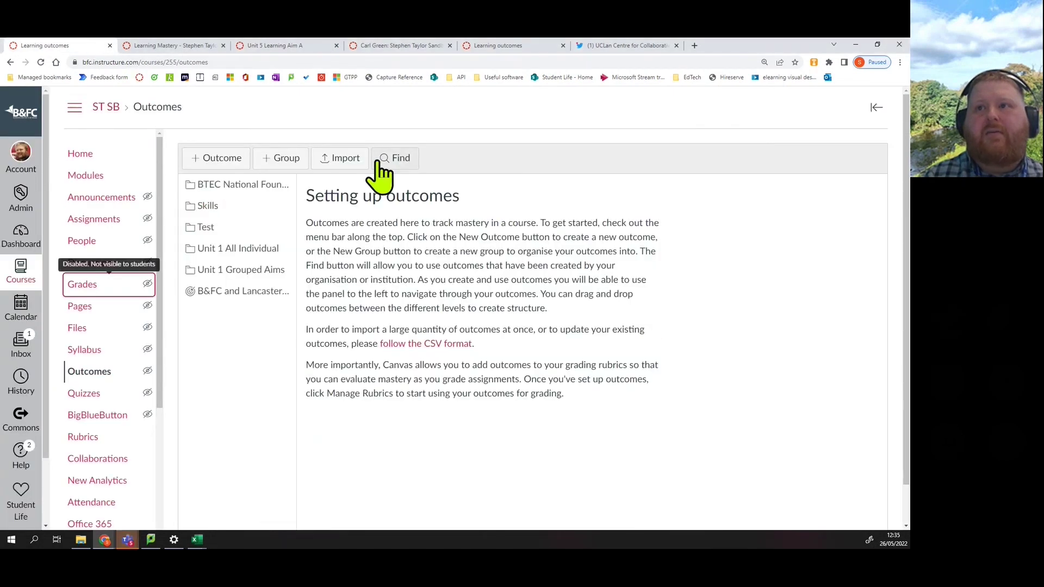
{"action": "left_click", "coordinate": [342, 160]}
{"action": "left_click", "coordinate": [431, 320]}
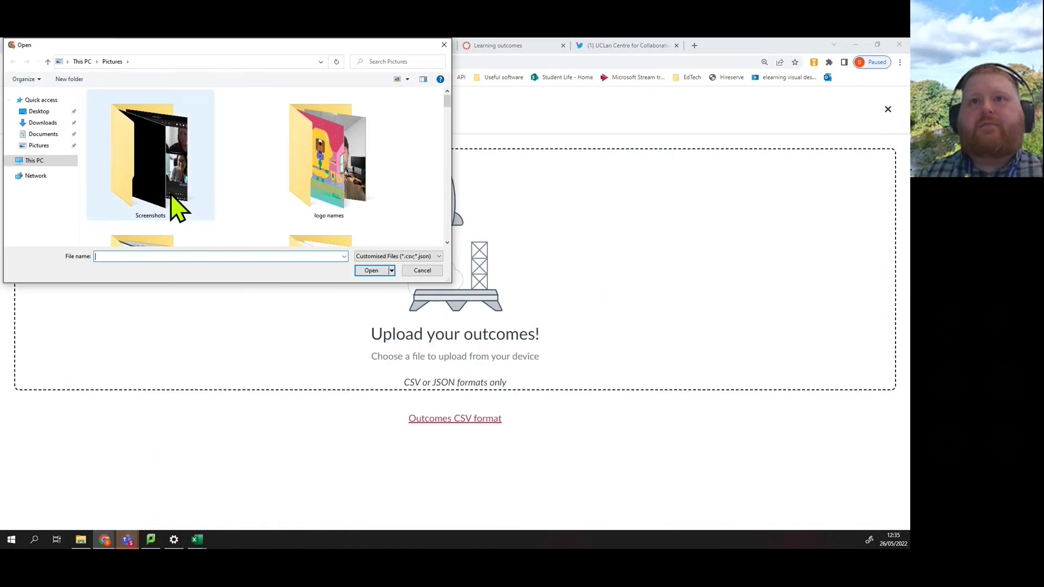
Import SHAC HSC L3 OUTCOMES.csv from the Canvas Outcomes folder in Documents.
{"action": "left_click", "coordinate": [43, 134]}
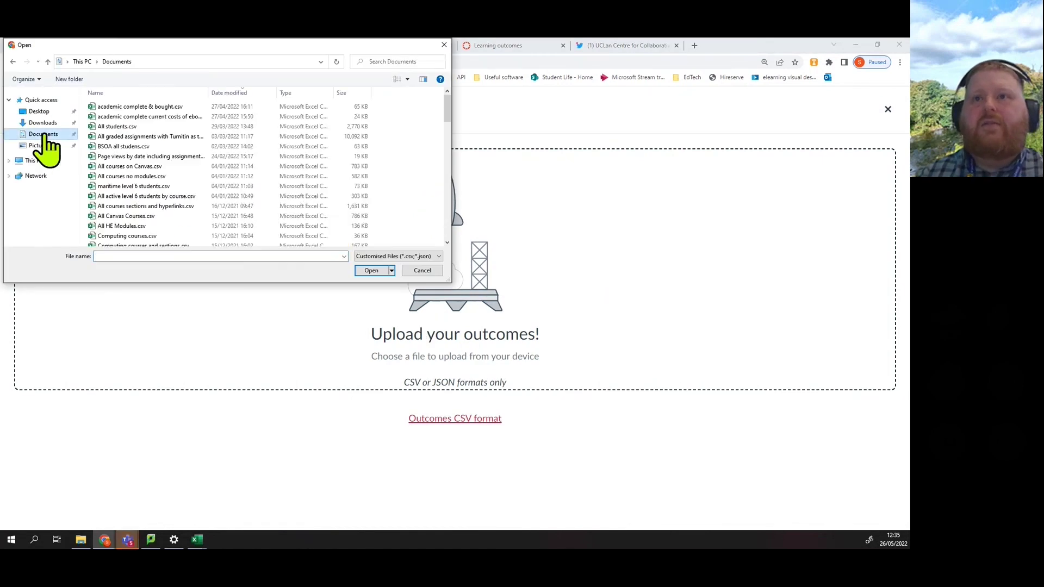
{"action": "left_click", "coordinate": [164, 93]}
{"action": "double_click", "coordinate": [145, 136]}
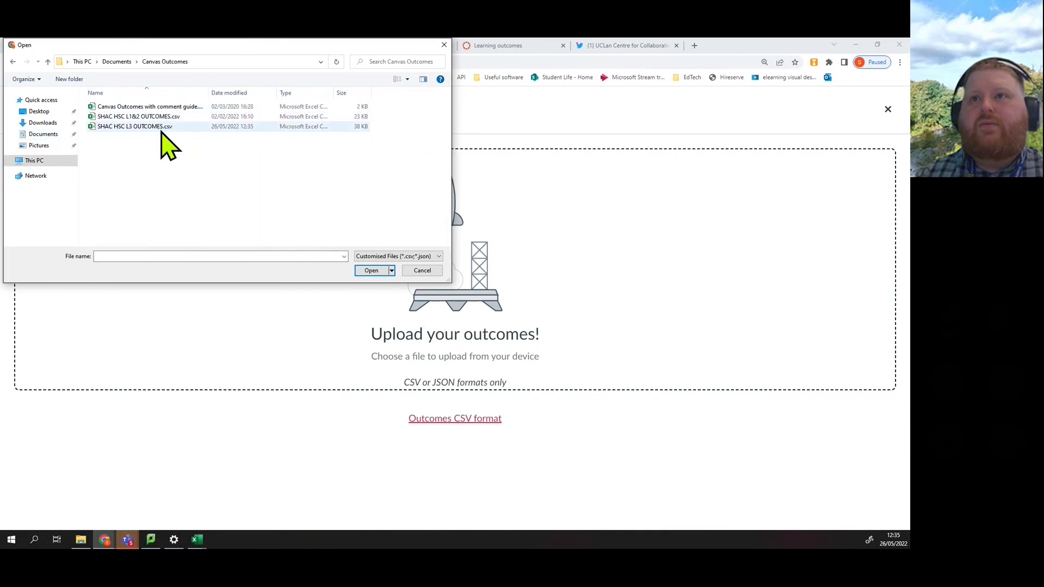
{"action": "left_click", "coordinate": [166, 131]}
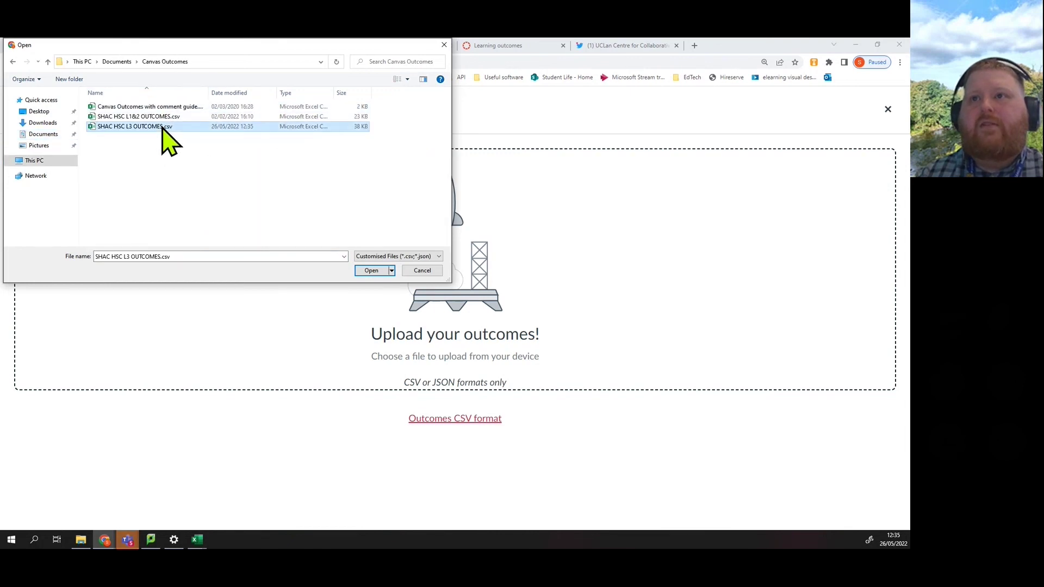
{"action": "double_click", "coordinate": [166, 127]}
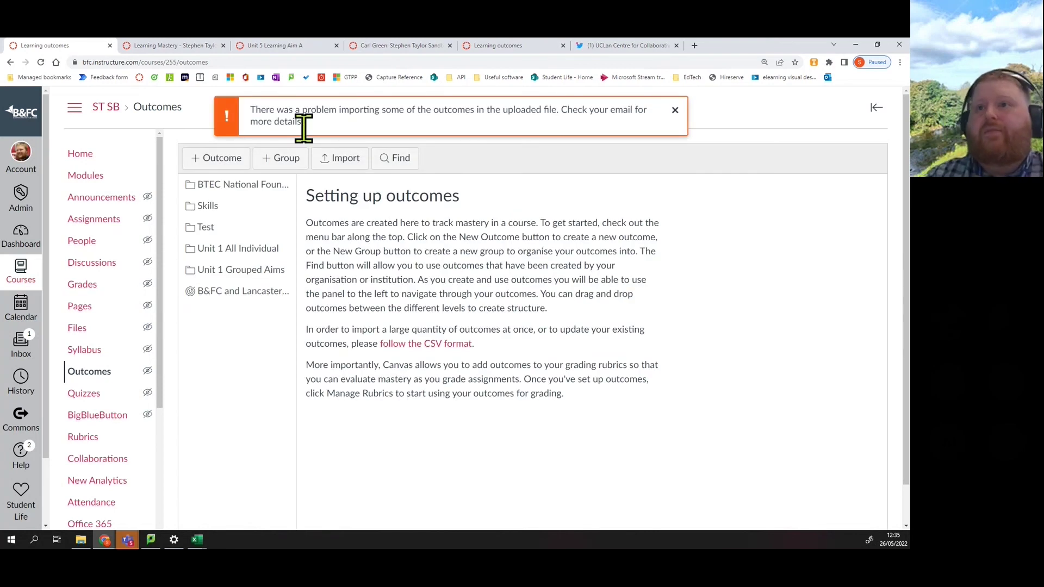
Inspect the ratings, calculation method and usage notice of the Unit 5 A_P1 outcome in the BTEC National Foundation Diploma group.
{"action": "left_click", "coordinate": [268, 185]}
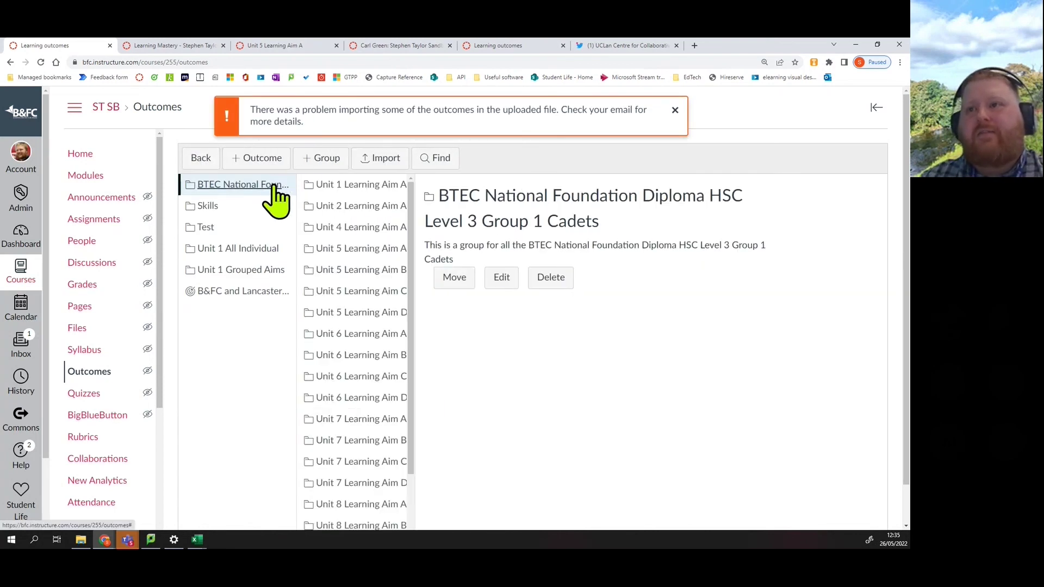
{"action": "left_click", "coordinate": [363, 251]}
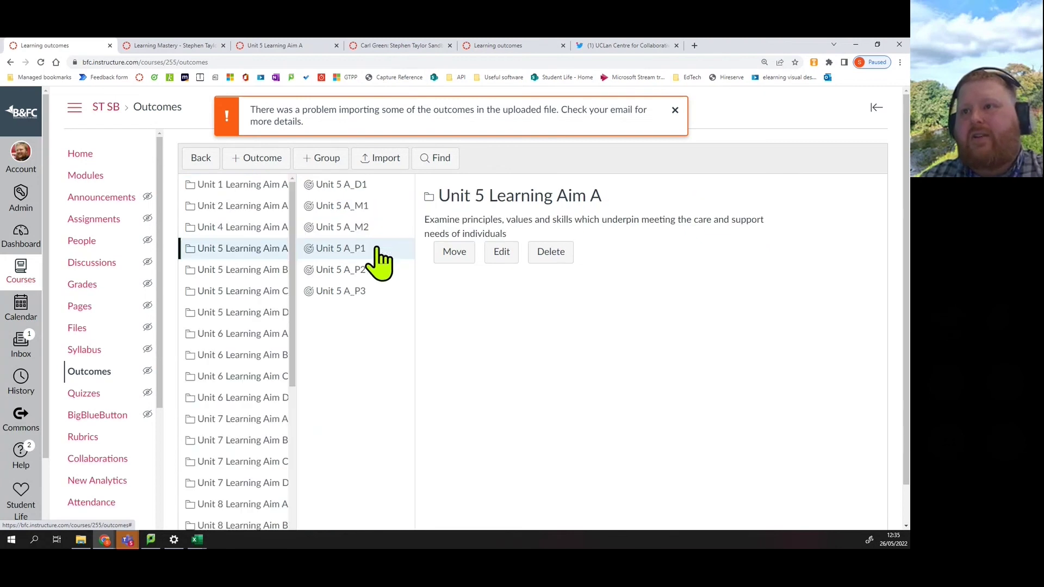
{"action": "left_click", "coordinate": [359, 251]}
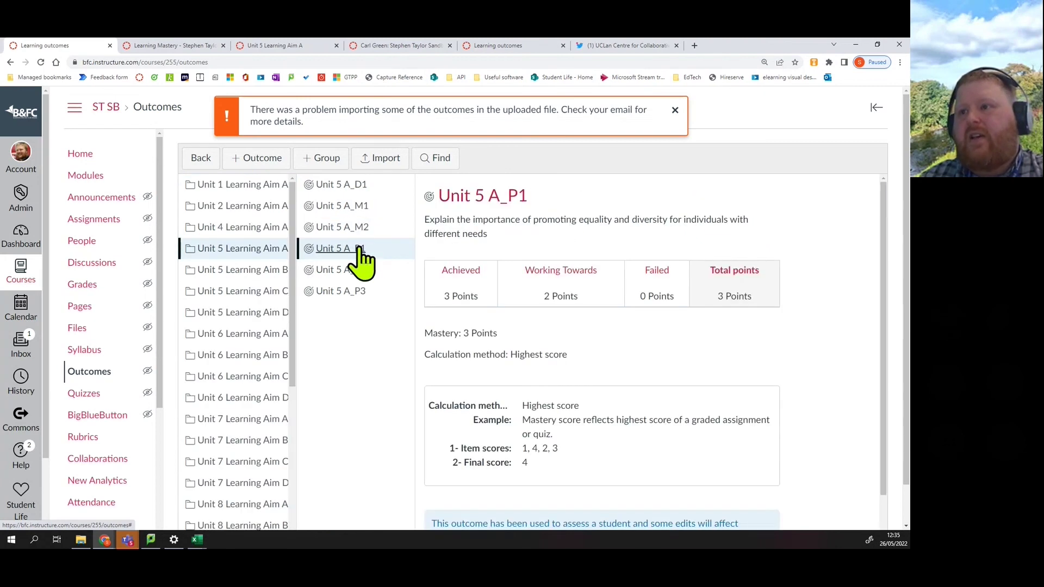
{"action": "scroll", "coordinate": [521, 374], "scroll_direction": "down", "scroll_amount": 1}
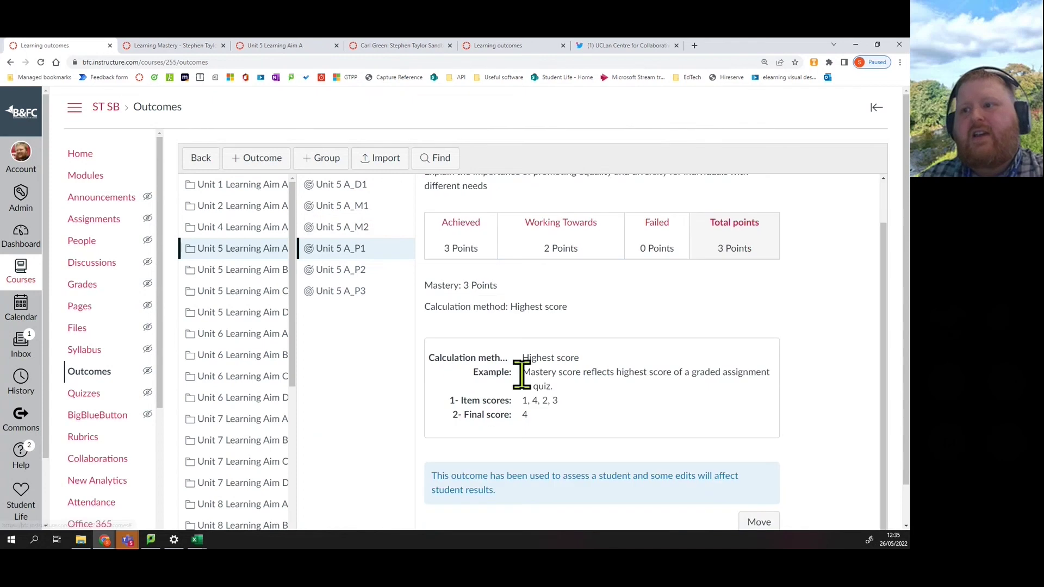
{"action": "scroll", "coordinate": [521, 374], "scroll_direction": "down", "scroll_amount": 2}
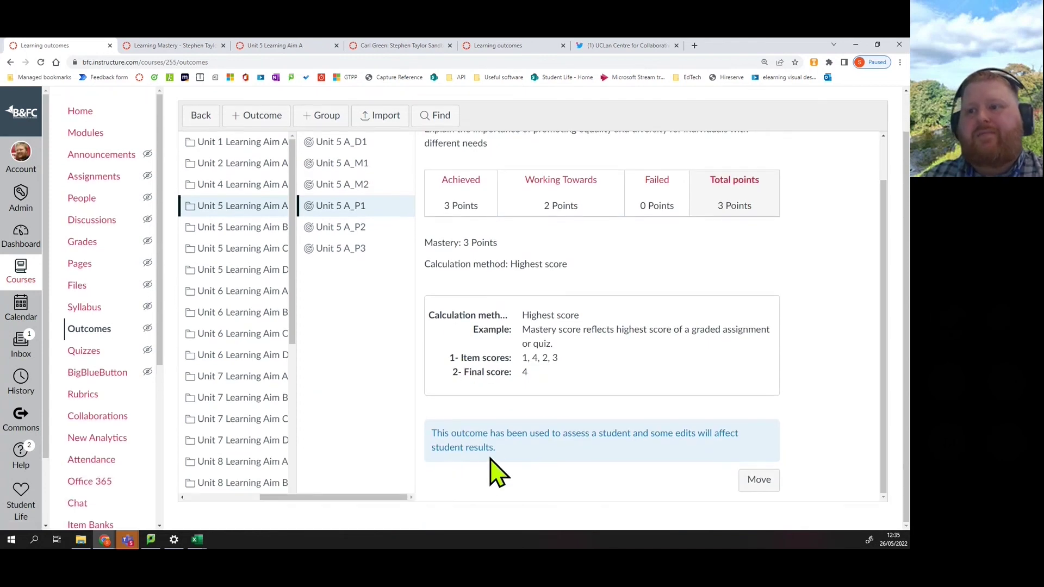
{"action": "scroll", "coordinate": [375, 250], "scroll_direction": "up", "scroll_amount": 1}
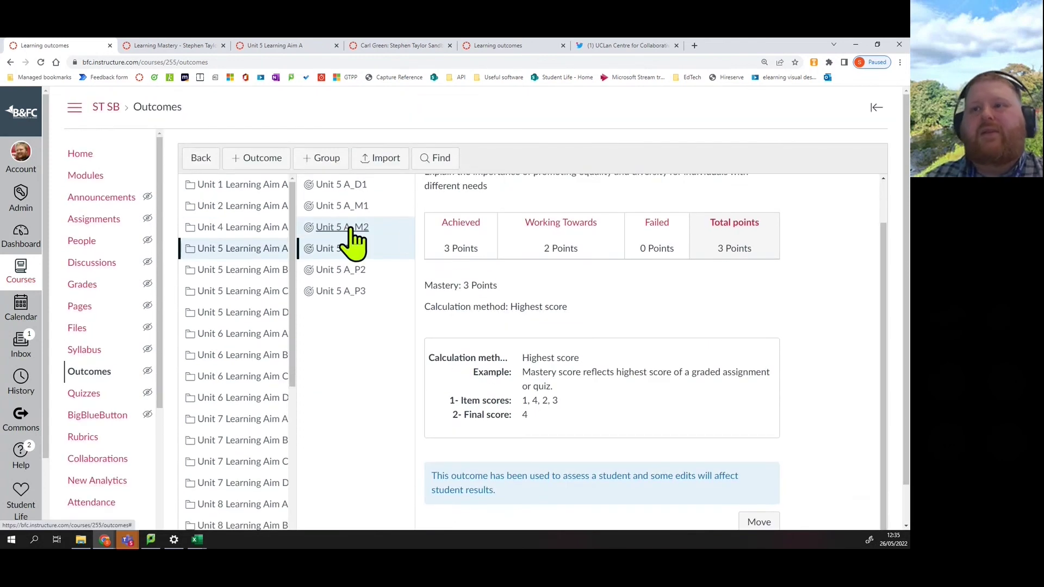